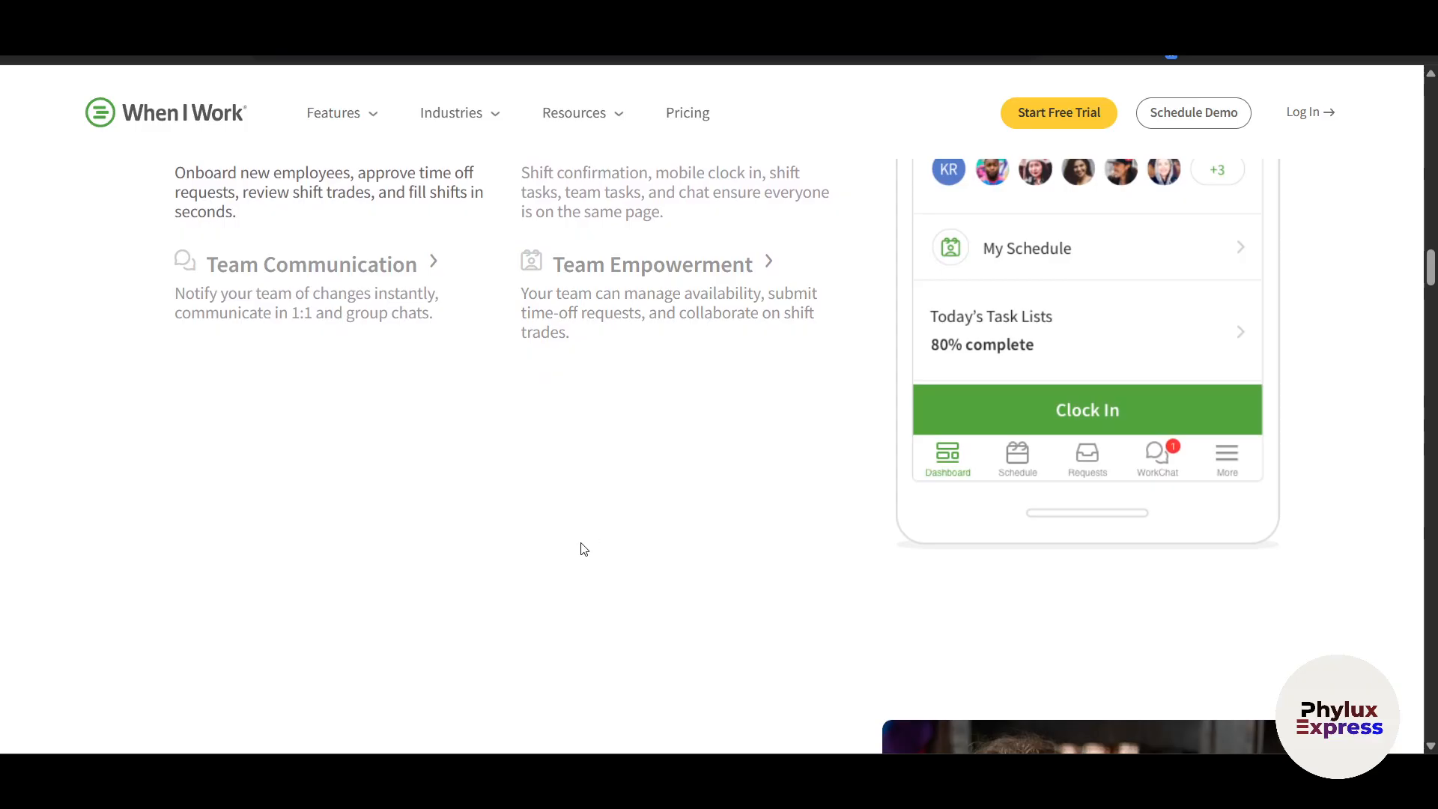
# Scroll down the When I Work homepage through its scheduling pitch and award badges
pyautogui.scroll(-2, 584, 549)
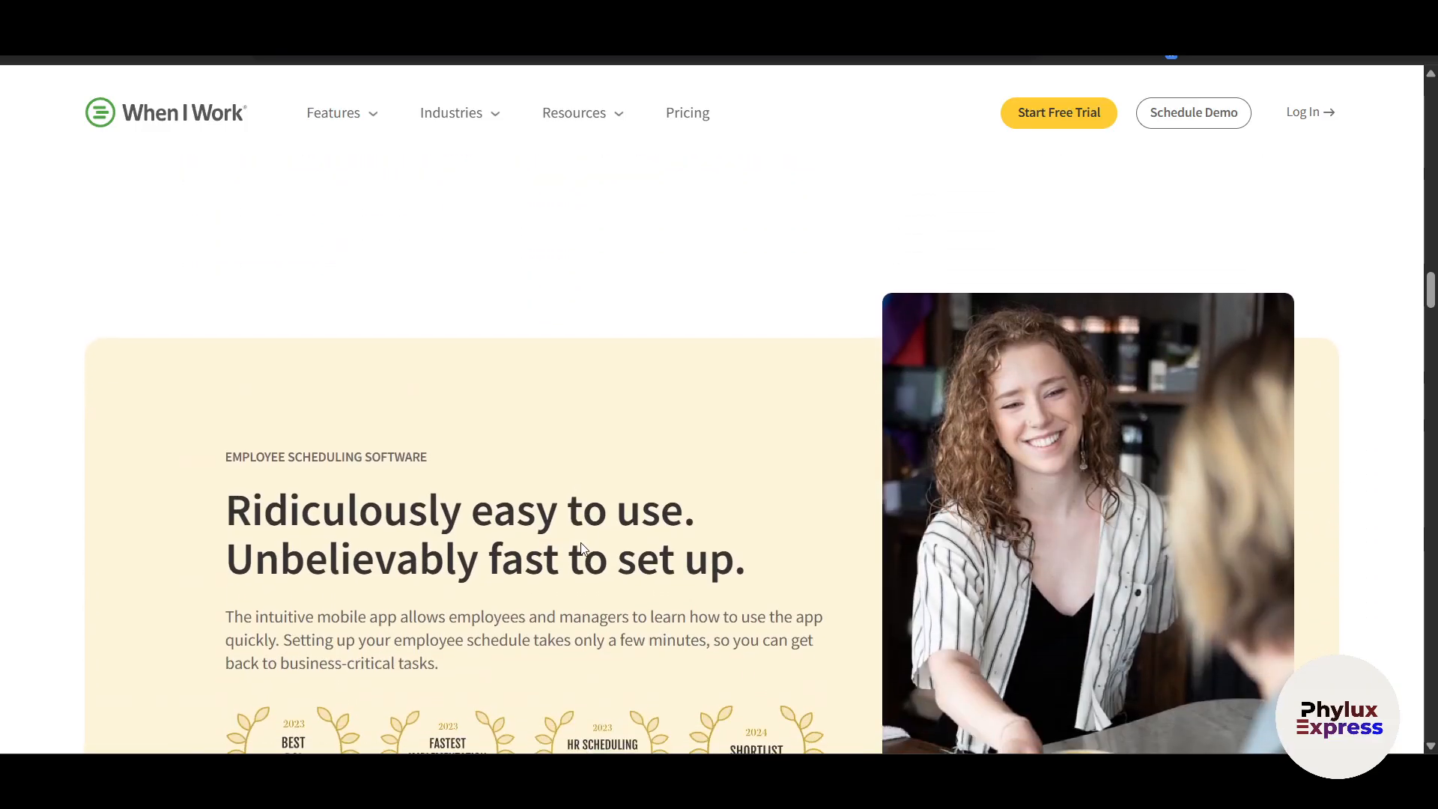
pyautogui.scroll(-2, 584, 549)
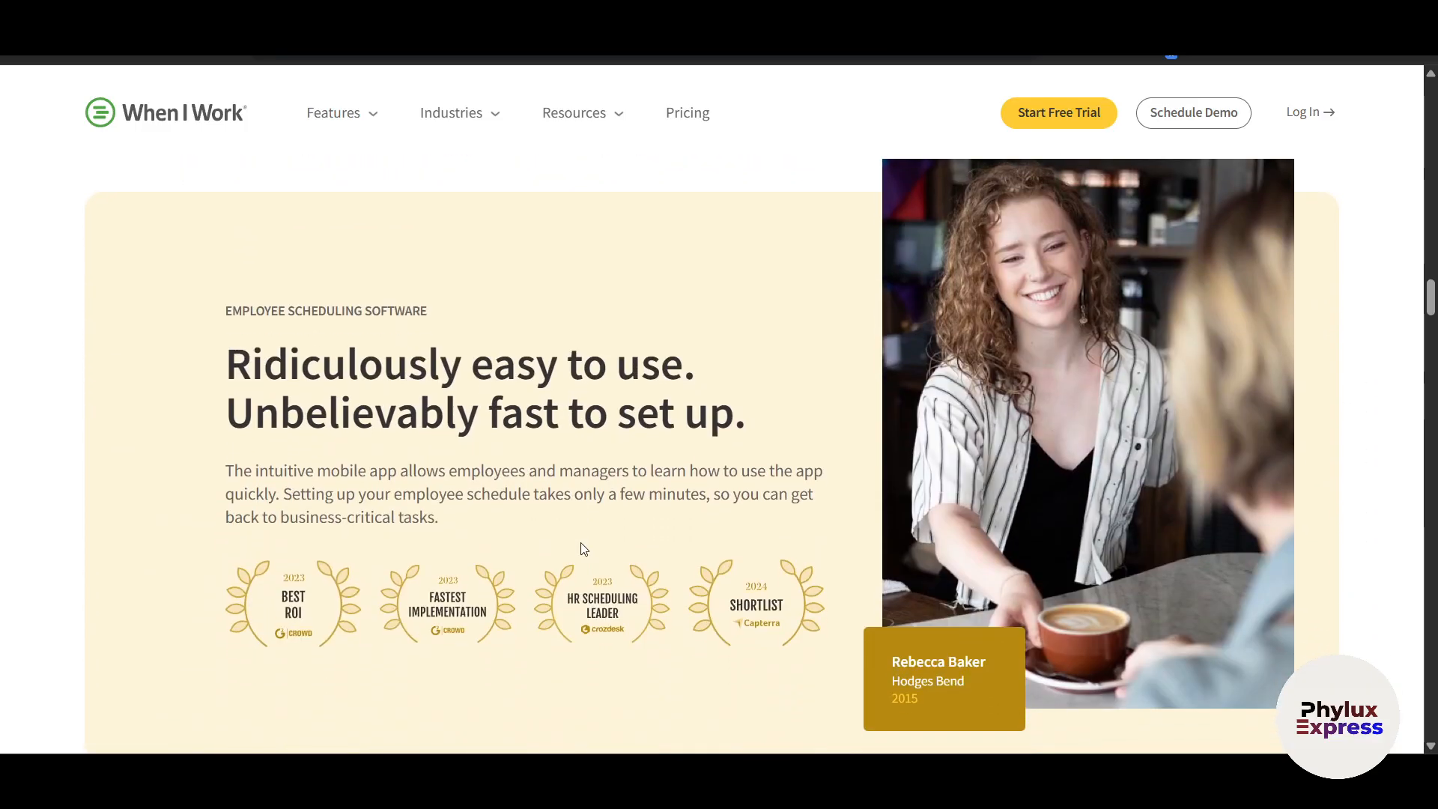
pyautogui.scroll(-2, 584, 549)
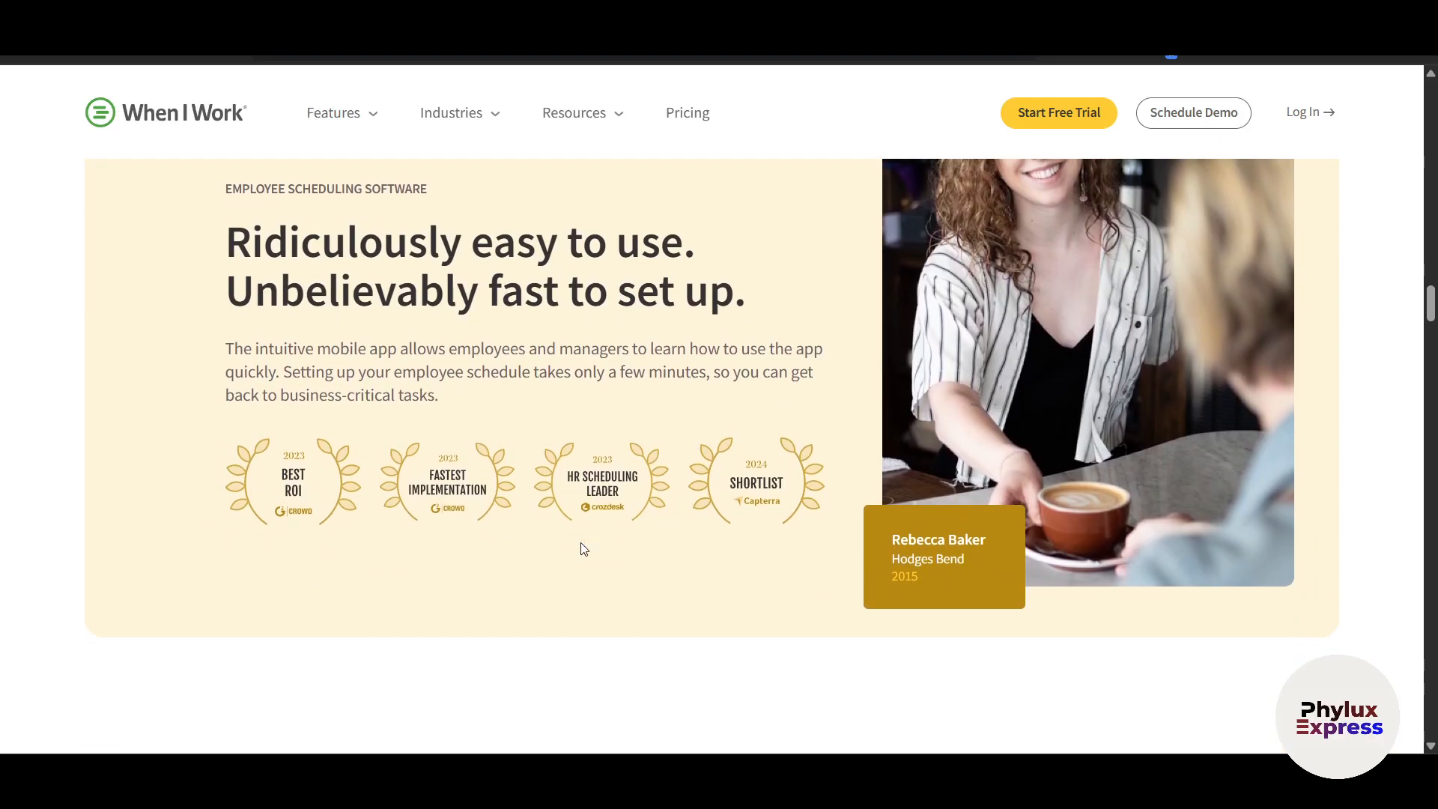
pyautogui.scroll(-2, 584, 549)
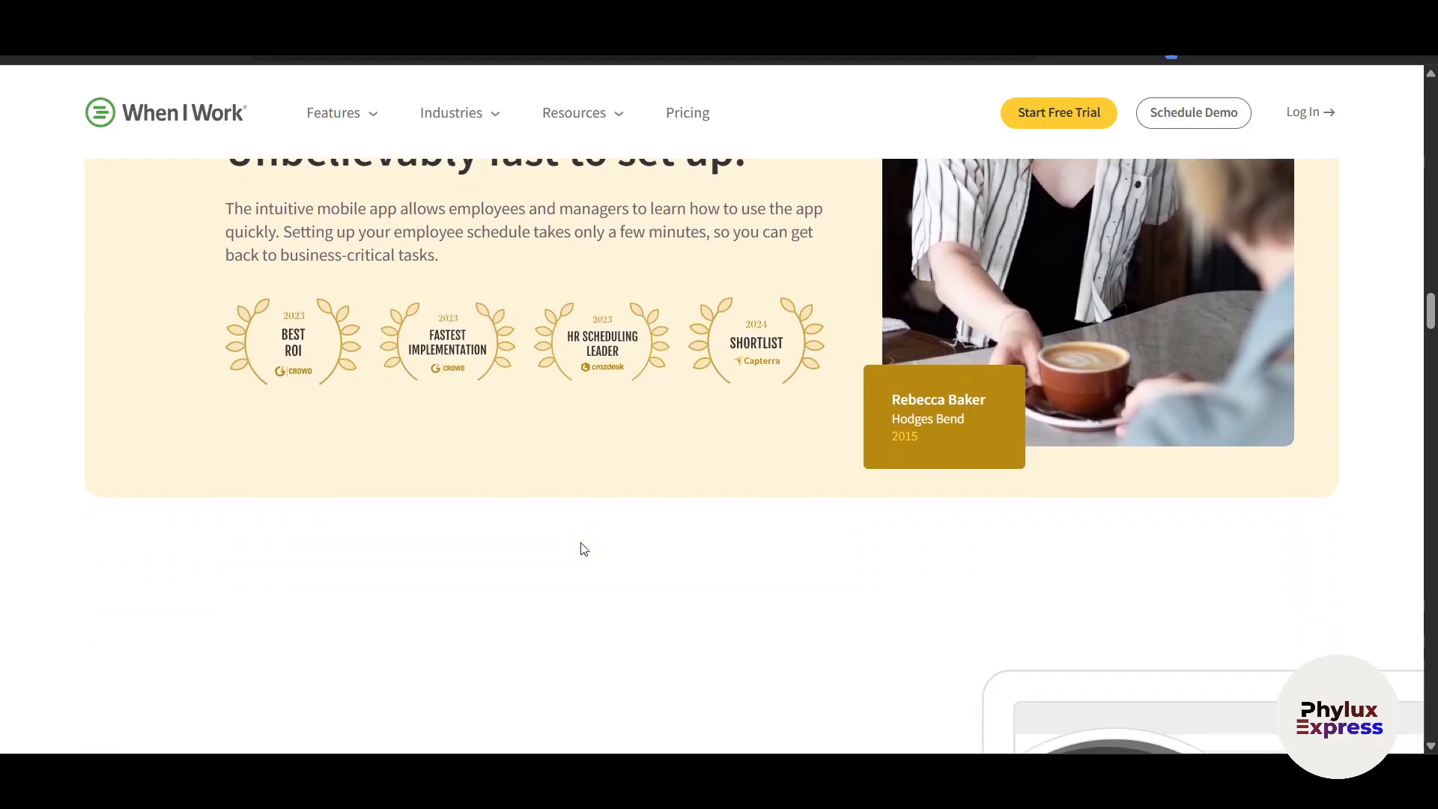
pyautogui.scroll(-3, 584, 549)
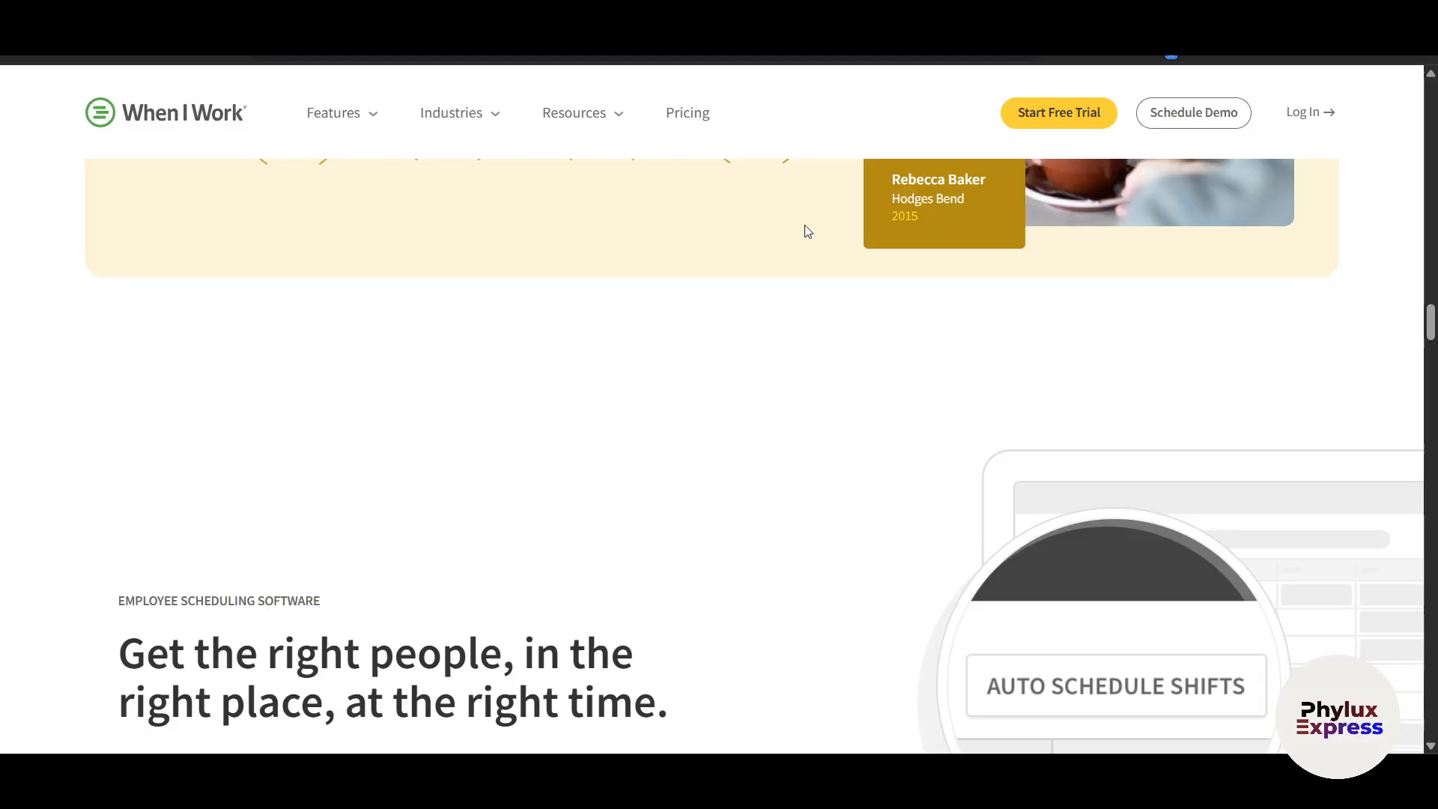
# Scroll down past the feature list and customer quote, then back up to the free-trial hero
pyautogui.scroll(-3, 719, 438)
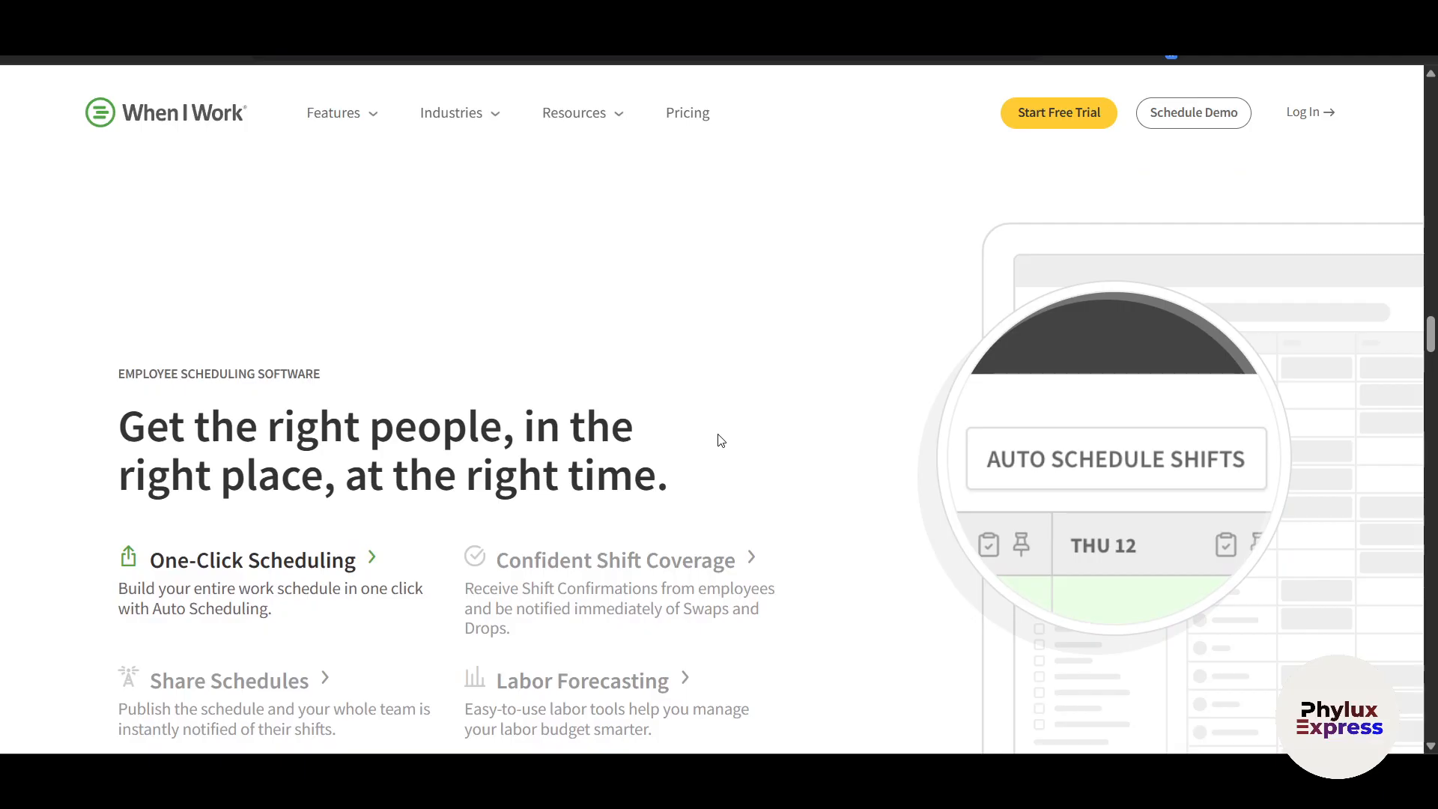
pyautogui.scroll(-2, 720, 440)
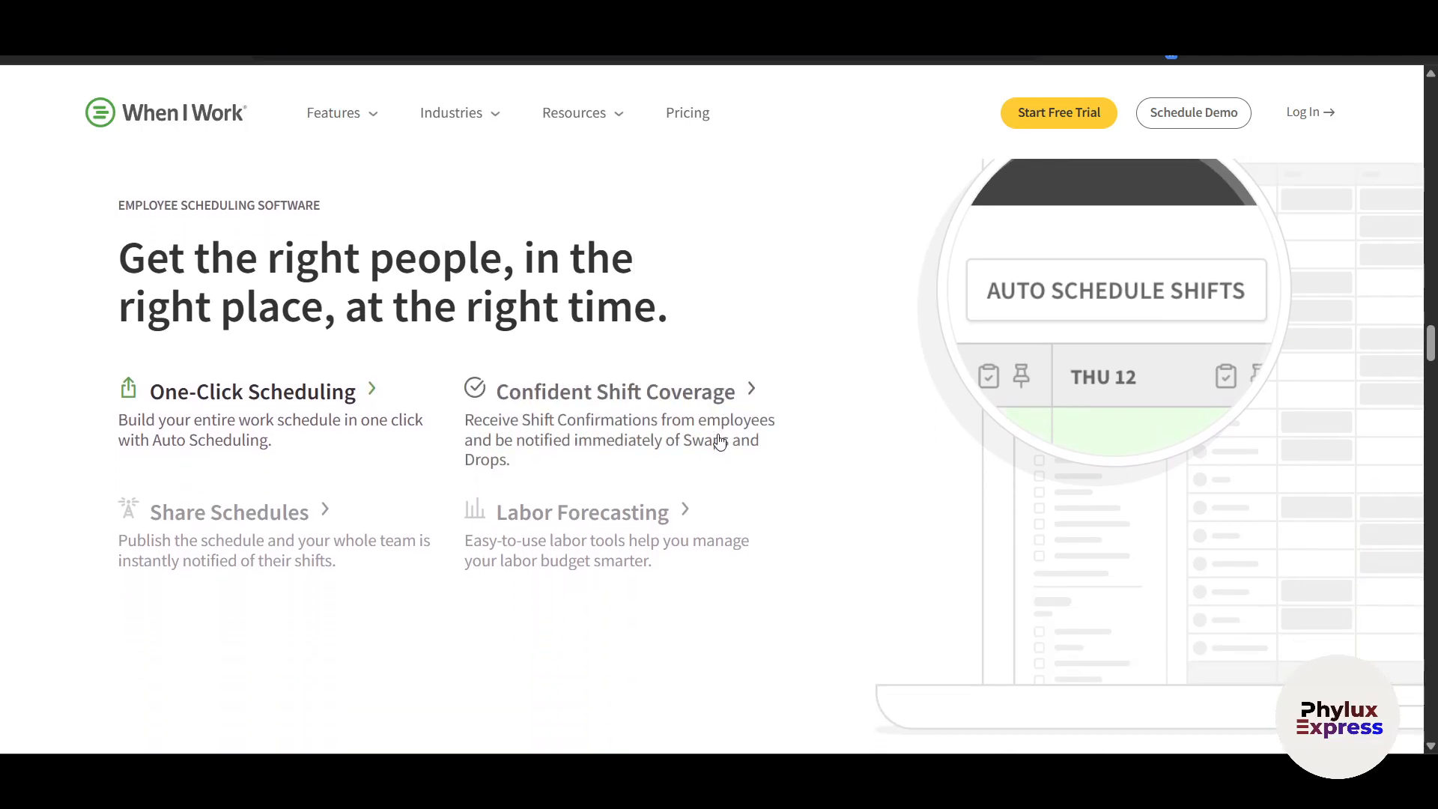
pyautogui.scroll(-2, 720, 441)
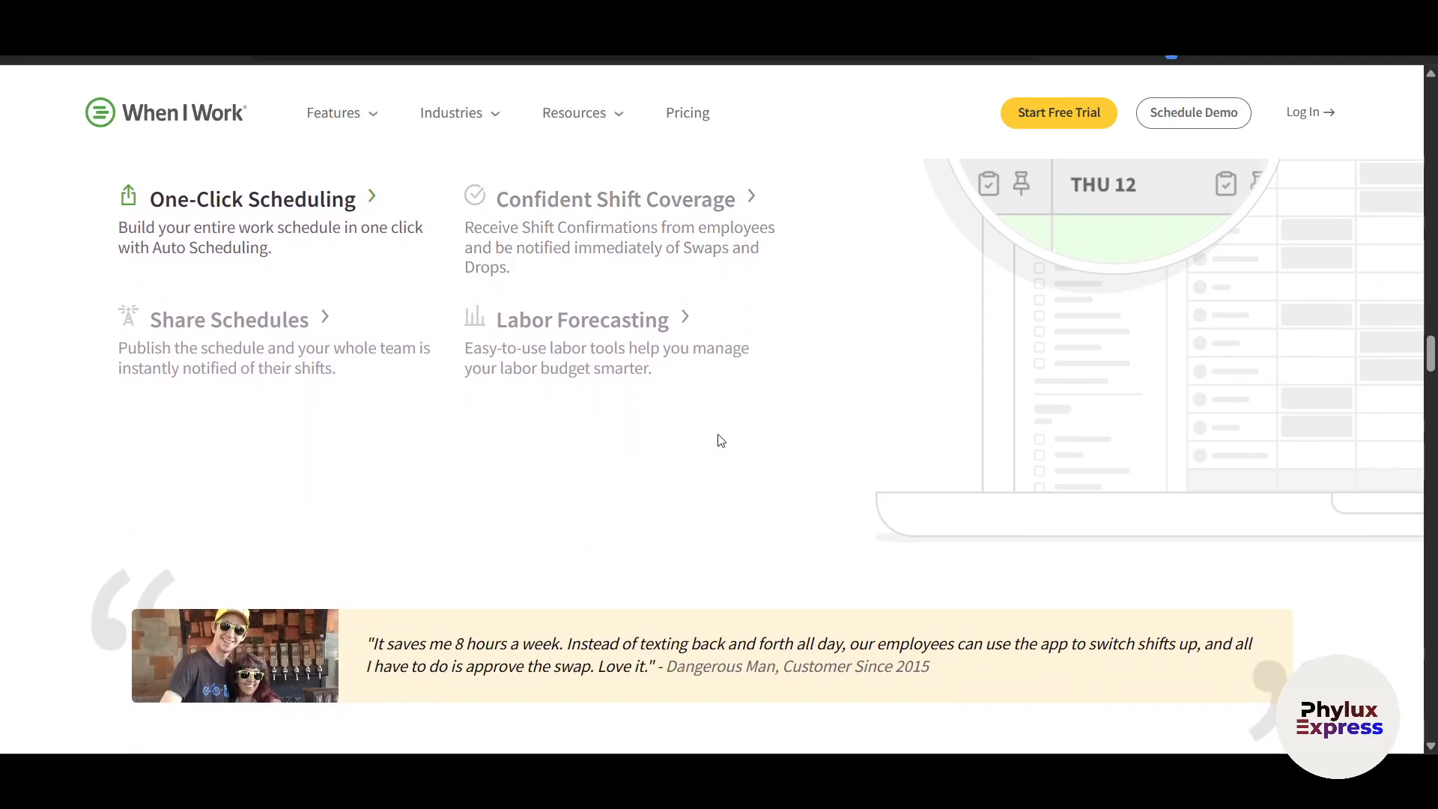
pyautogui.scroll(-3, 720, 440)
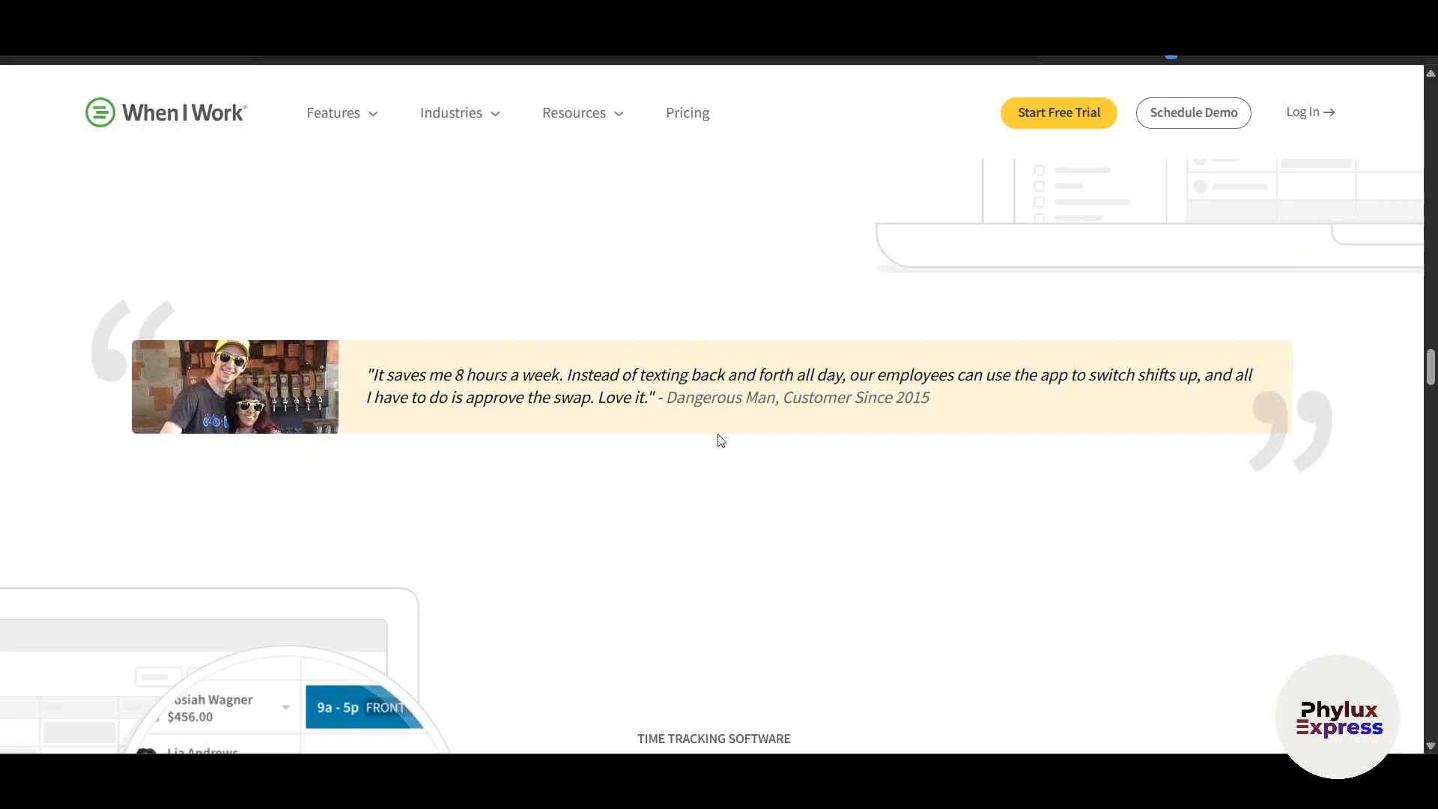
pyautogui.scroll(10, 719, 440)
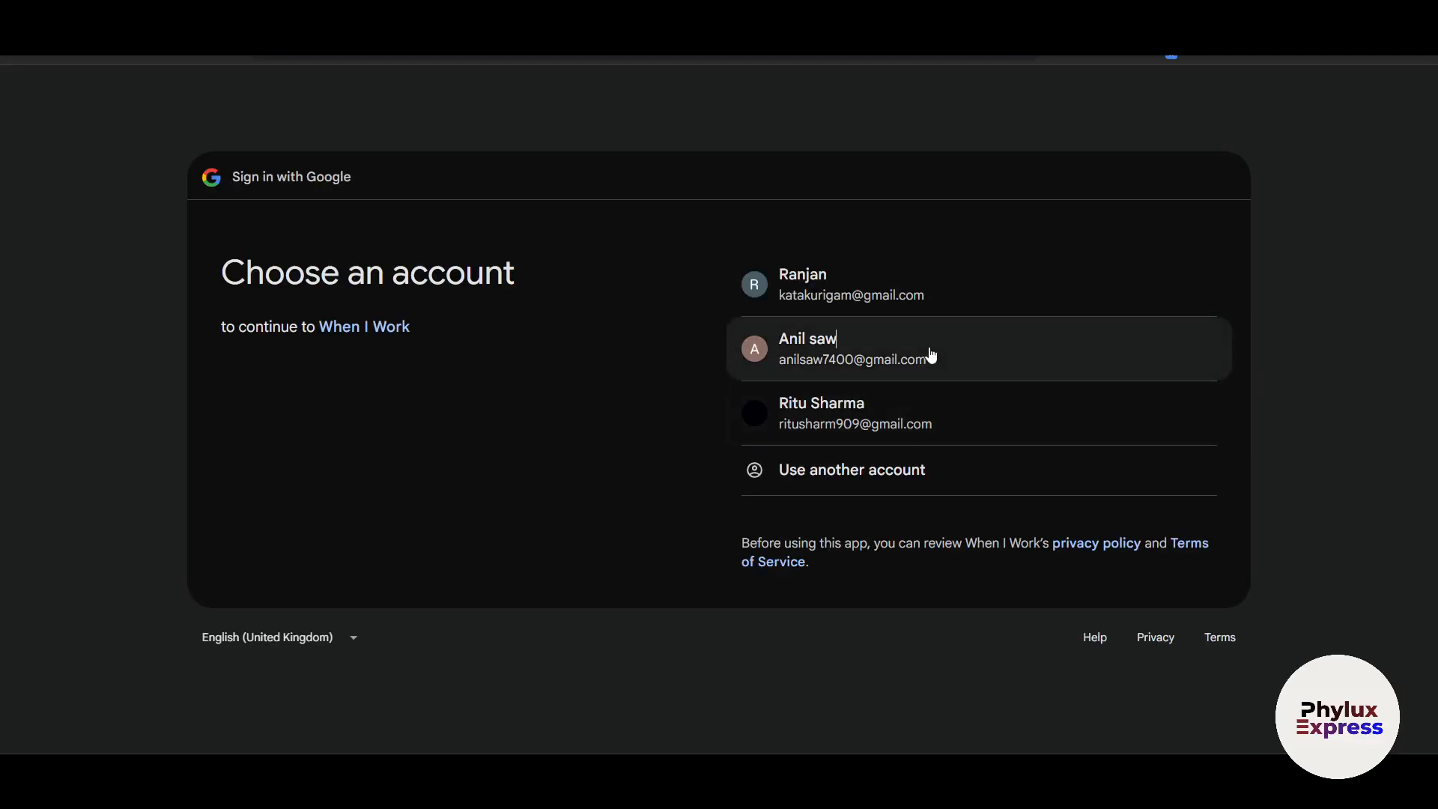
# Choose a Google account for the free-trial sign-up and confirm signing in with it
pyautogui.click(929, 352)
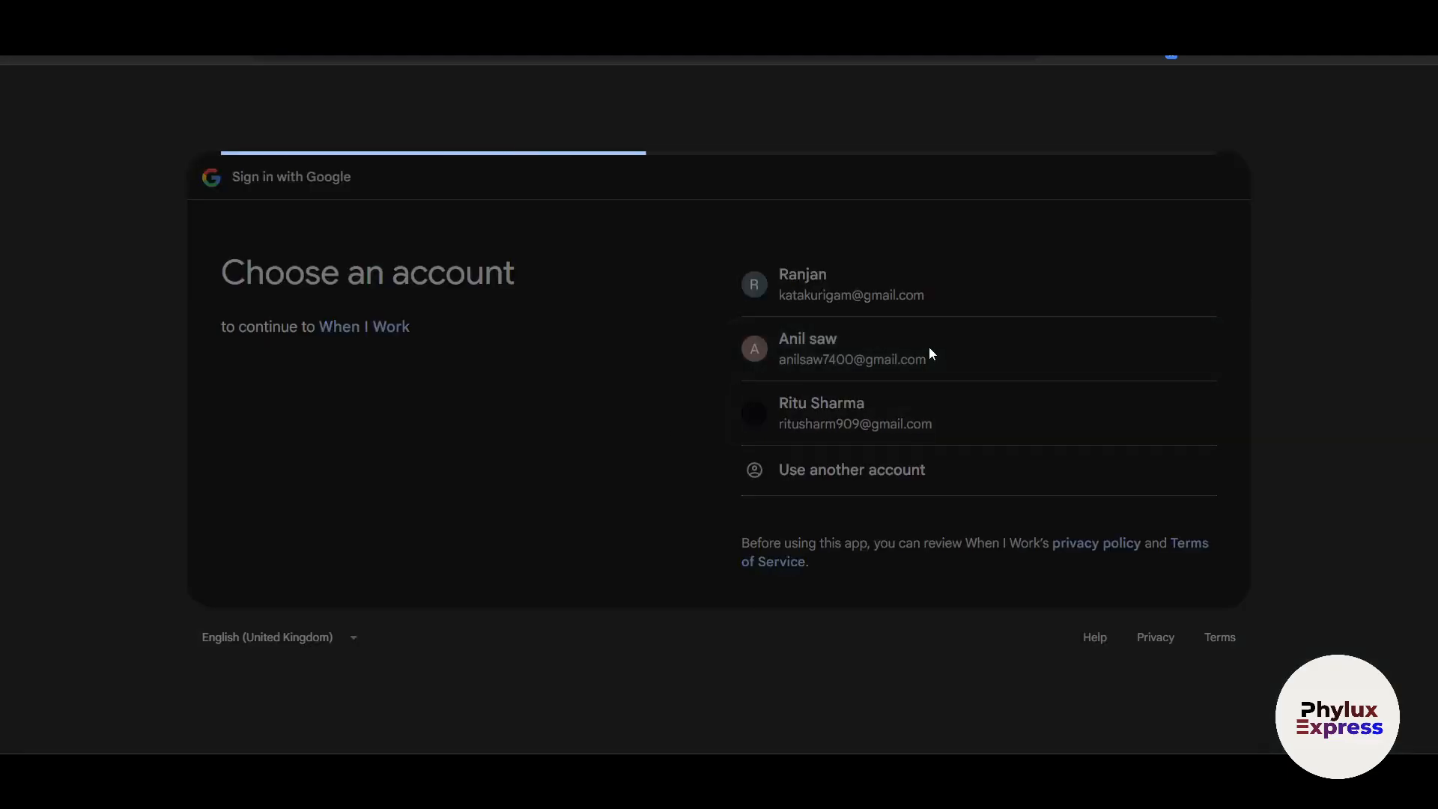
pyautogui.click(1056, 507)
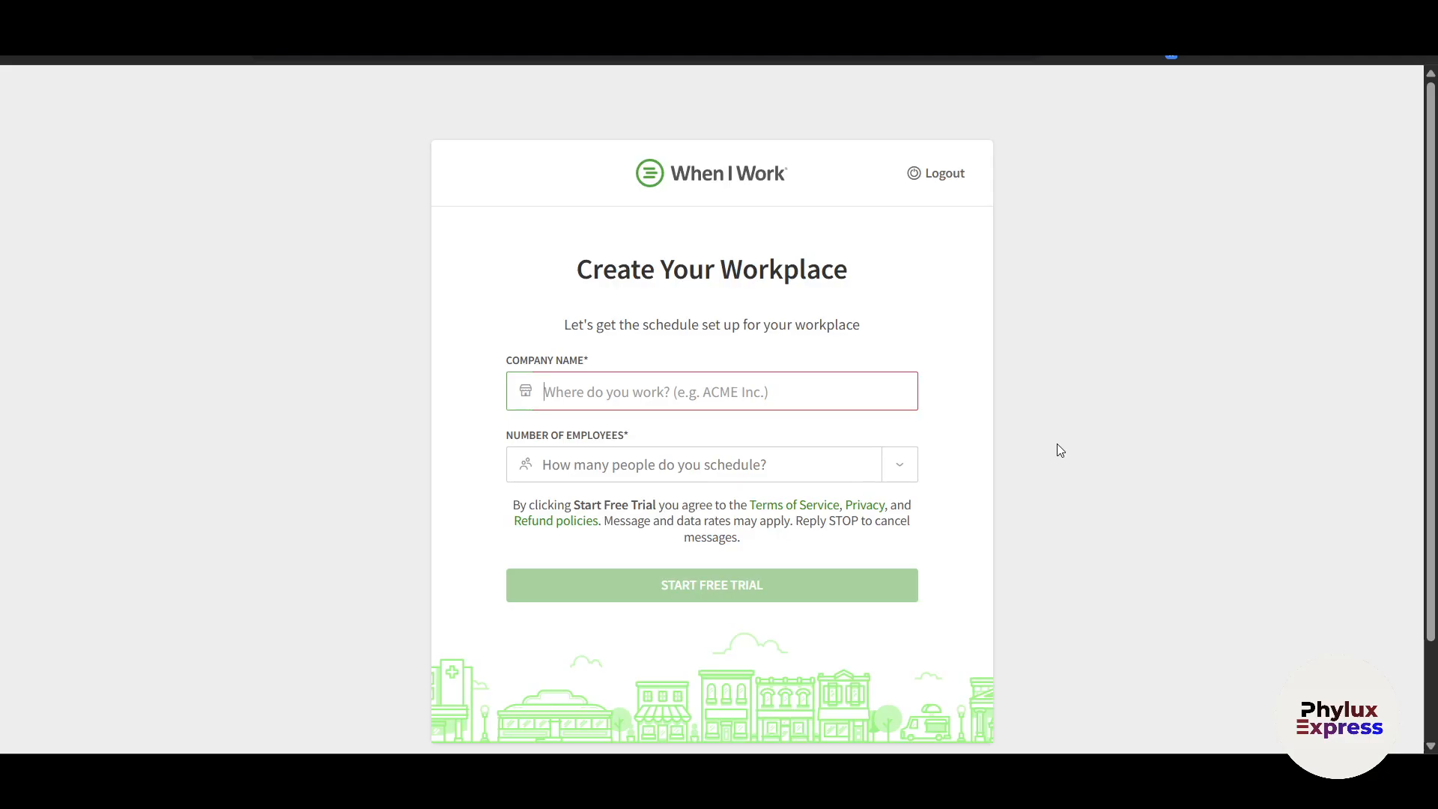
# Name the workplace 'Hvd', choose 1-20 employees, and start the free trial
pyautogui.write('Hvd')
pyautogui.press('Tab')
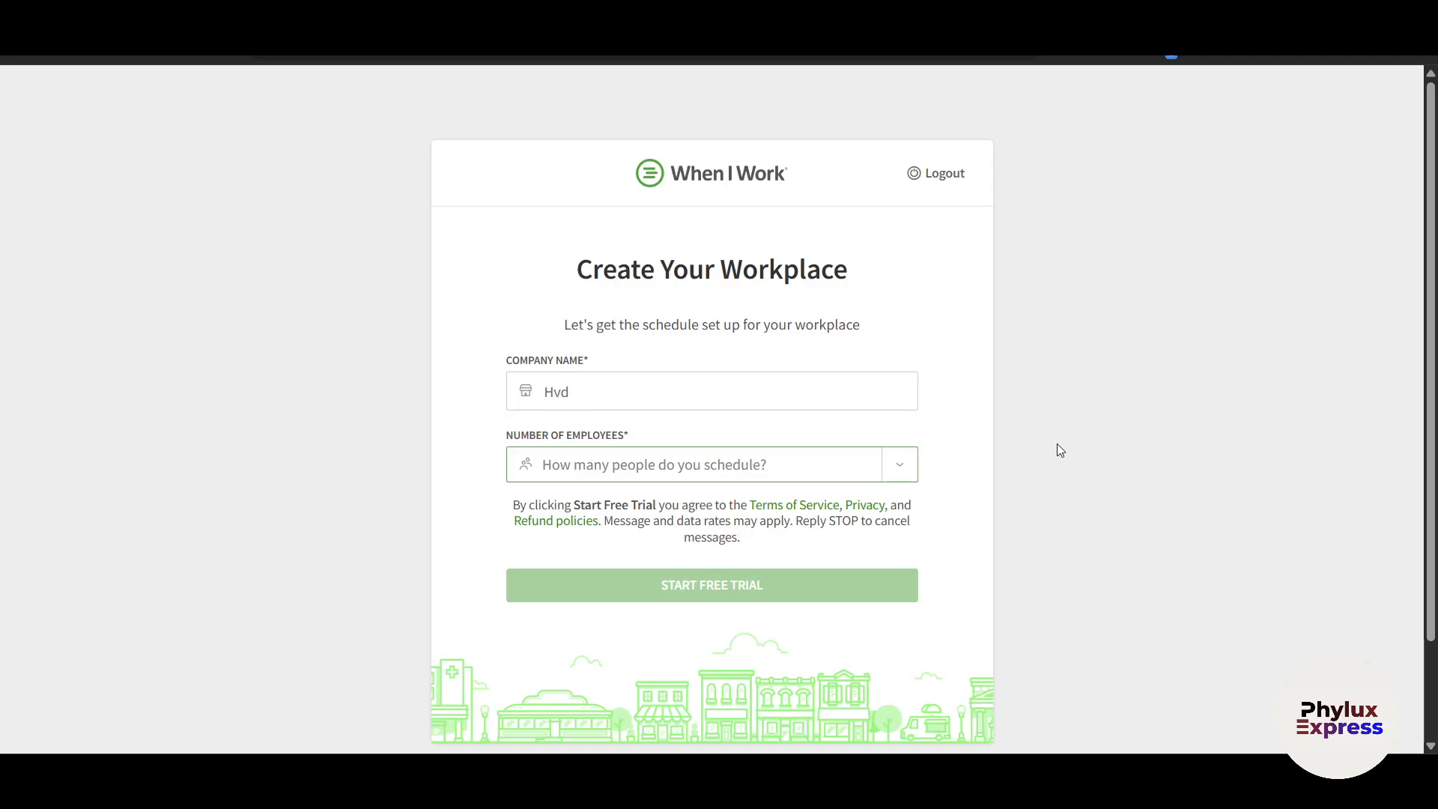
pyautogui.click(736, 460)
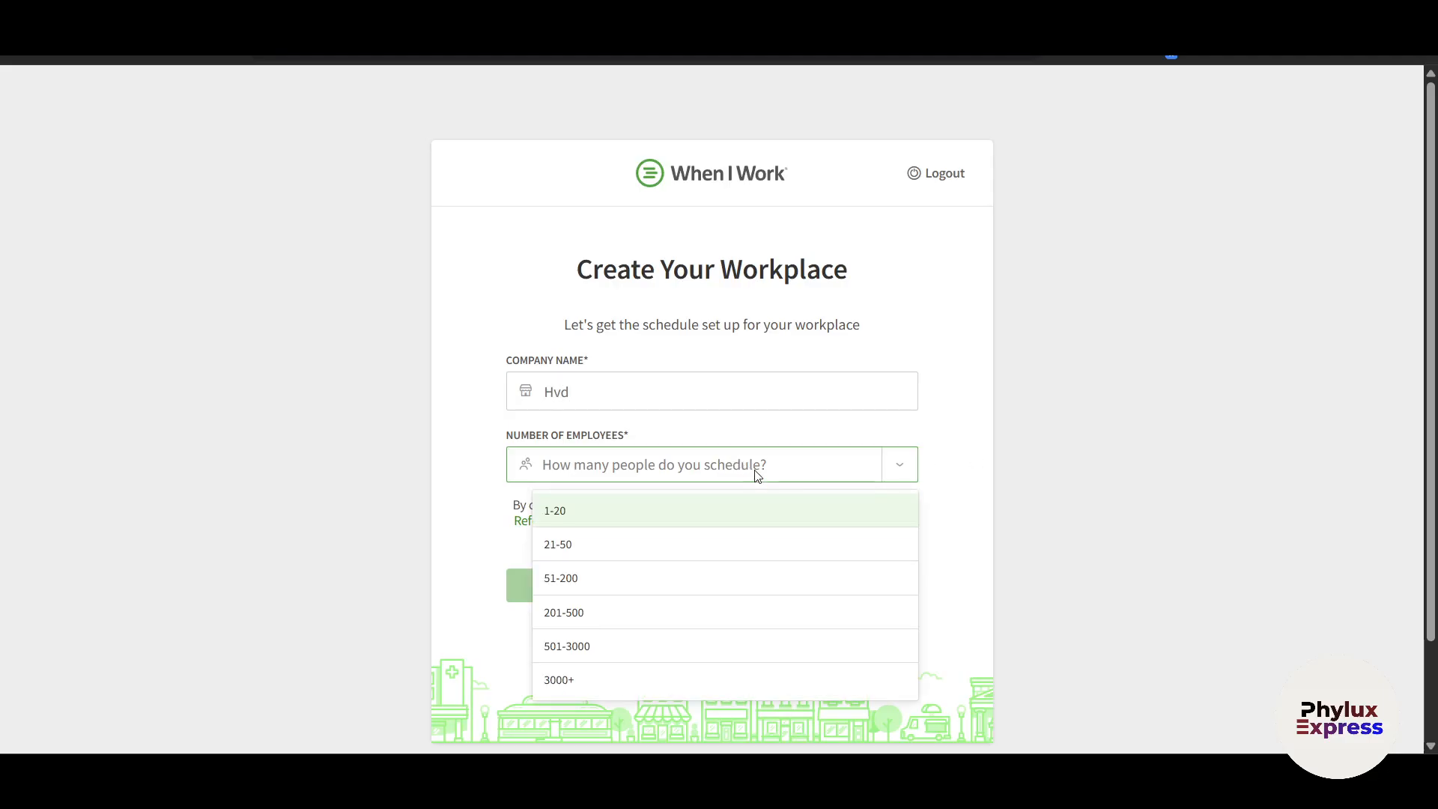
pyautogui.click(678, 521)
pyautogui.click(674, 588)
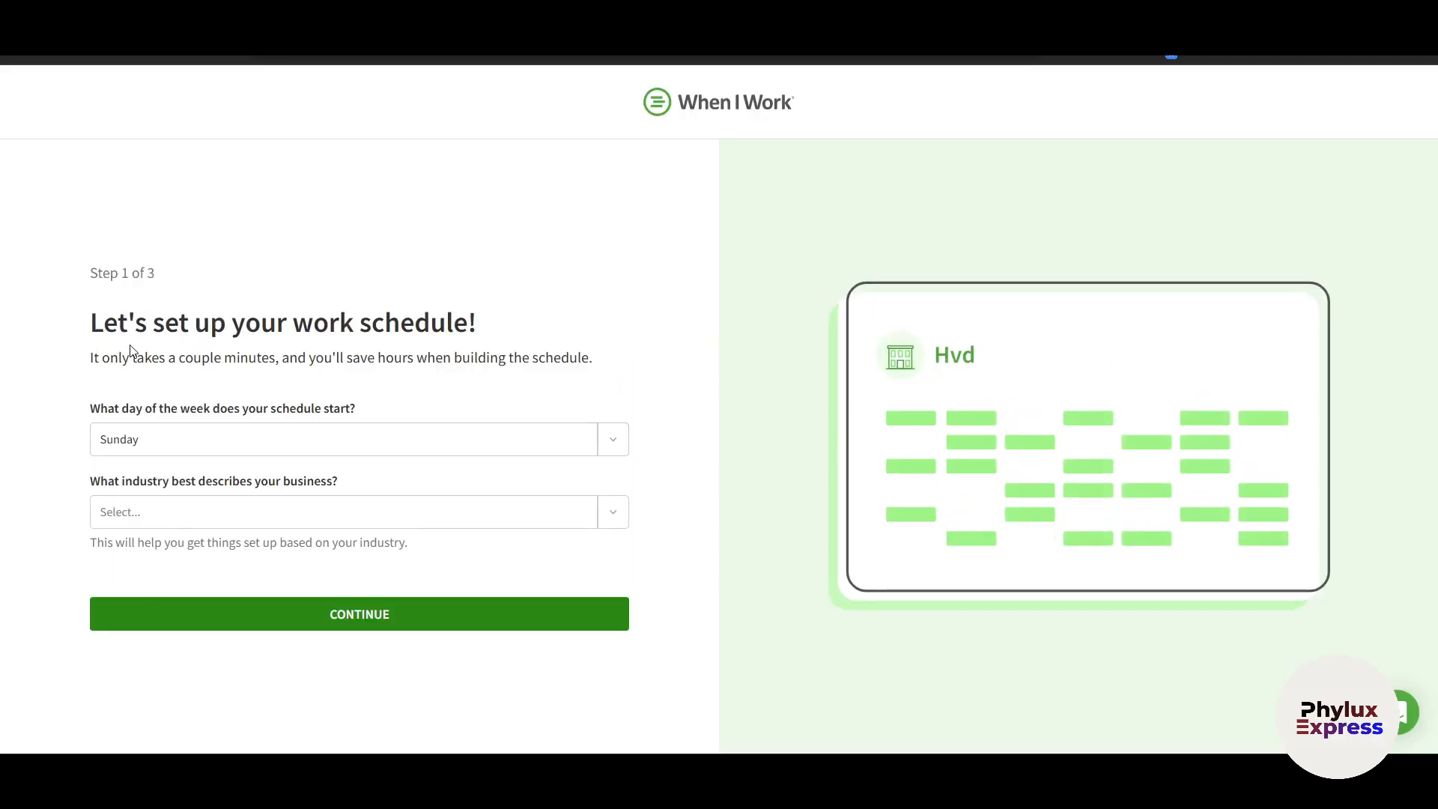
# Start the schedule week on Monday and set the industry to Arts & Entertainment & Recreation
pyautogui.moveTo(110, 272); pyautogui.dragTo(193, 279)
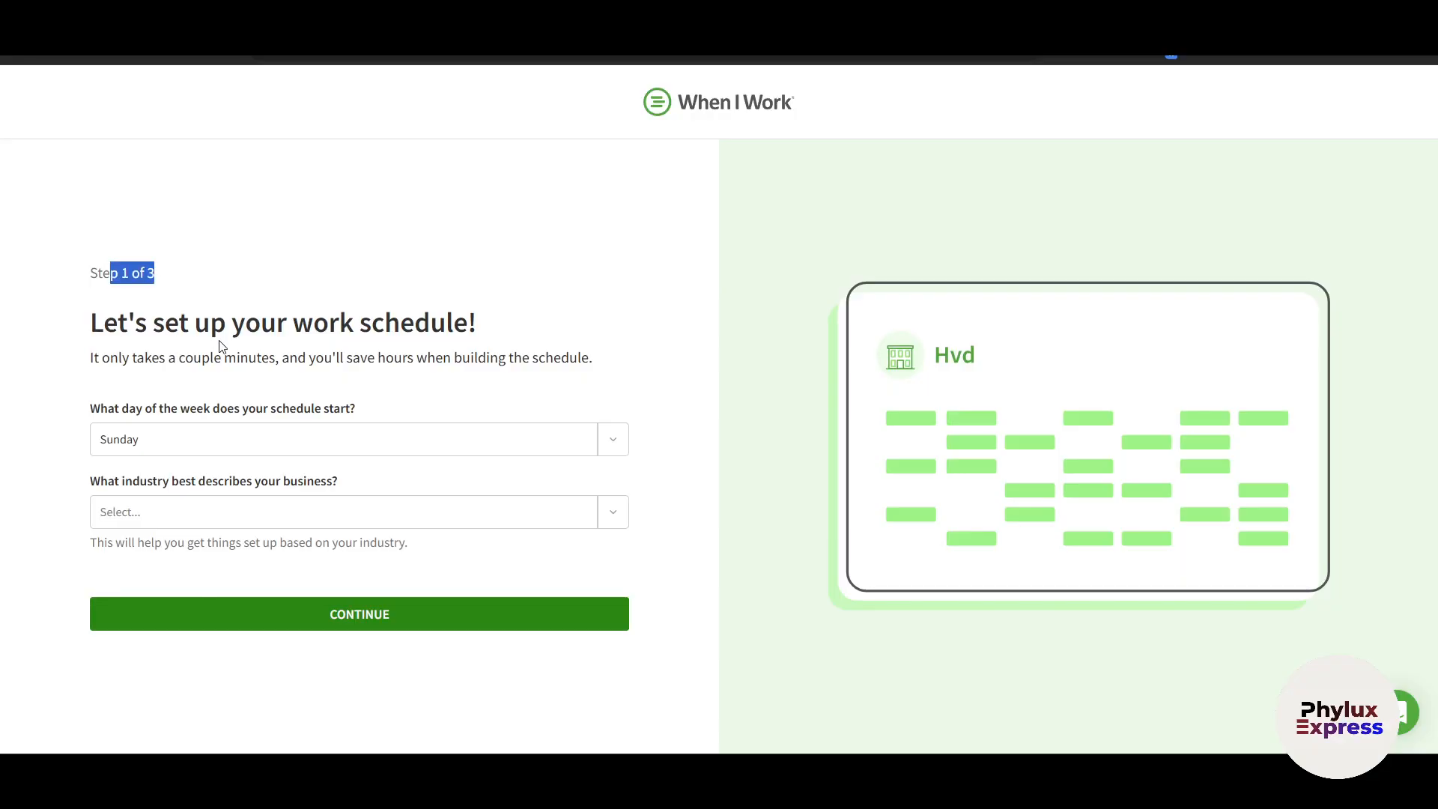
pyautogui.click(611, 448)
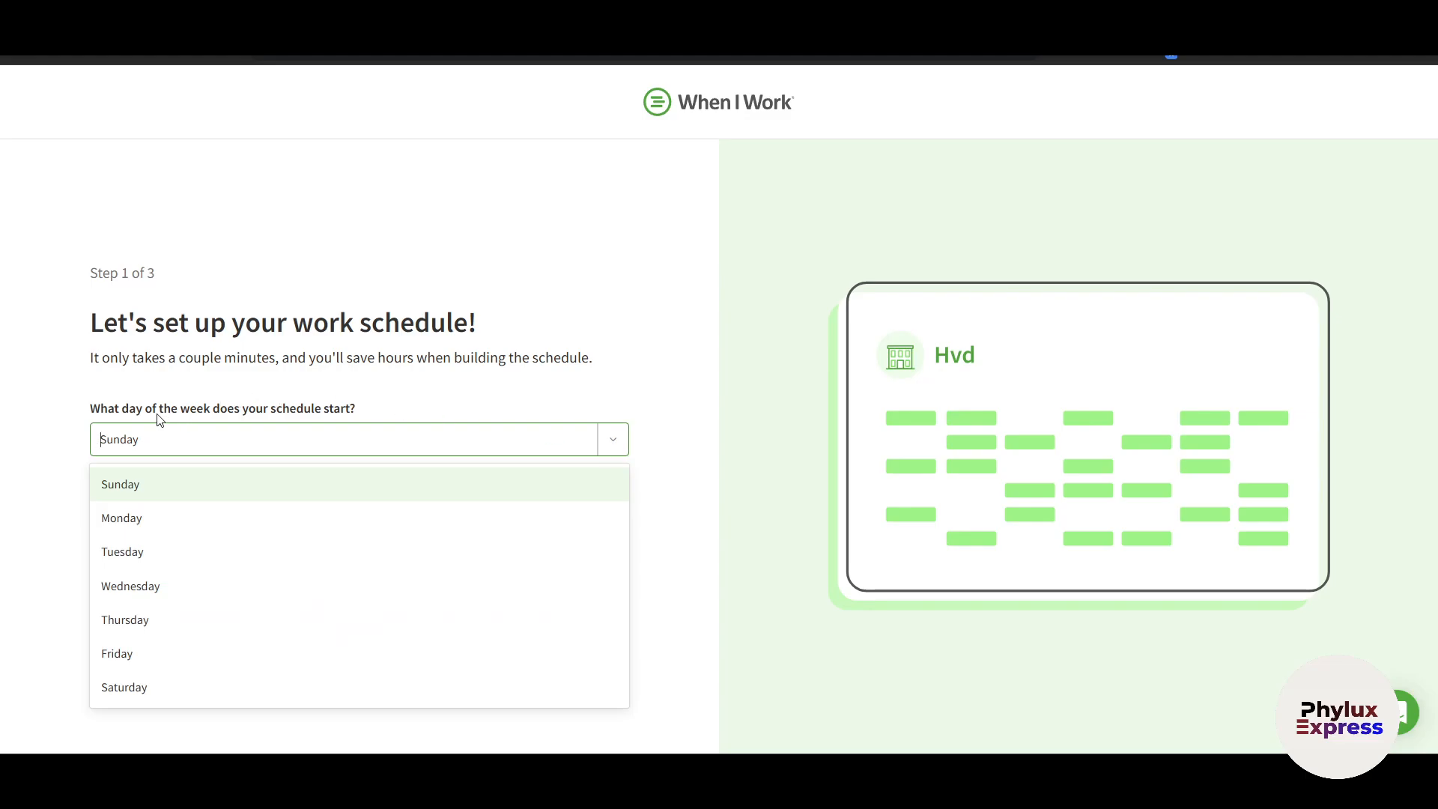
pyautogui.click(162, 515)
pyautogui.click(167, 506)
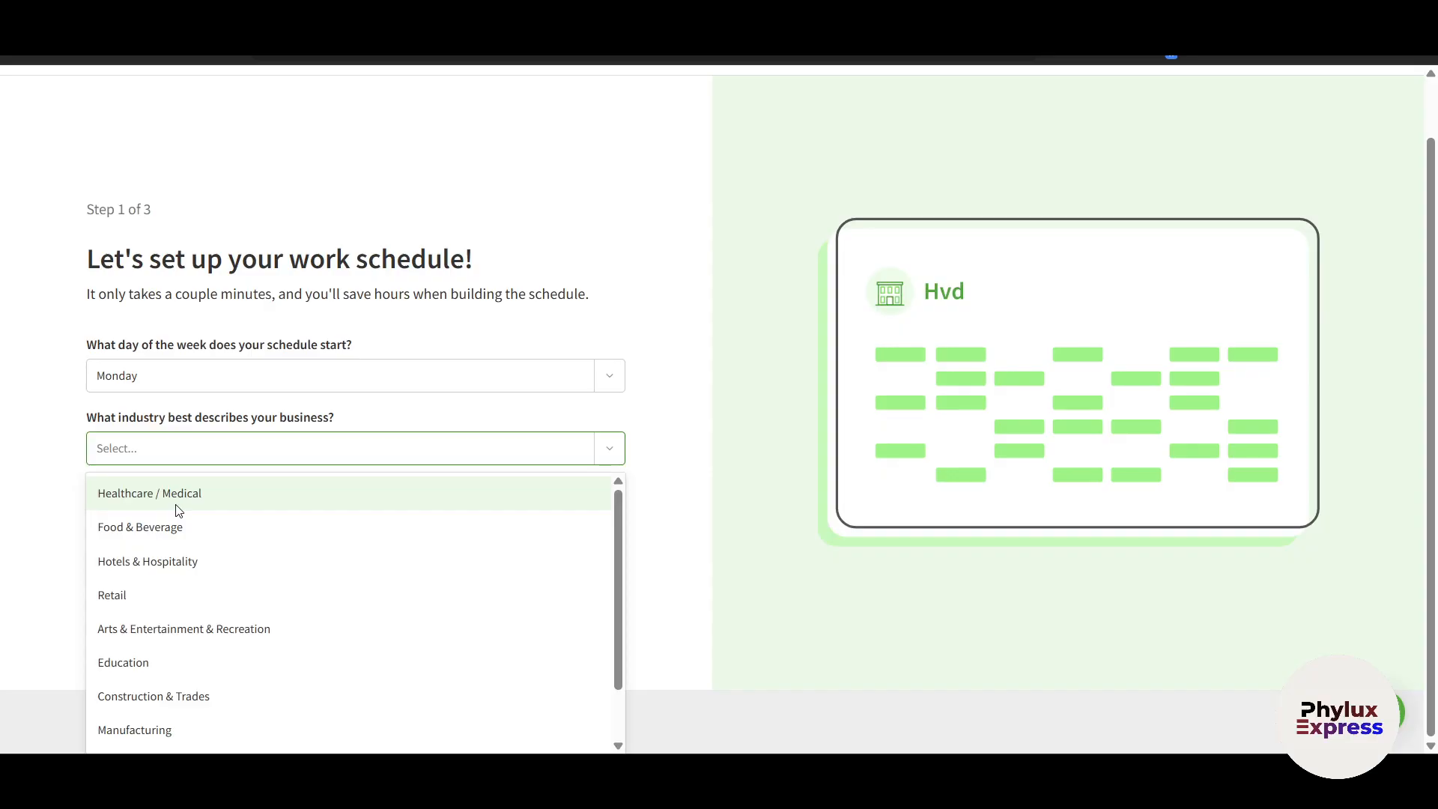
pyautogui.scroll(-2, 204, 602)
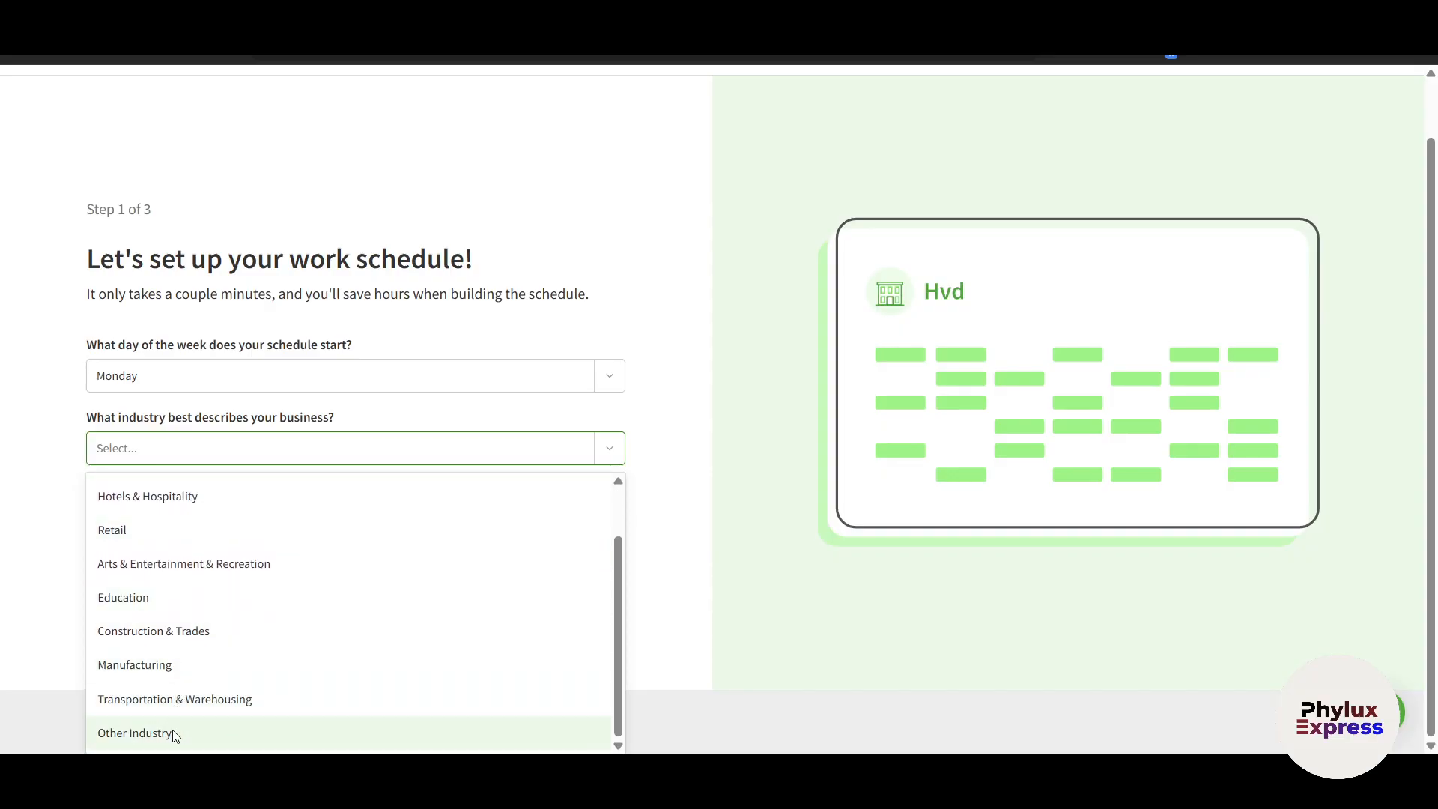
pyautogui.scroll(2, 202, 632)
pyautogui.scroll(-2, 199, 696)
pyautogui.click(213, 570)
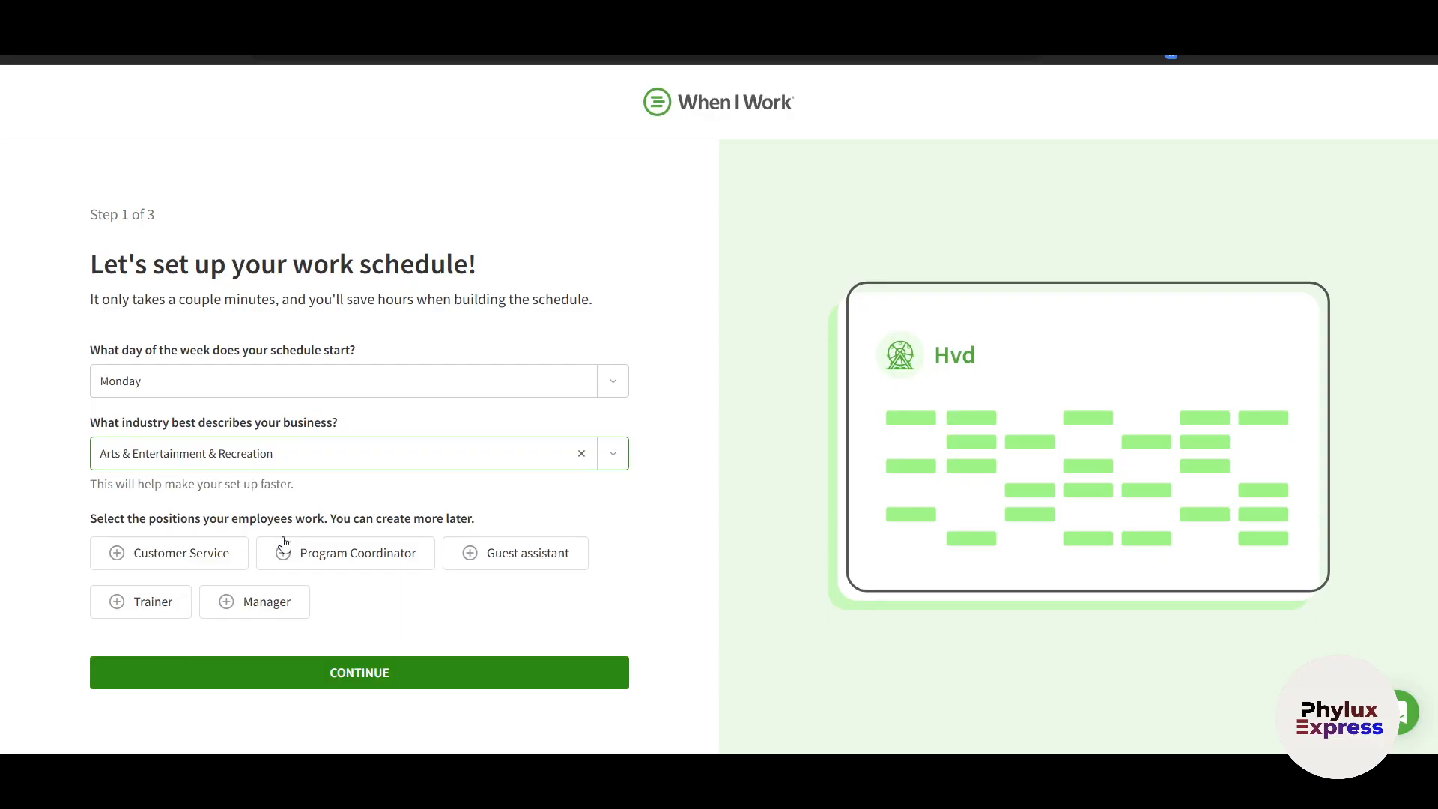
# Add Program Coordinator, Trainer, Manager and Customer Service positions and continue to step 2
pyautogui.click(298, 567)
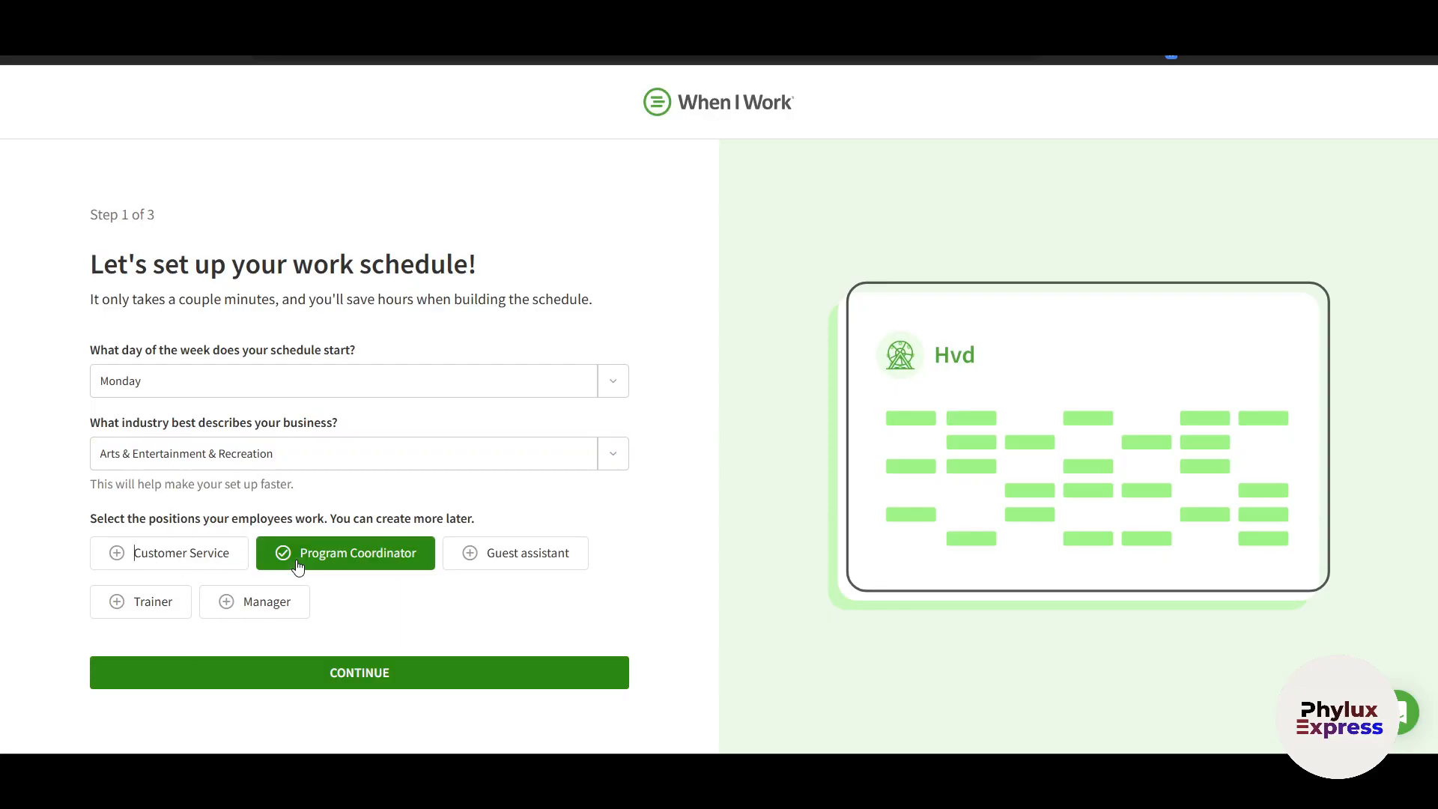
pyautogui.click(126, 607)
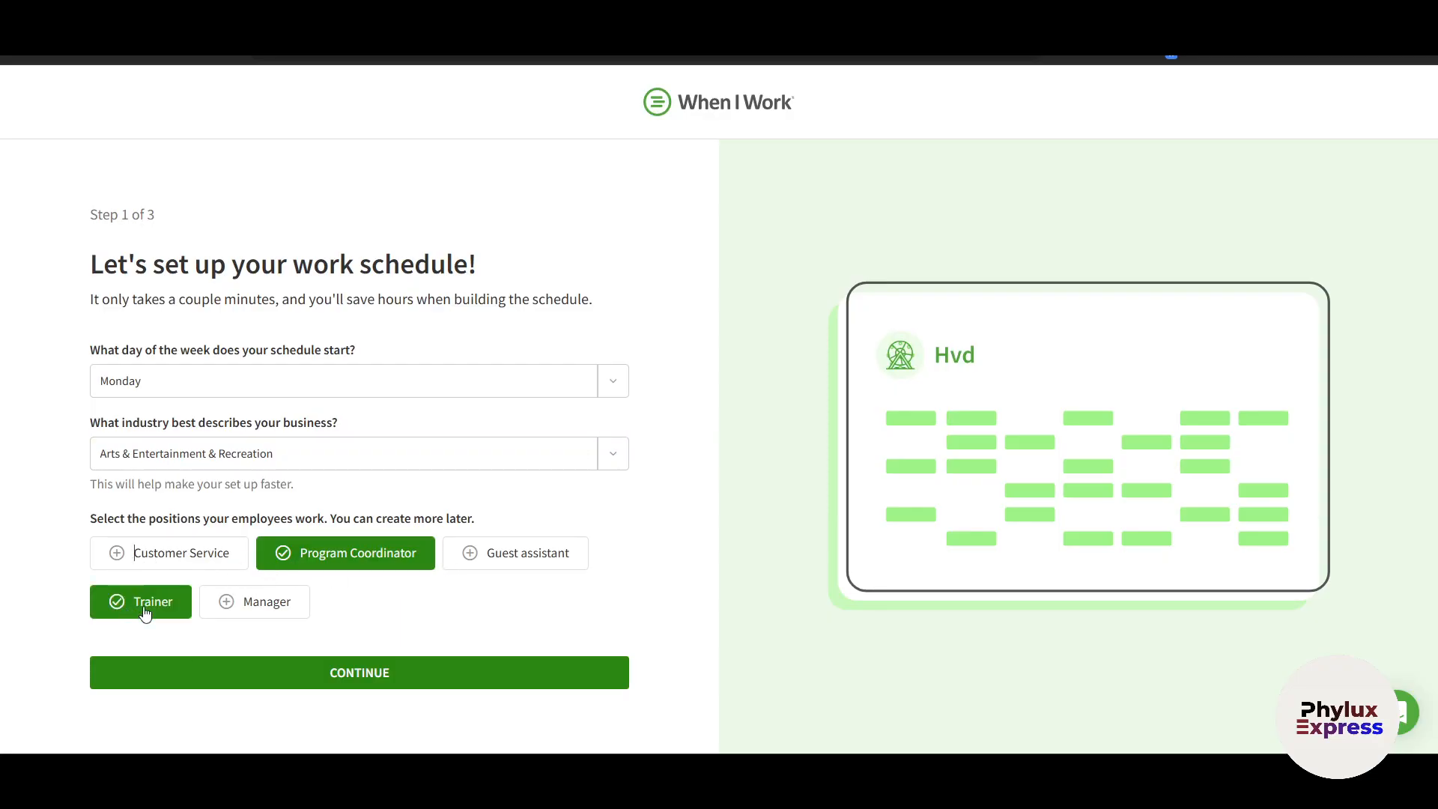
pyautogui.click(234, 614)
pyautogui.click(146, 569)
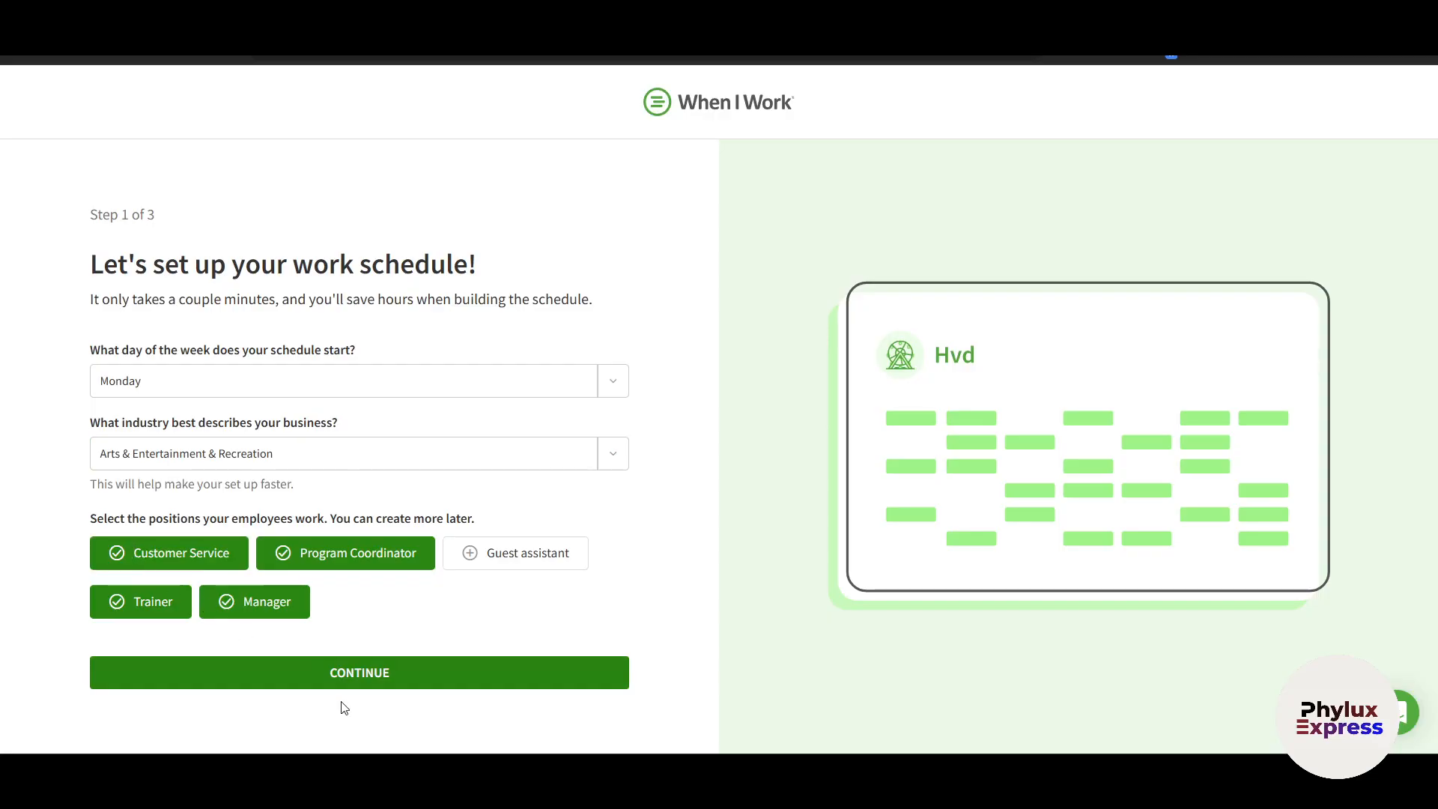
pyautogui.click(367, 678)
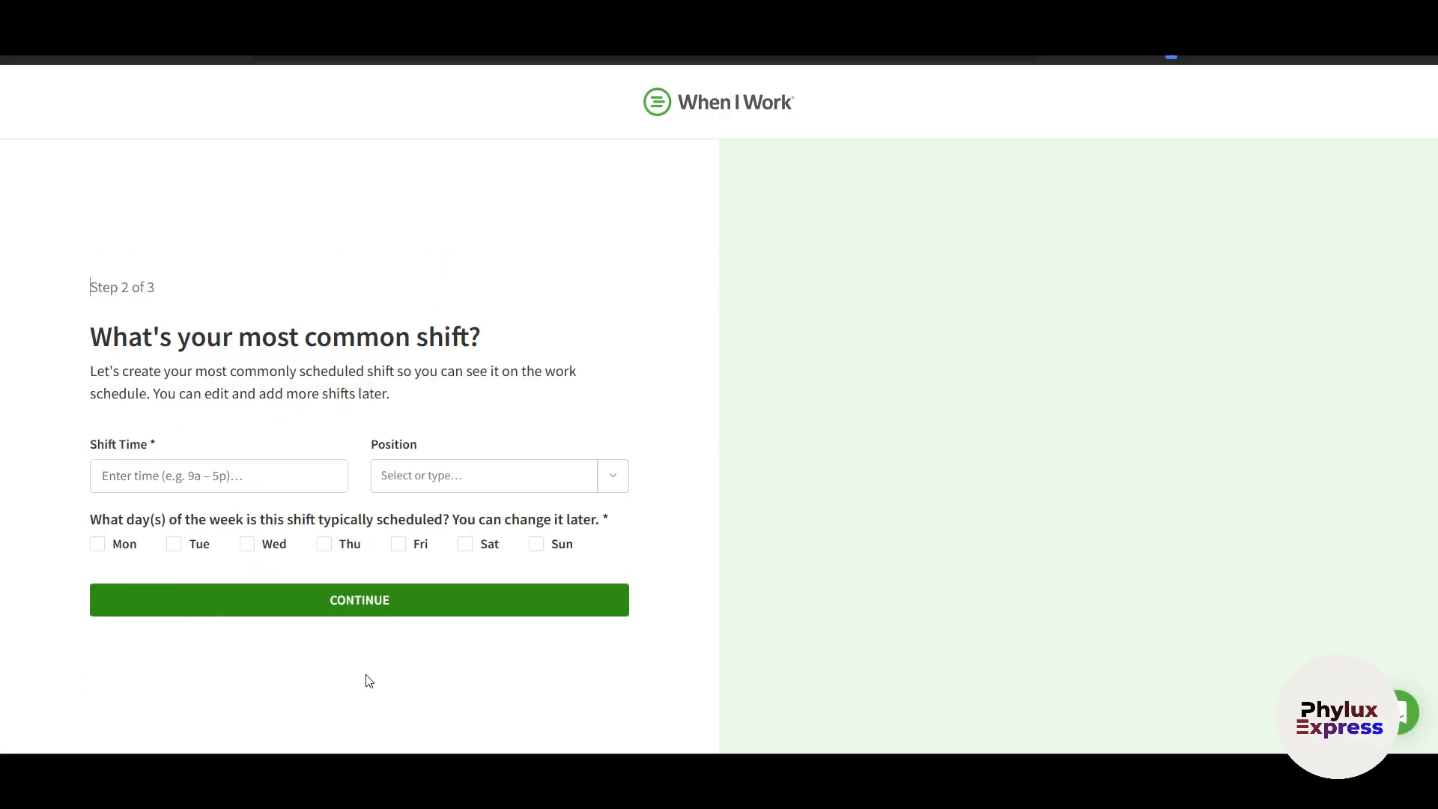
# Set the most common shift to 9:00am–7:00pm with No Position
pyautogui.click(214, 489)
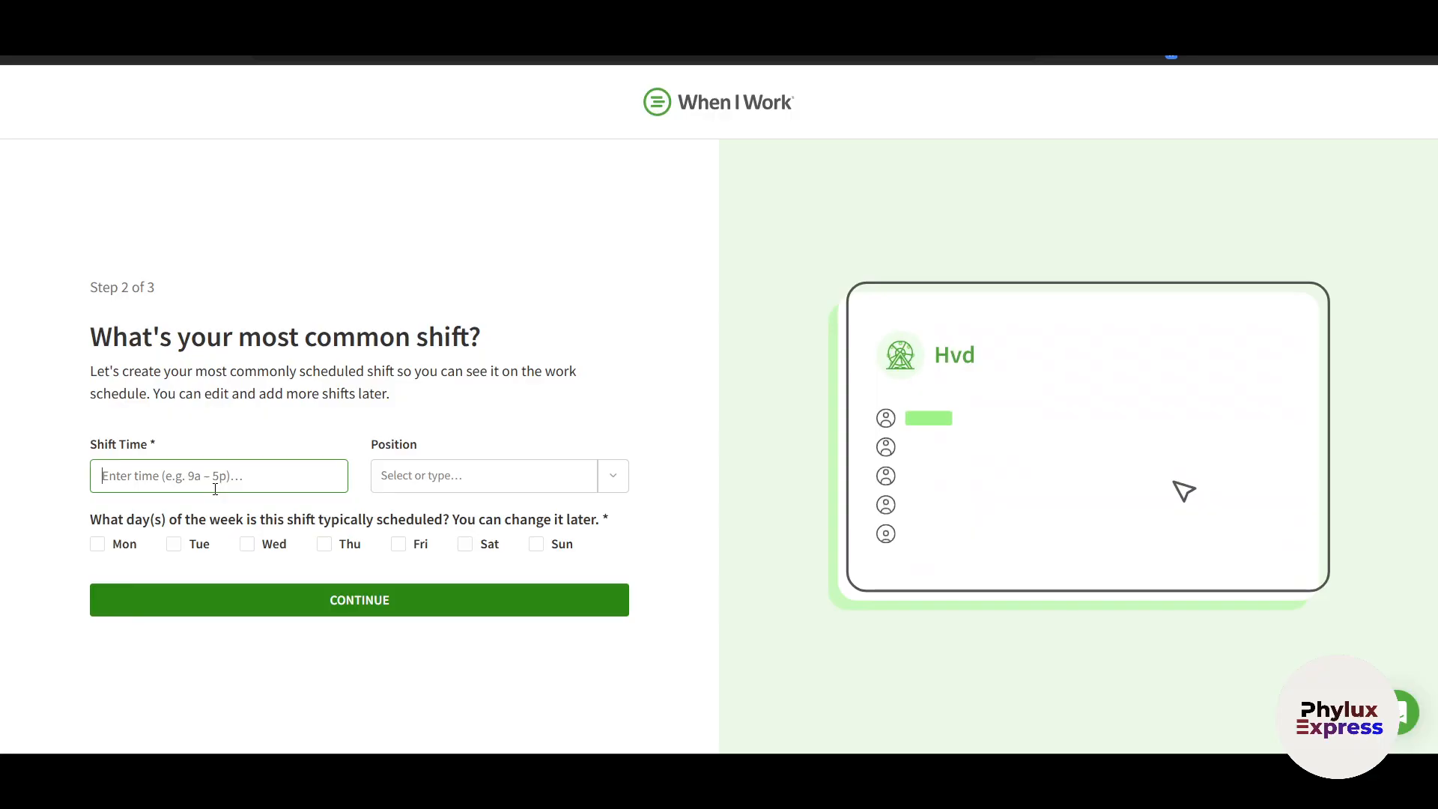
pyautogui.write('9')
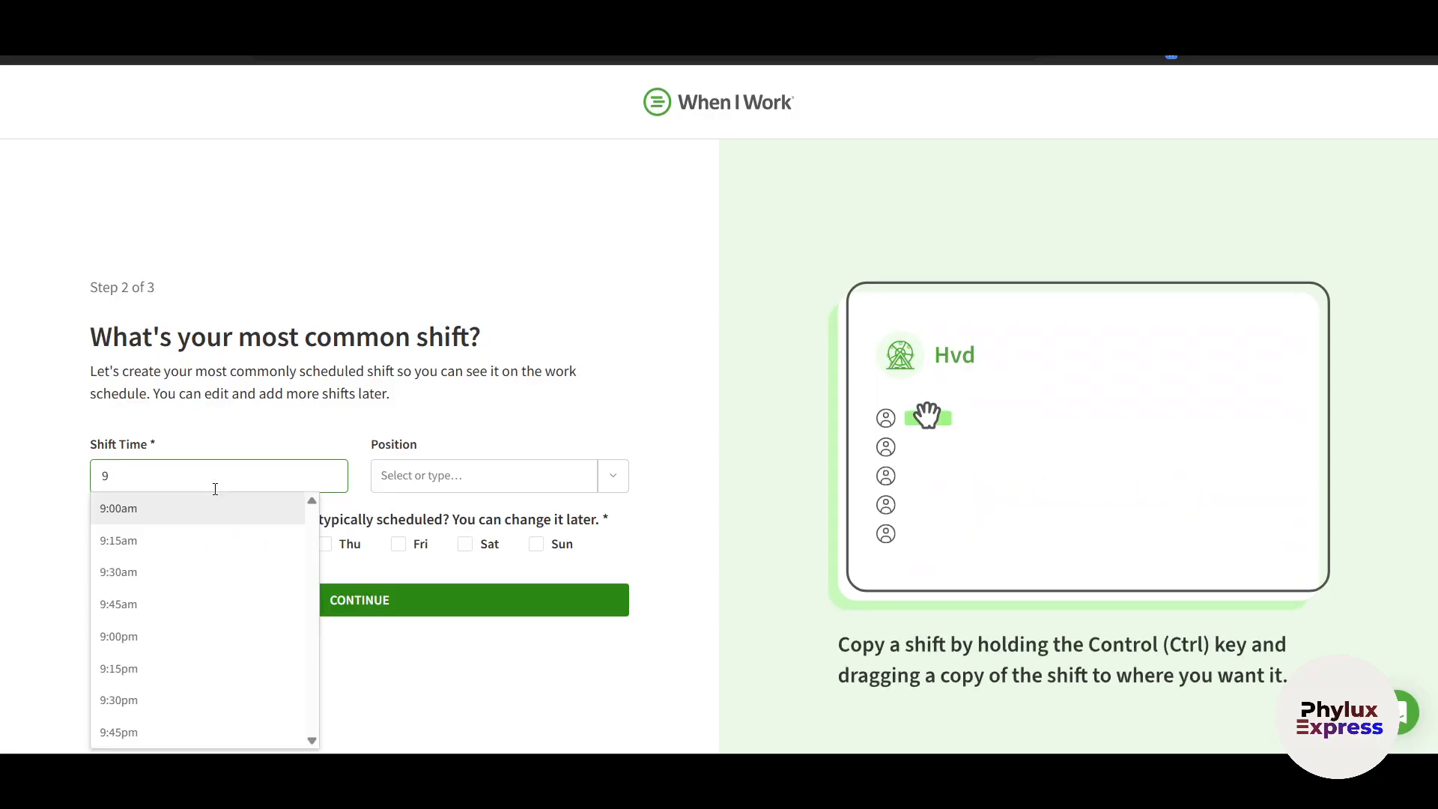
pyautogui.click(205, 526)
pyautogui.click(394, 488)
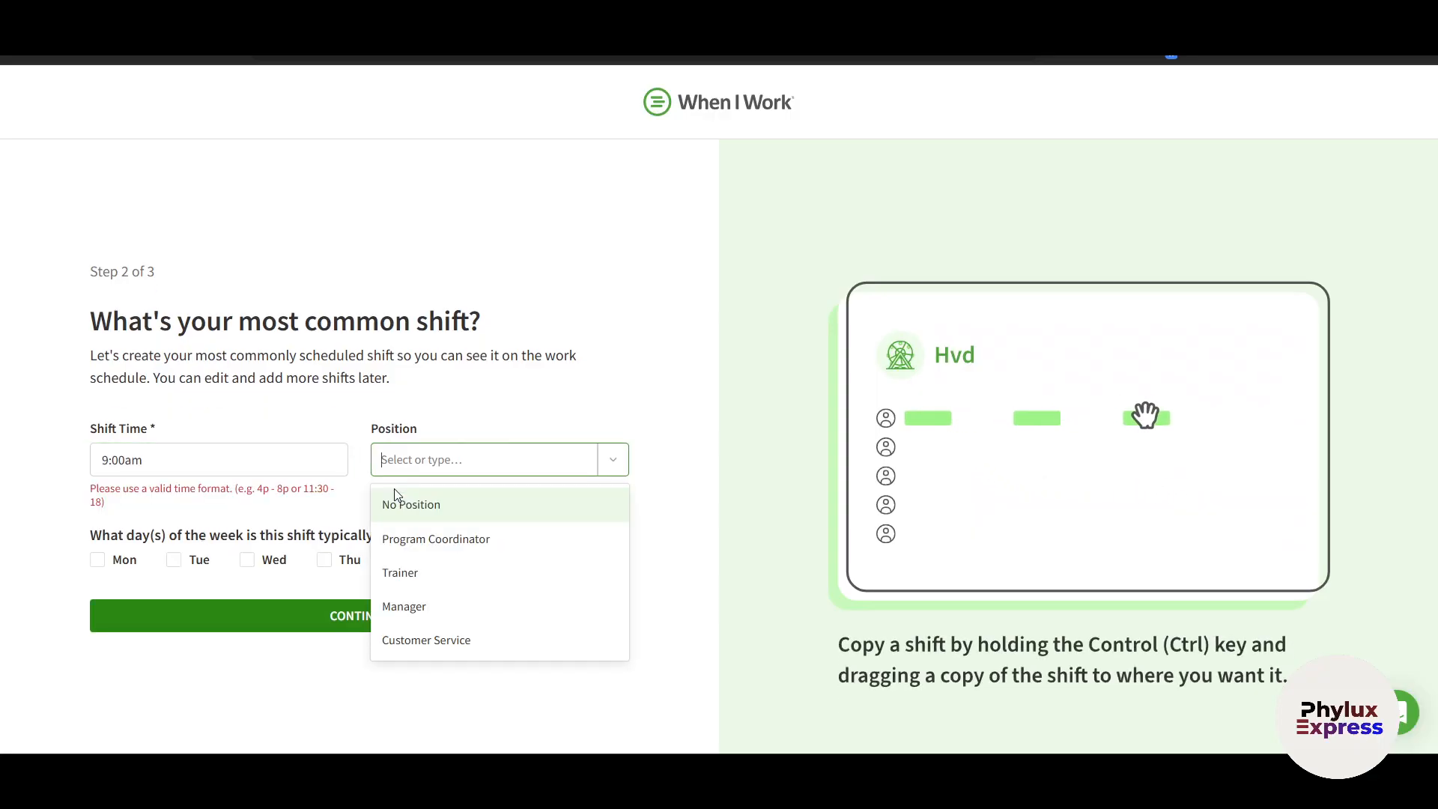
pyautogui.click(270, 463)
pyautogui.write('-')
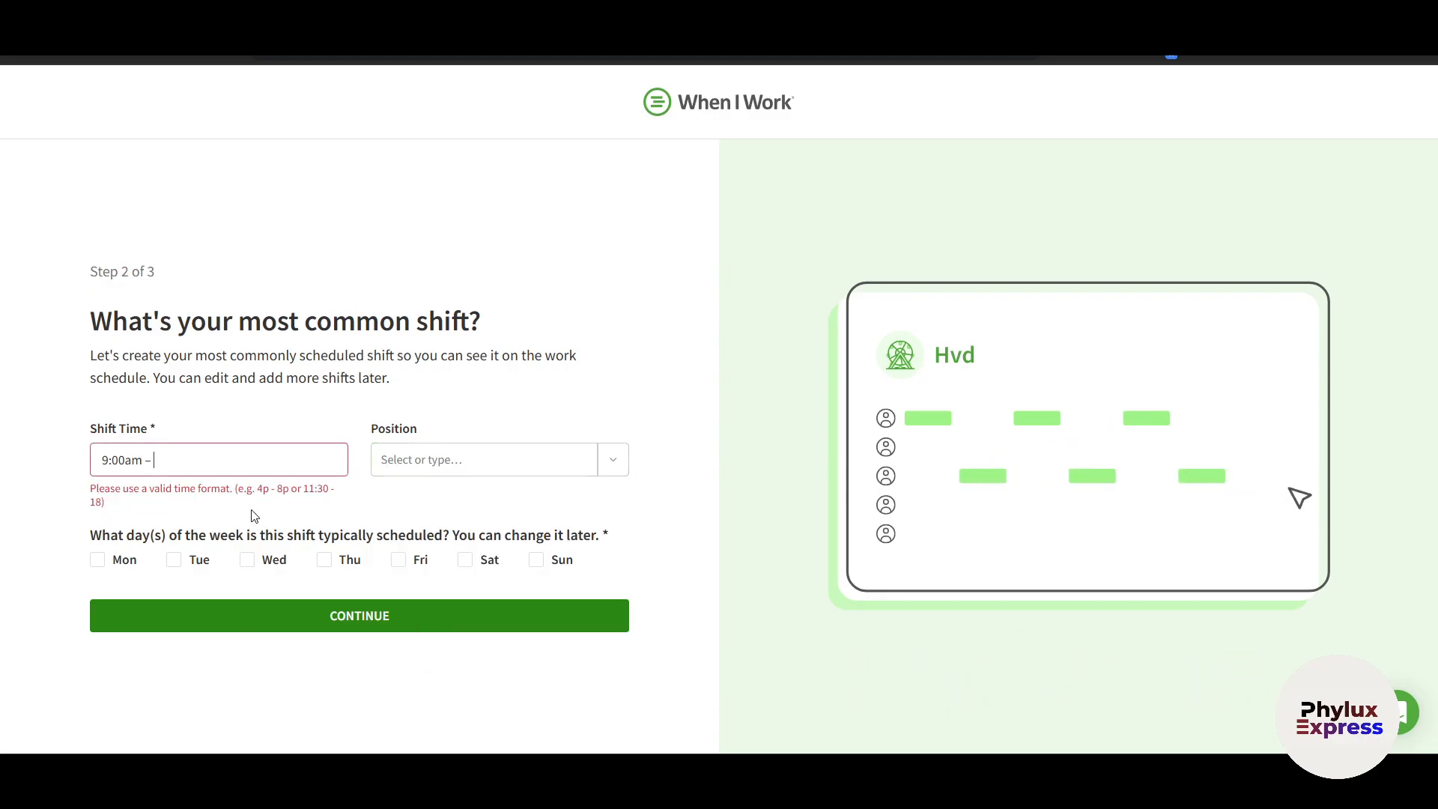
pyautogui.write(' 7')
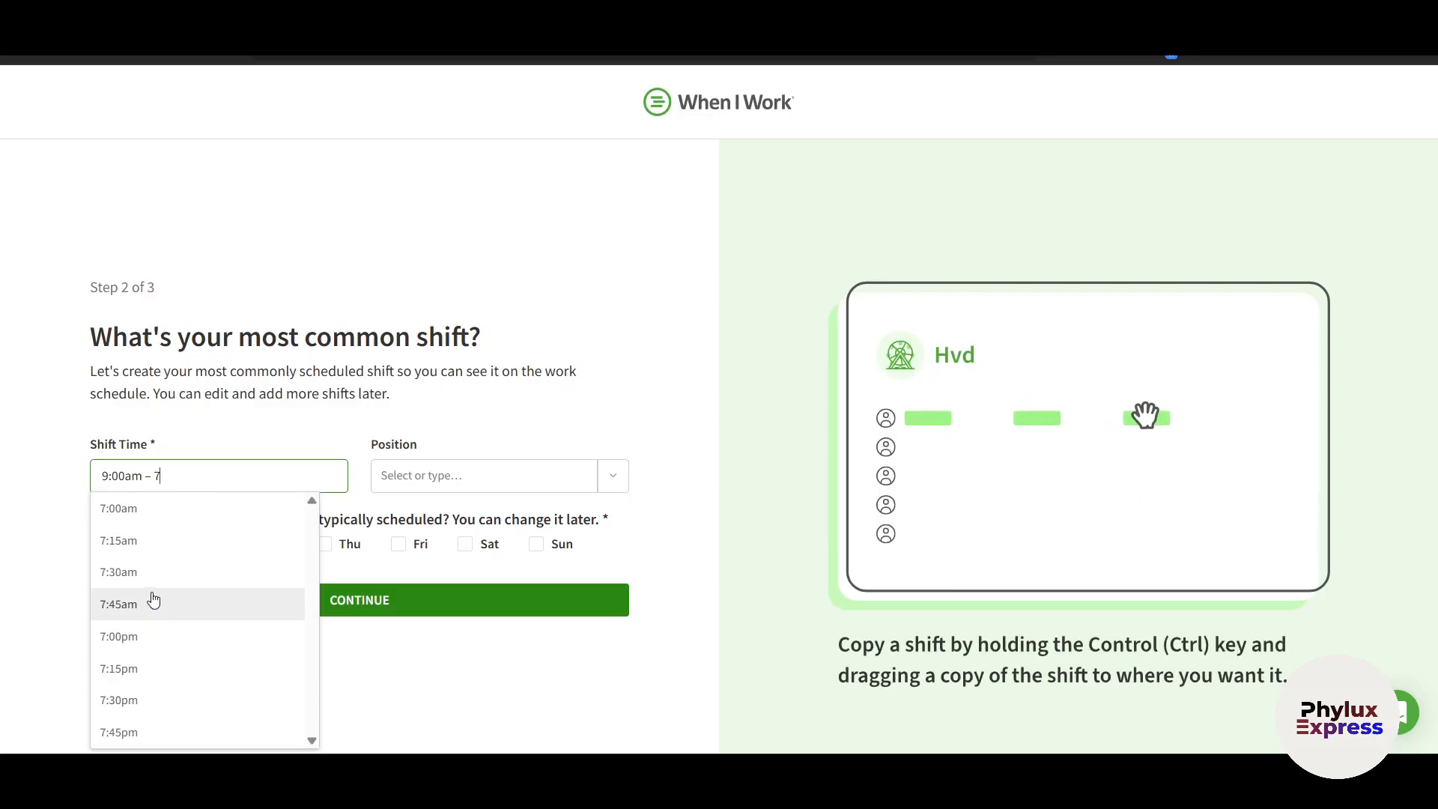
pyautogui.click(146, 636)
pyautogui.click(469, 480)
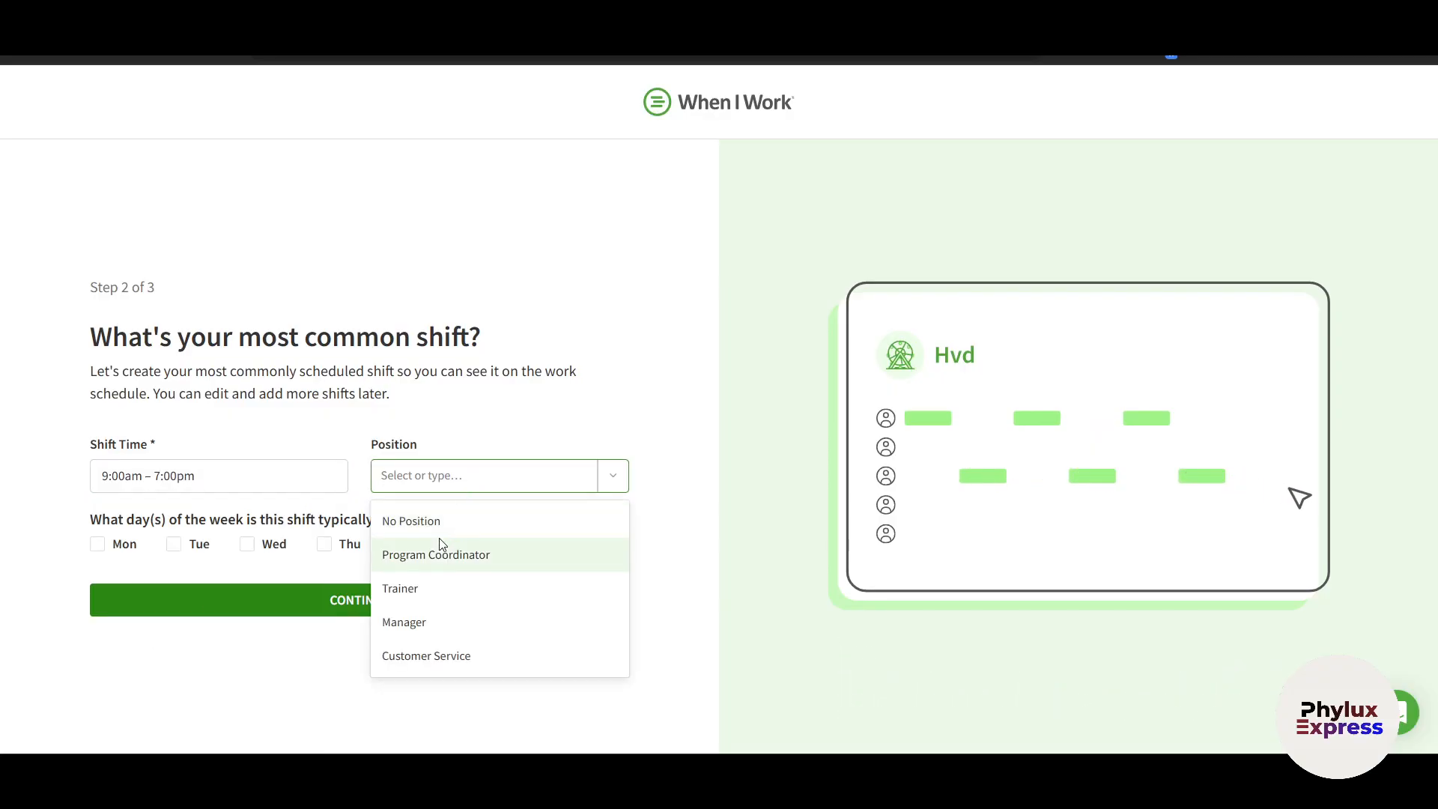
pyautogui.click(446, 515)
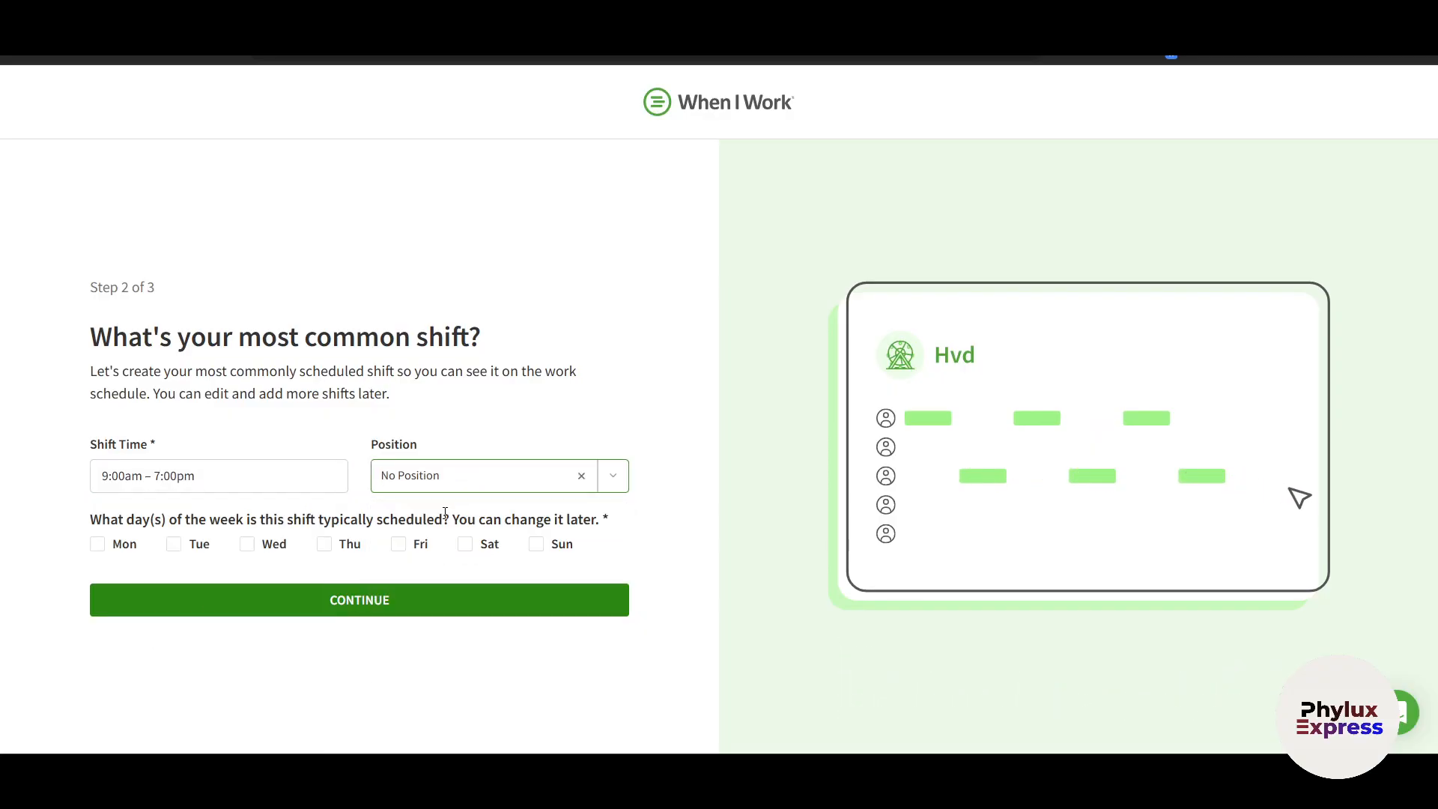
# Schedule the shift Monday through Friday and continue to adding the team
pyautogui.click(120, 545)
pyautogui.click(180, 552)
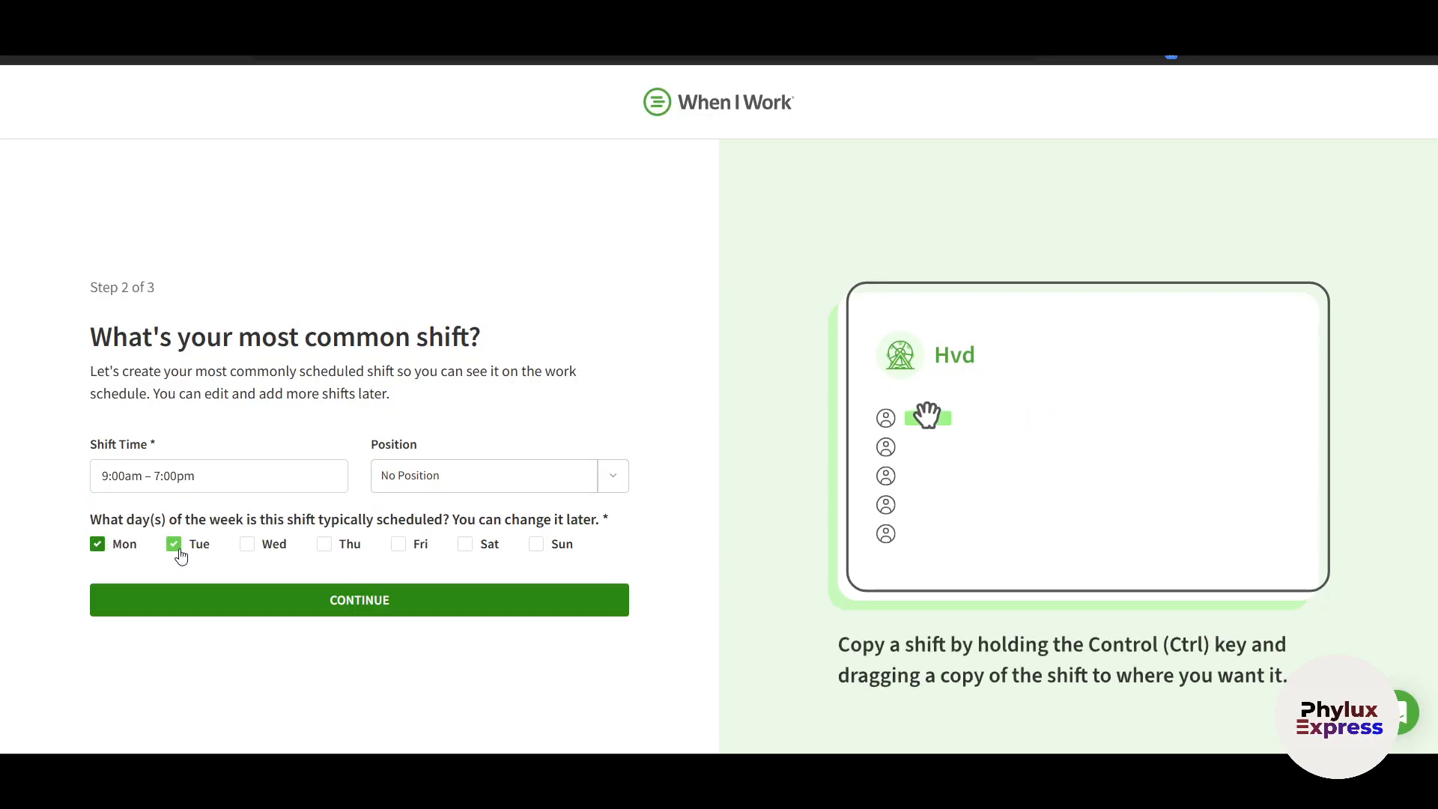
pyautogui.click(248, 554)
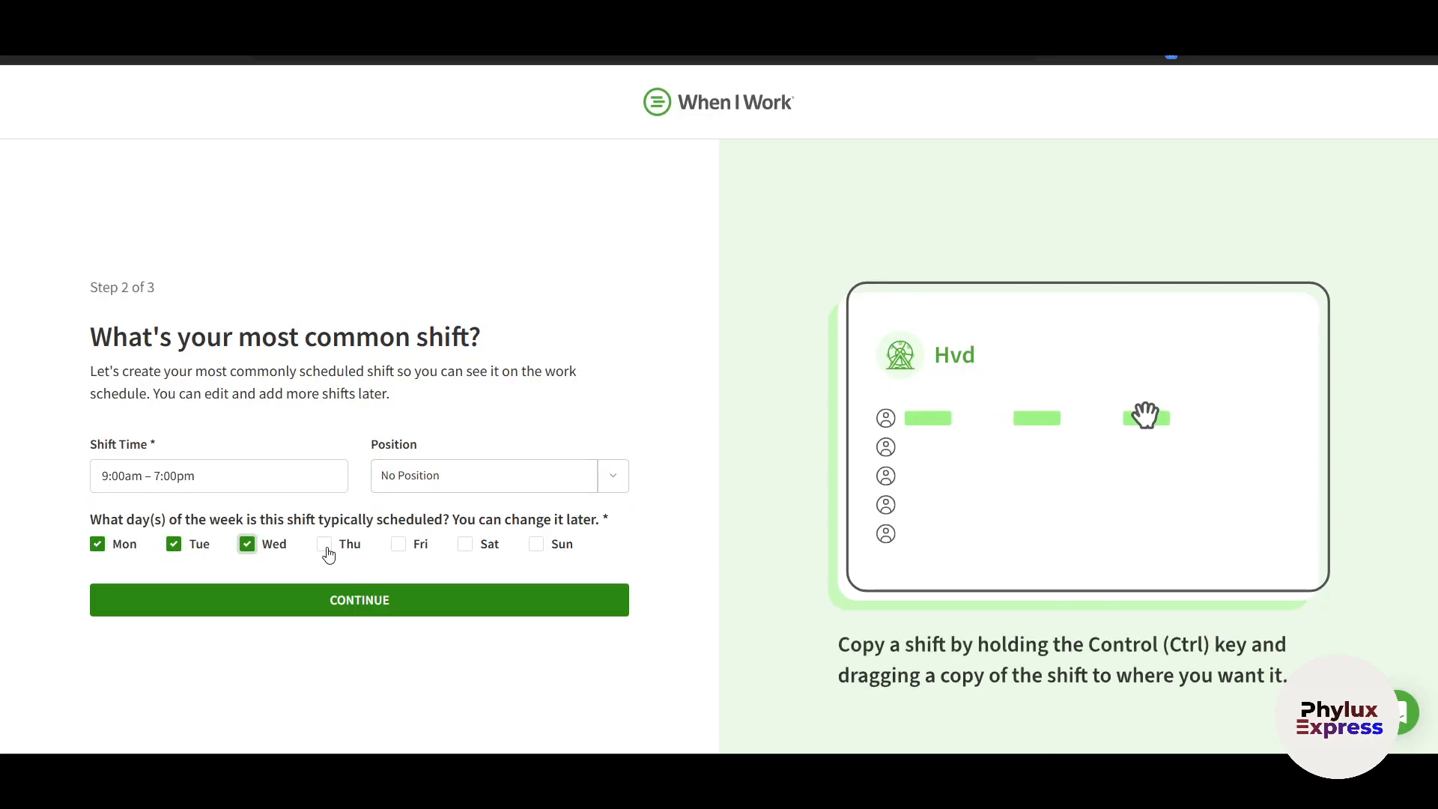
pyautogui.click(341, 549)
pyautogui.click(417, 552)
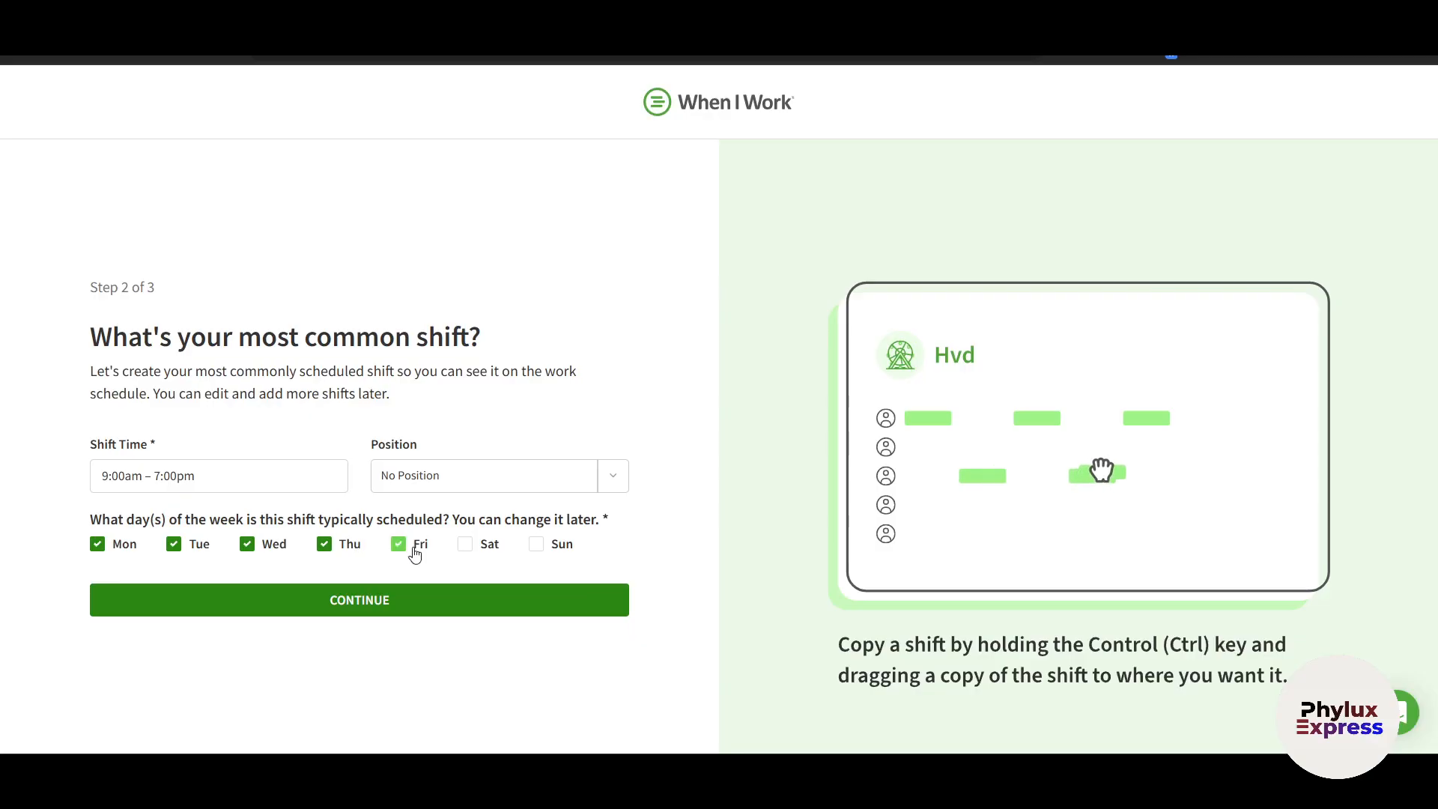
pyautogui.click(456, 605)
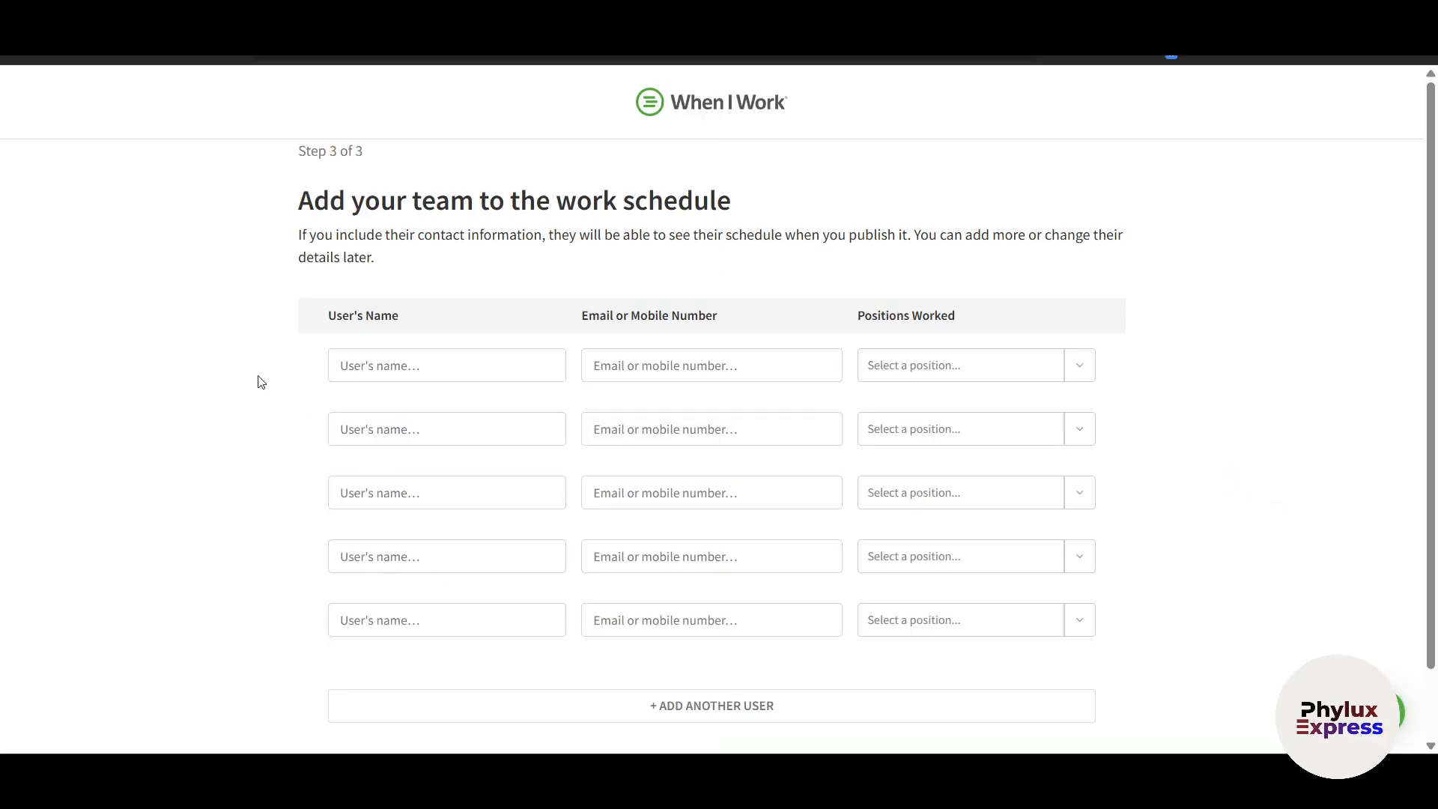
# Enter the first team member's full name
pyautogui.scroll(-1, 1207, 525)
pyautogui.scroll(1, 1208, 525)
pyautogui.scroll(-1, 1207, 525)
pyautogui.click(464, 287)
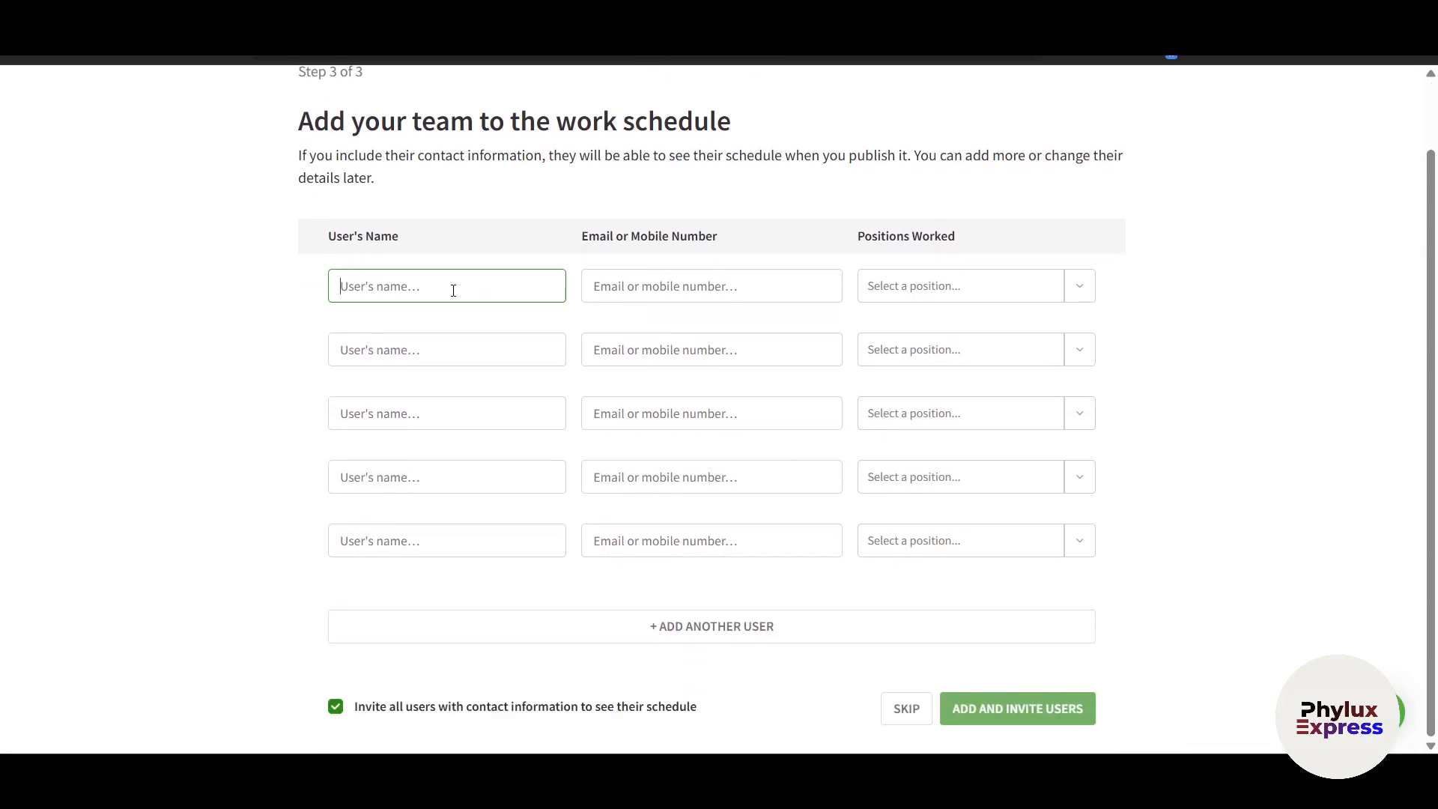
pyautogui.click(632, 278)
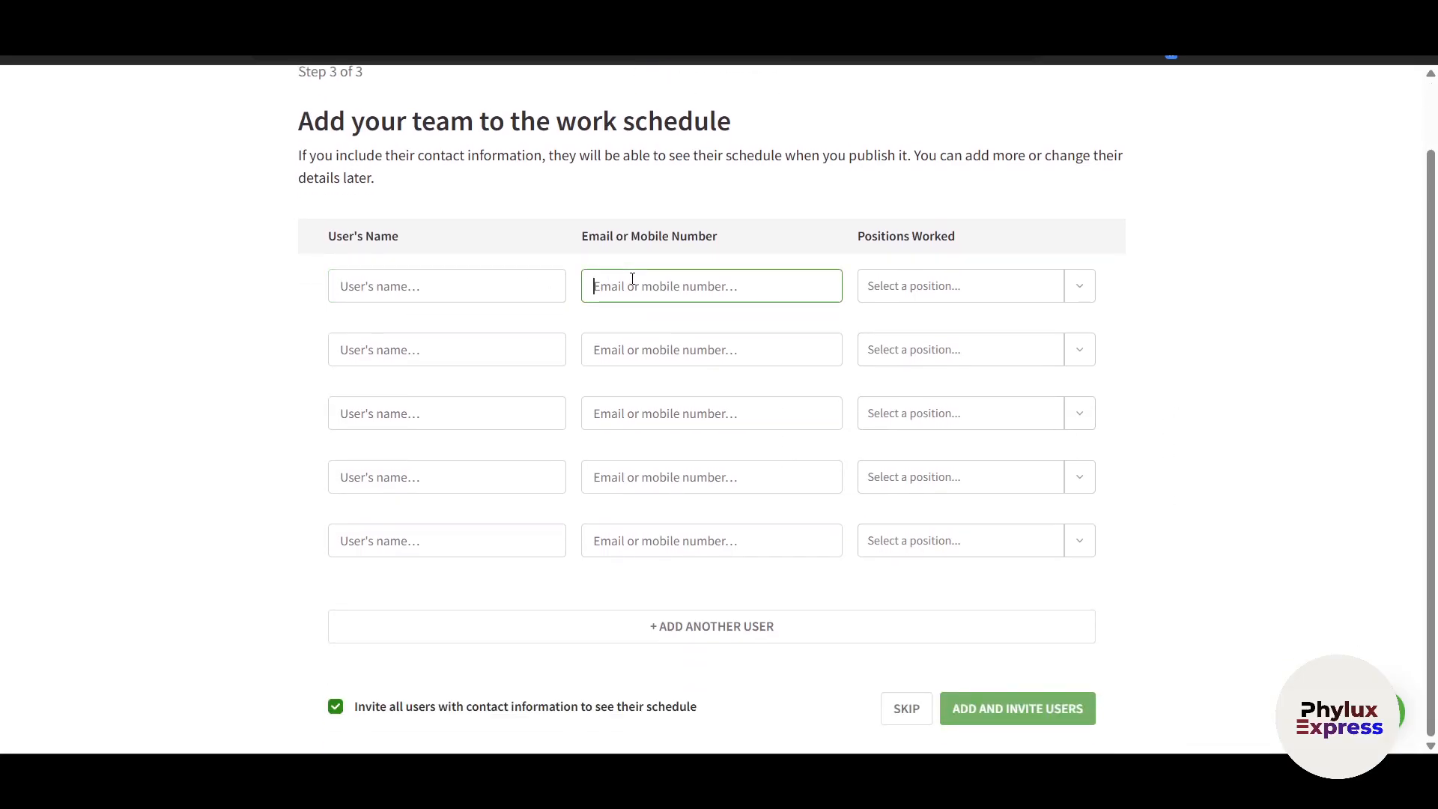
pyautogui.click(913, 300)
pyautogui.click(482, 290)
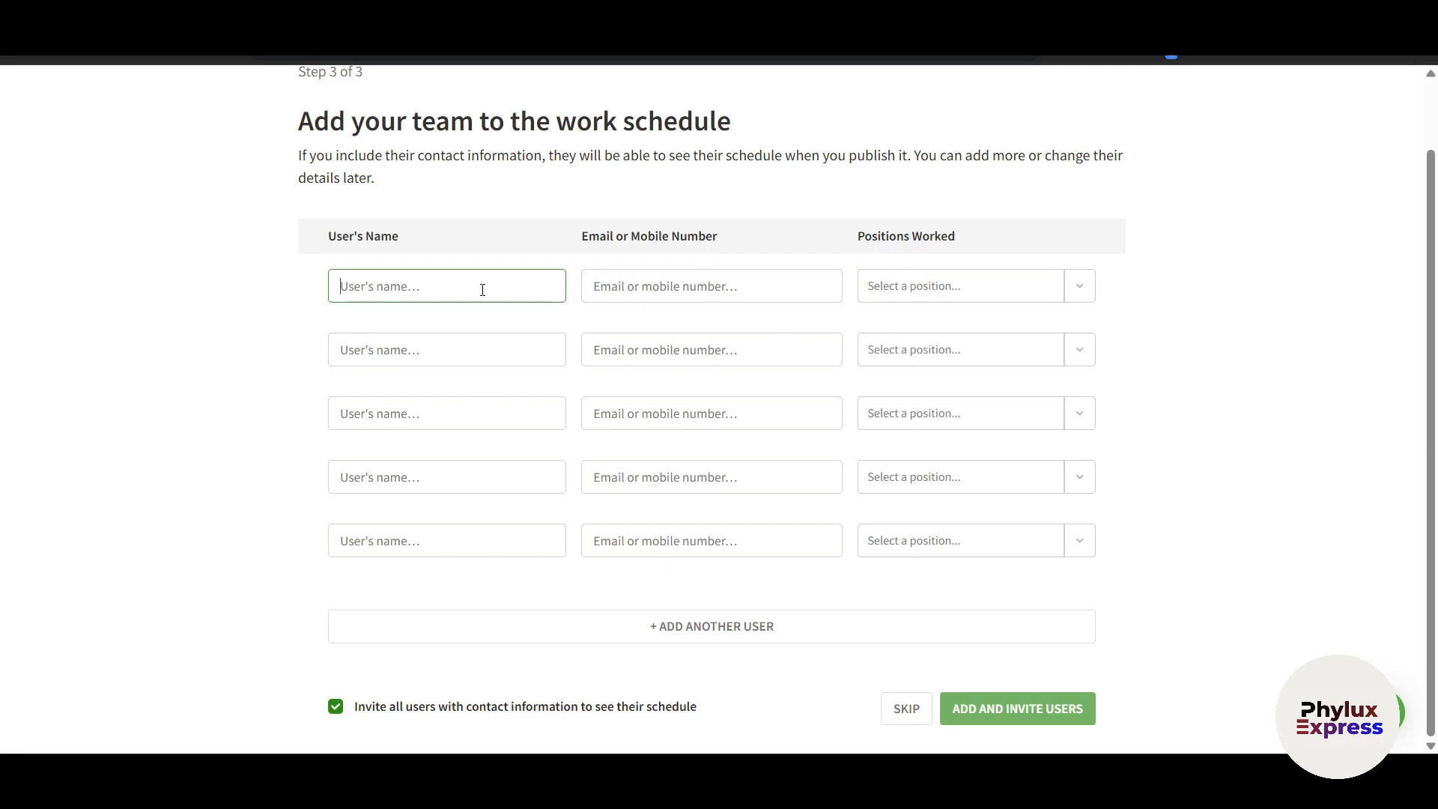
pyautogui.write('Anil')
pyautogui.hotkey('ctrl', 'a')
pyautogui.write('R')
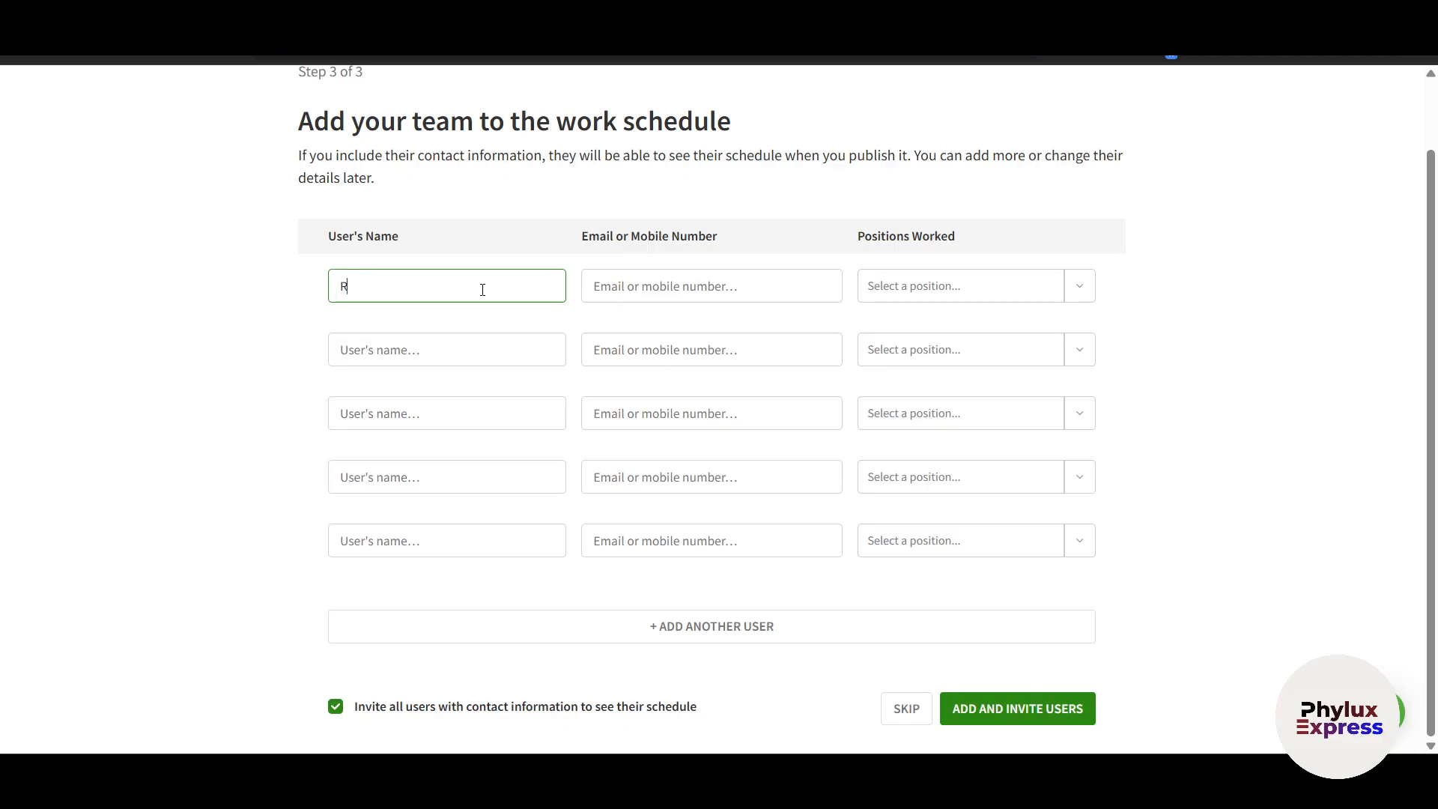
pyautogui.press('Tab')
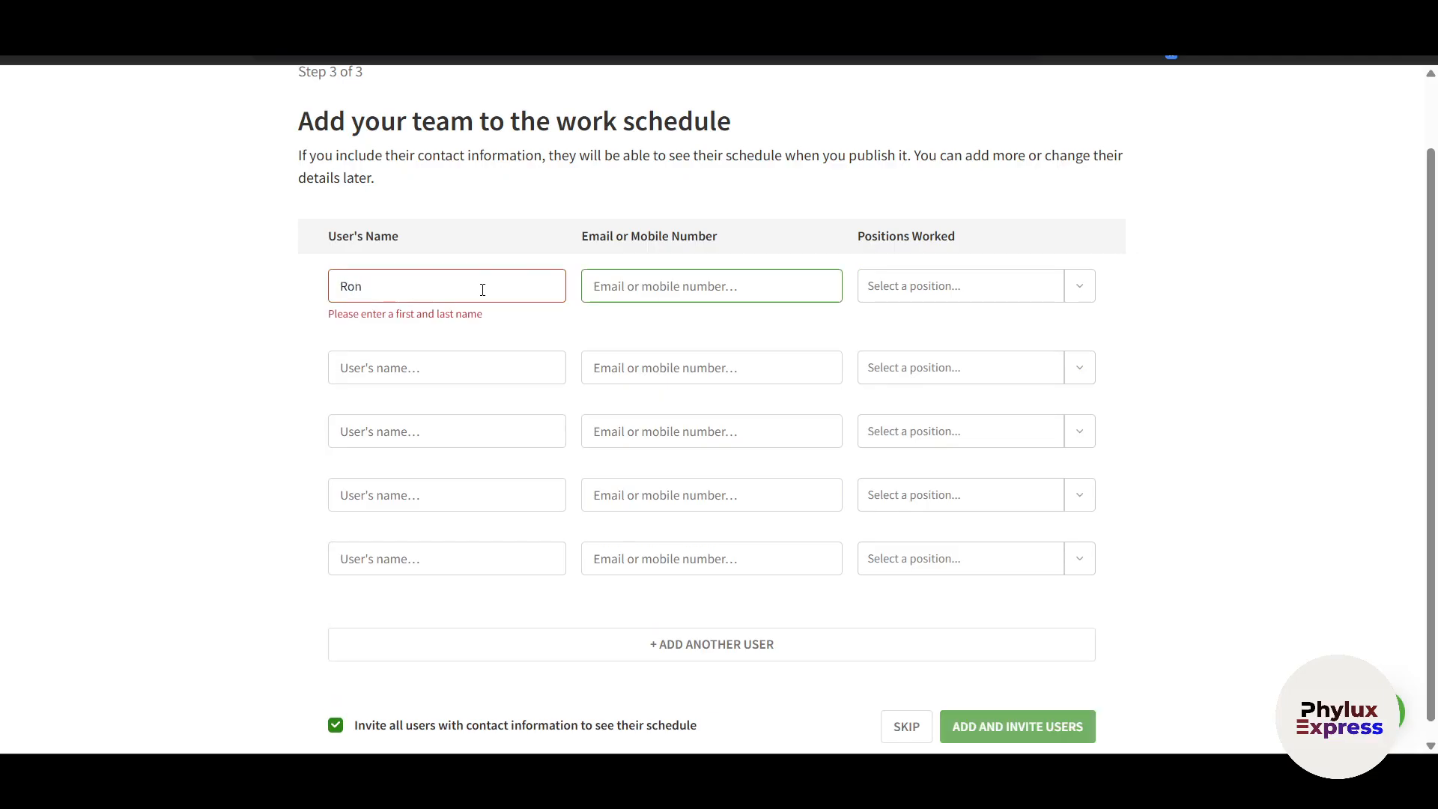
pyautogui.click(482, 290)
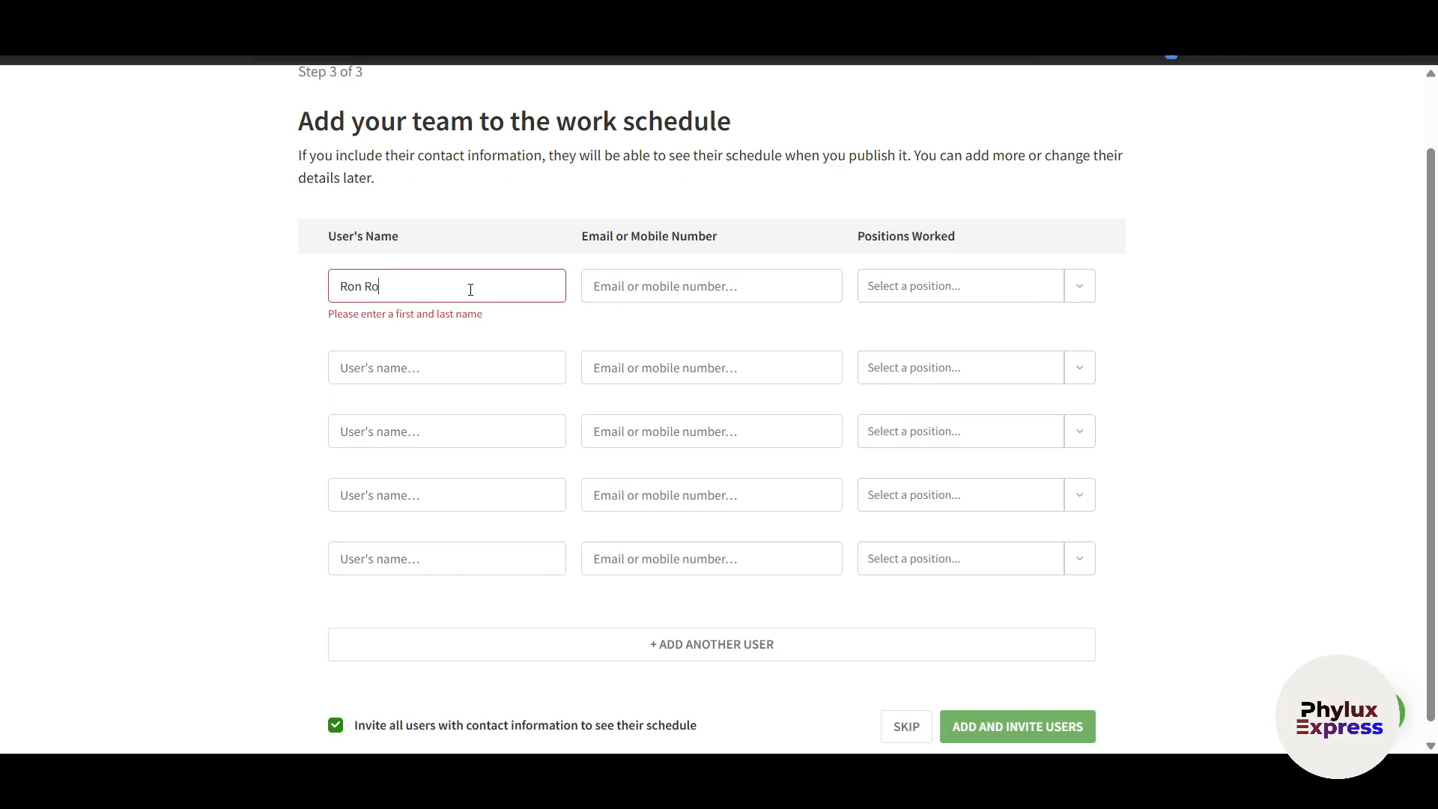
# Enter the member's email, assign Manager, add and invite them, then start publishing
pyautogui.click(643, 300)
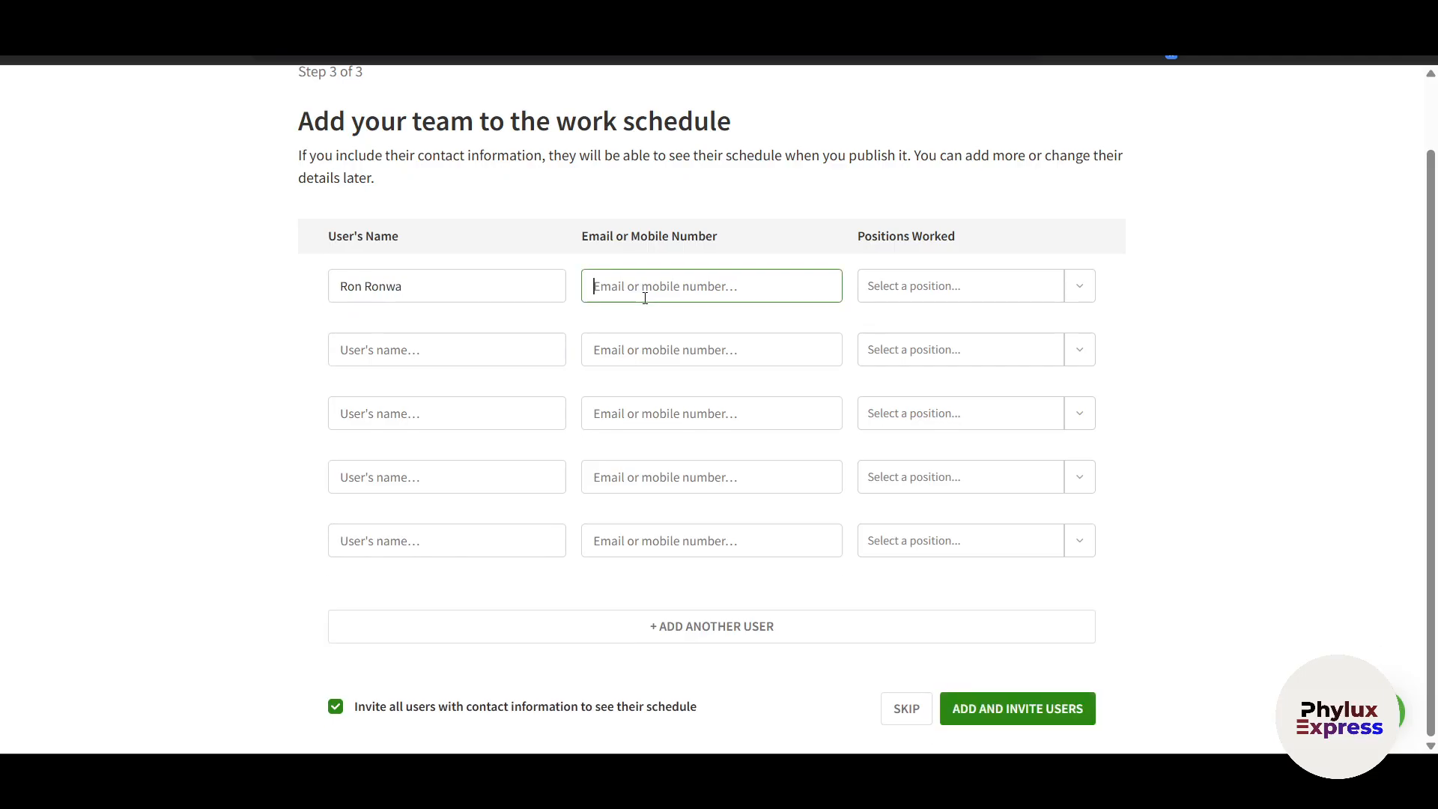
pyautogui.press('Tab')
pyautogui.click(1054, 282)
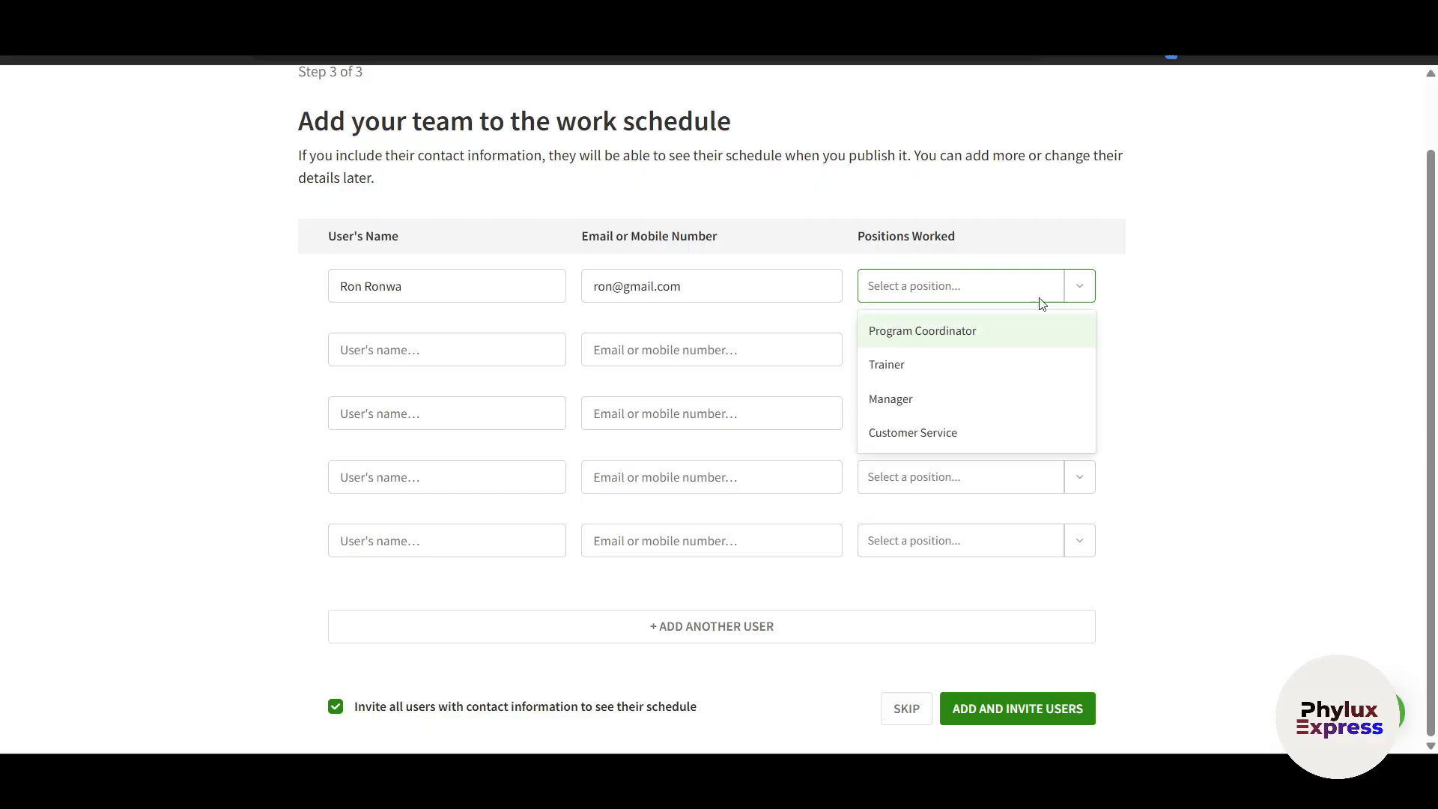
pyautogui.click(912, 399)
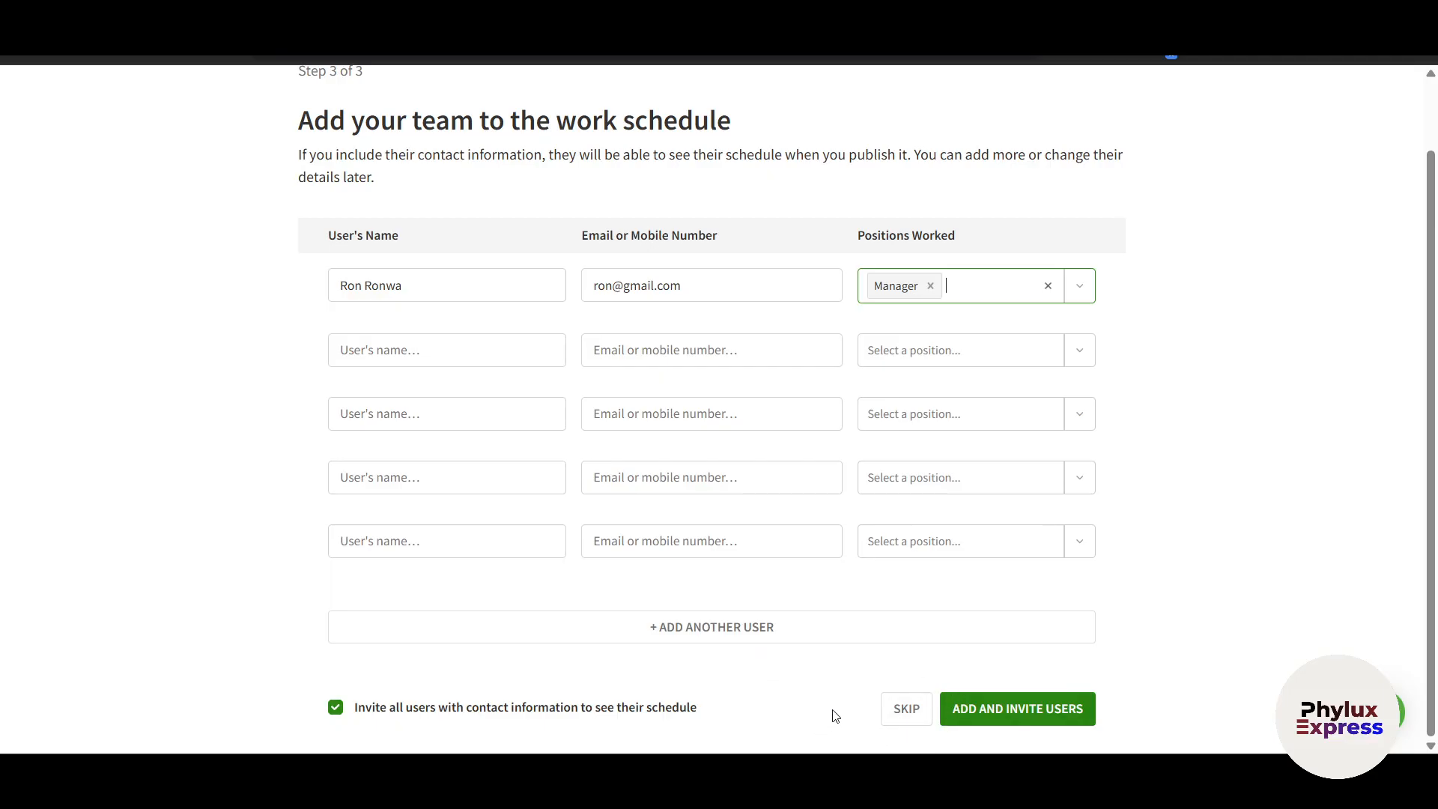
pyautogui.click(1000, 716)
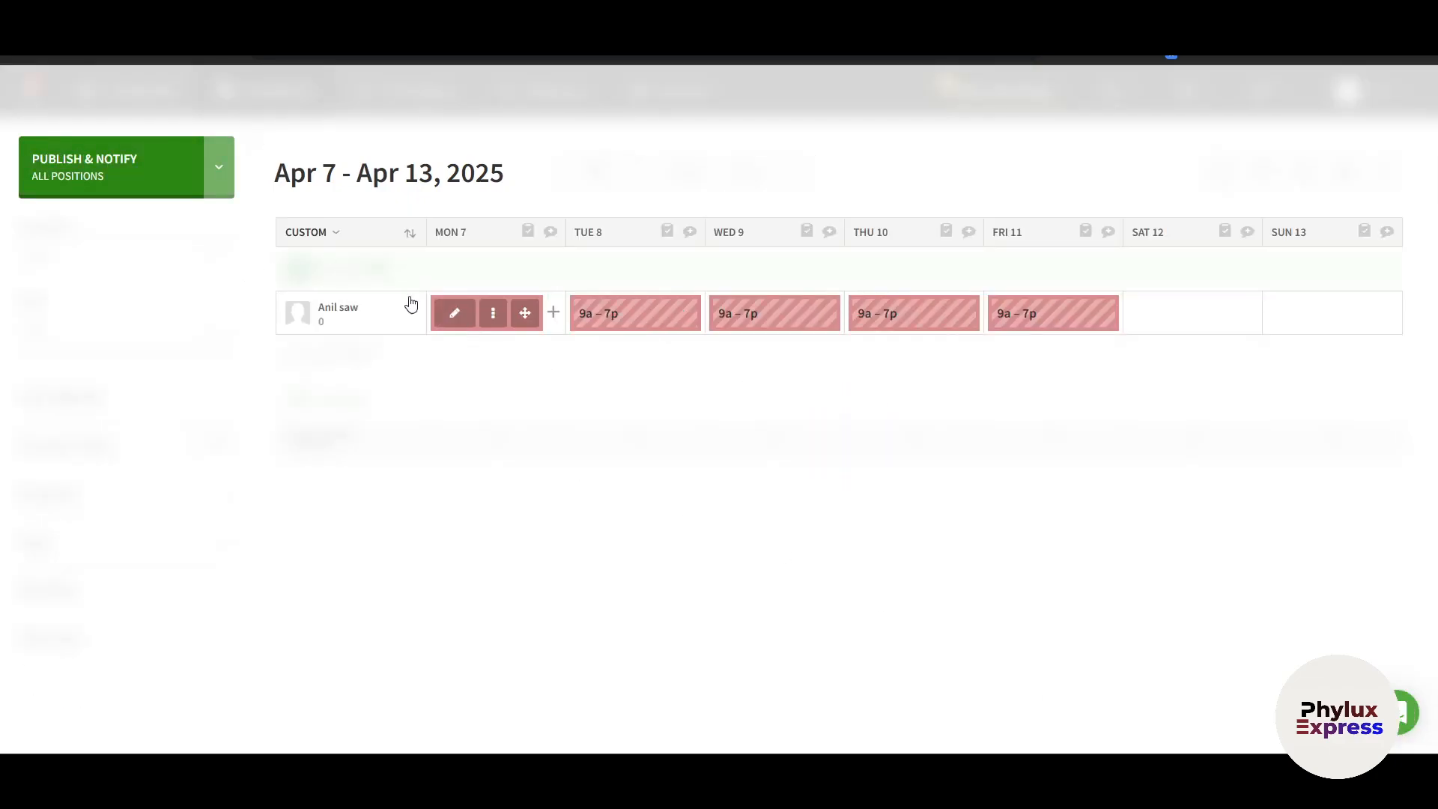
pyautogui.click(119, 188)
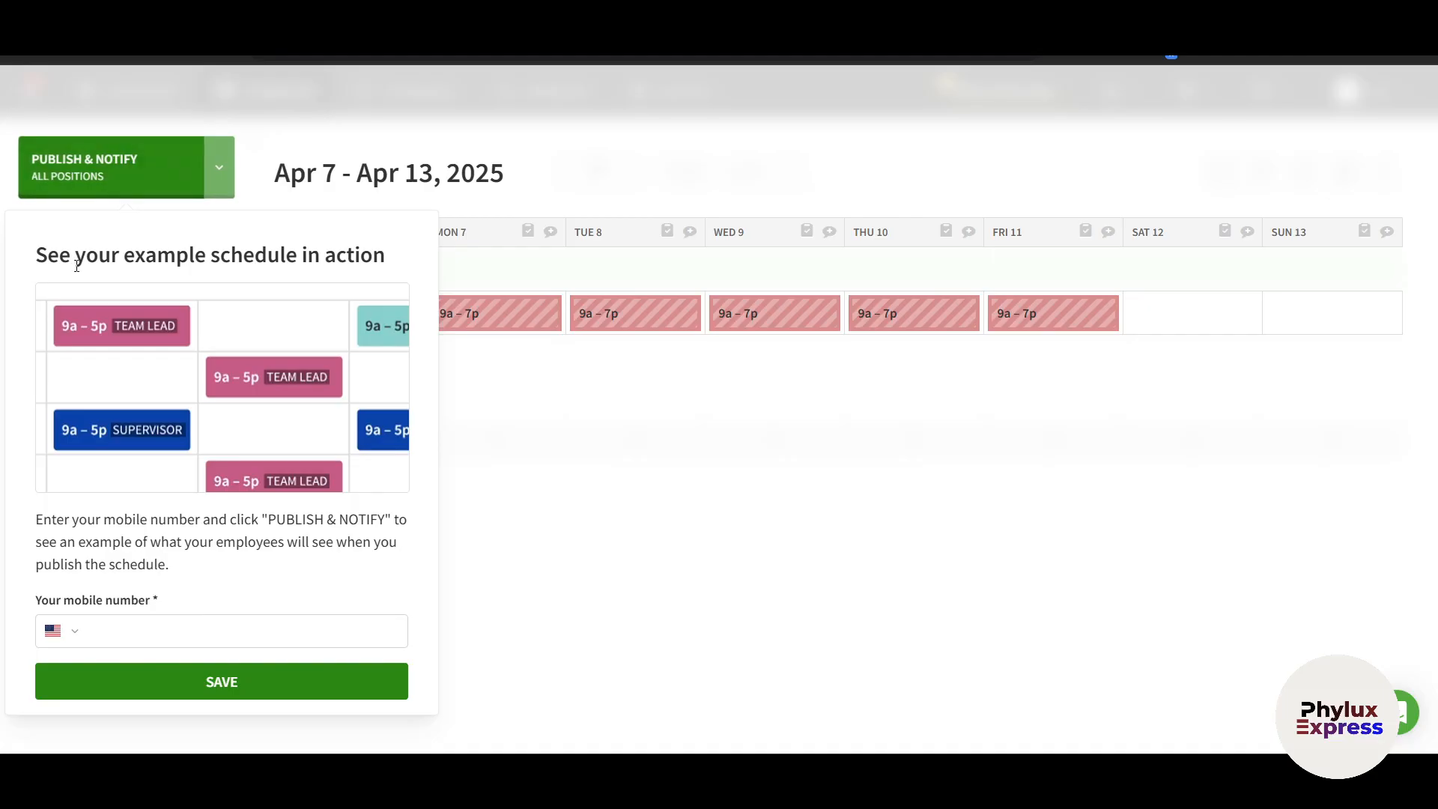
# Save the mobile number step, publish and notify, then confirm all five 9a–7p shifts
pyautogui.click(122, 638)
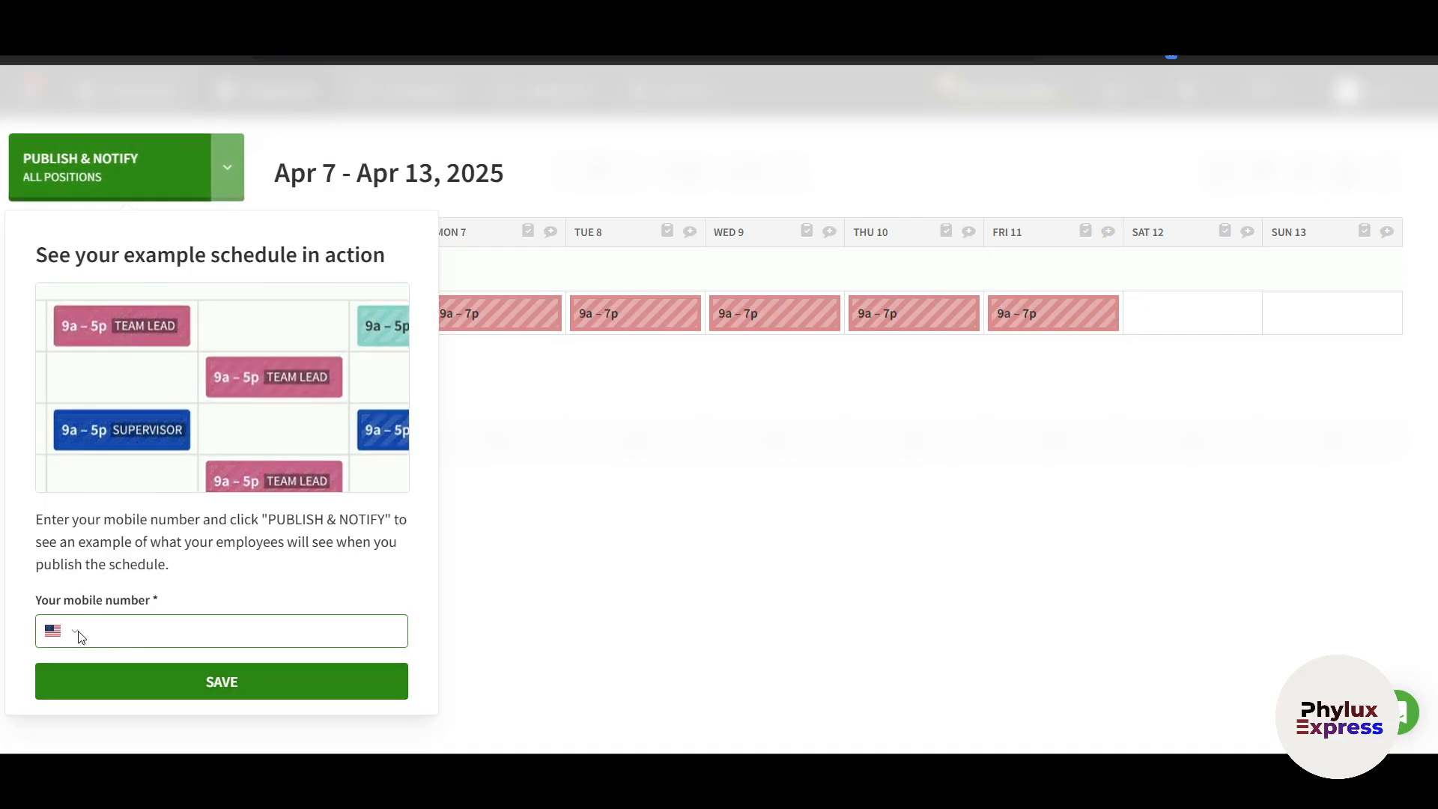
pyautogui.click(245, 696)
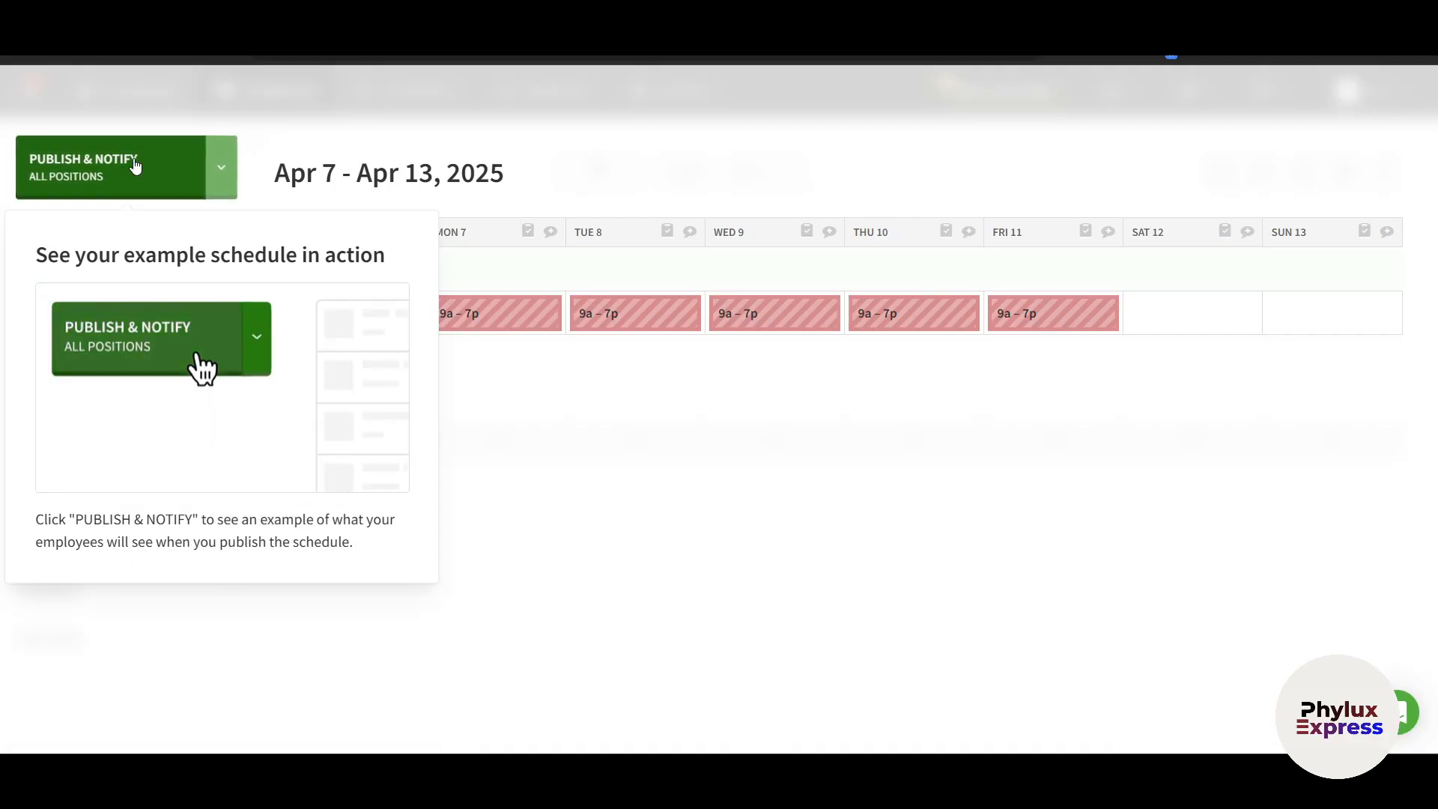
pyautogui.click(131, 166)
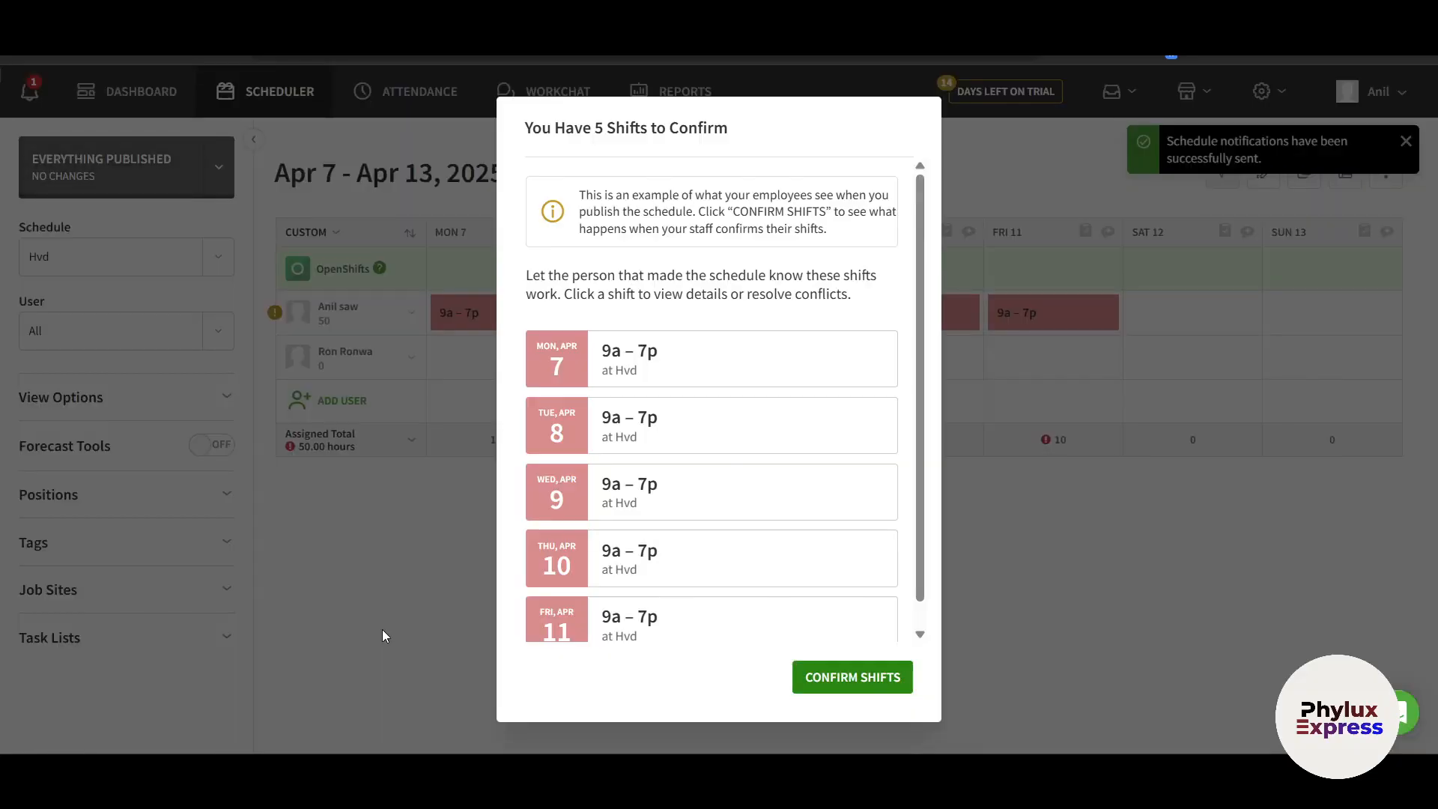
pyautogui.scroll(-1, 647, 534)
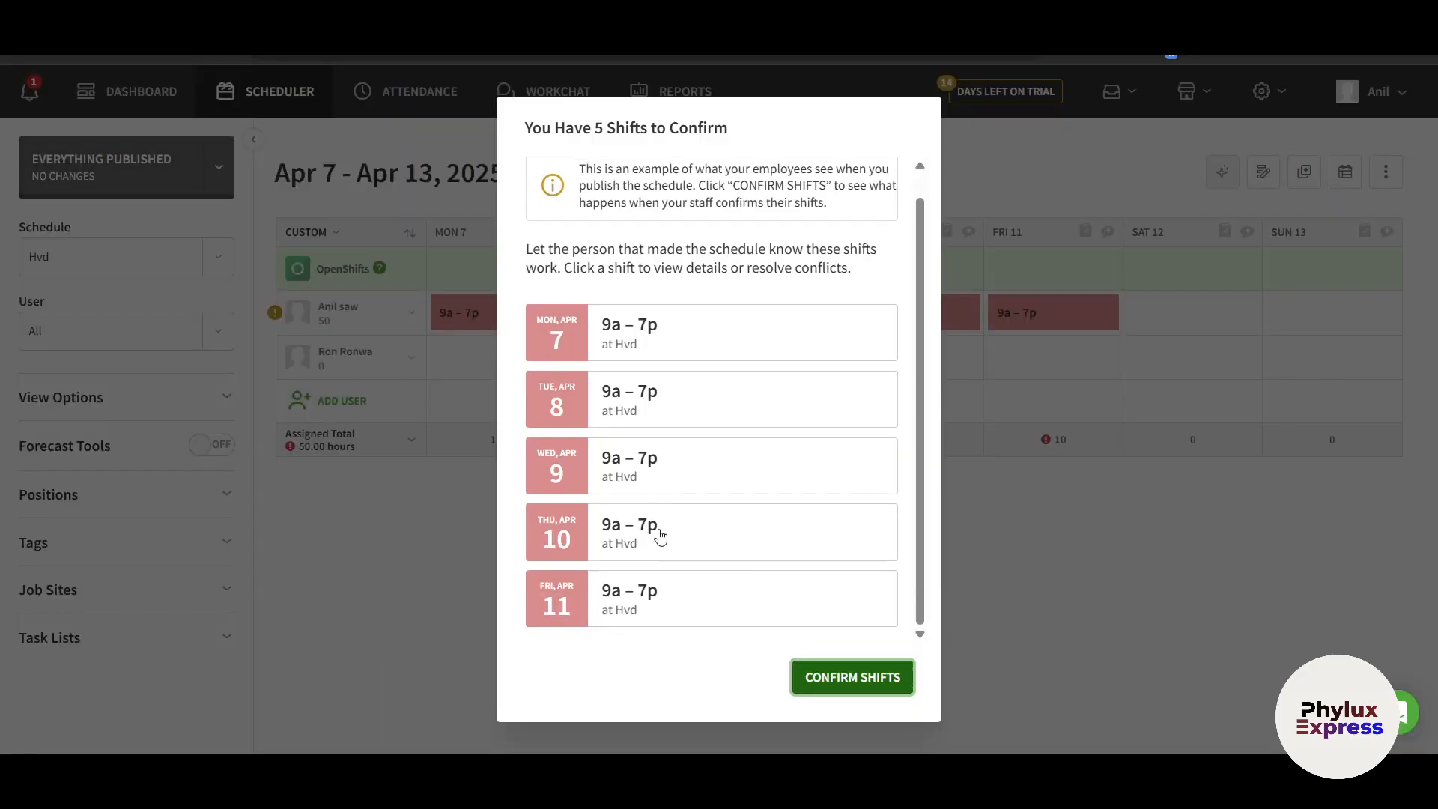
pyautogui.scroll(1, 653, 509)
pyautogui.scroll(-1, 559, 431)
pyautogui.click(831, 685)
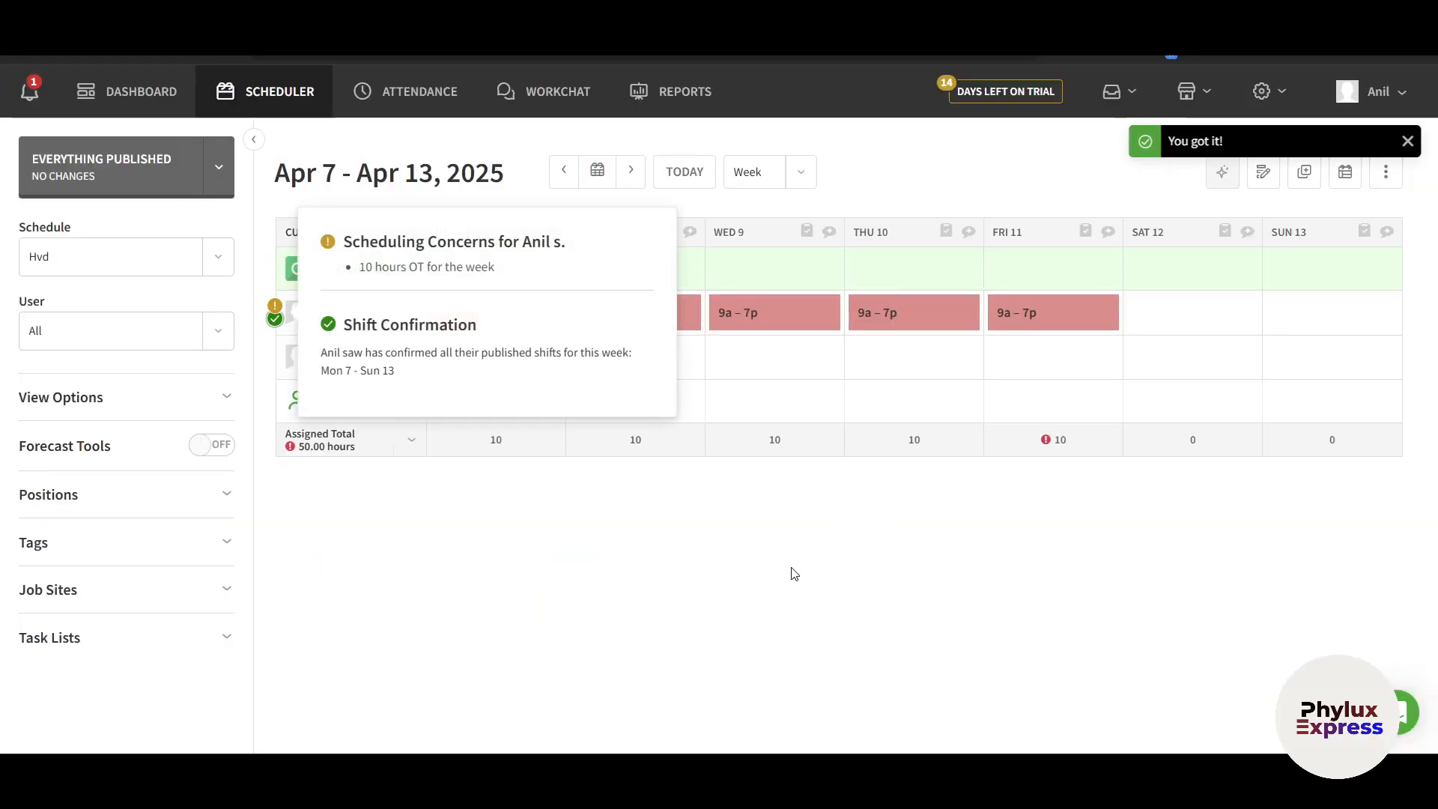
# Close the scheduling-concerns popup and the success notification
pyautogui.click(572, 607)
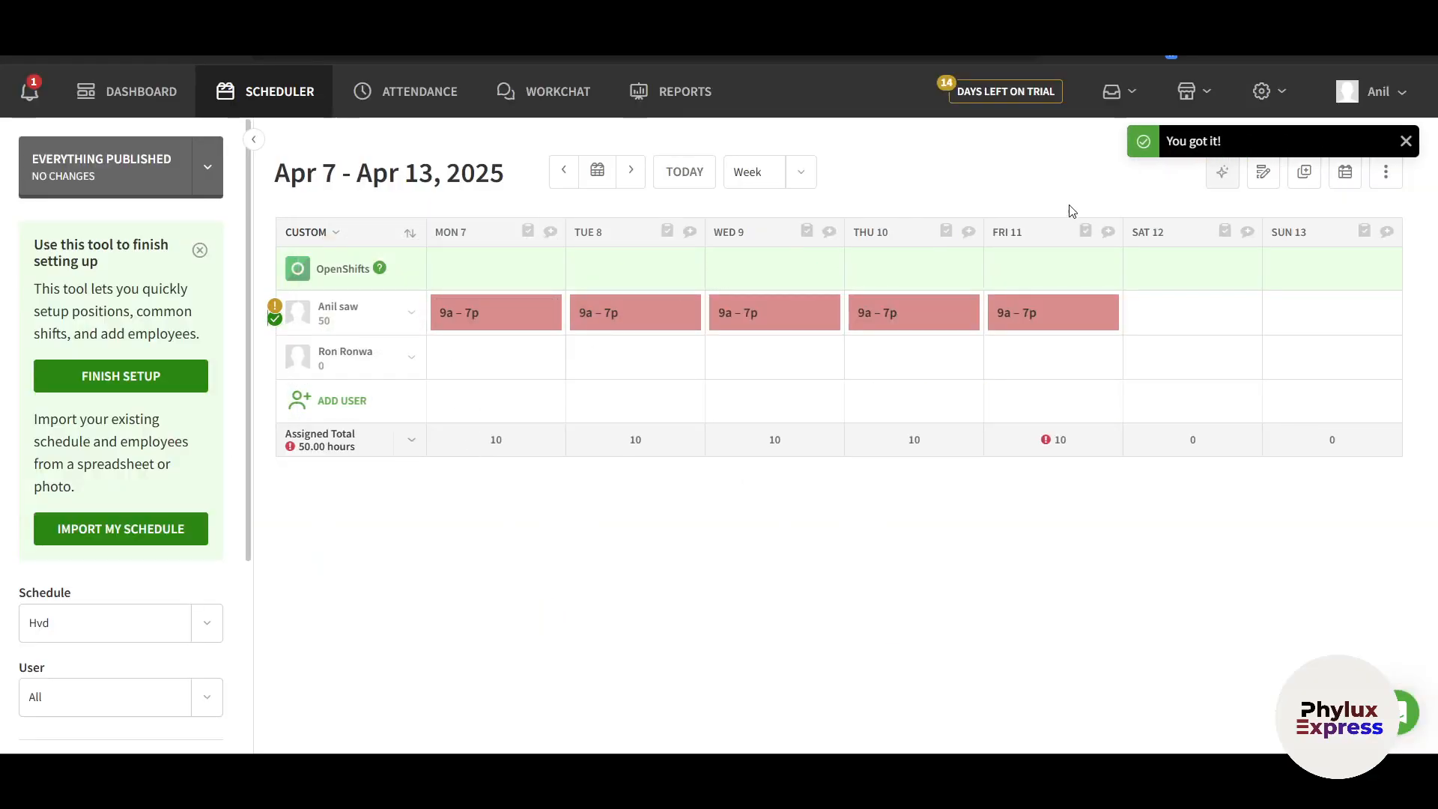
pyautogui.click(1406, 142)
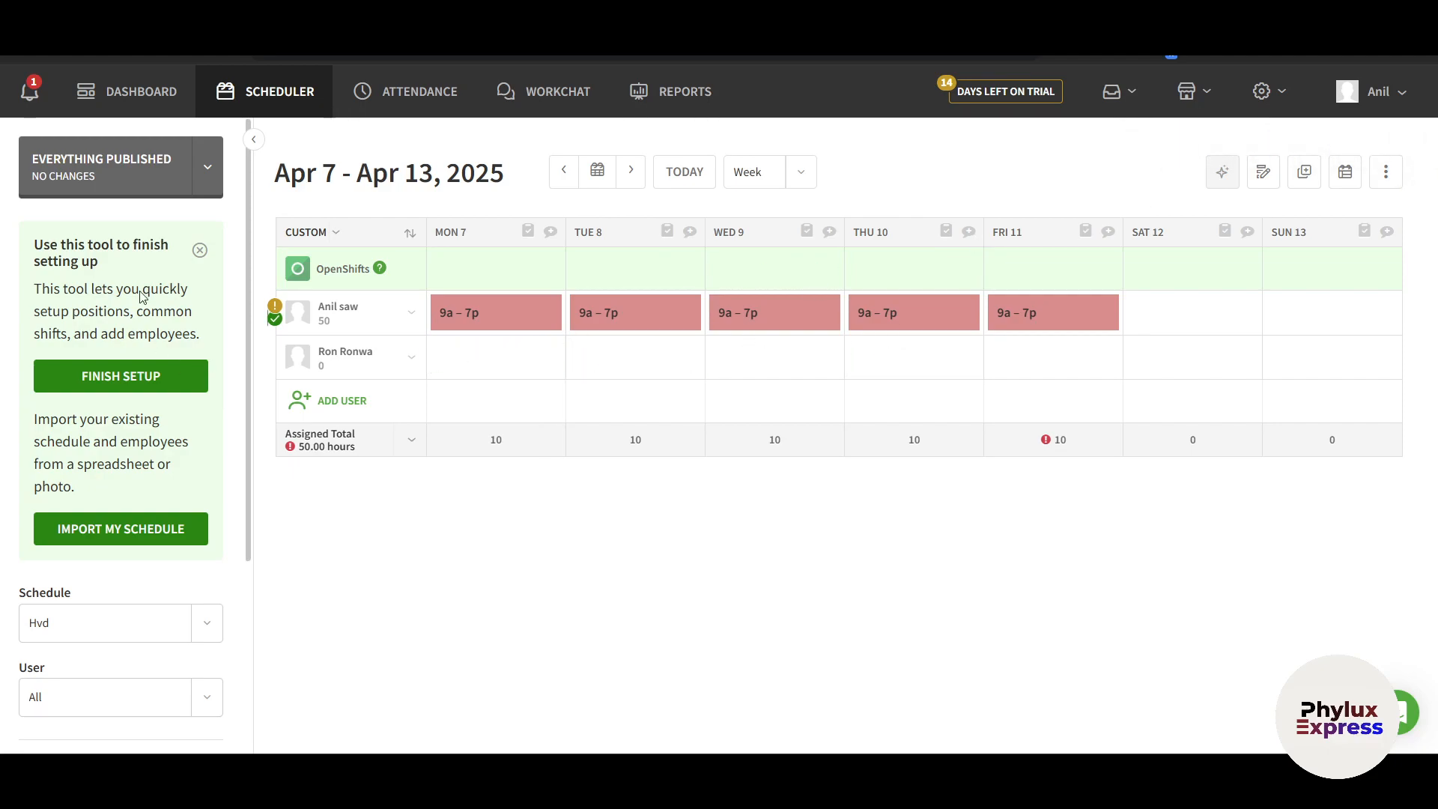
pyautogui.moveTo(58, 245); pyautogui.dragTo(157, 242)
# Step through the scheduler setup wizard to shift templates, close it, and dismiss the setup-tips card
pyautogui.click(133, 373)
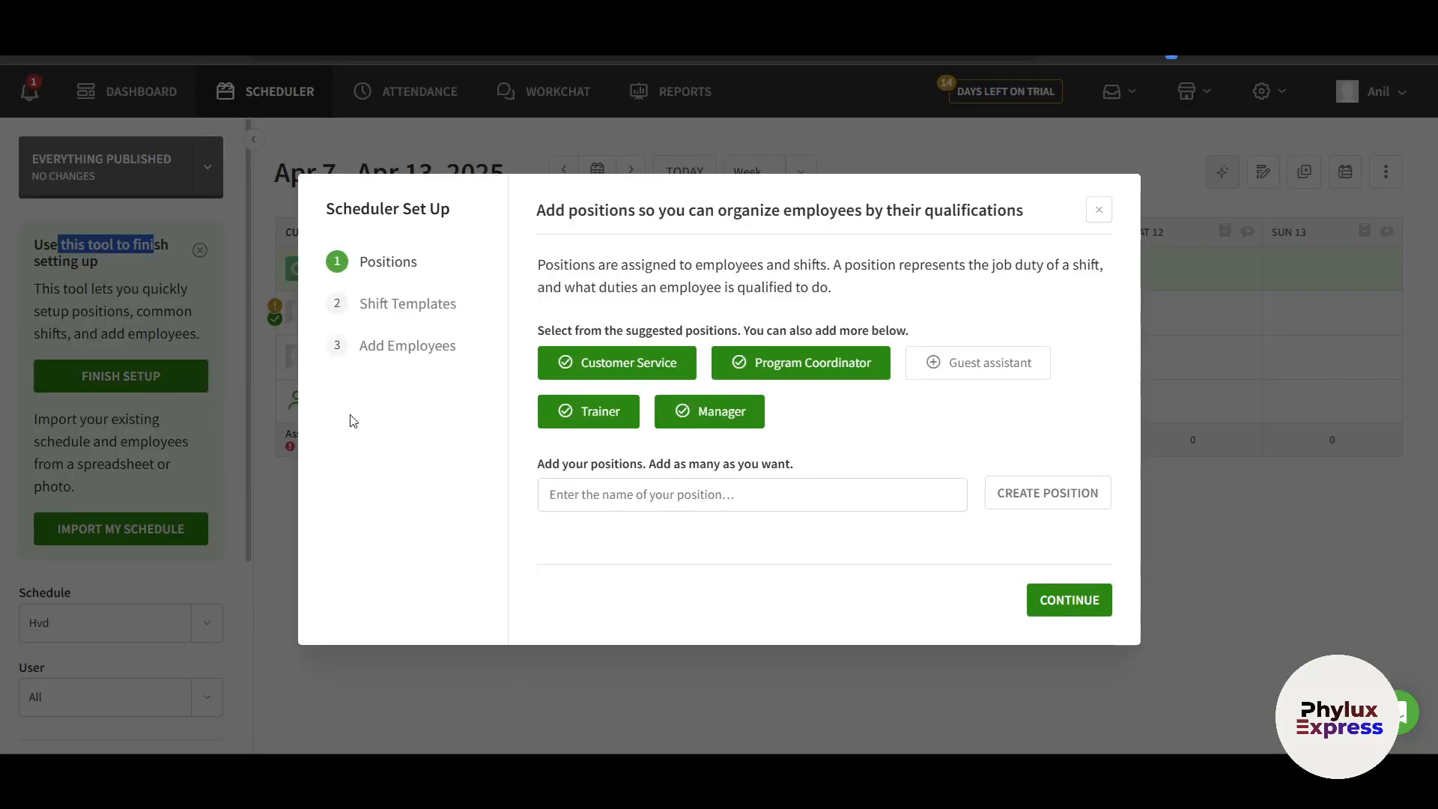
pyautogui.click(1070, 605)
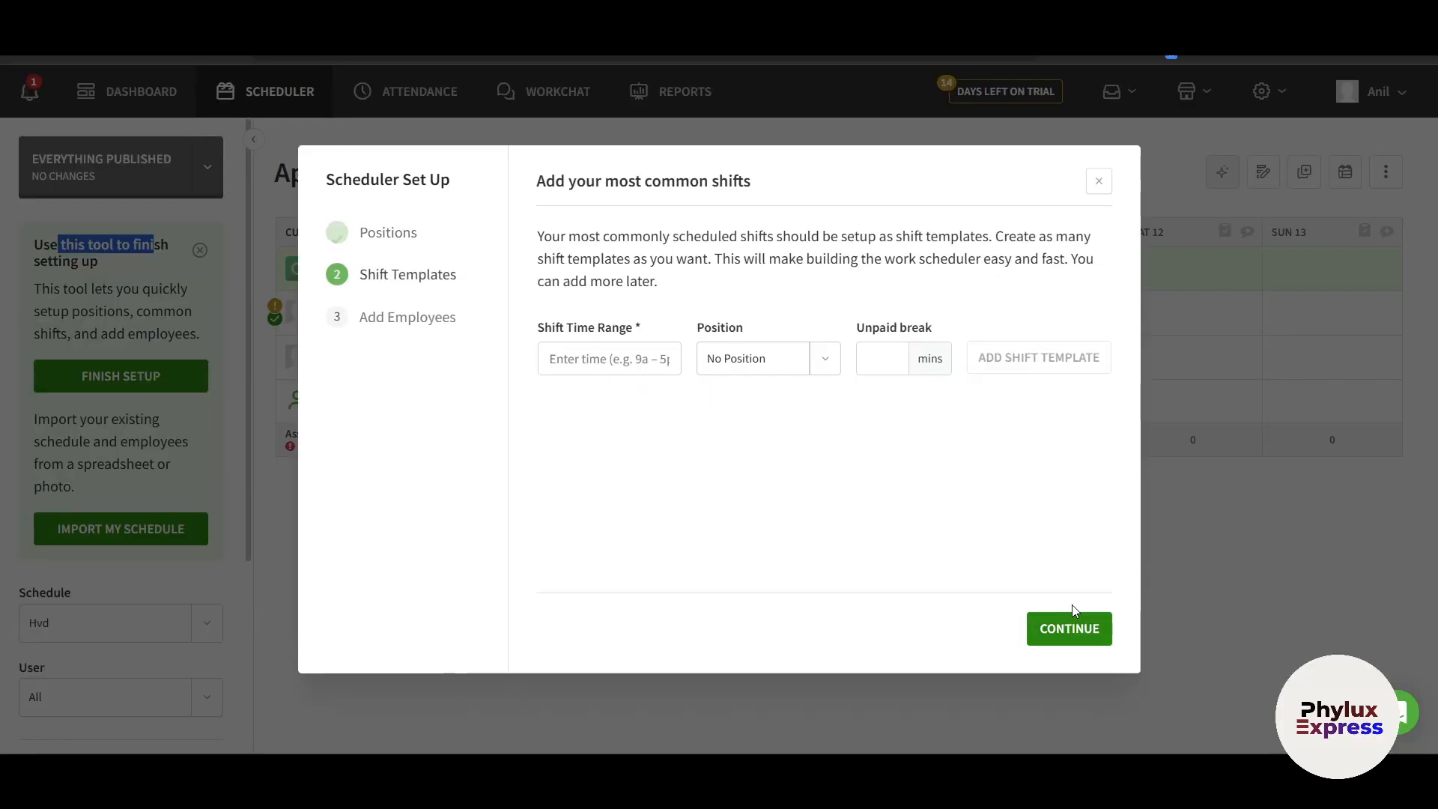
pyautogui.click(610, 356)
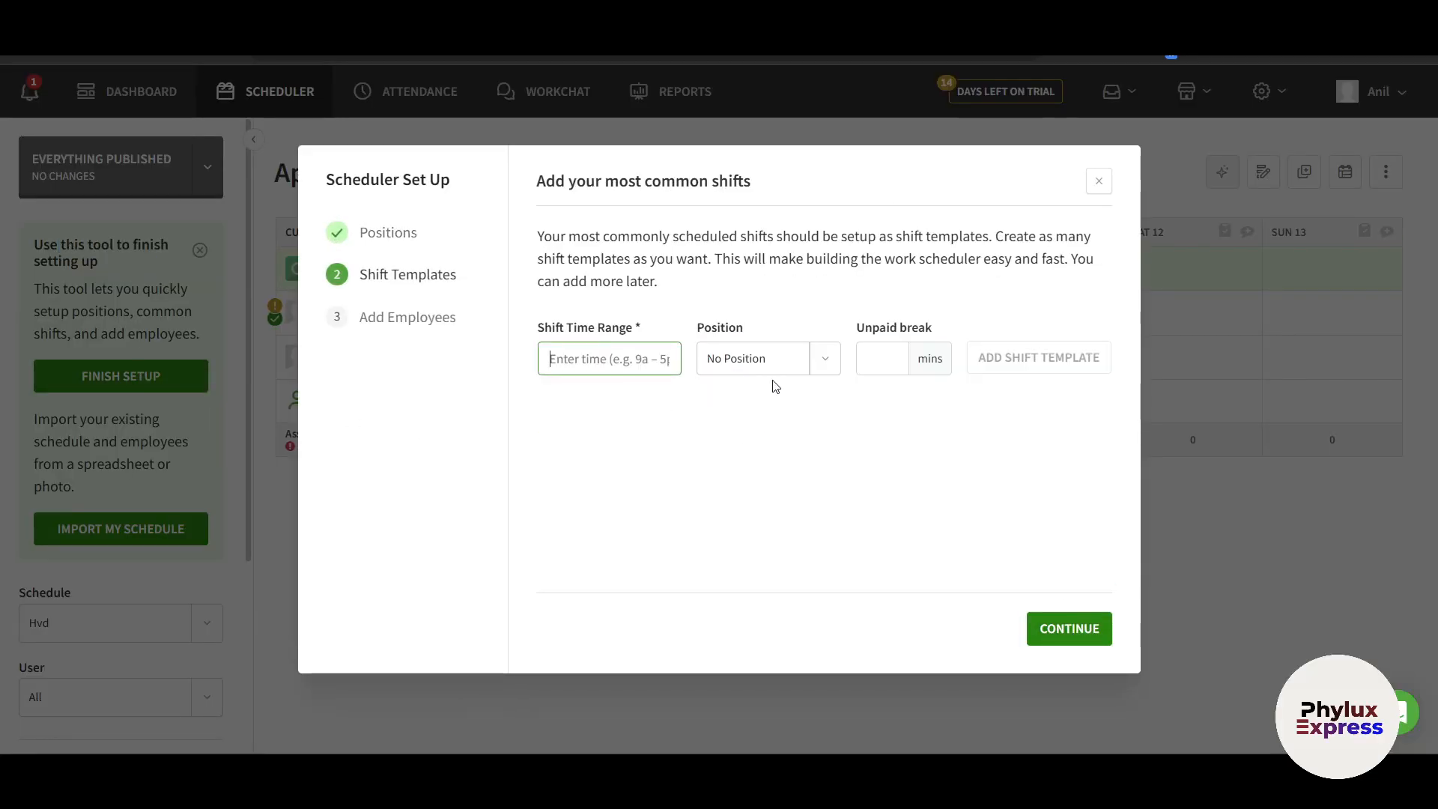
pyautogui.click(1098, 180)
pyautogui.scroll(-3, 113, 464)
pyautogui.scroll(3, 138, 372)
pyautogui.click(199, 250)
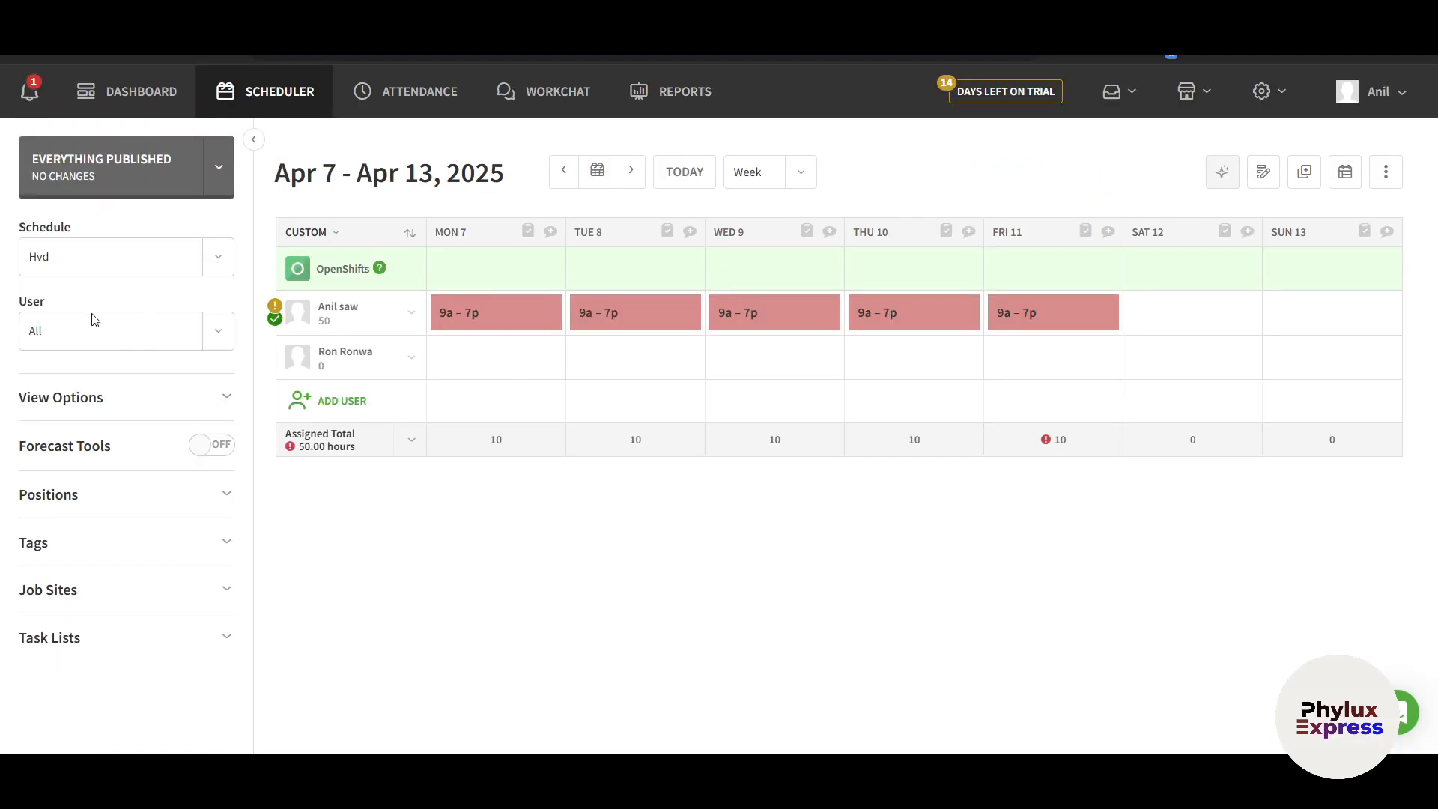
pyautogui.click(108, 92)
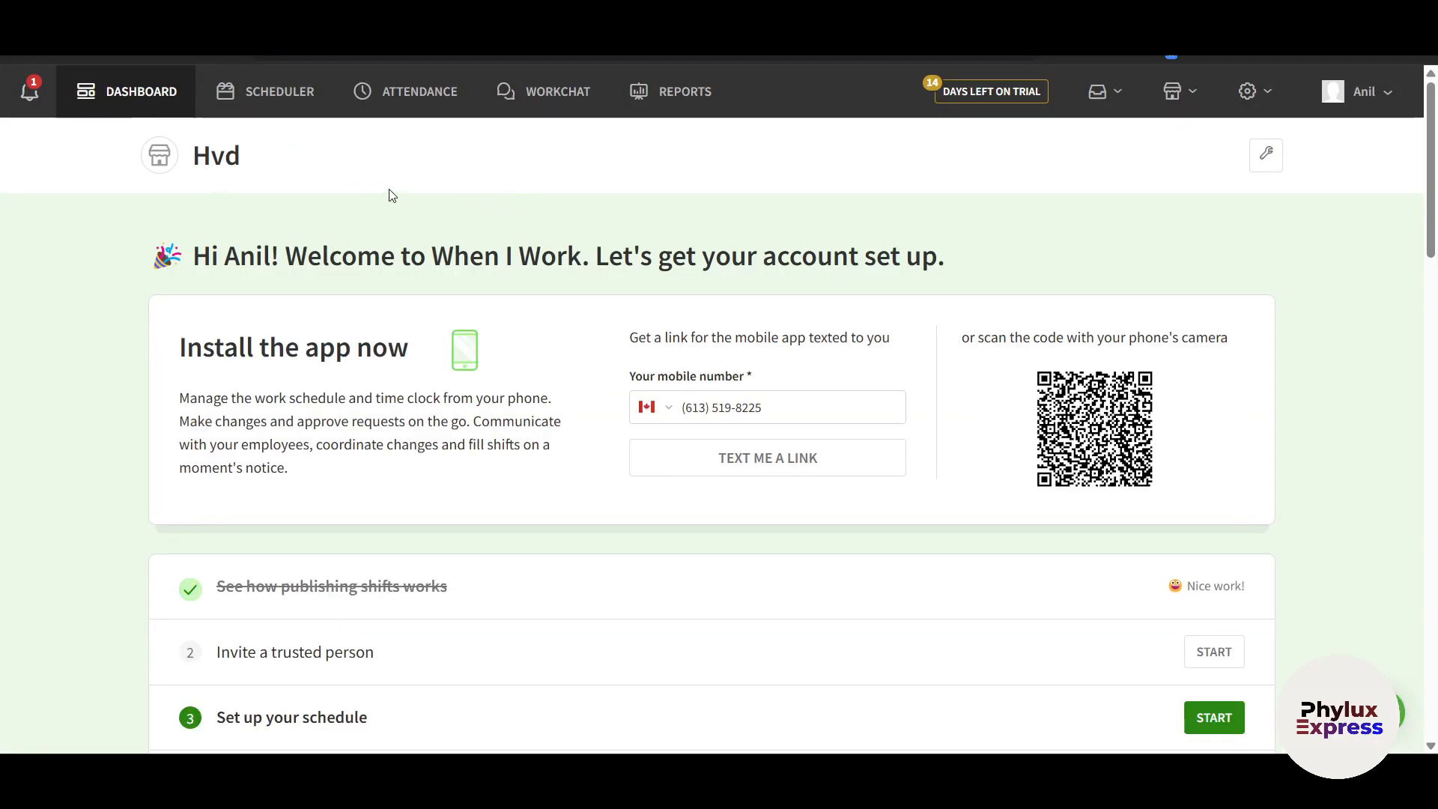
pyautogui.click(48, 93)
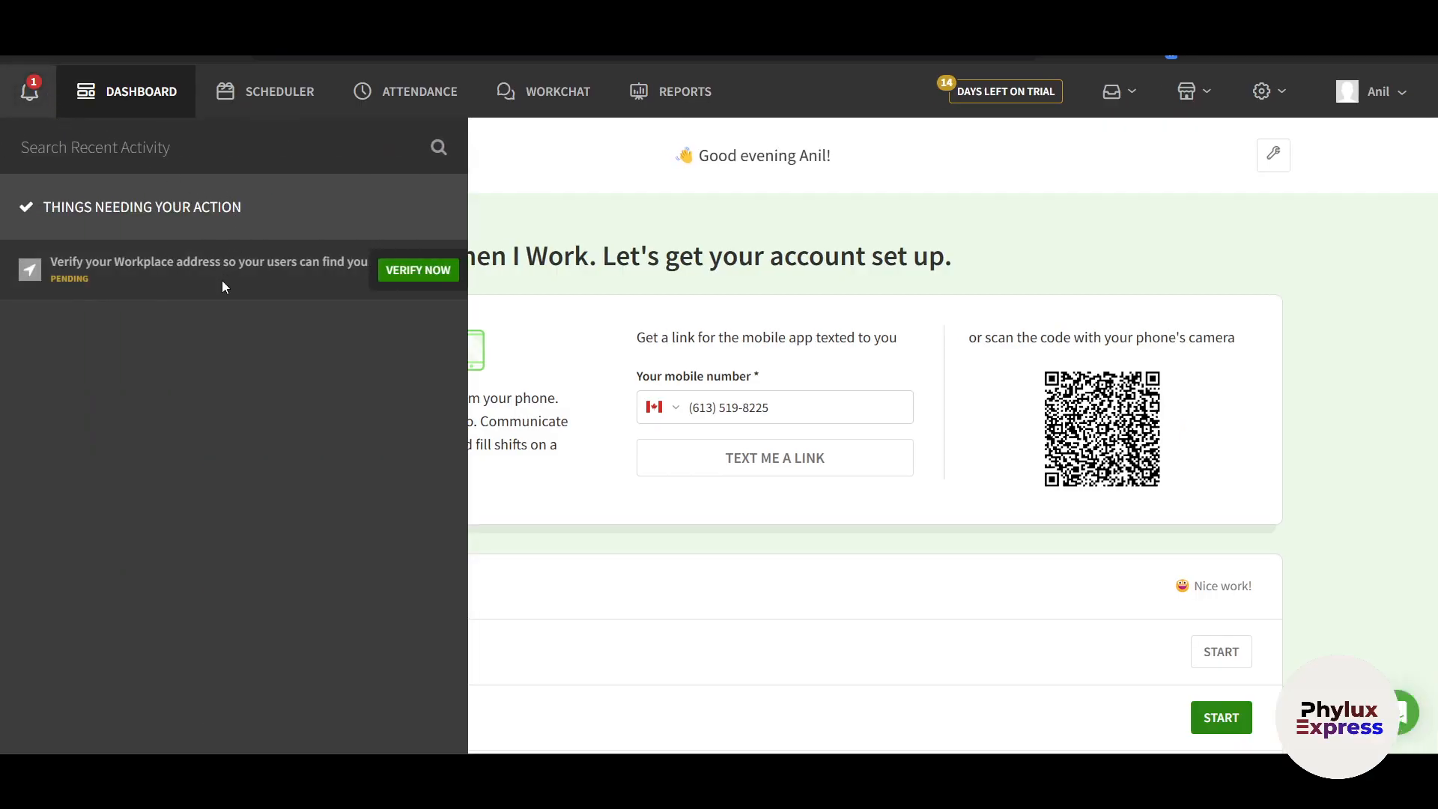
pyautogui.moveTo(328, 287)
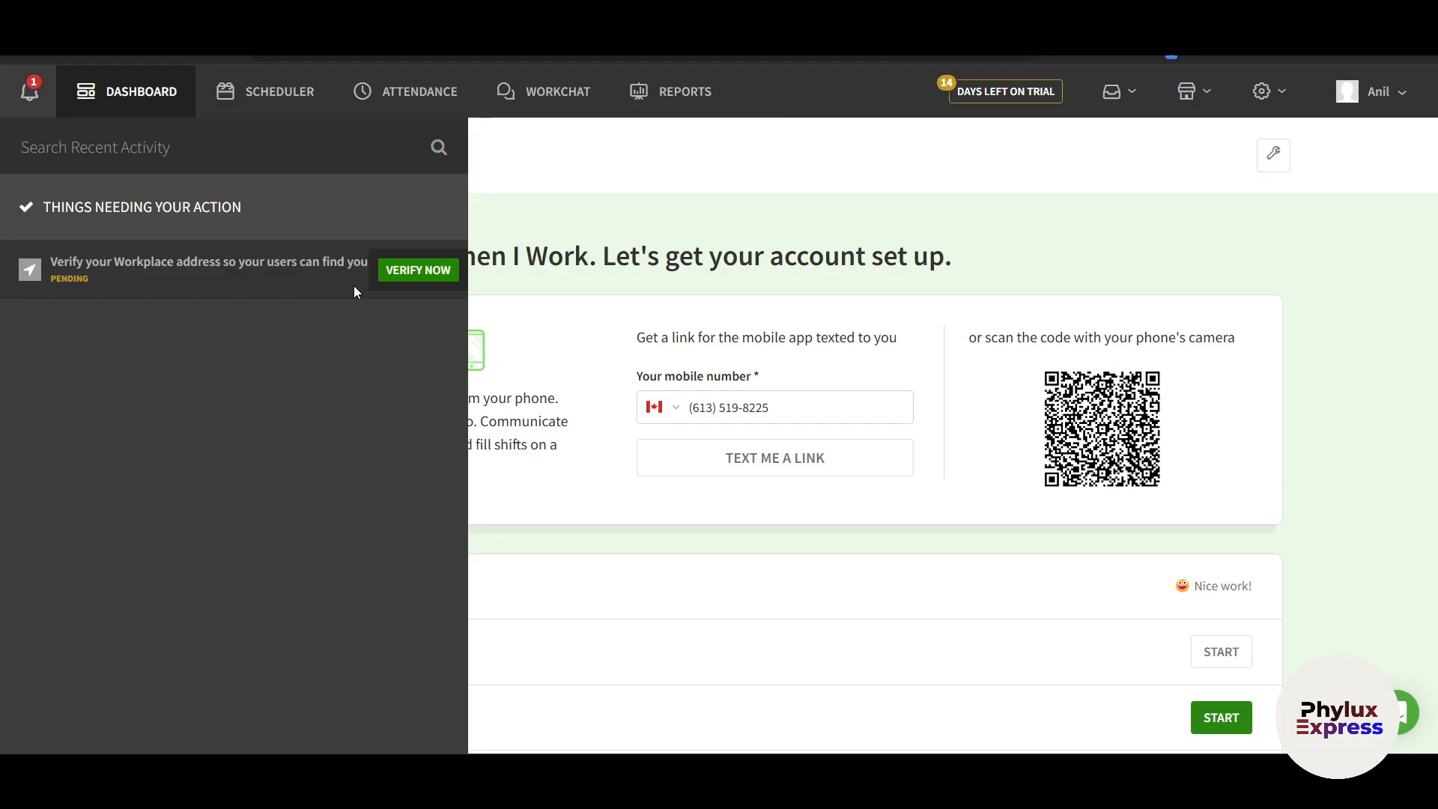
pyautogui.click(412, 287)
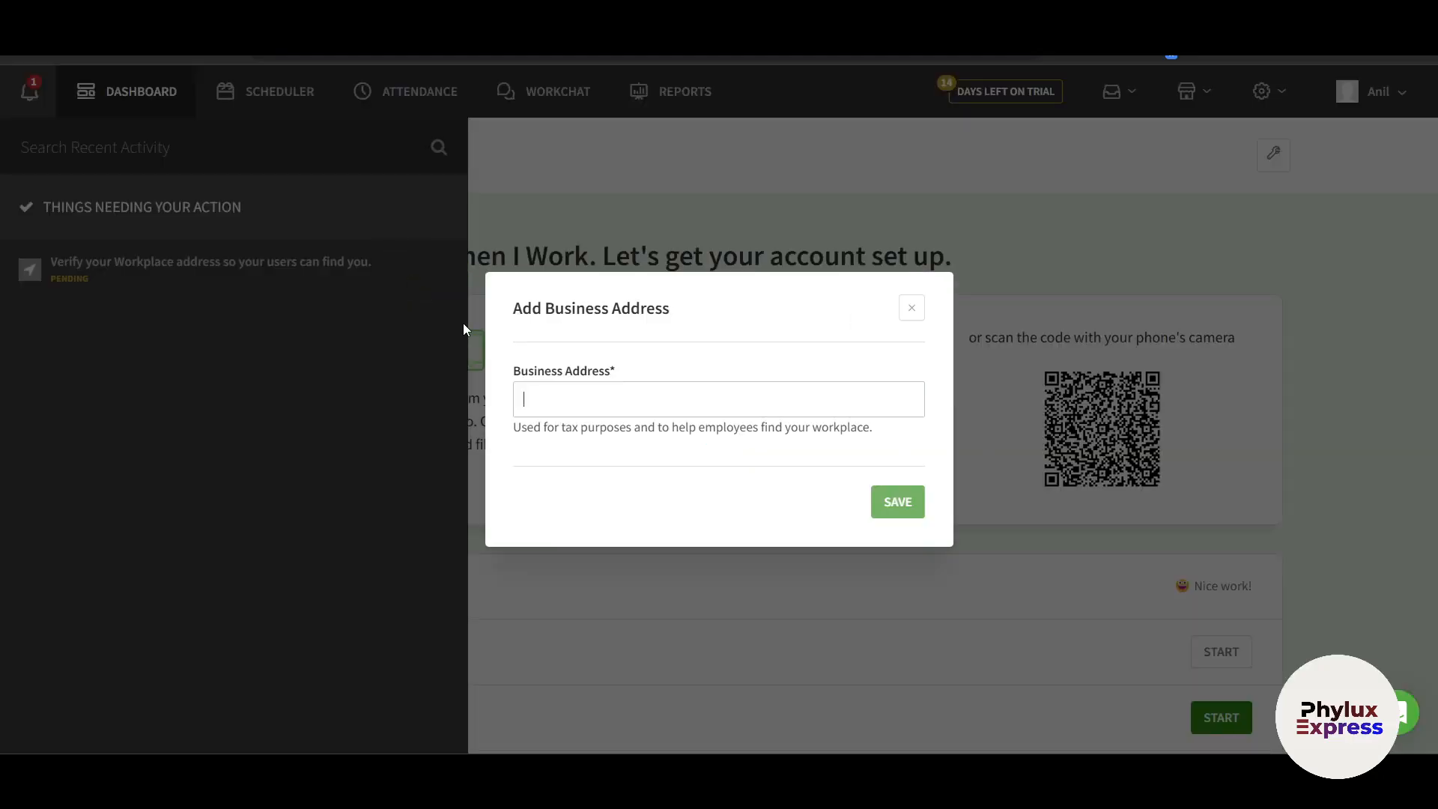
pyautogui.click(911, 308)
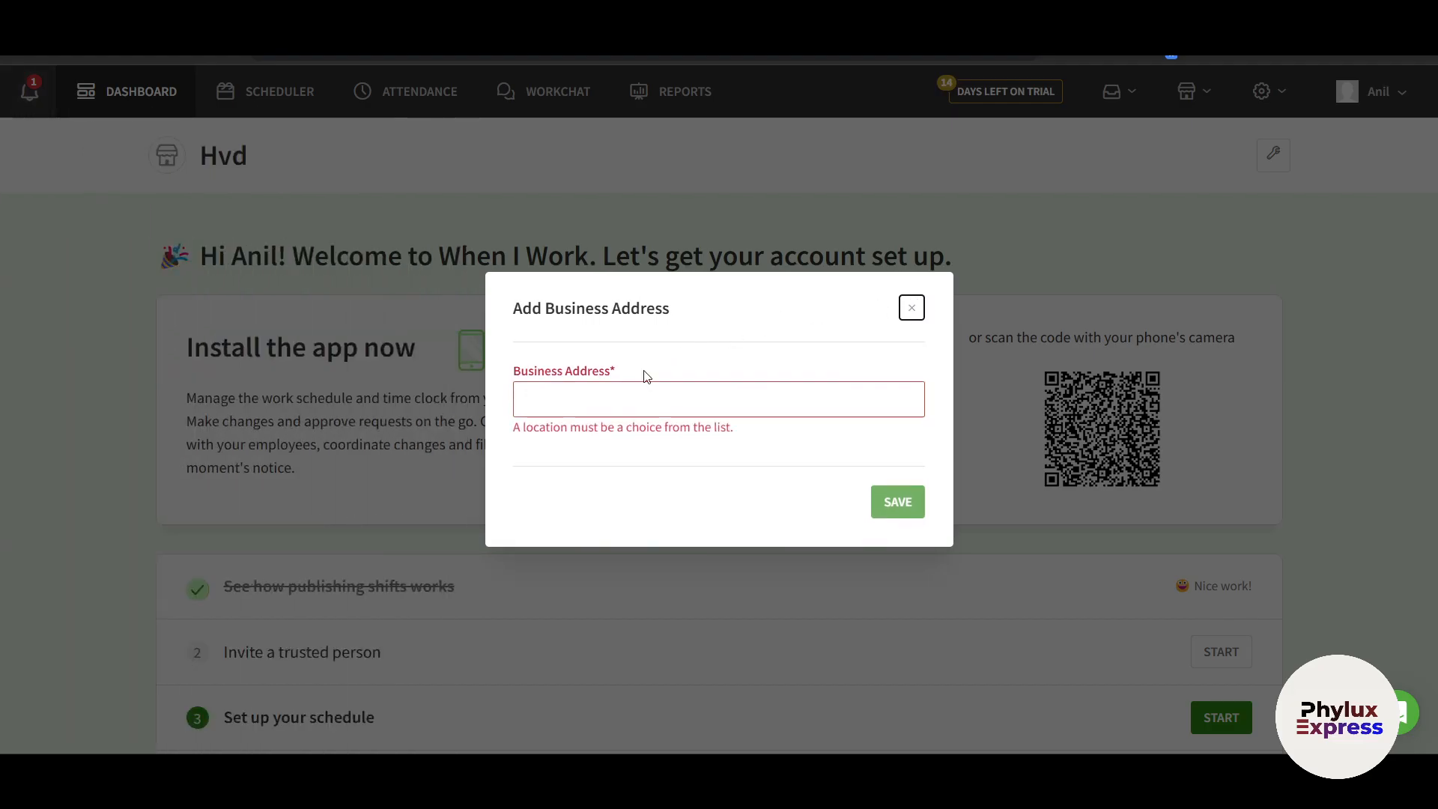
pyautogui.click(904, 313)
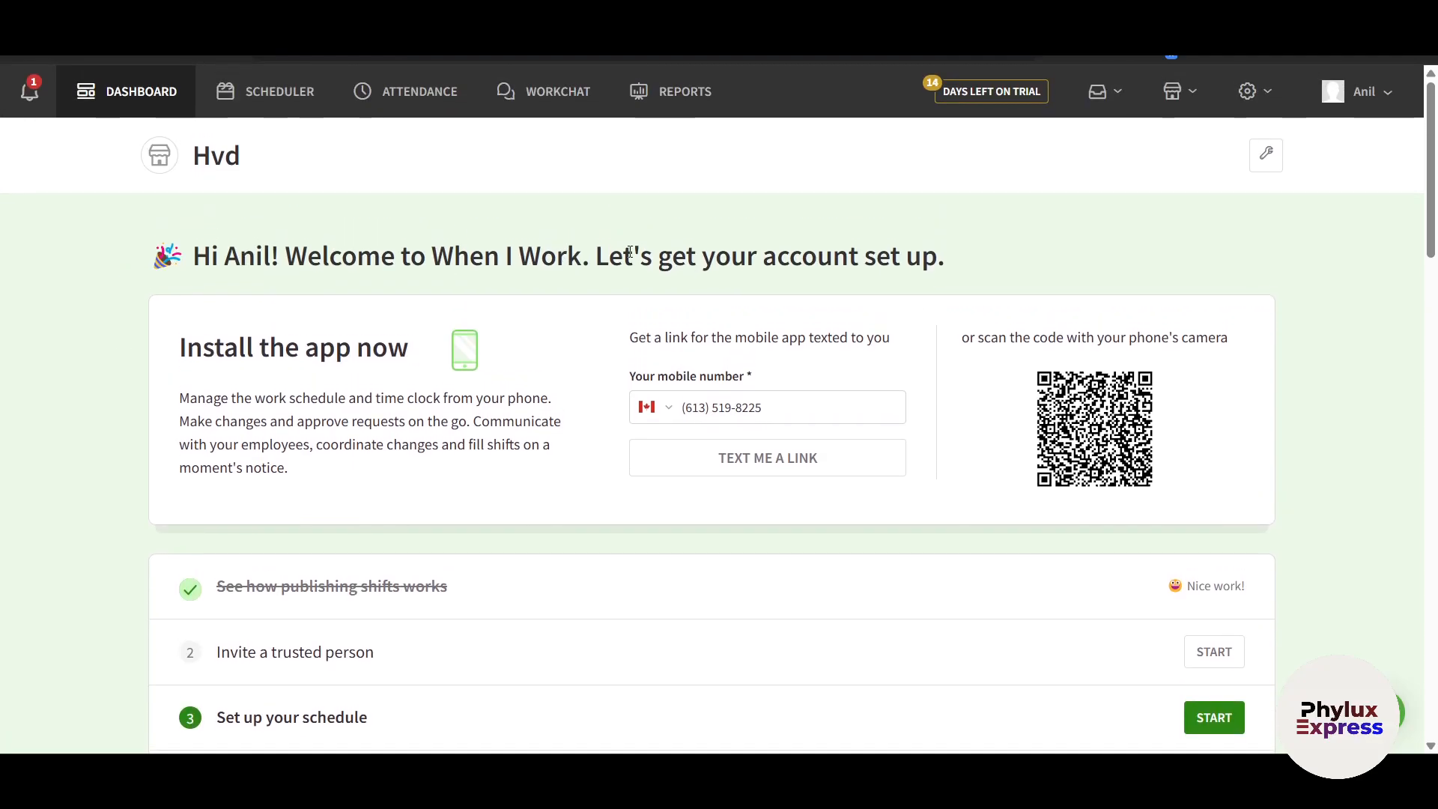
# Review the dashboard welcome heading and checklist, highlighting the 'Invite a trusted person' task
pyautogui.moveTo(633, 256); pyautogui.dragTo(779, 263)
pyautogui.scroll(-1, 778, 263)
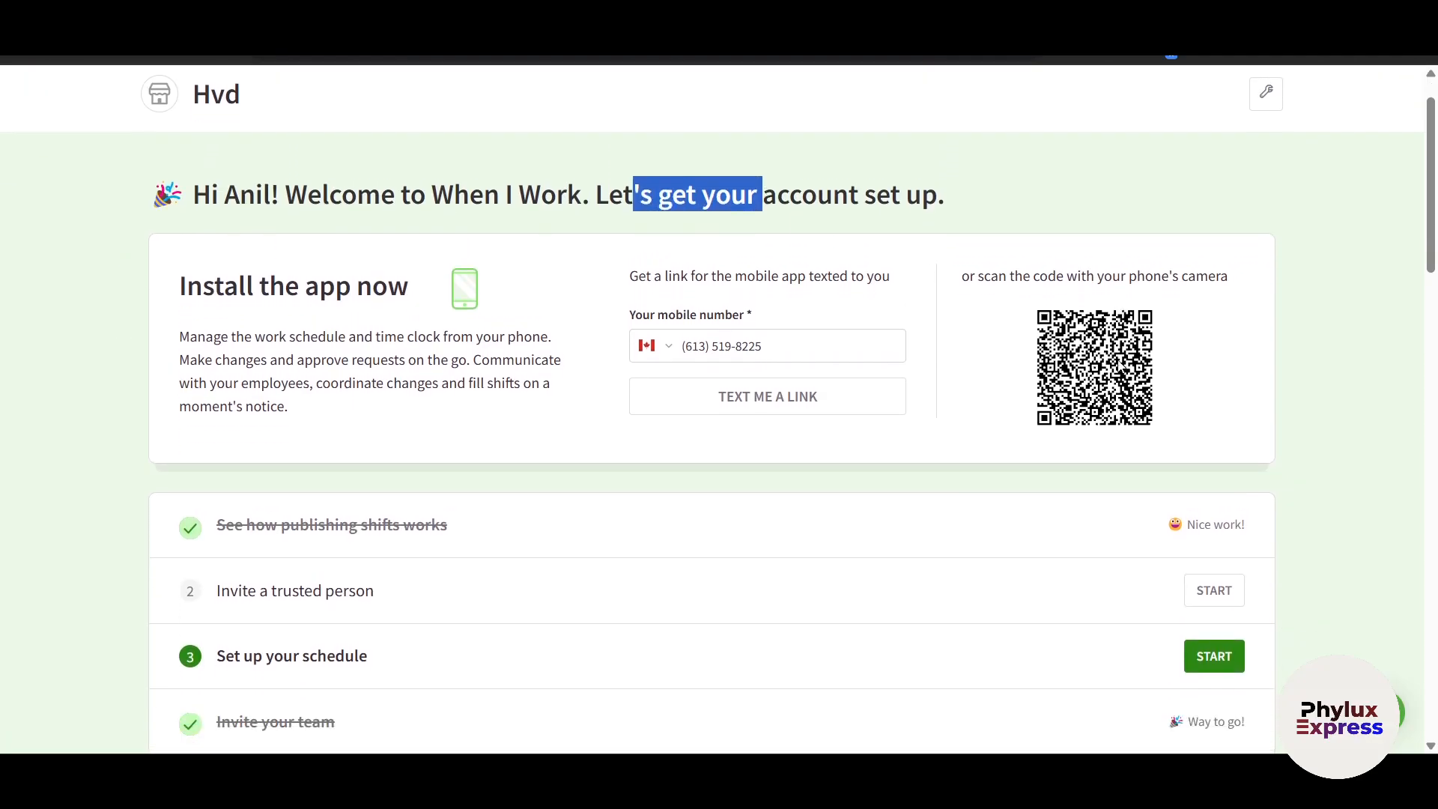
pyautogui.moveTo(790, 313); pyautogui.dragTo(628, 313)
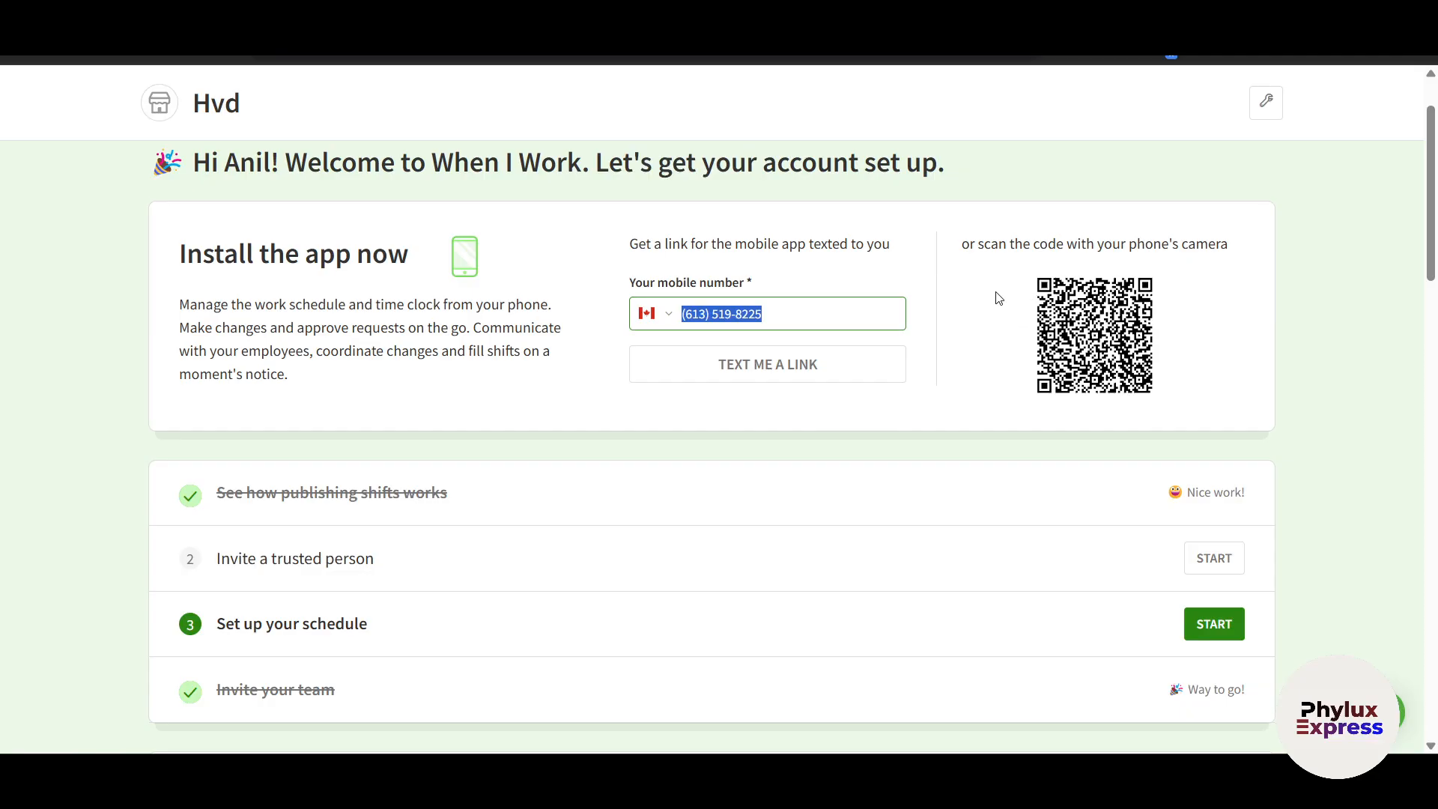
pyautogui.scroll(1, 974, 303)
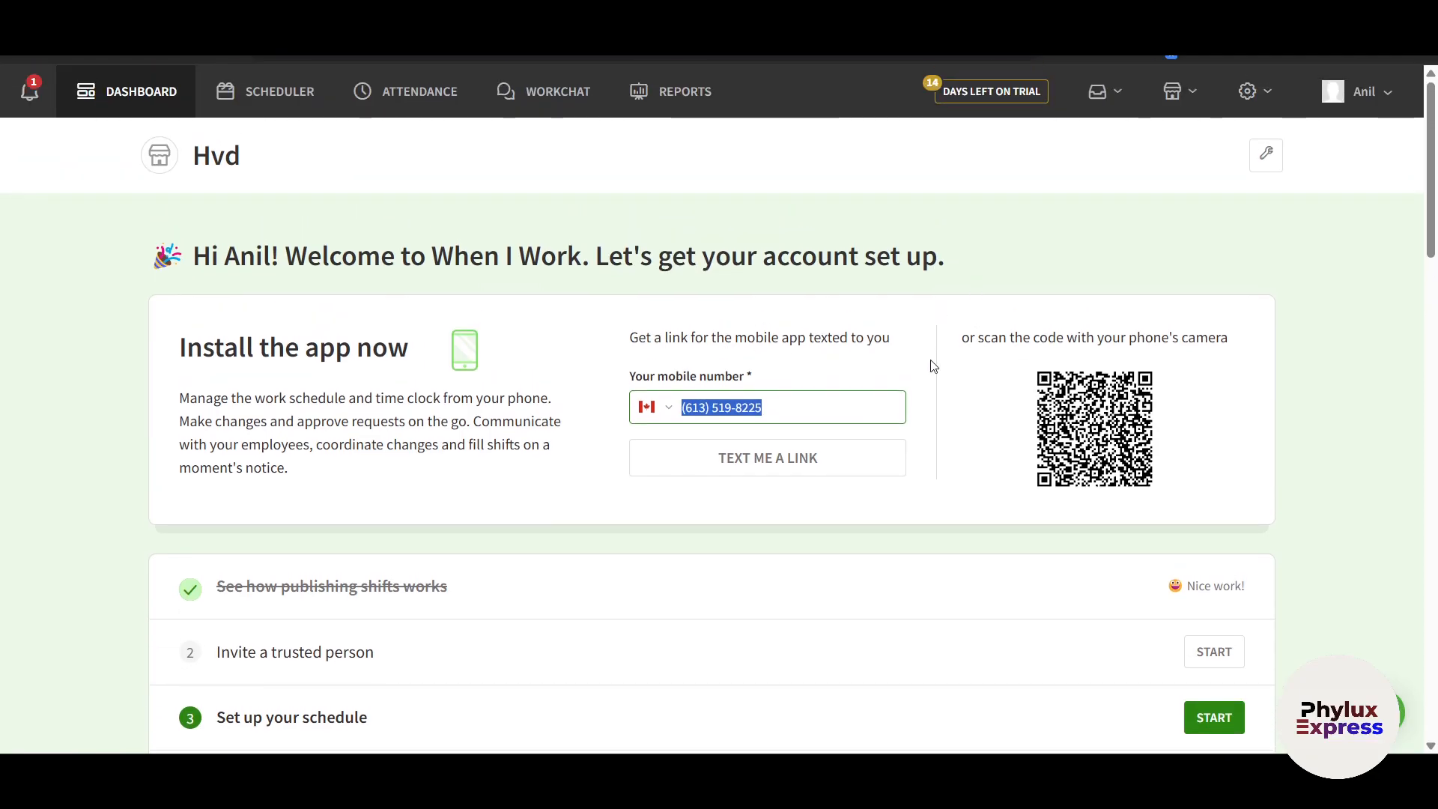
pyautogui.moveTo(1432, 238); pyautogui.dragTo(1434, 331)
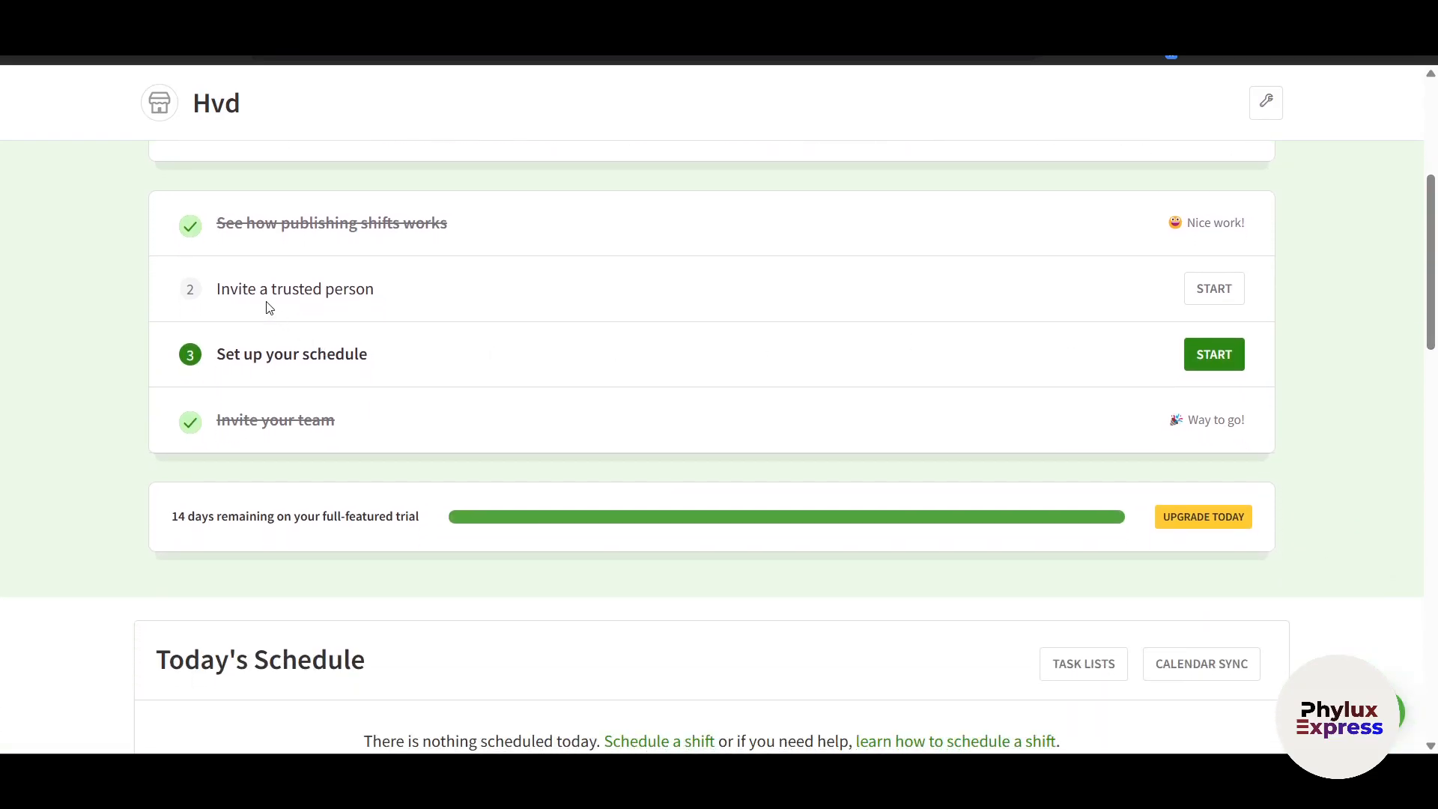
pyautogui.moveTo(232, 242); pyautogui.dragTo(394, 250)
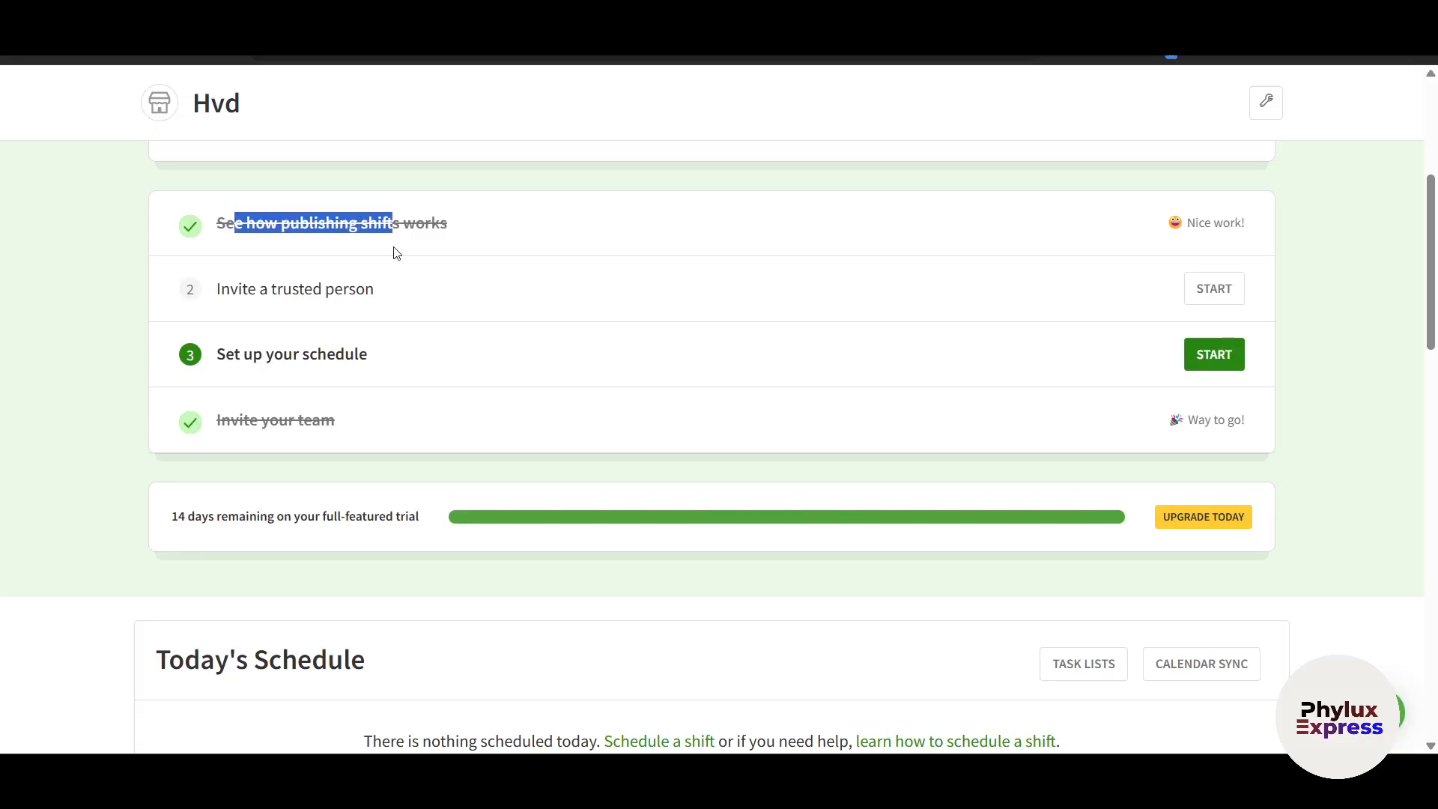
pyautogui.click(480, 238)
pyautogui.moveTo(259, 305); pyautogui.dragTo(398, 304)
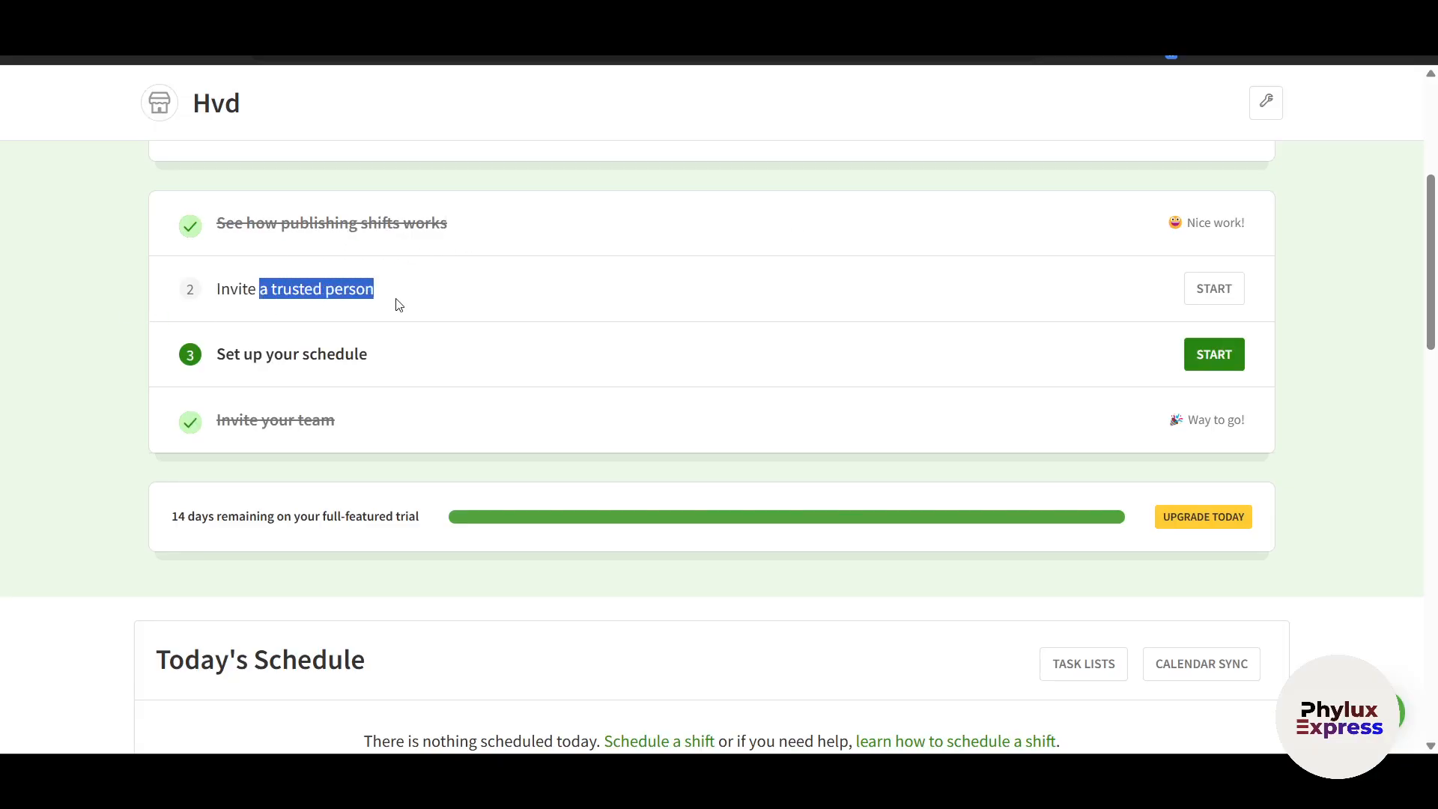
# Start the invite, enter the trusted person's name, then close the form without sending
pyautogui.click(1210, 289)
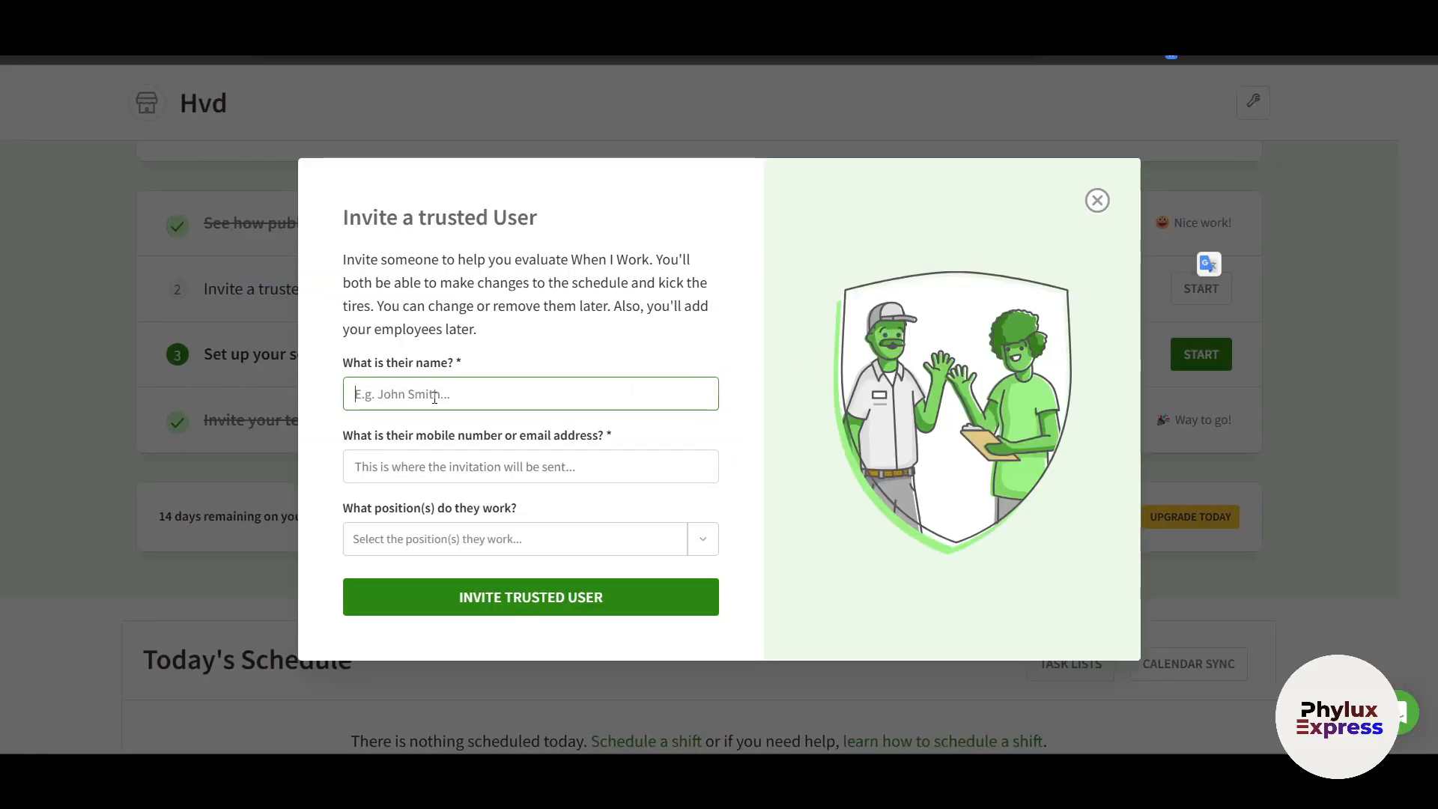
pyautogui.write('Jhon')
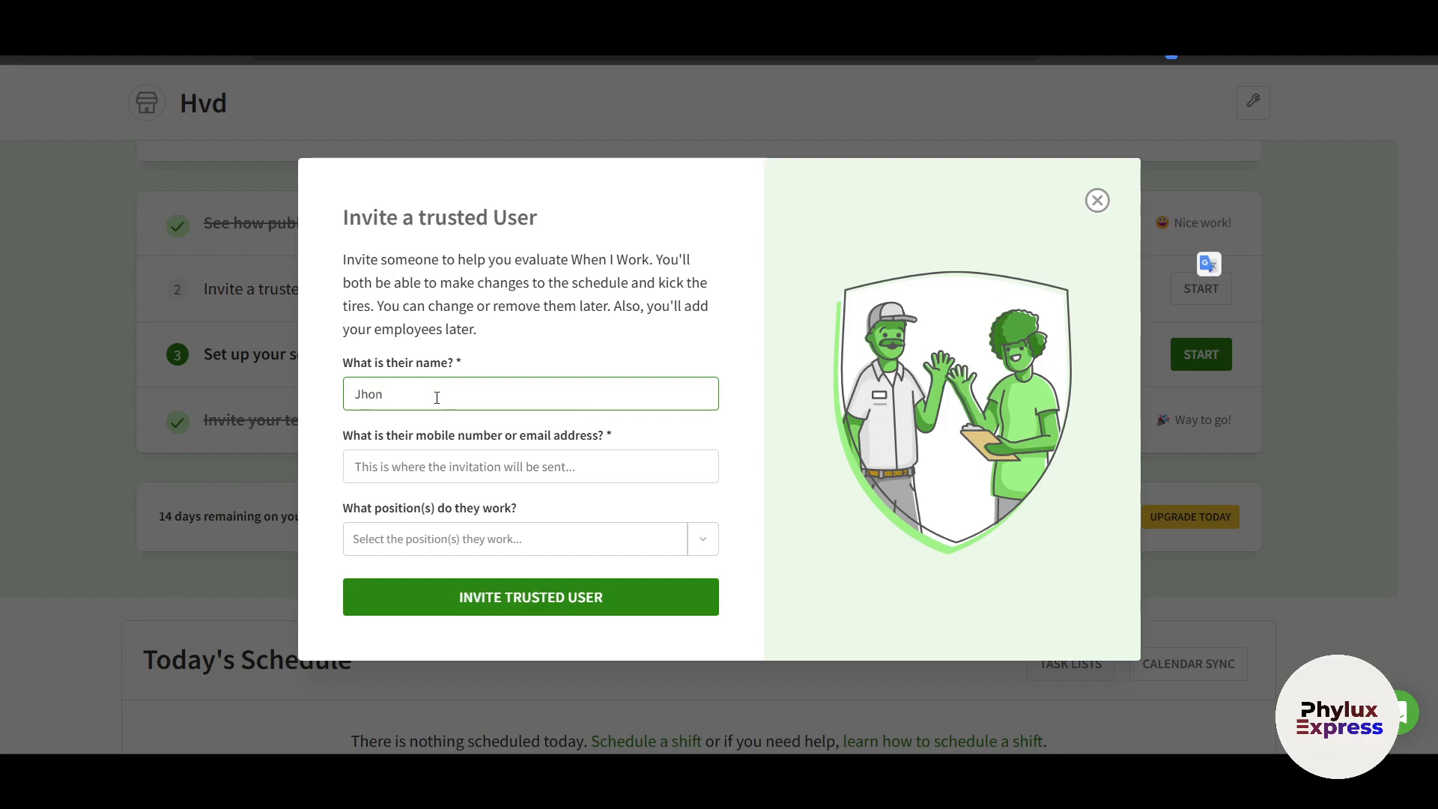
pyautogui.click(487, 467)
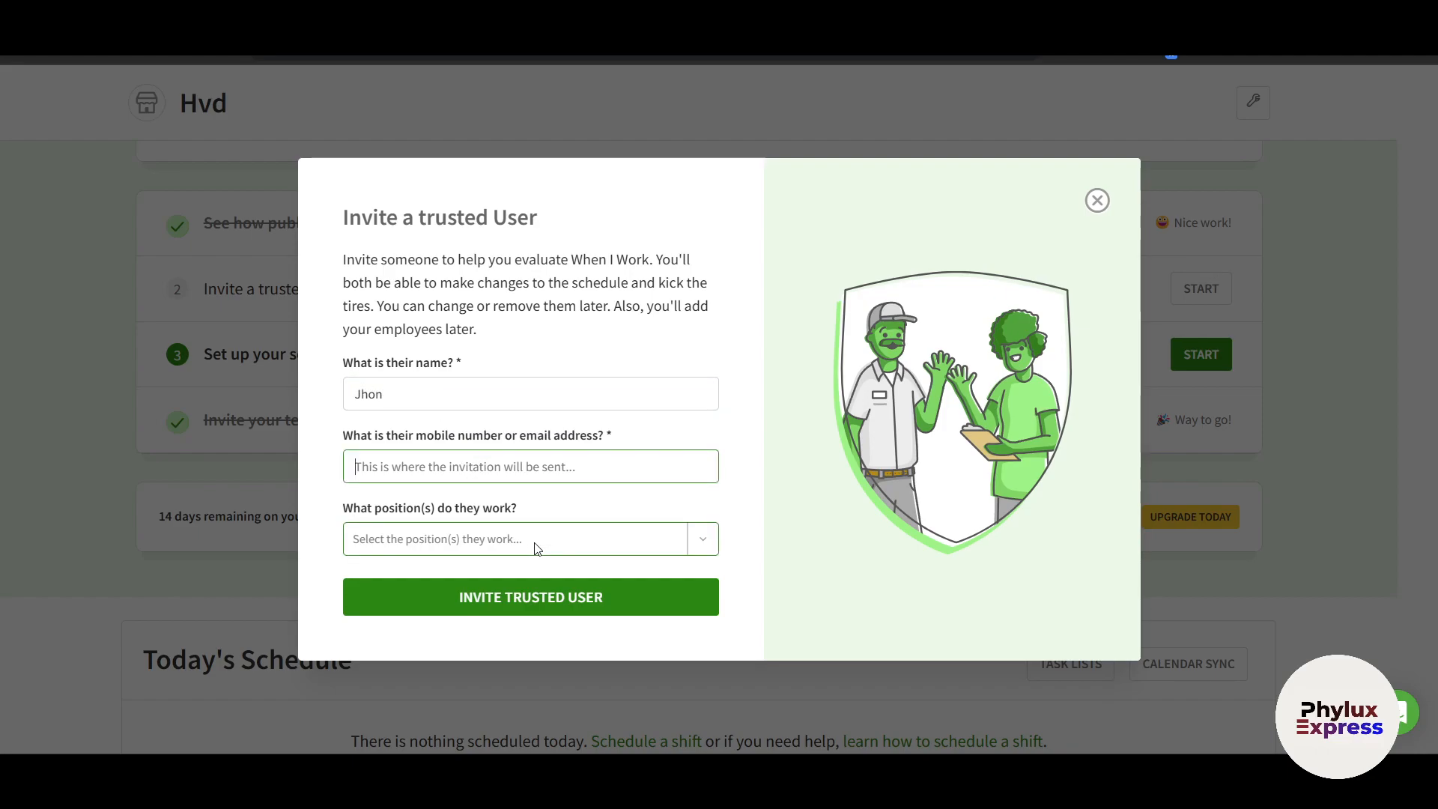
pyautogui.click(1097, 201)
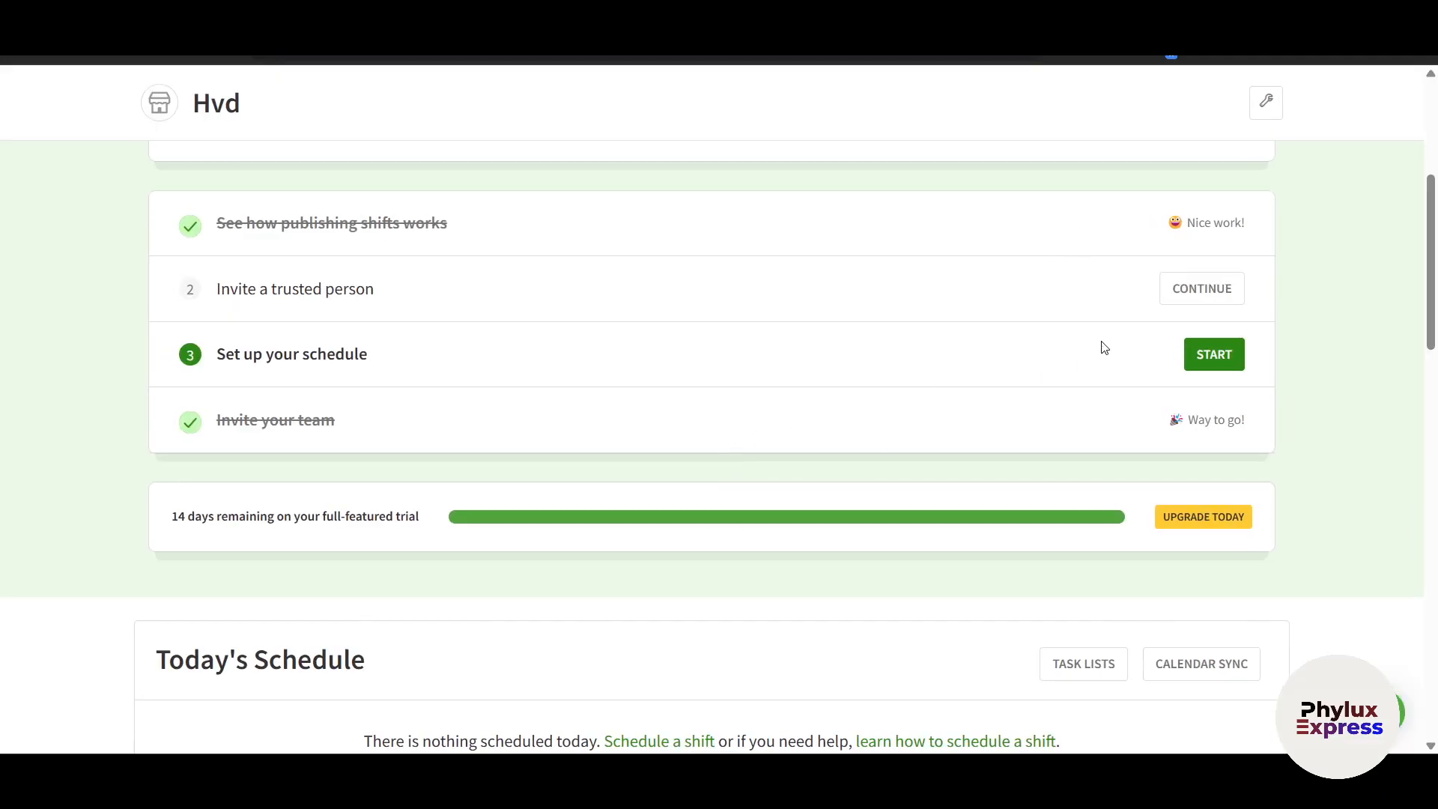
# Start schedule setup, pick Auto-import, then close the import dialog without uploading a file
pyautogui.click(1211, 355)
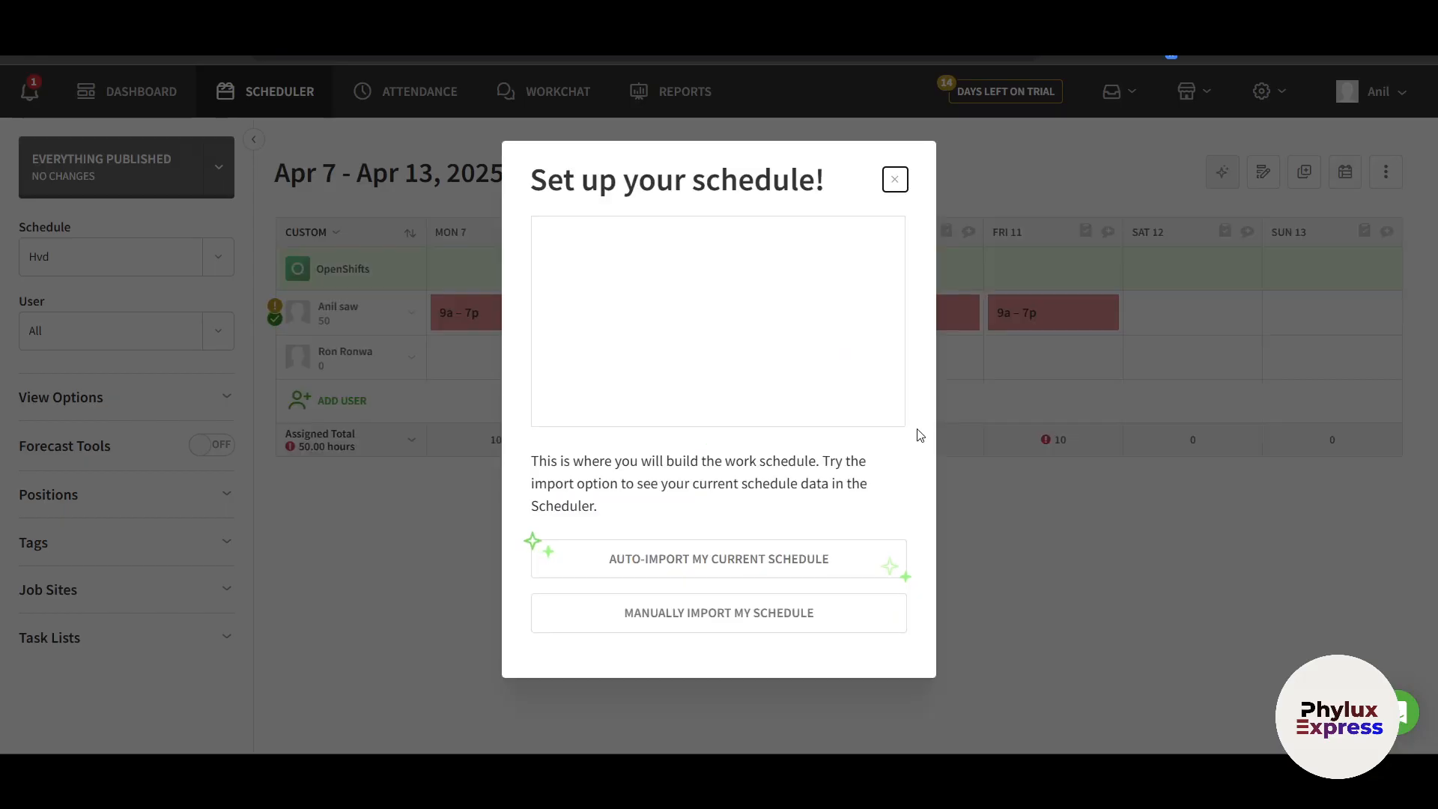
pyautogui.moveTo(558, 482); pyautogui.dragTo(707, 518)
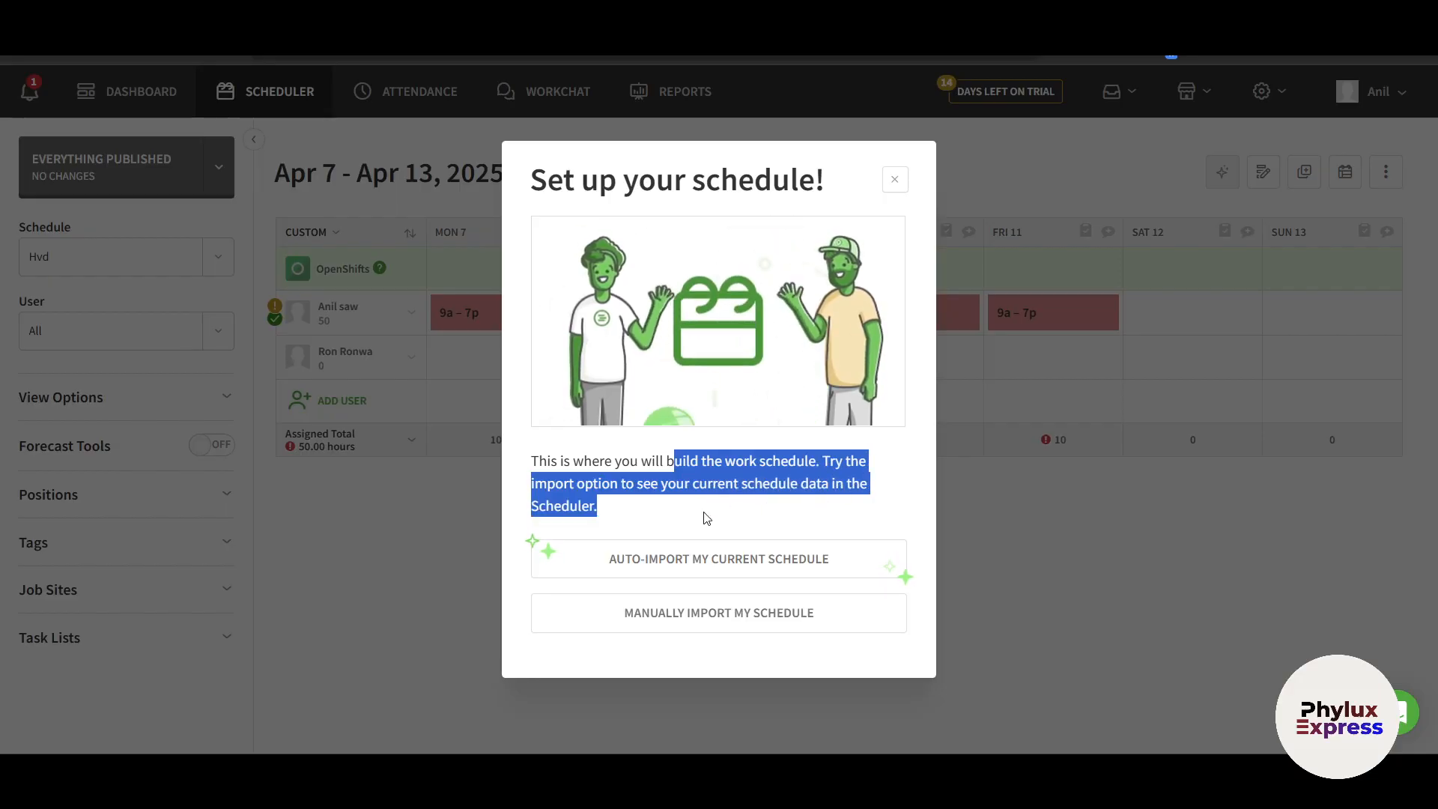
pyautogui.click(706, 518)
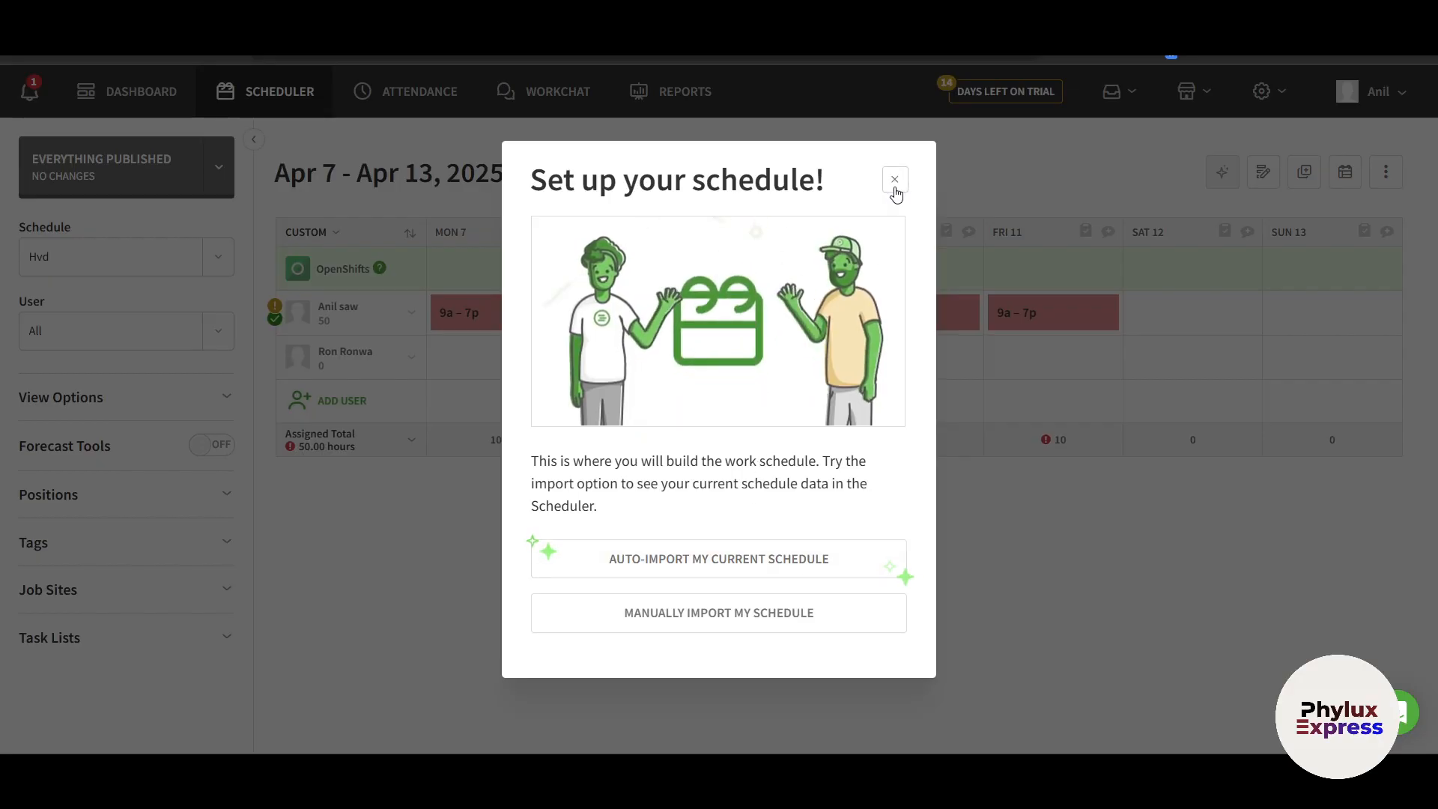
pyautogui.click(732, 554)
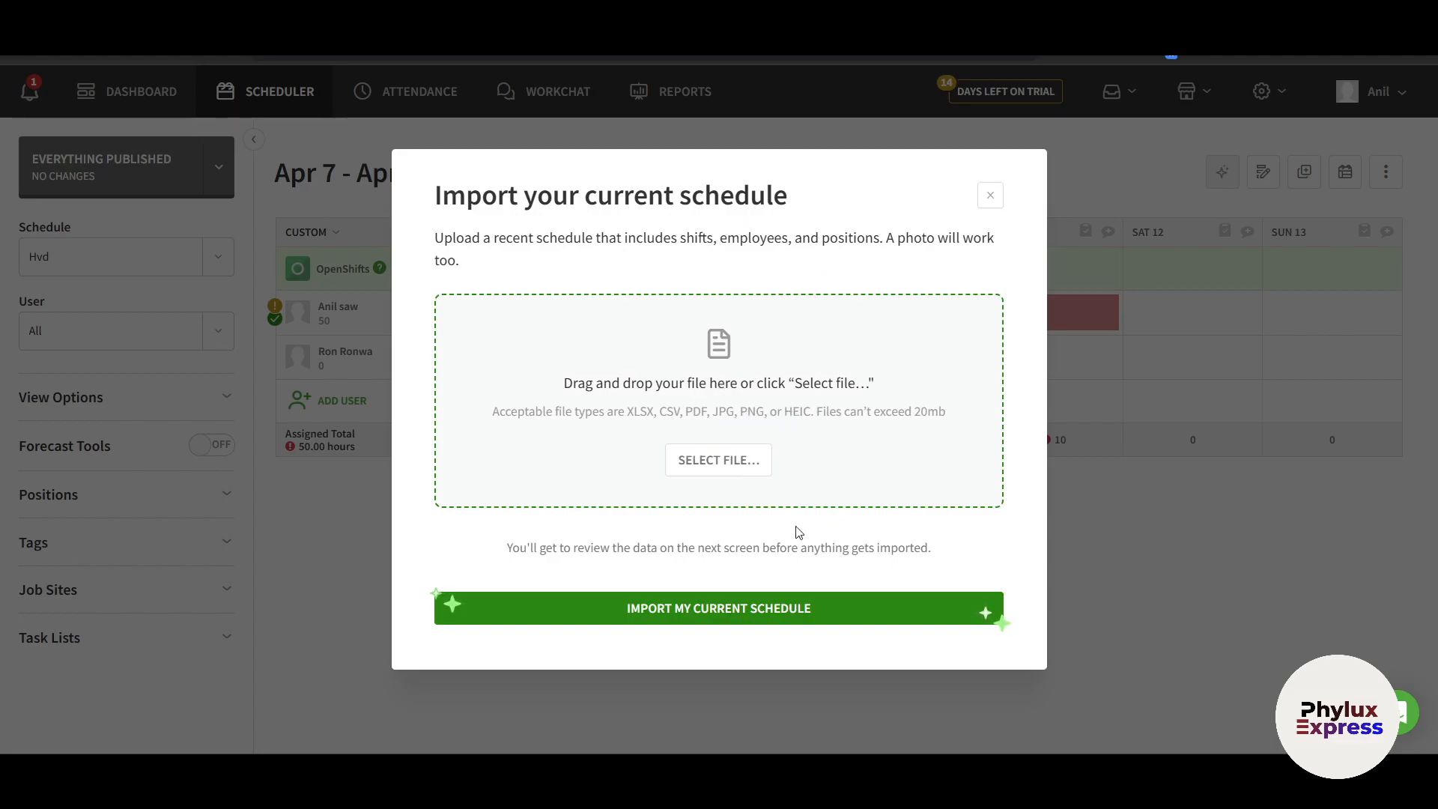
pyautogui.click(718, 460)
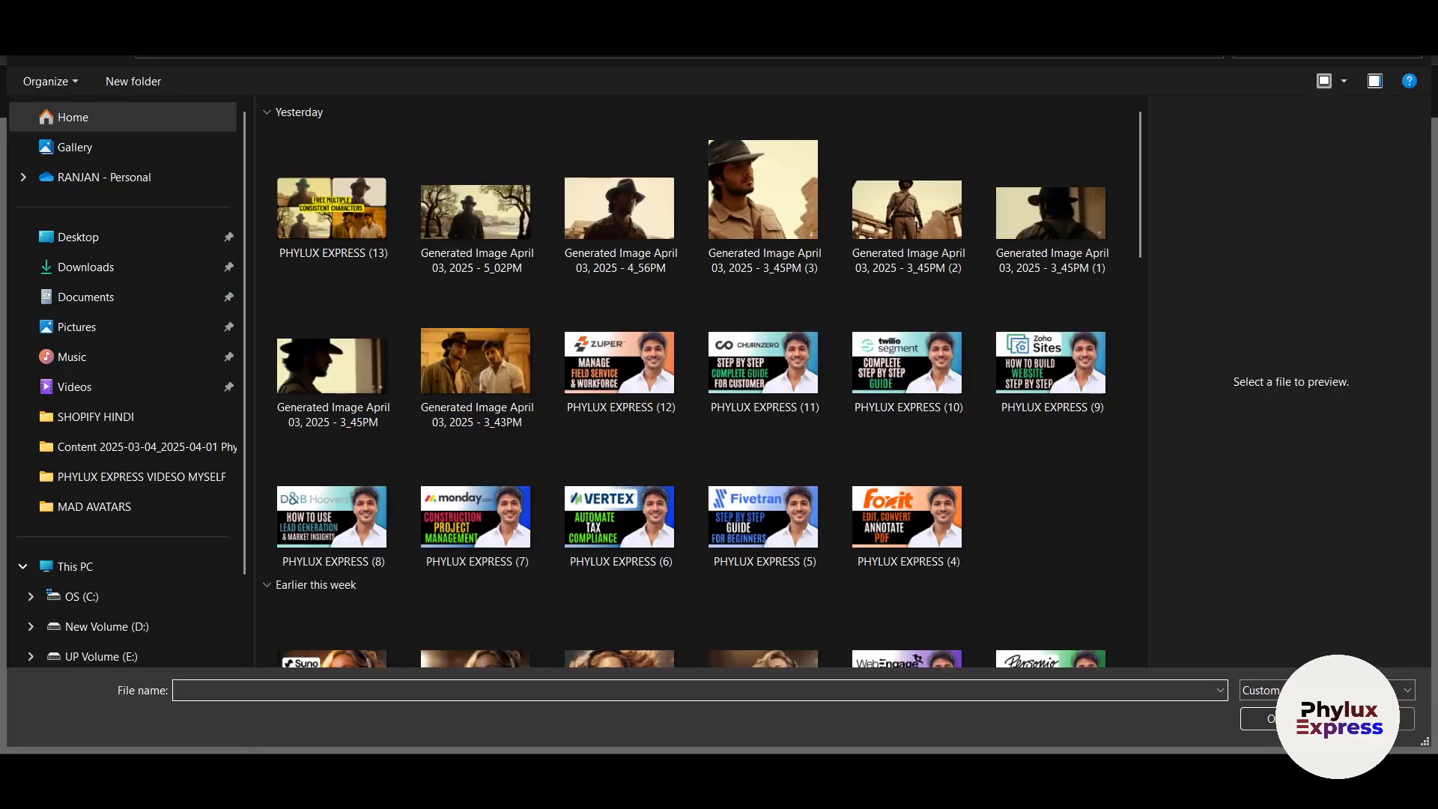
pyautogui.click(1372, 716)
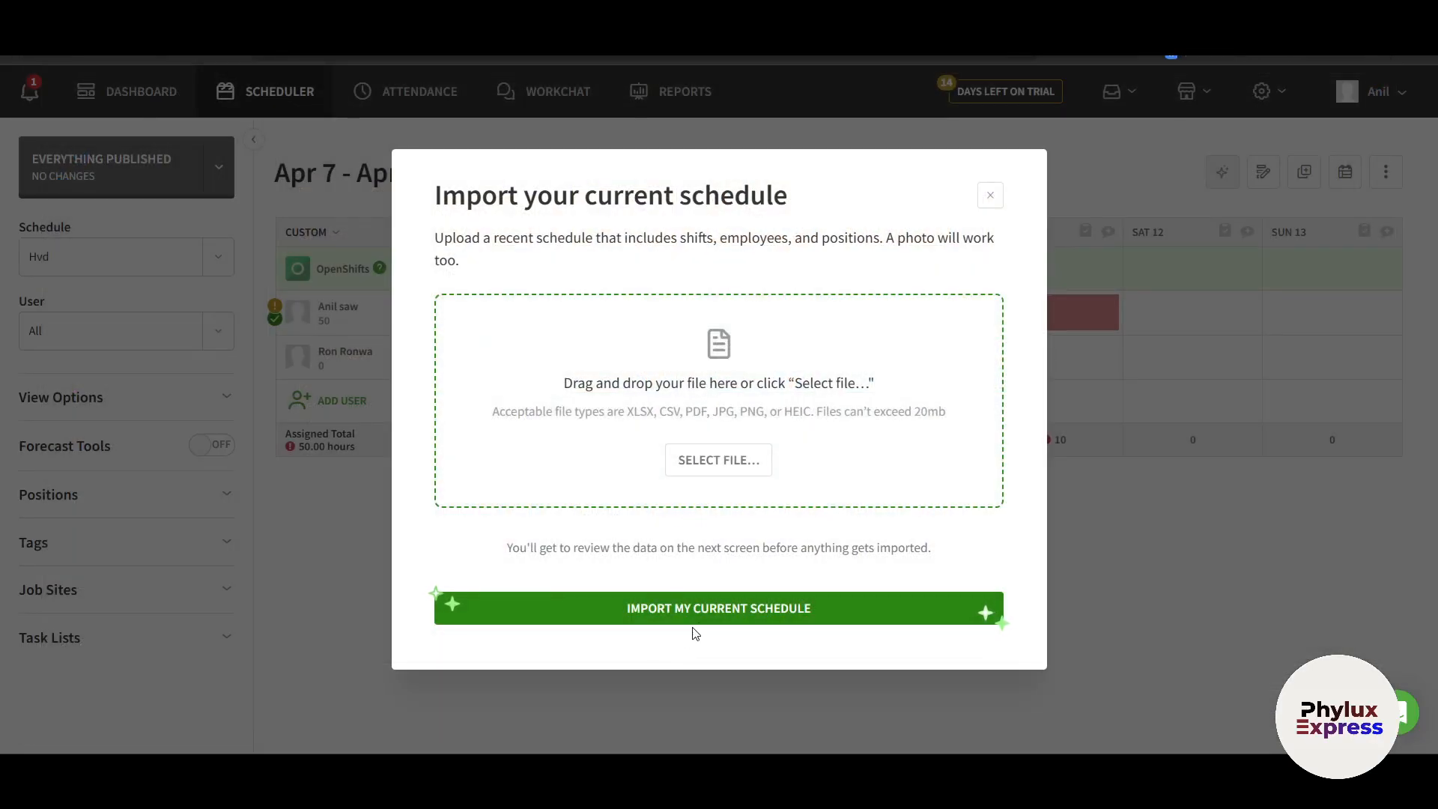
pyautogui.click(989, 199)
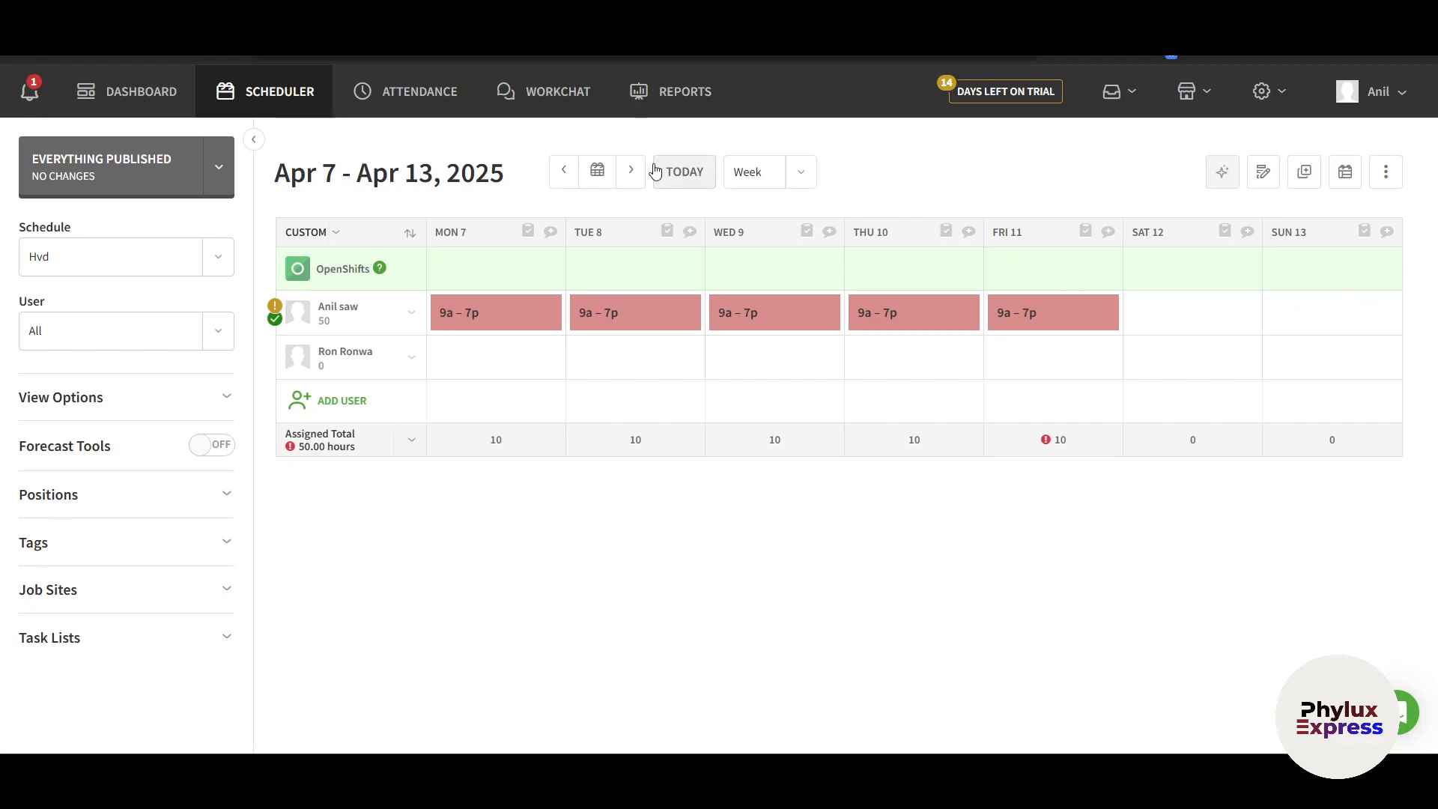
# Go to the Apr 14–20, 2025 week and add an OpenShift on Monday, Apr 14
pyautogui.click(598, 171)
pyautogui.click(628, 171)
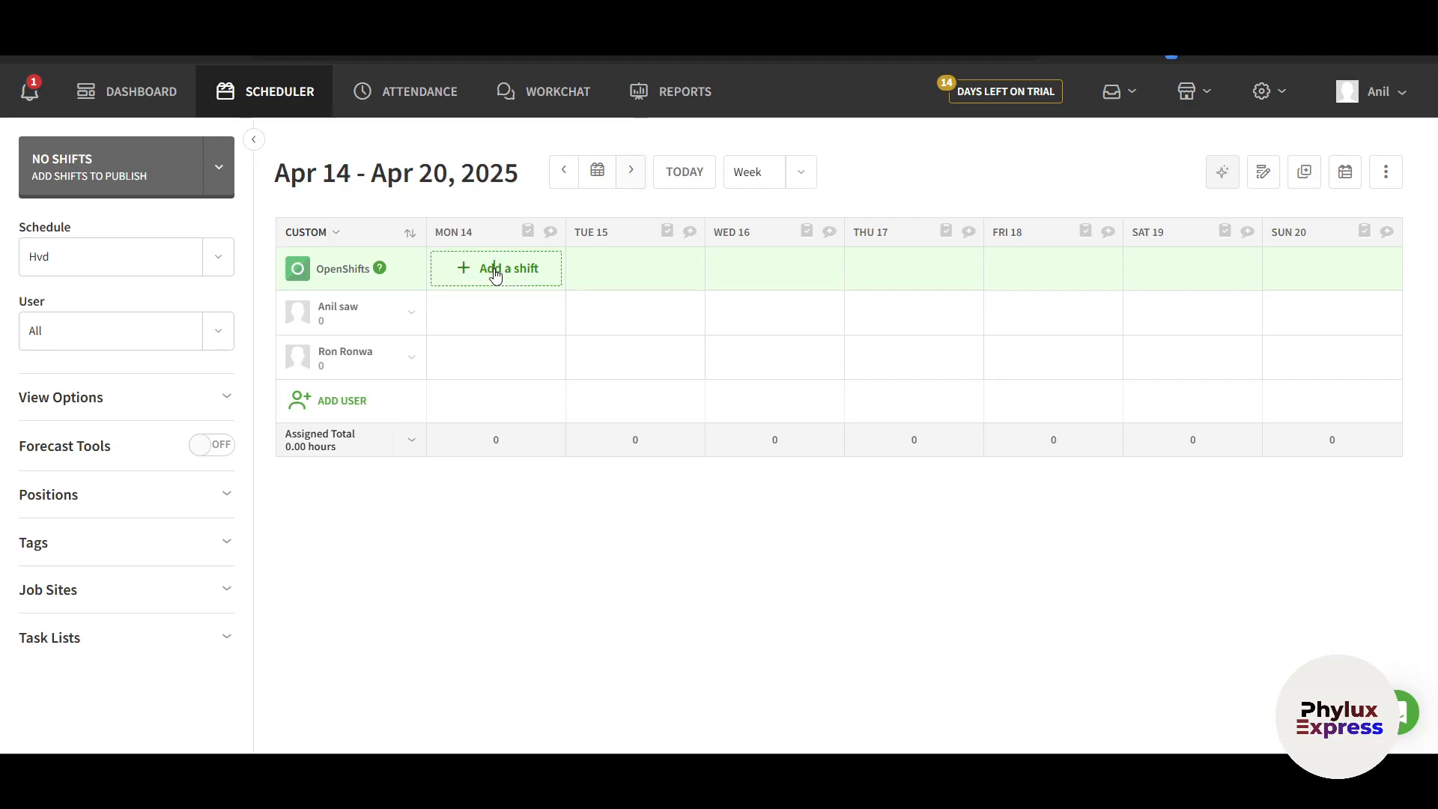
pyautogui.click(493, 268)
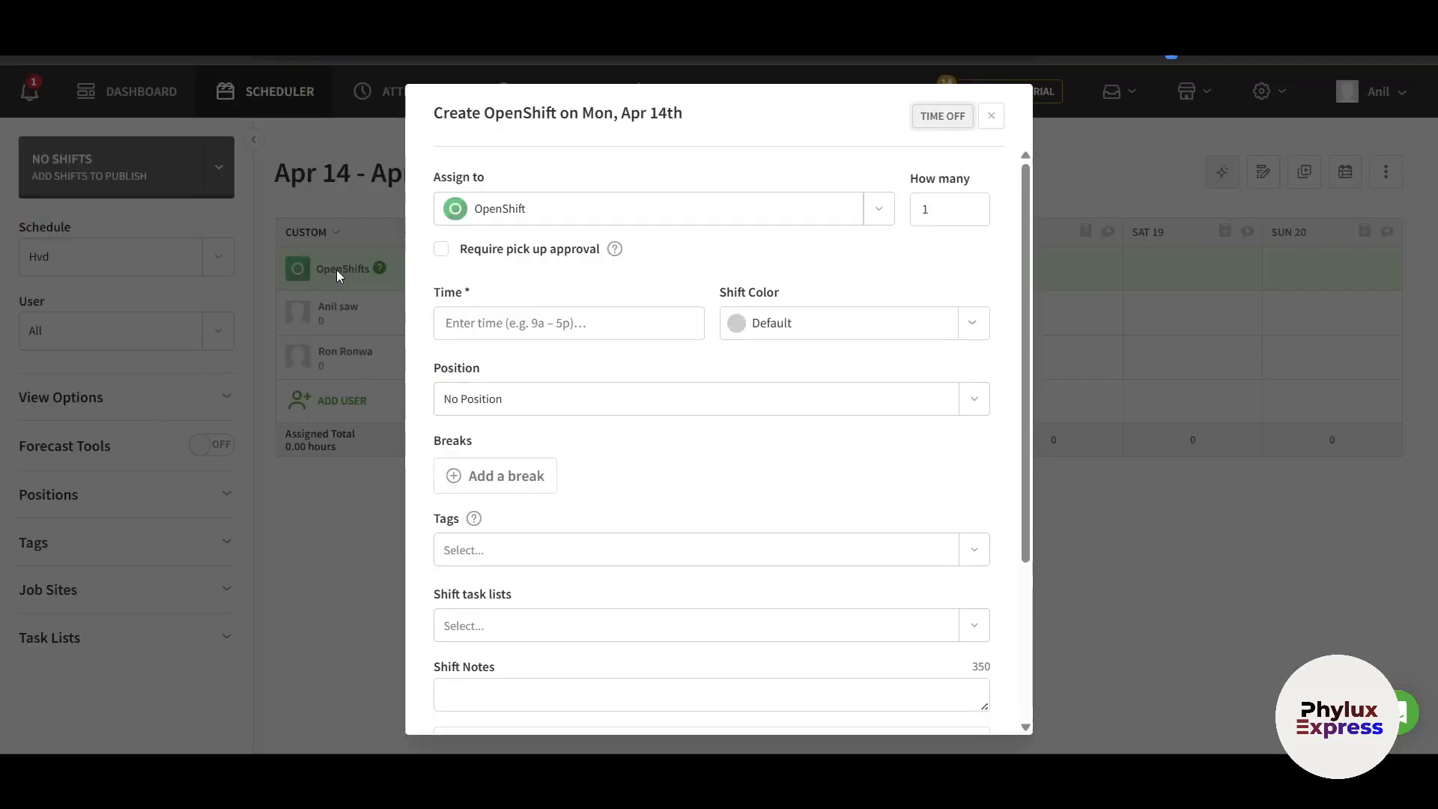
pyautogui.click(692, 210)
pyautogui.click(692, 209)
pyautogui.moveTo(947, 220); pyautogui.dragTo(892, 222)
pyautogui.click(941, 257)
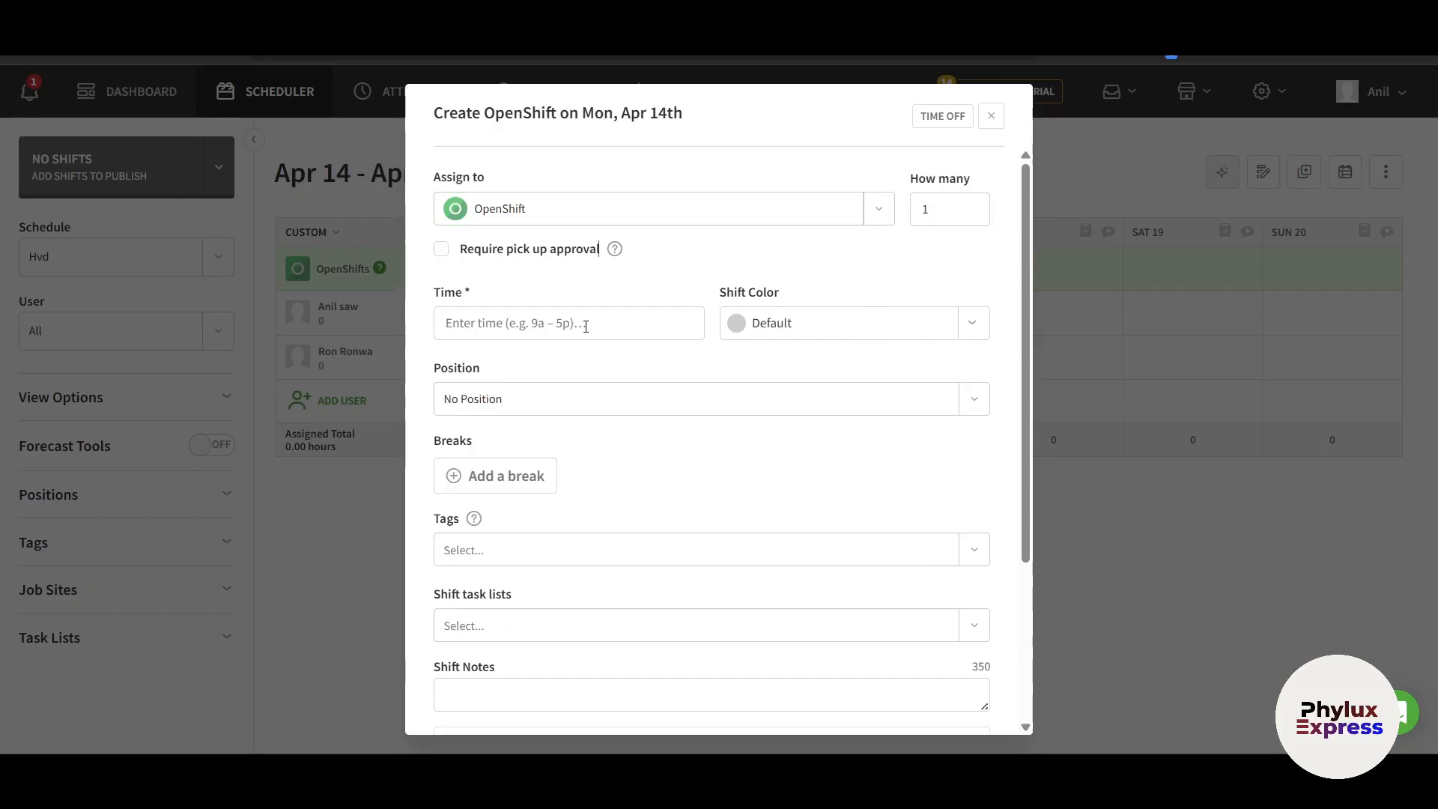
# Set the shift to 9:00am–7:00pm with the Raindrop colour
pyautogui.click(502, 328)
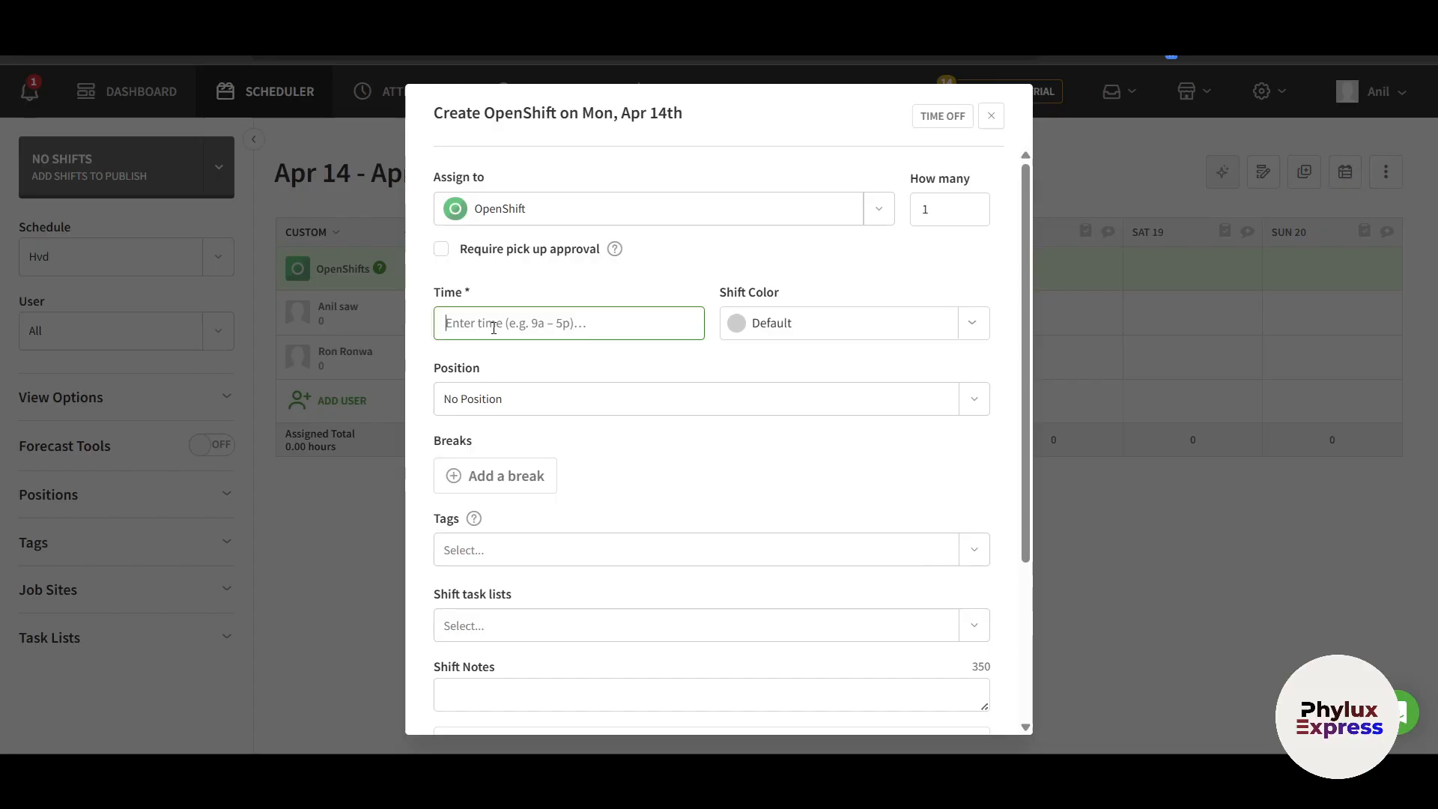
pyautogui.write('9')
pyautogui.press('Return')
pyautogui.write('7')
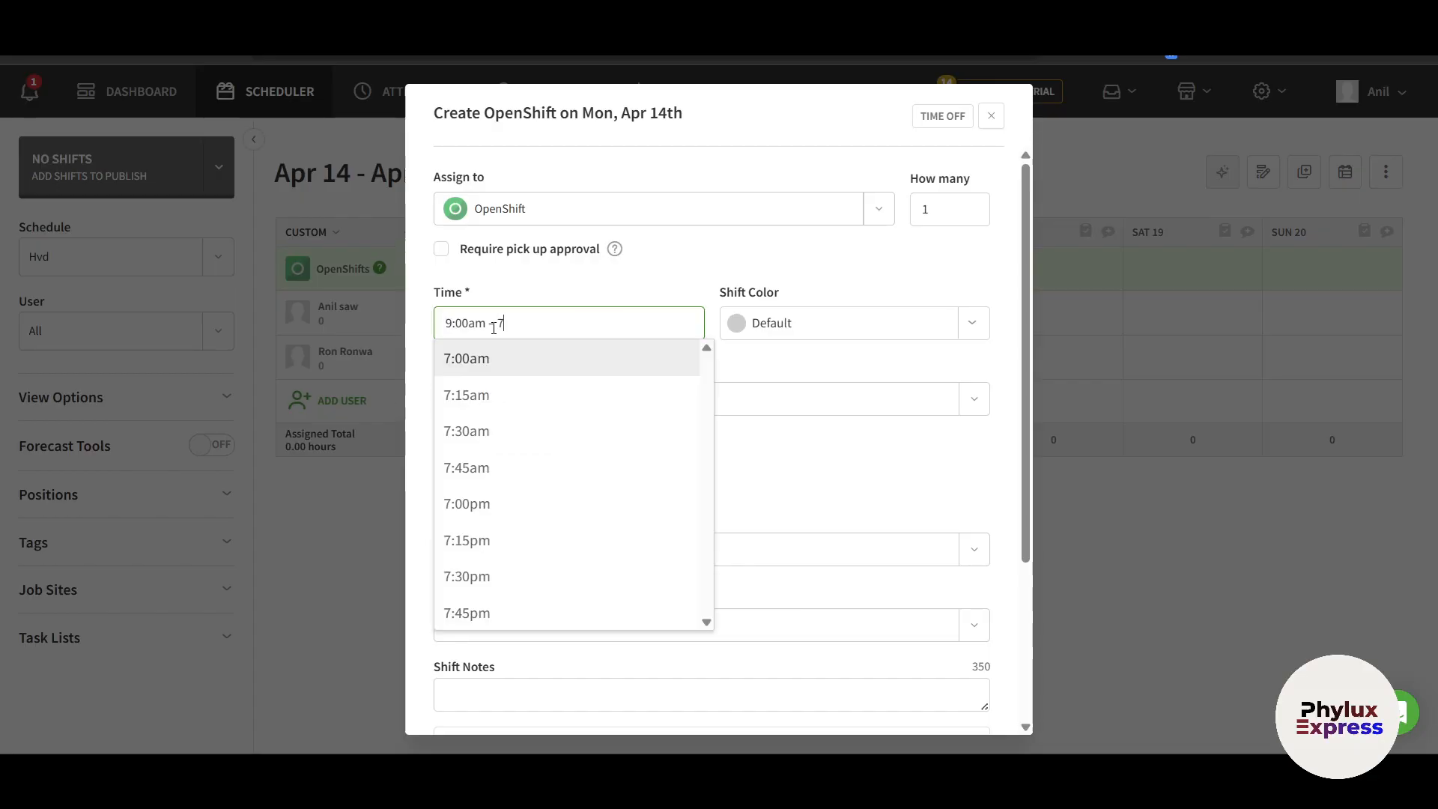
pyautogui.click(491, 504)
pyautogui.click(758, 314)
pyautogui.click(824, 367)
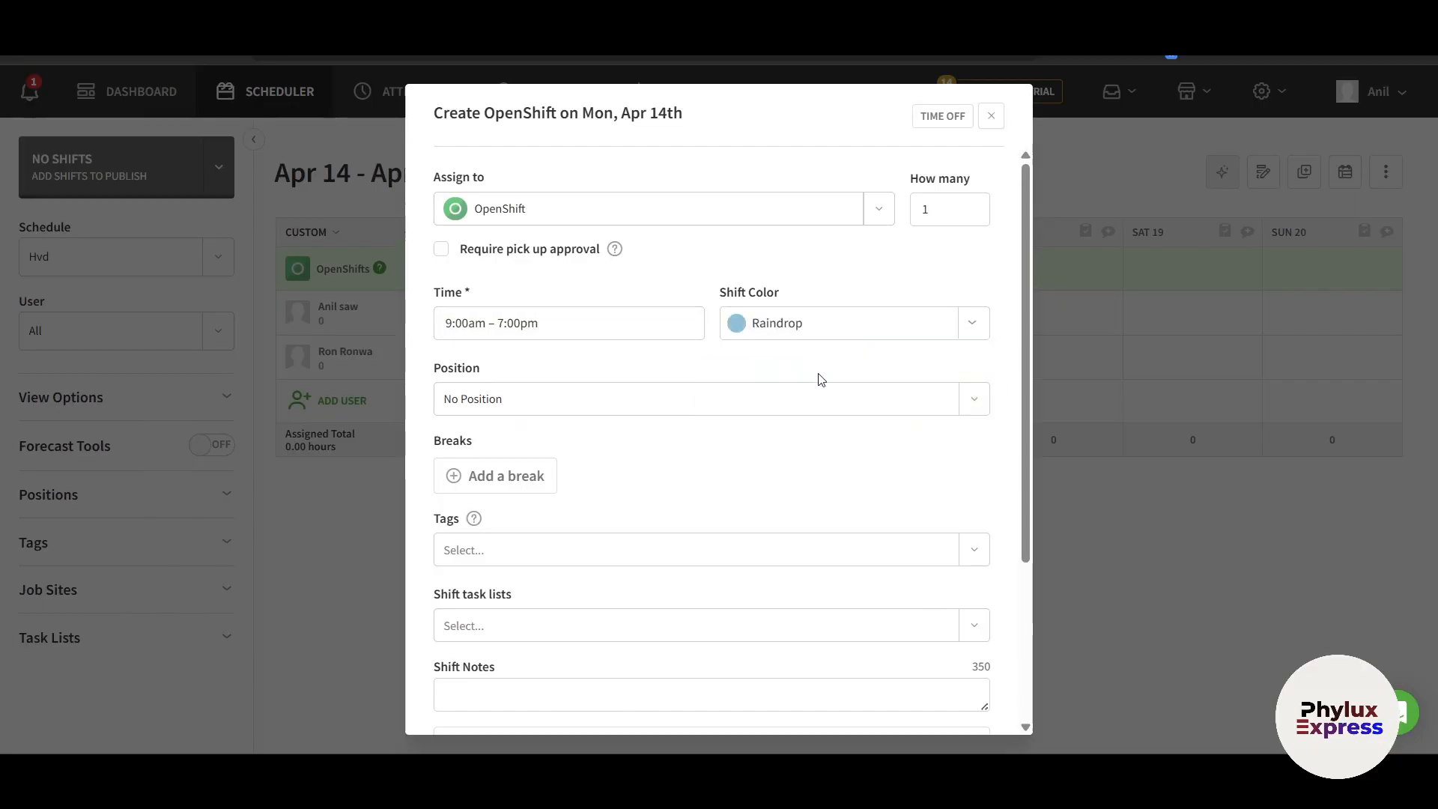
# Make the shift a Trainer position with a 45-minute meal break at 3:00pm
pyautogui.click(658, 398)
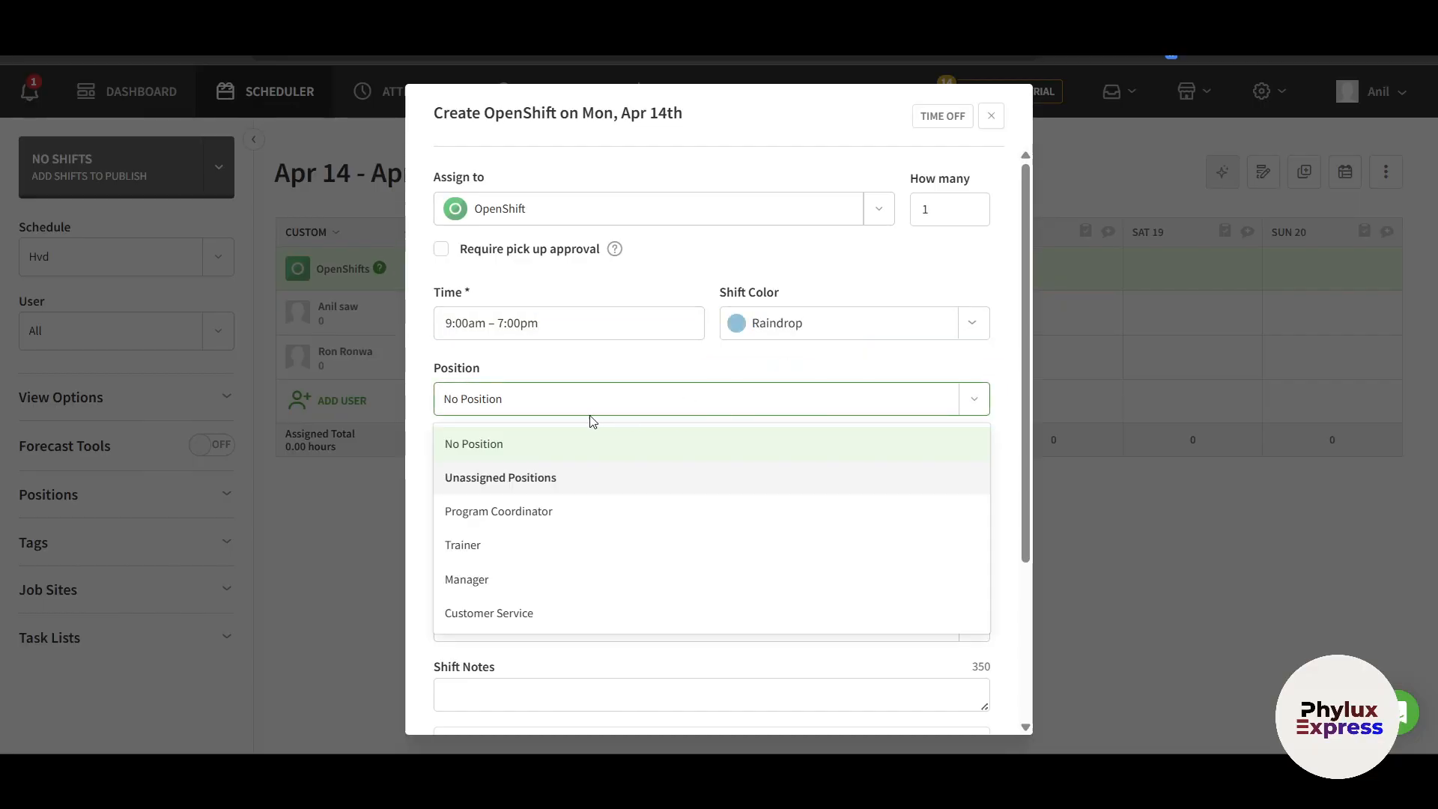
pyautogui.click(532, 544)
pyautogui.scroll(-2, 629, 480)
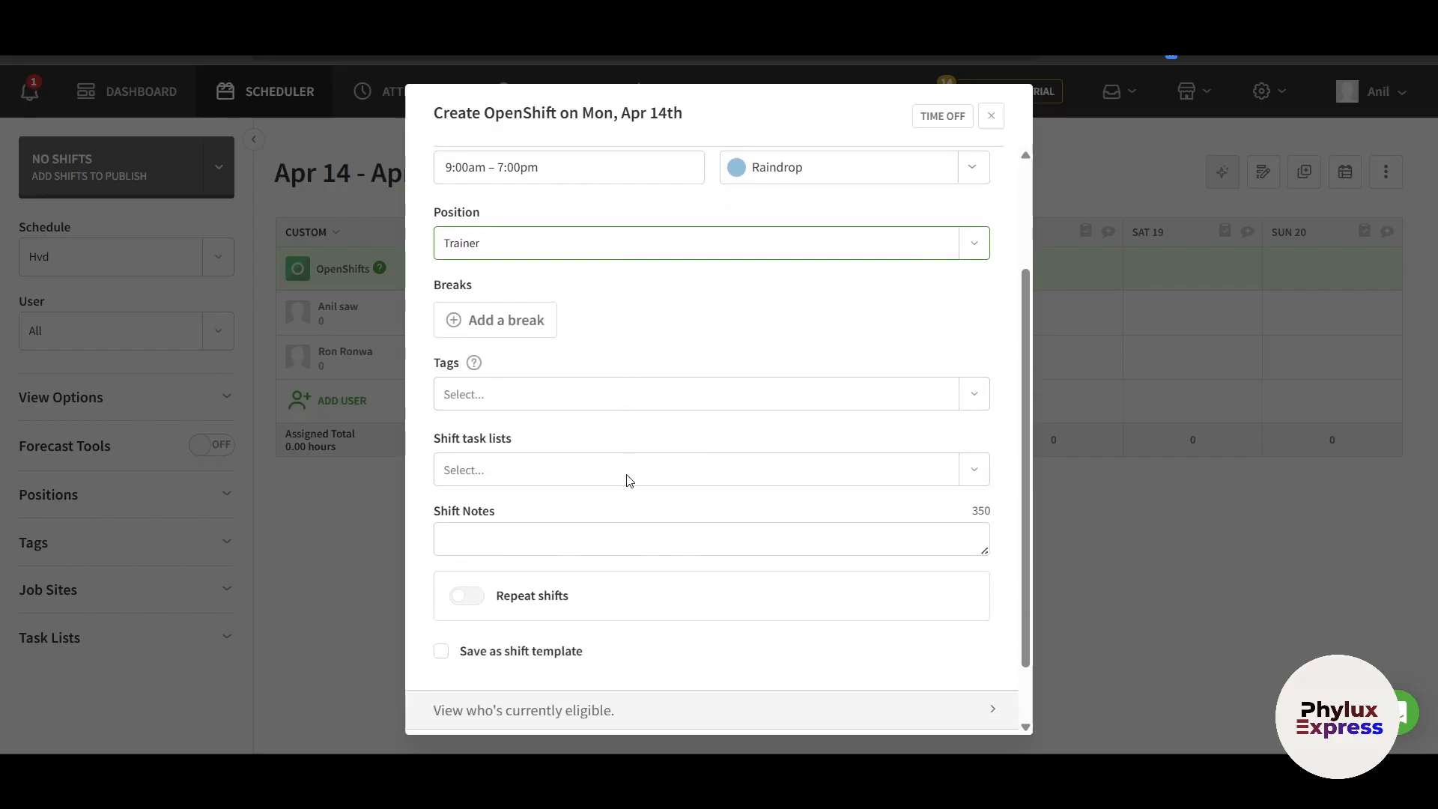
pyautogui.click(504, 286)
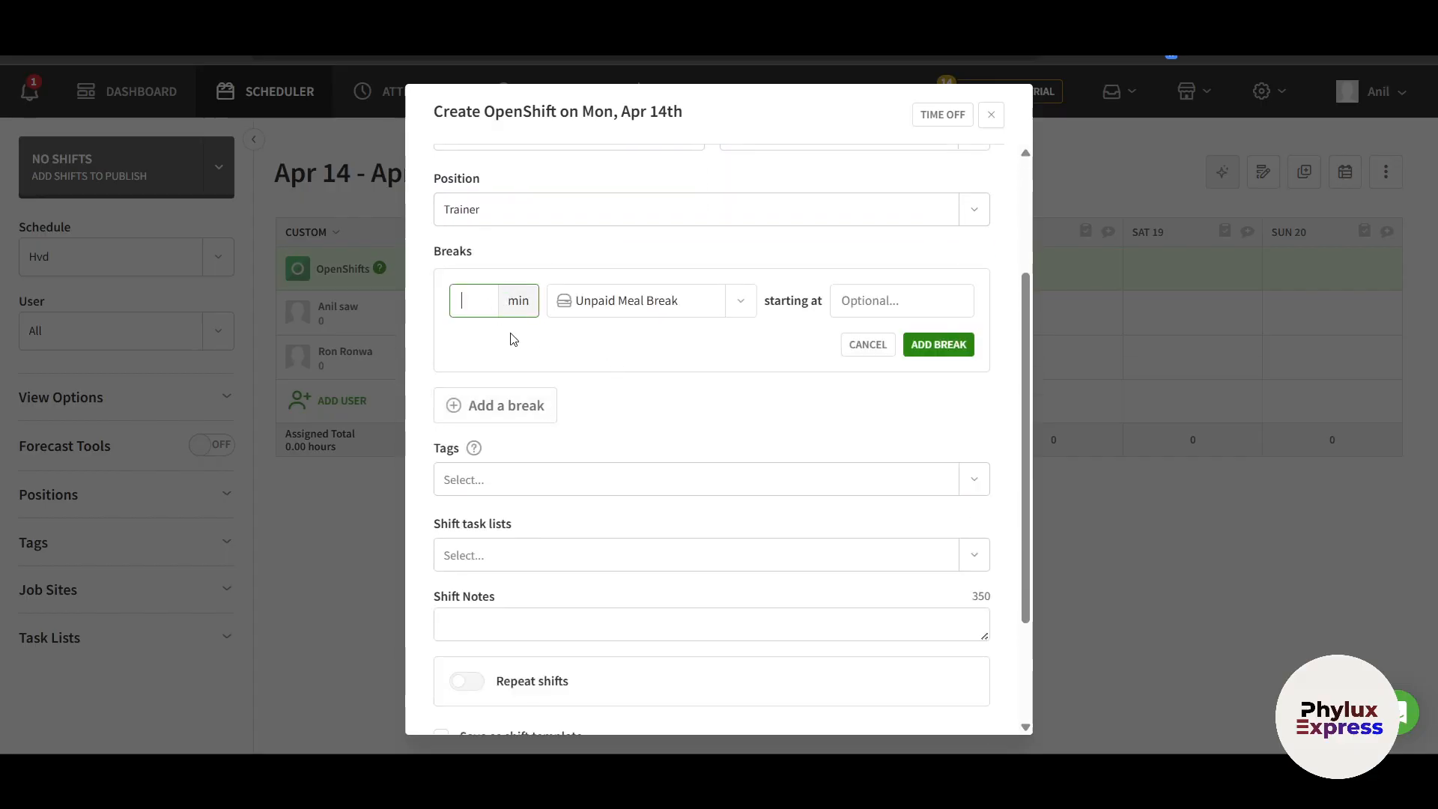
pyautogui.click(866, 308)
pyautogui.write('15')
pyautogui.click(926, 351)
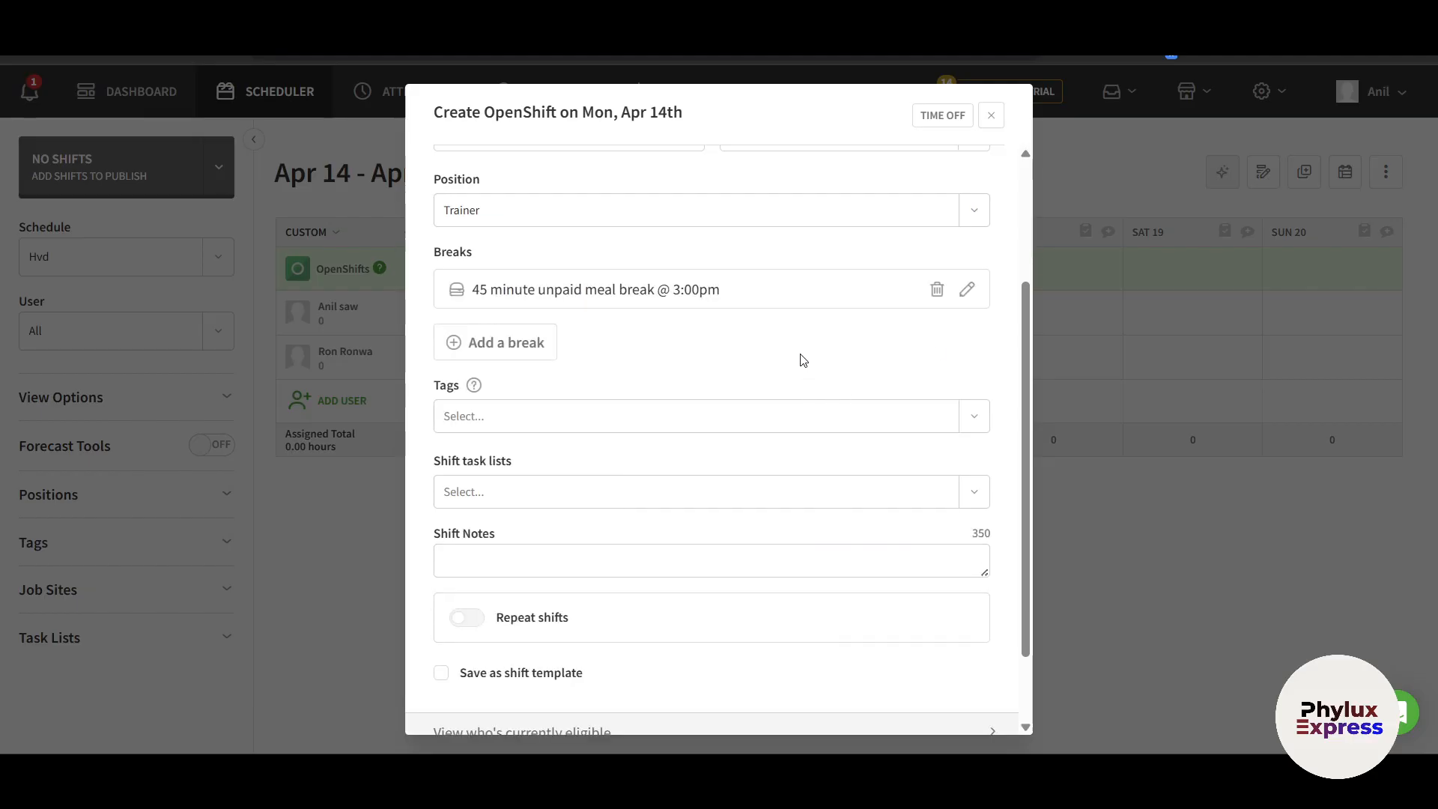
pyautogui.scroll(-2, 802, 361)
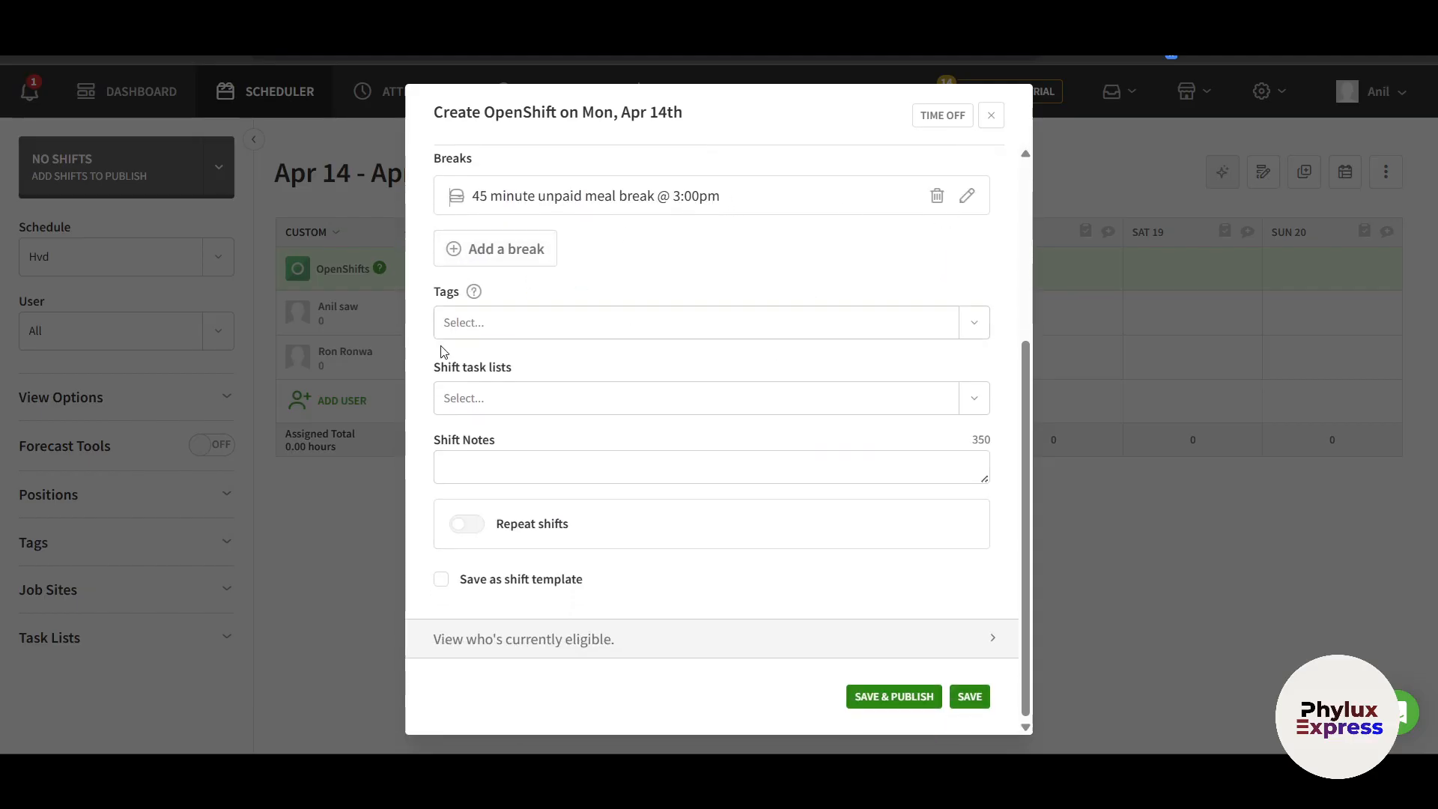
pyautogui.scroll(1, 567, 304)
pyautogui.scroll(-1, 567, 303)
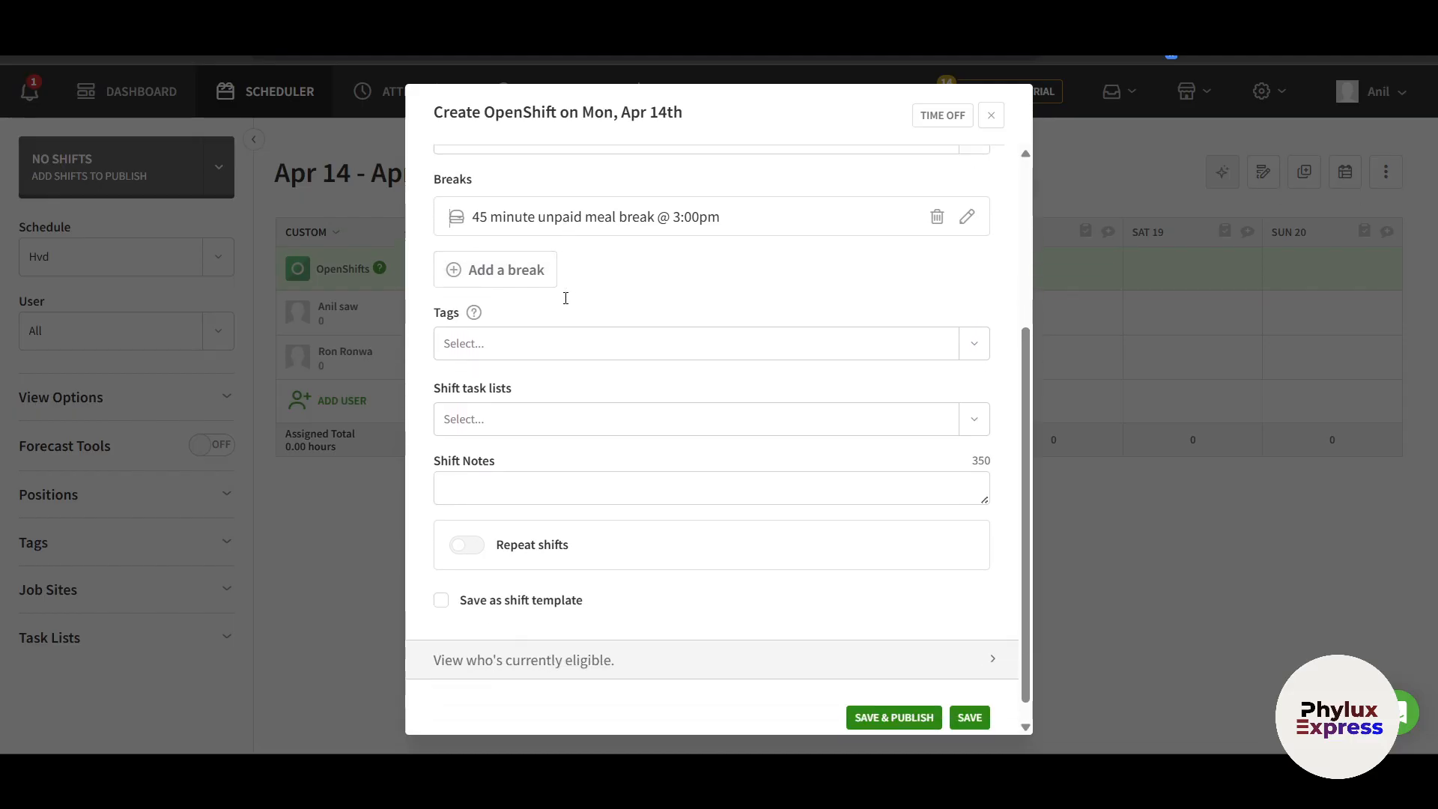
# Check the tag choices, finding none, then view the available shift task lists
pyautogui.click(494, 322)
pyautogui.click(683, 295)
pyautogui.click(973, 322)
pyautogui.click(690, 266)
pyautogui.click(452, 390)
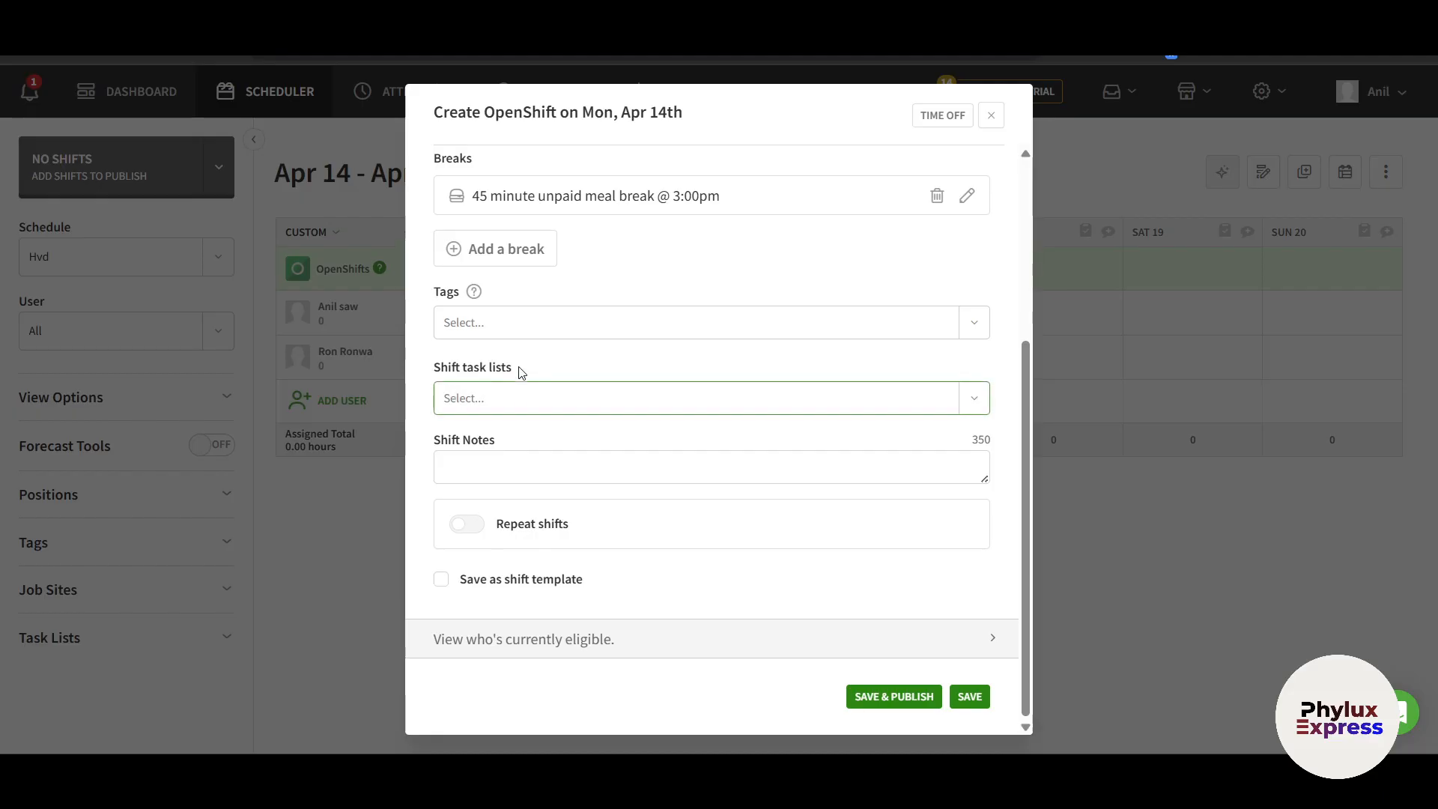
pyautogui.click(520, 407)
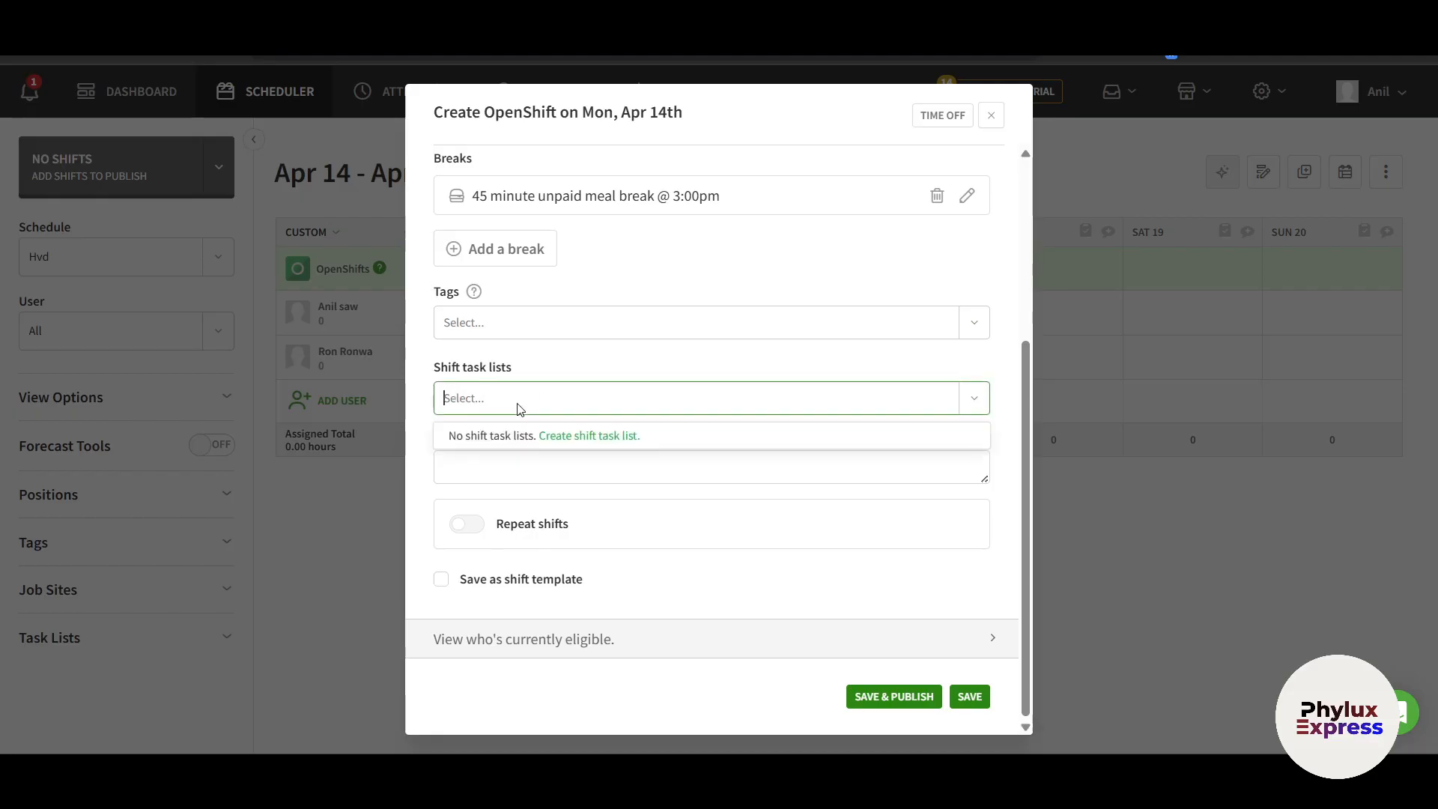
# Create a new Shift Tasks list named 'Task 1'
pyautogui.click(566, 435)
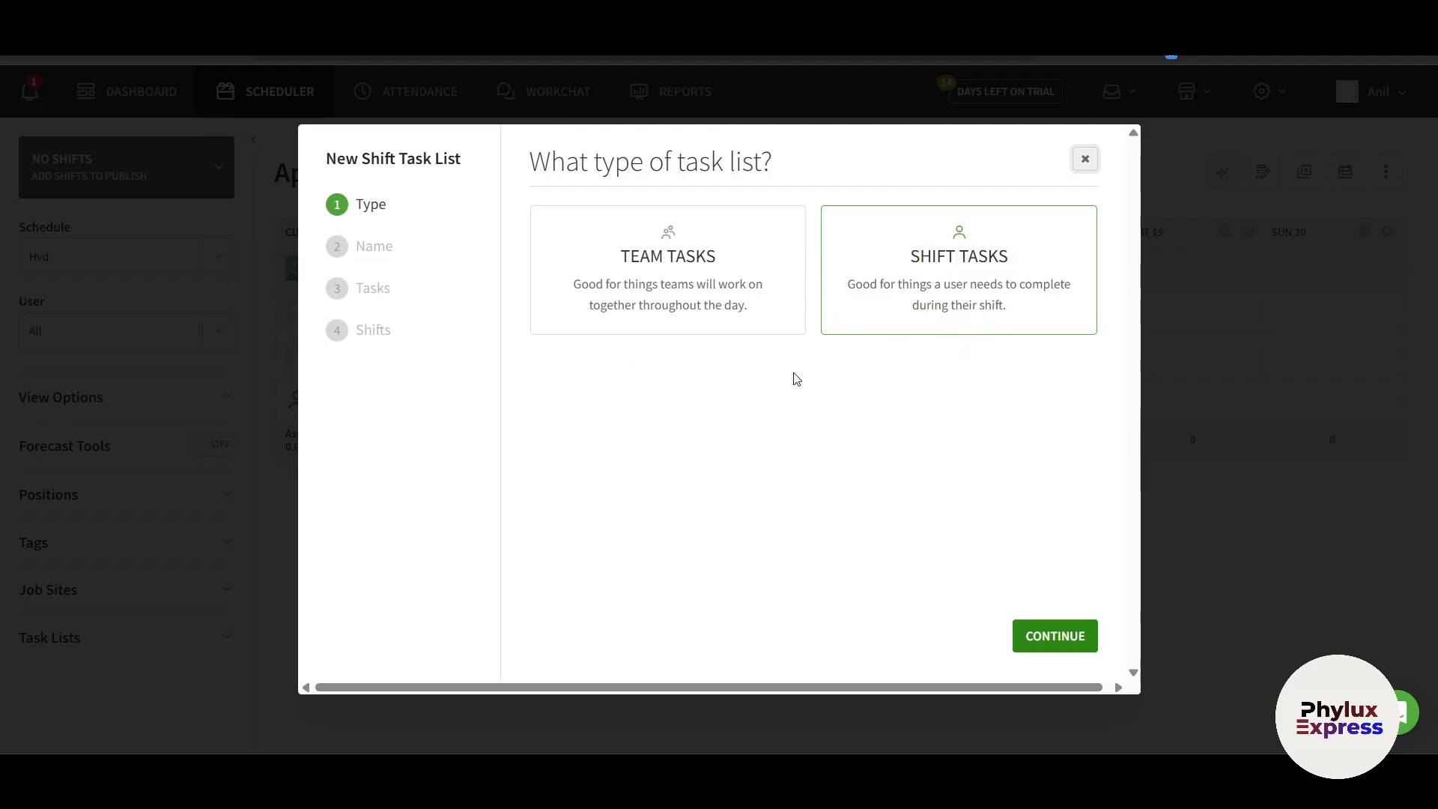
pyautogui.click(1060, 644)
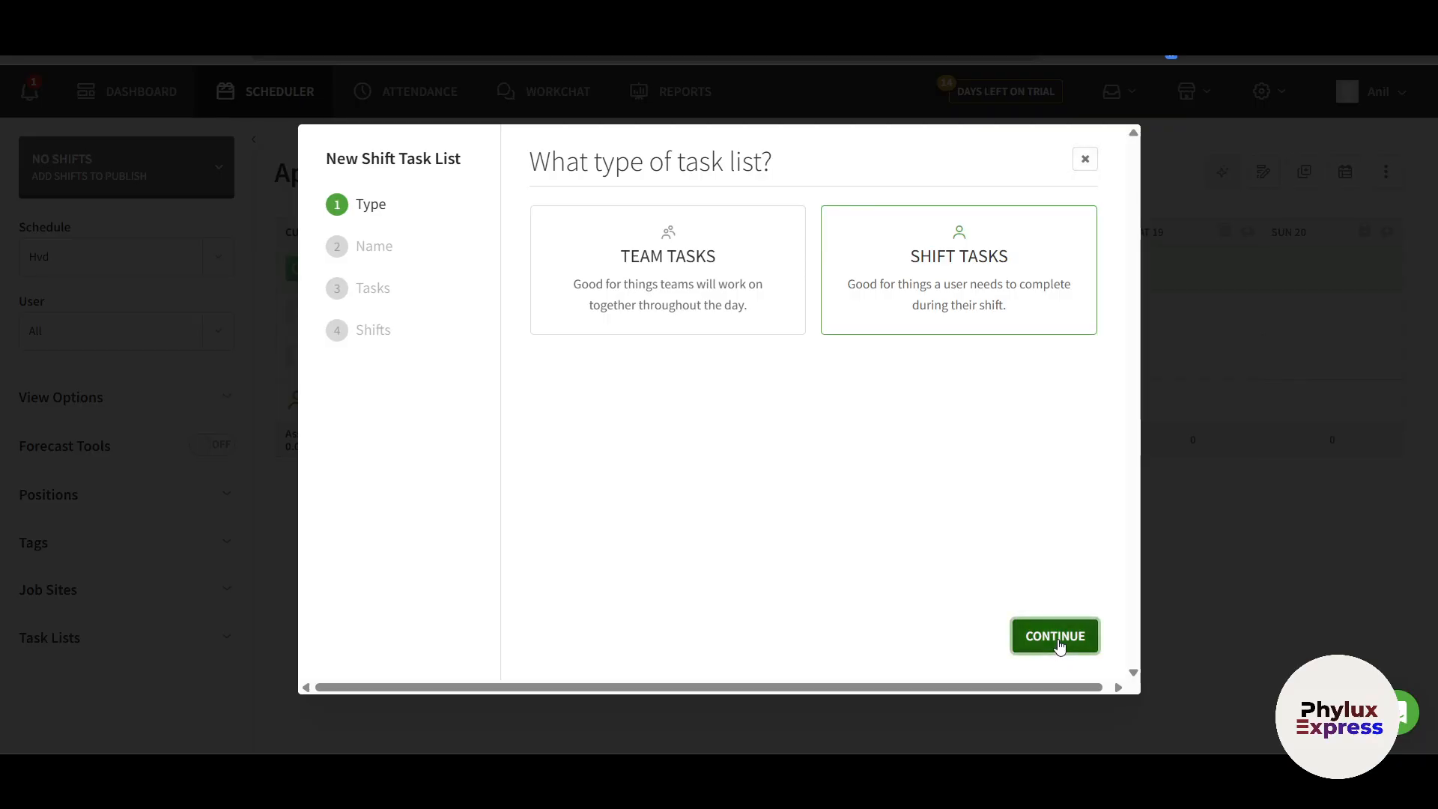
pyautogui.click(596, 217)
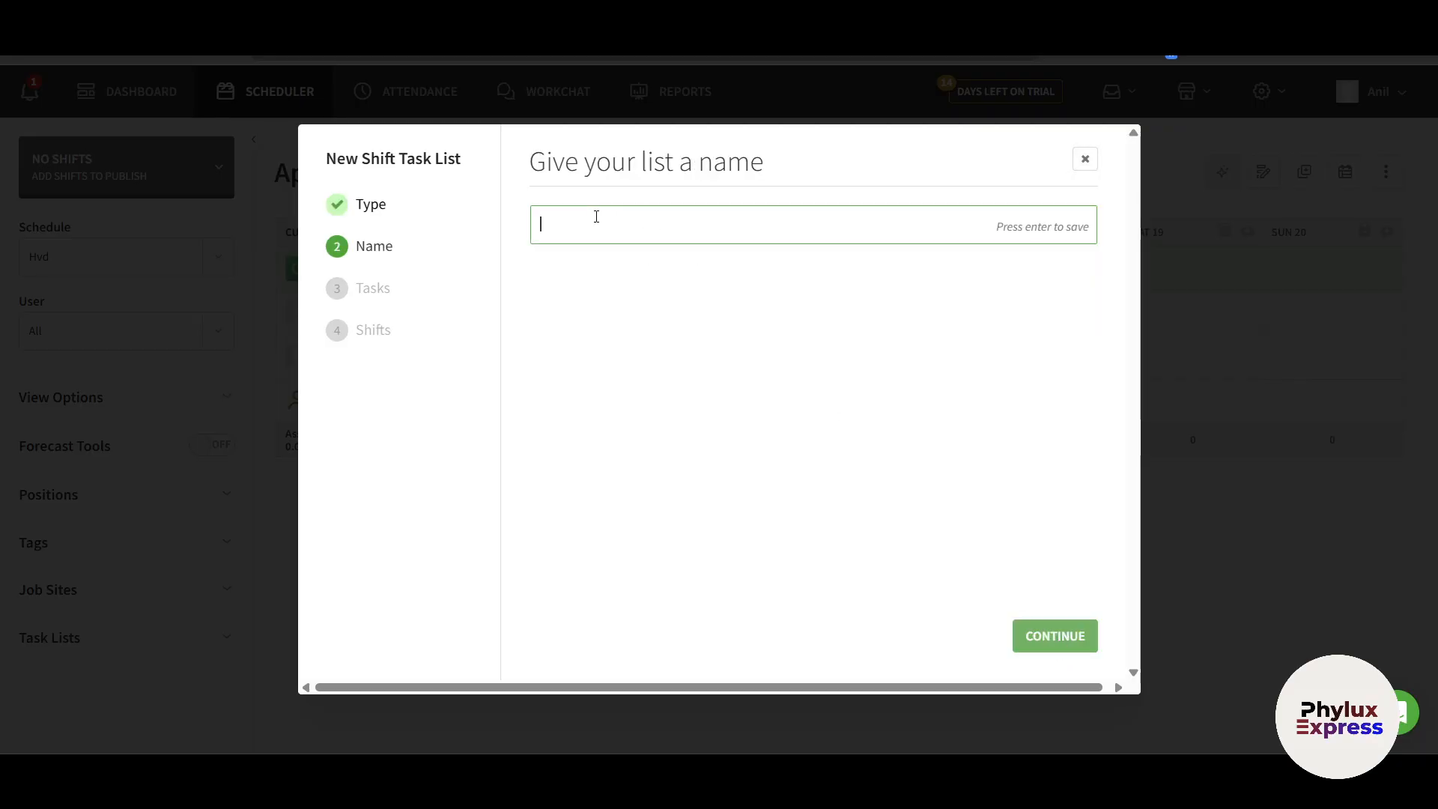
pyautogui.write('Task 1')
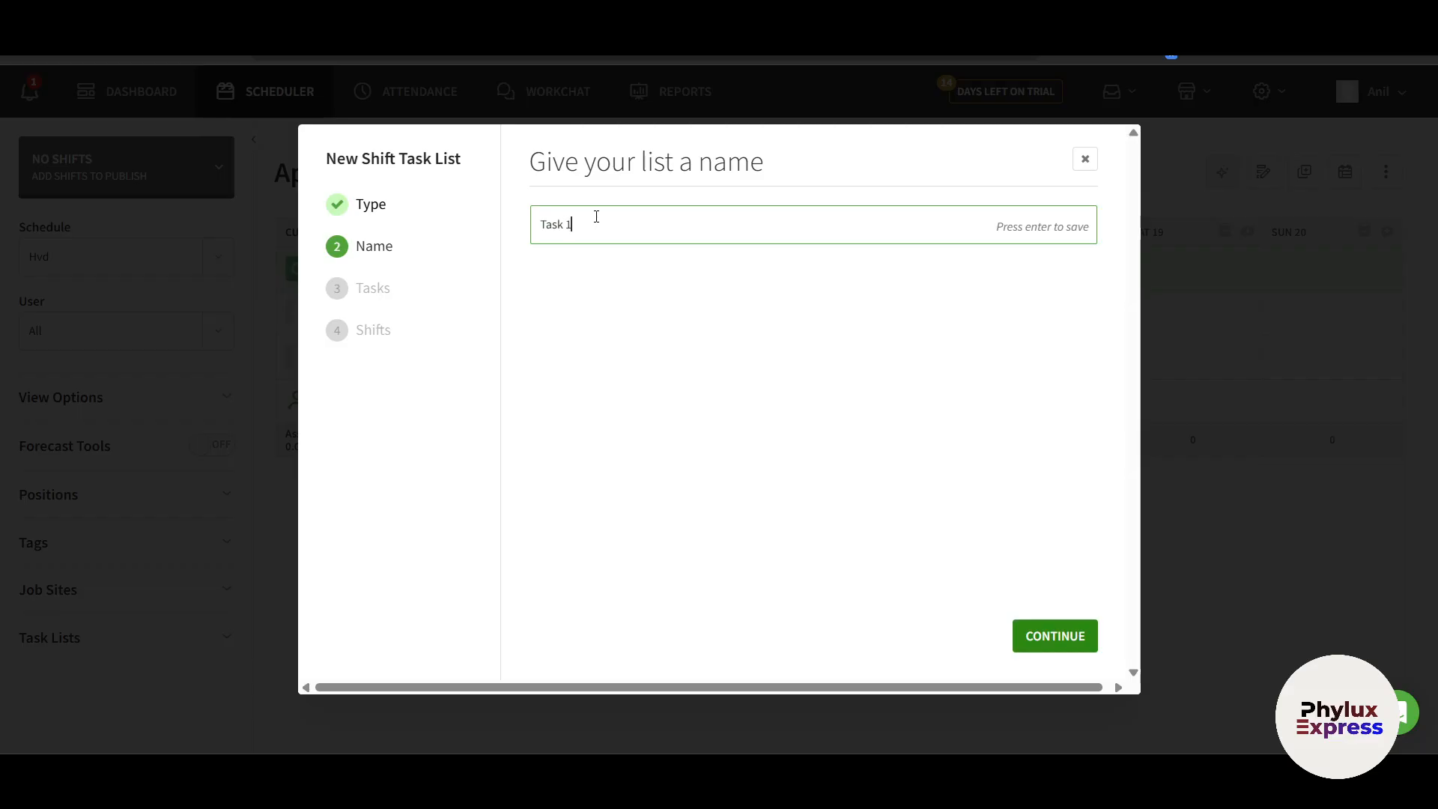
pyautogui.click(1026, 635)
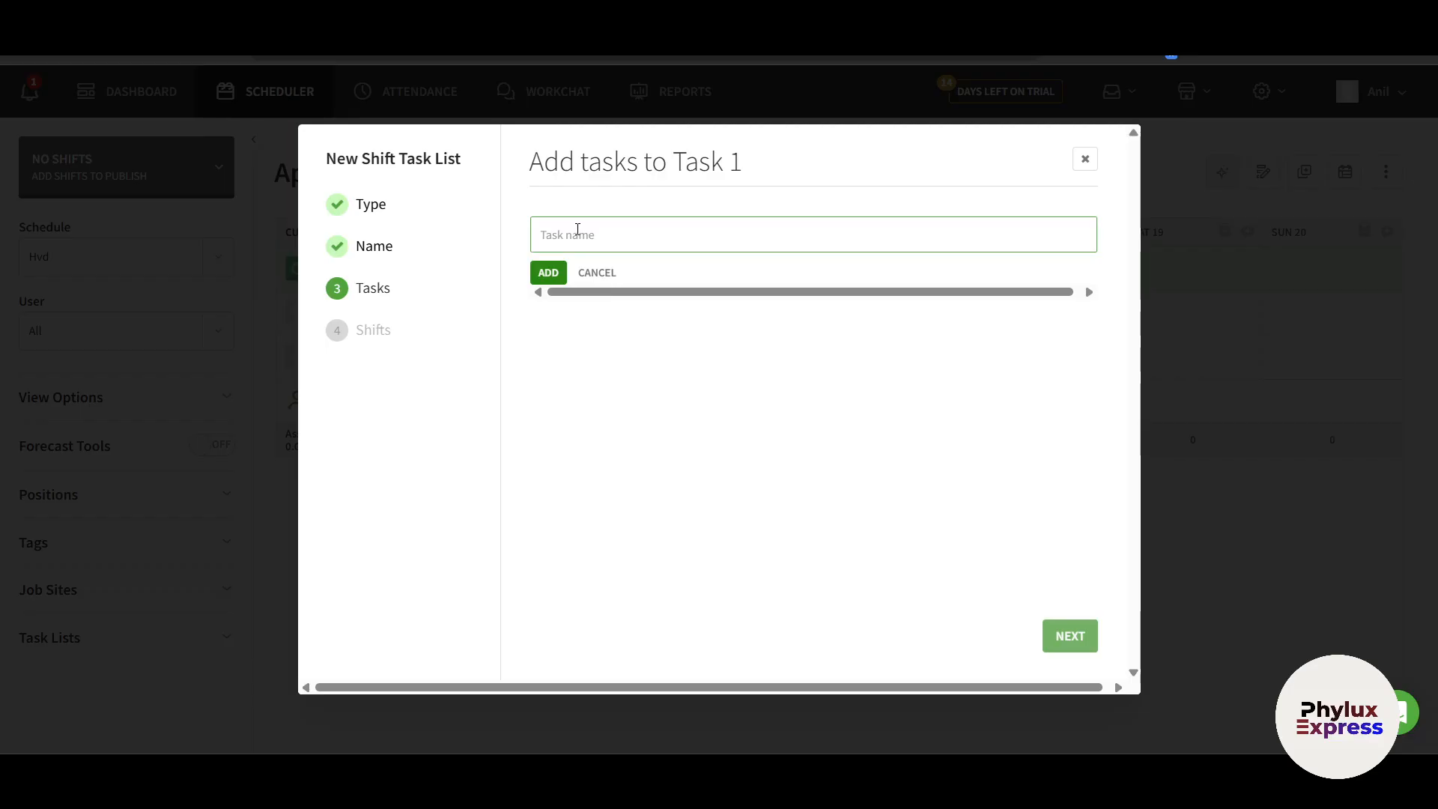
# Add the tasks 'Complete xyz work' and 'sub task 2' to the list
pyautogui.write('Complete xyz work')
pyautogui.click(548, 273)
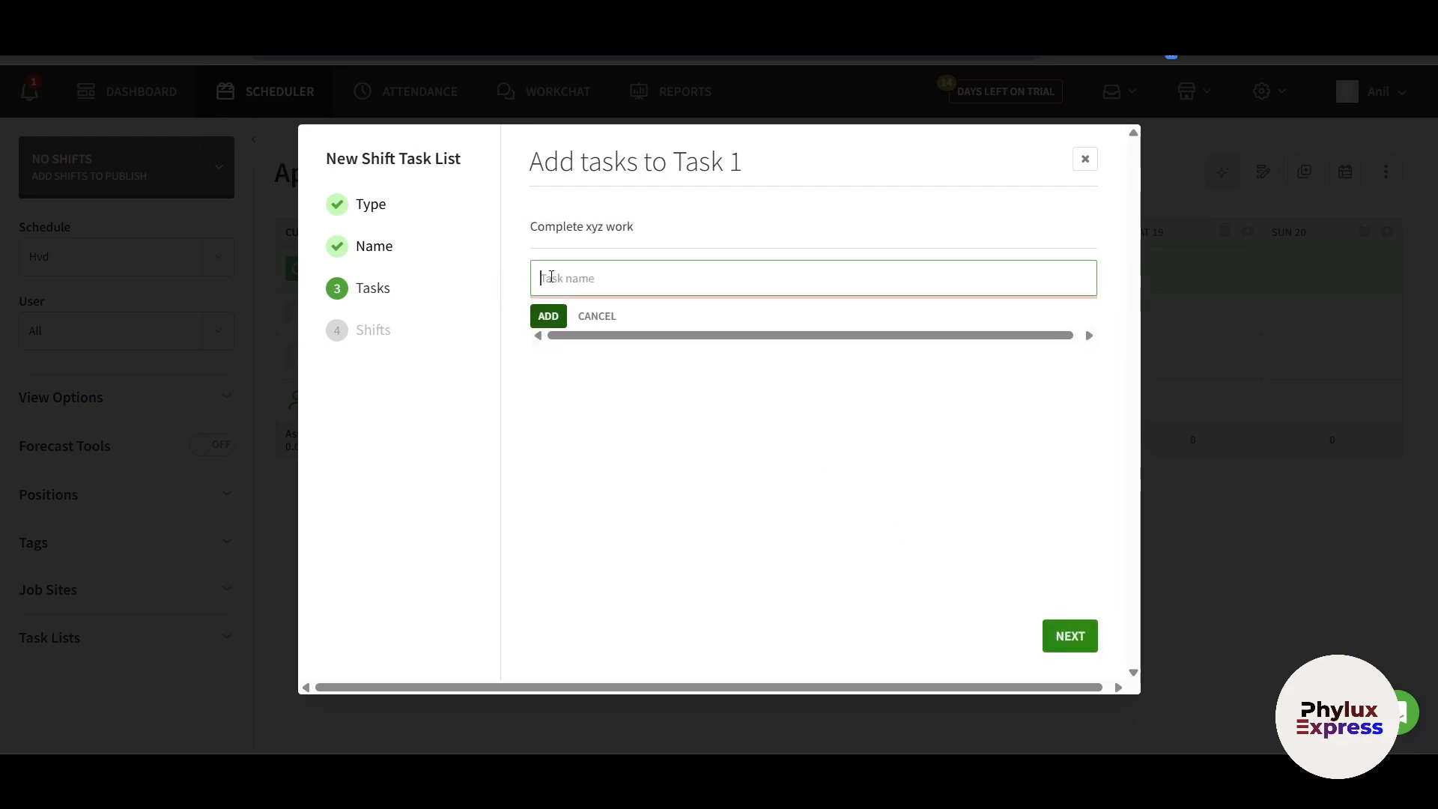
pyautogui.write('complete')
pyautogui.press('BackSpace')
pyautogui.hotkey('ctrl', 'a')
pyautogui.write('s')
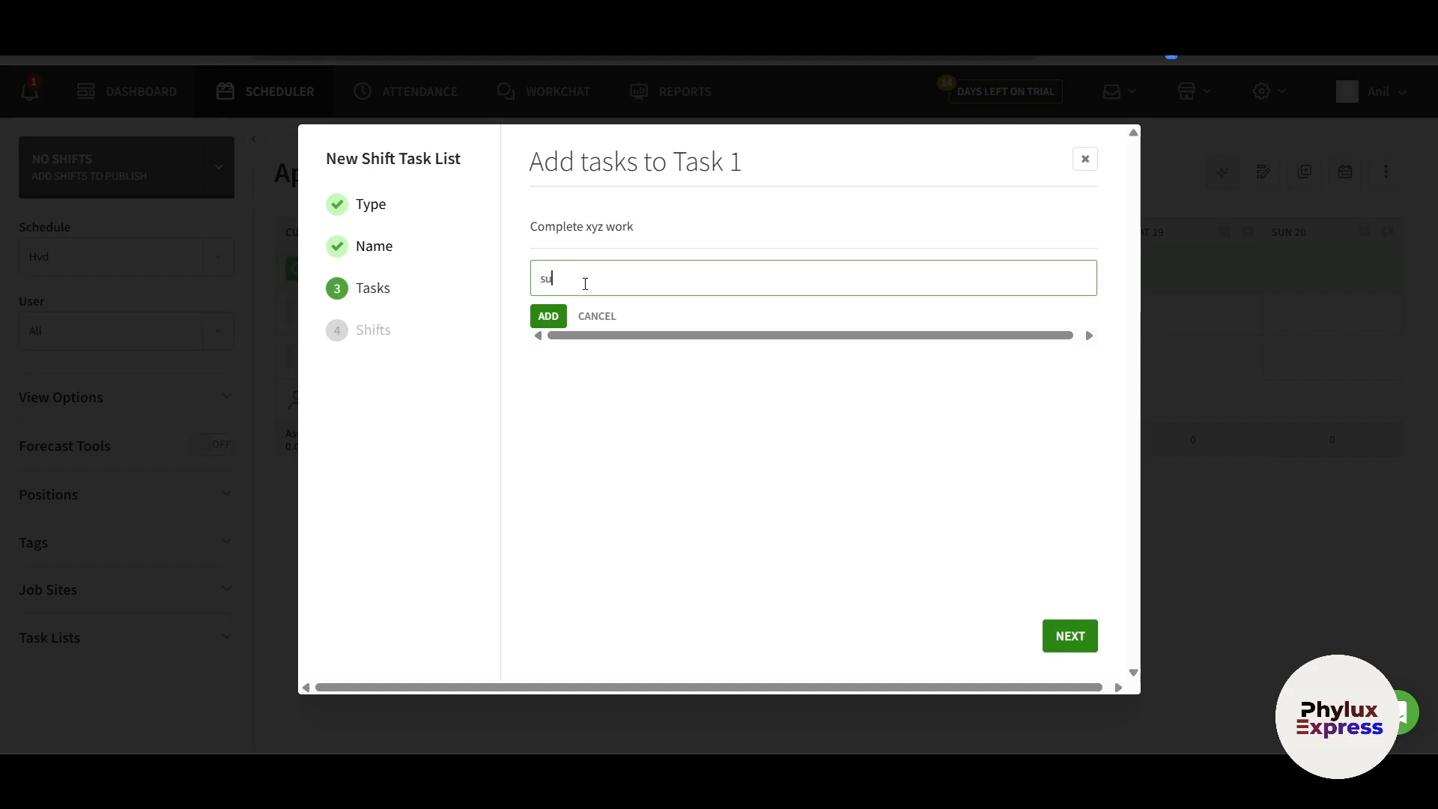
pyautogui.write('ub task 2')
pyautogui.click(545, 315)
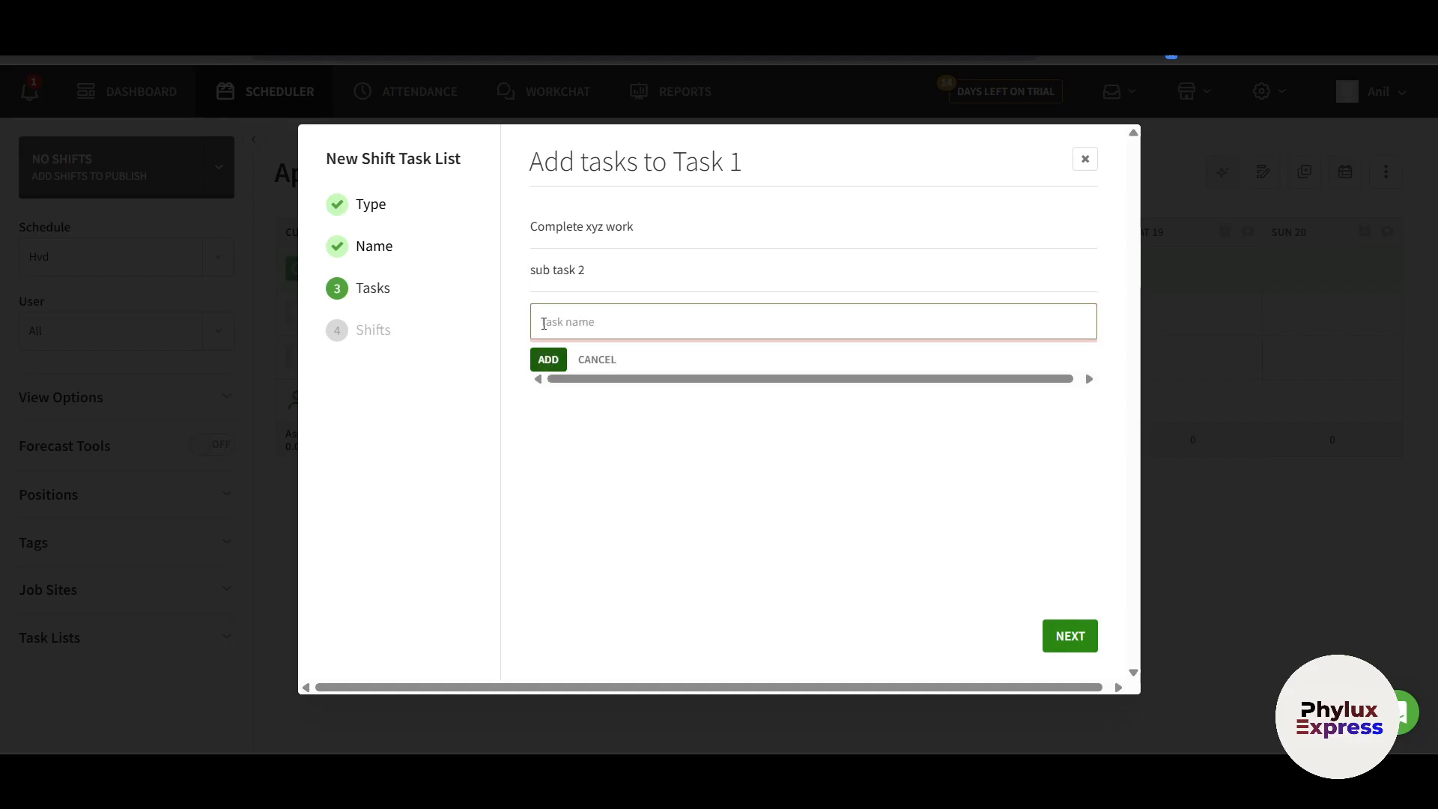
pyautogui.click(1069, 636)
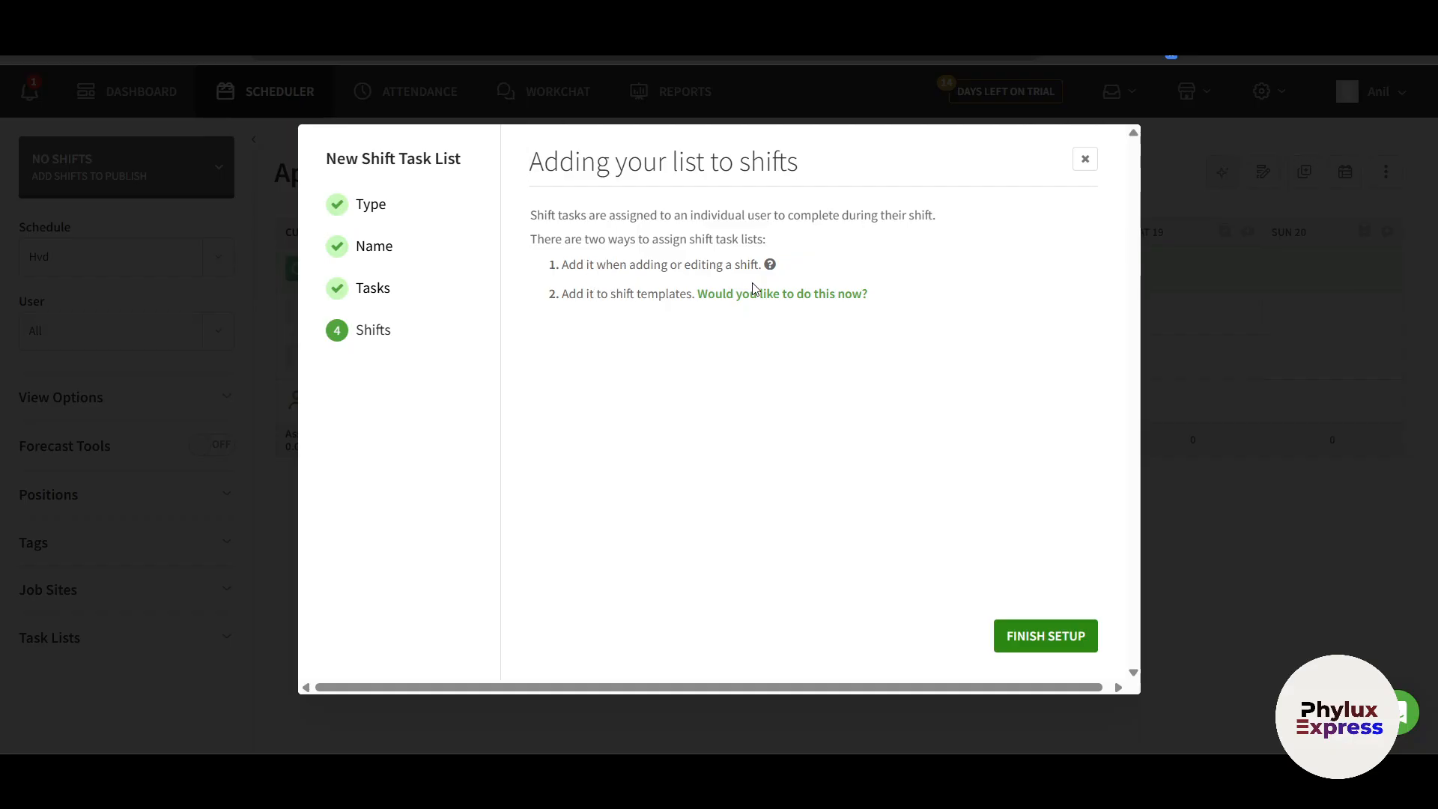
# Finish the task list setup and give the shift the note 'pls join asap'
pyautogui.click(1058, 645)
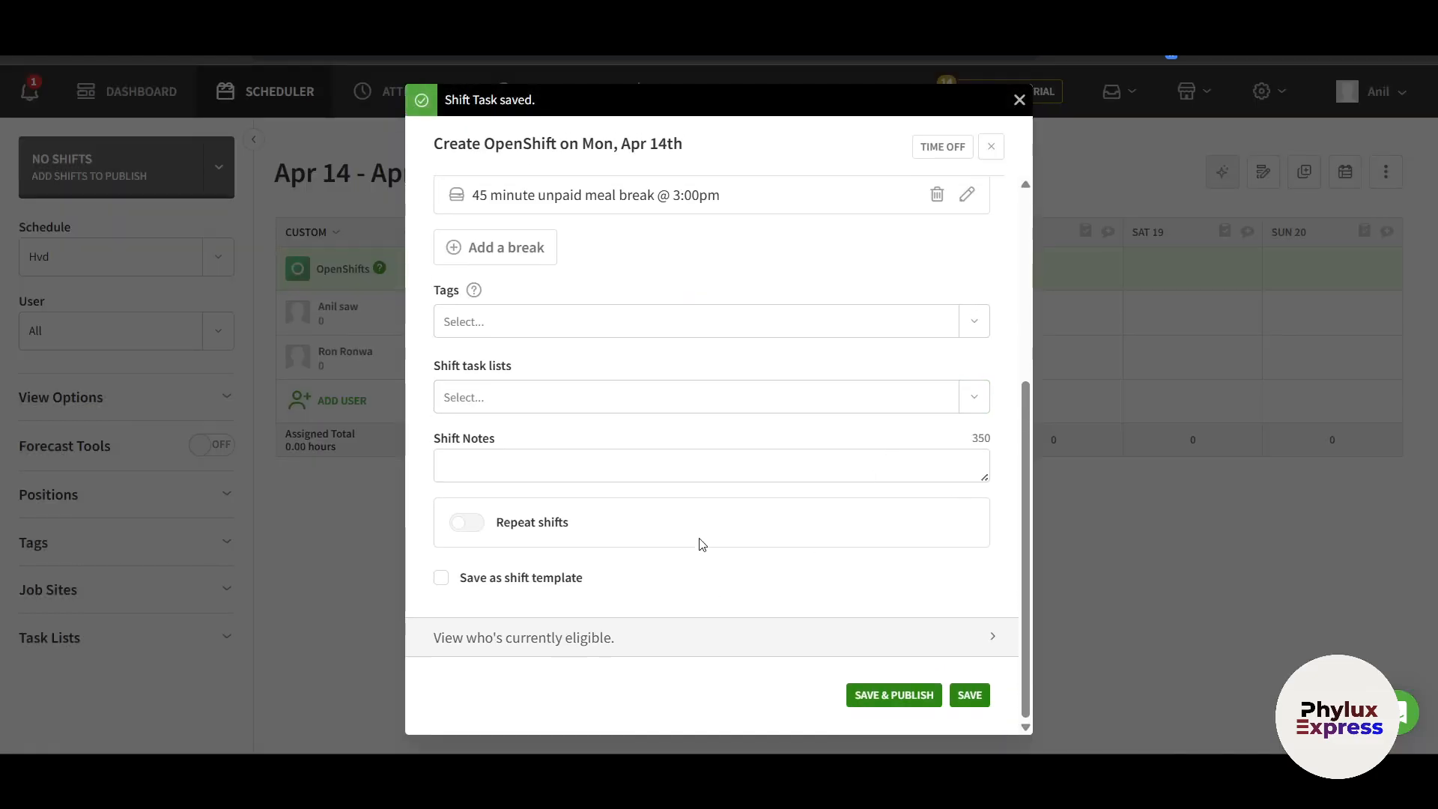
pyautogui.click(742, 458)
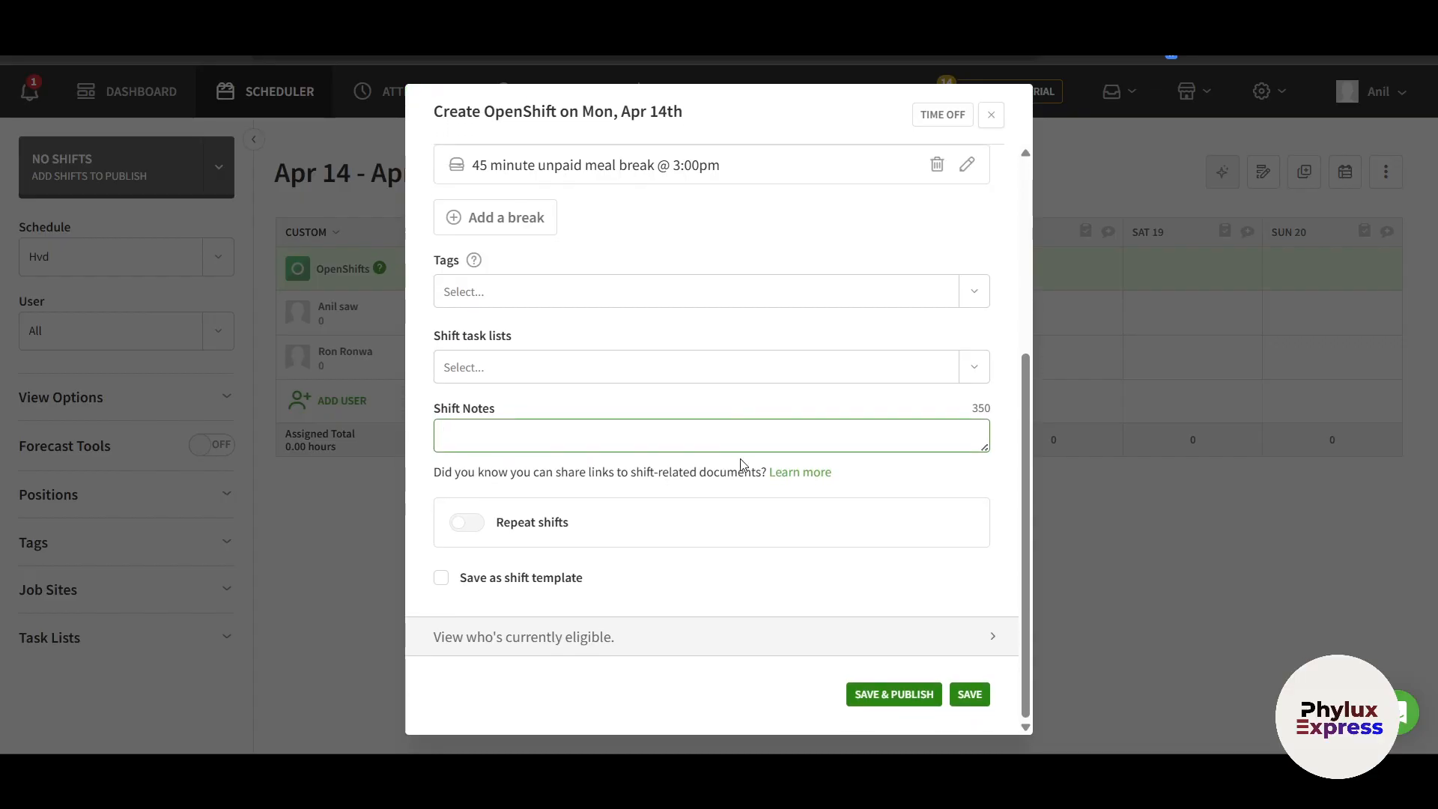
pyautogui.write('pls join asap')
# Repeat the shift weekly until six months out and save it as a shift template
pyautogui.click(465, 526)
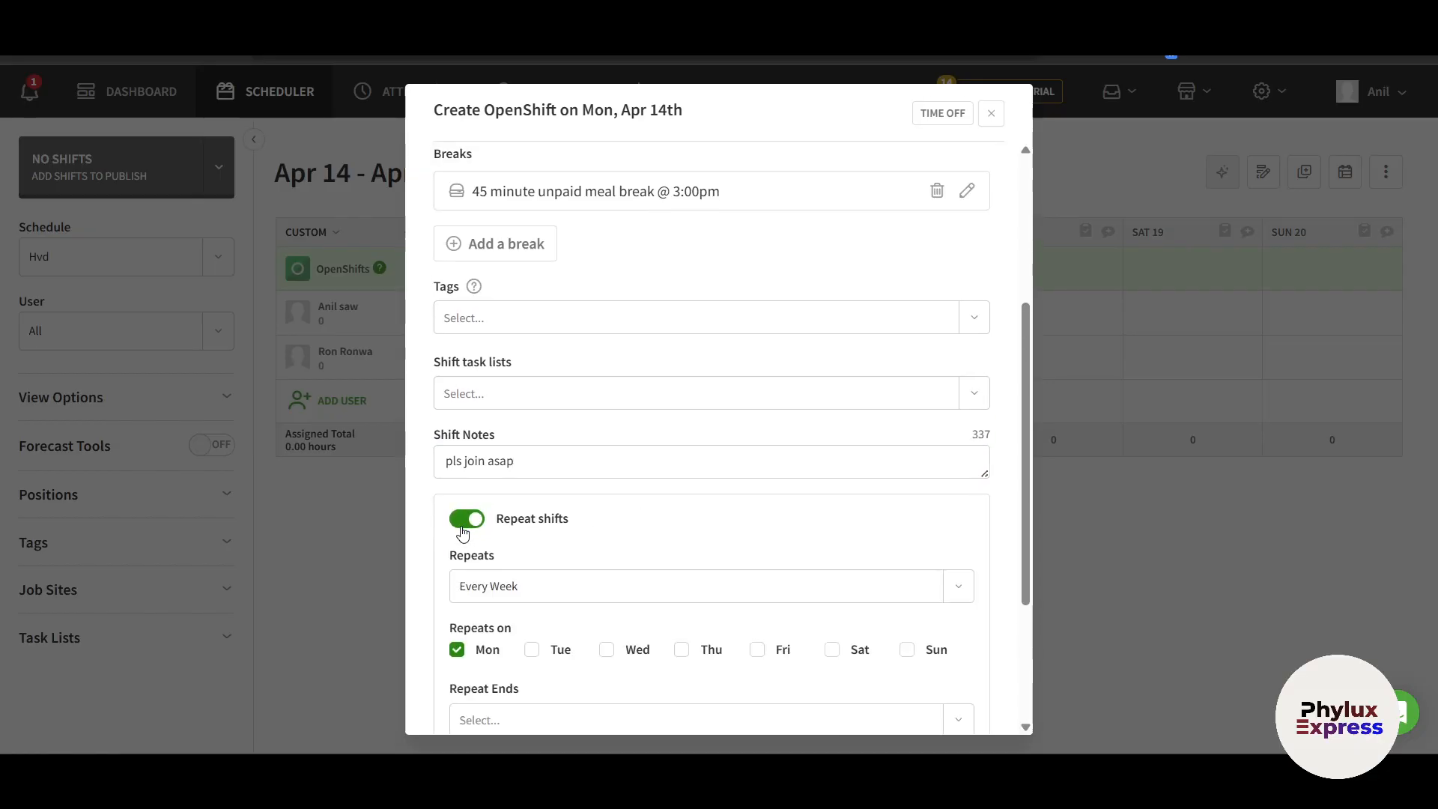
pyautogui.scroll(-3, 599, 563)
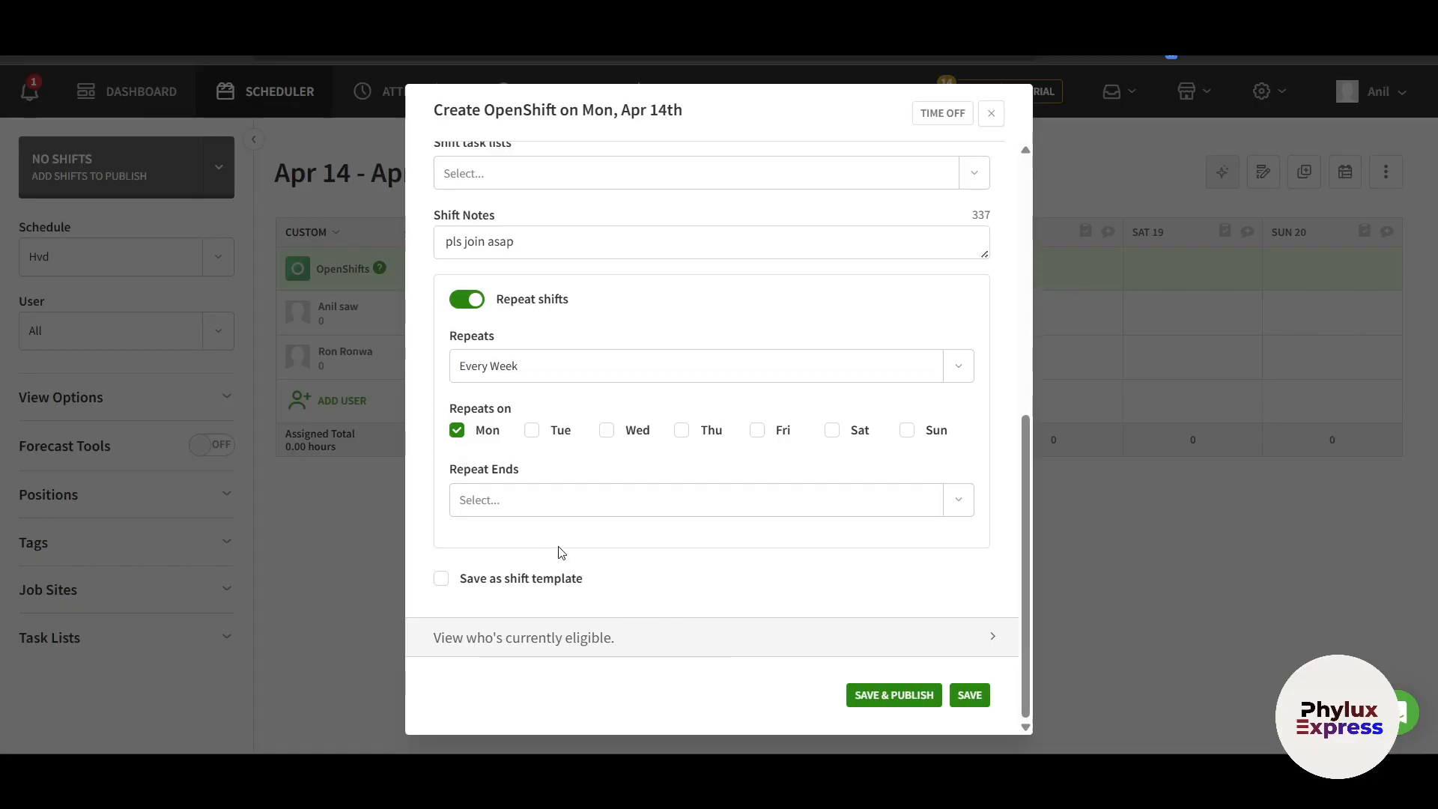
pyautogui.click(525, 504)
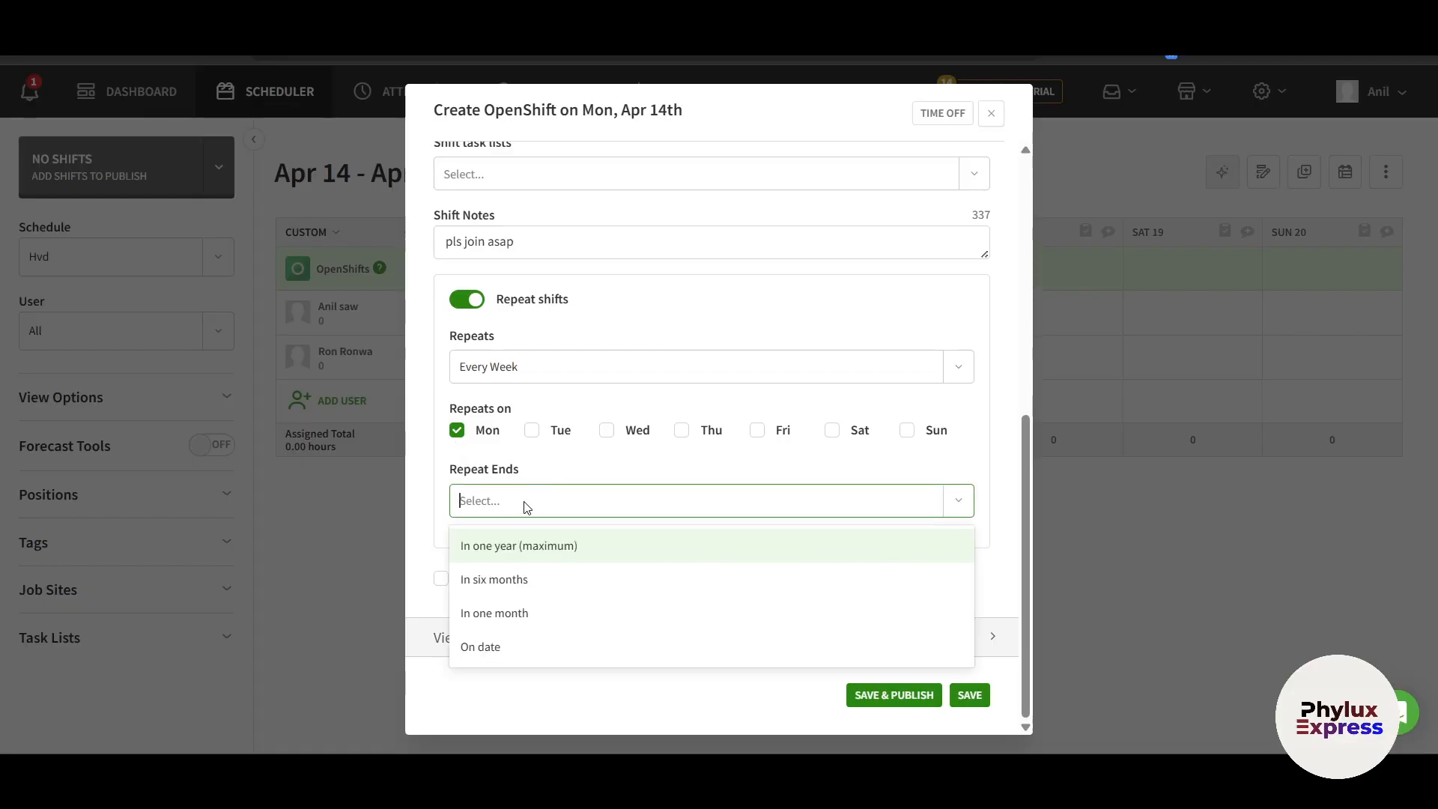
pyautogui.click(498, 582)
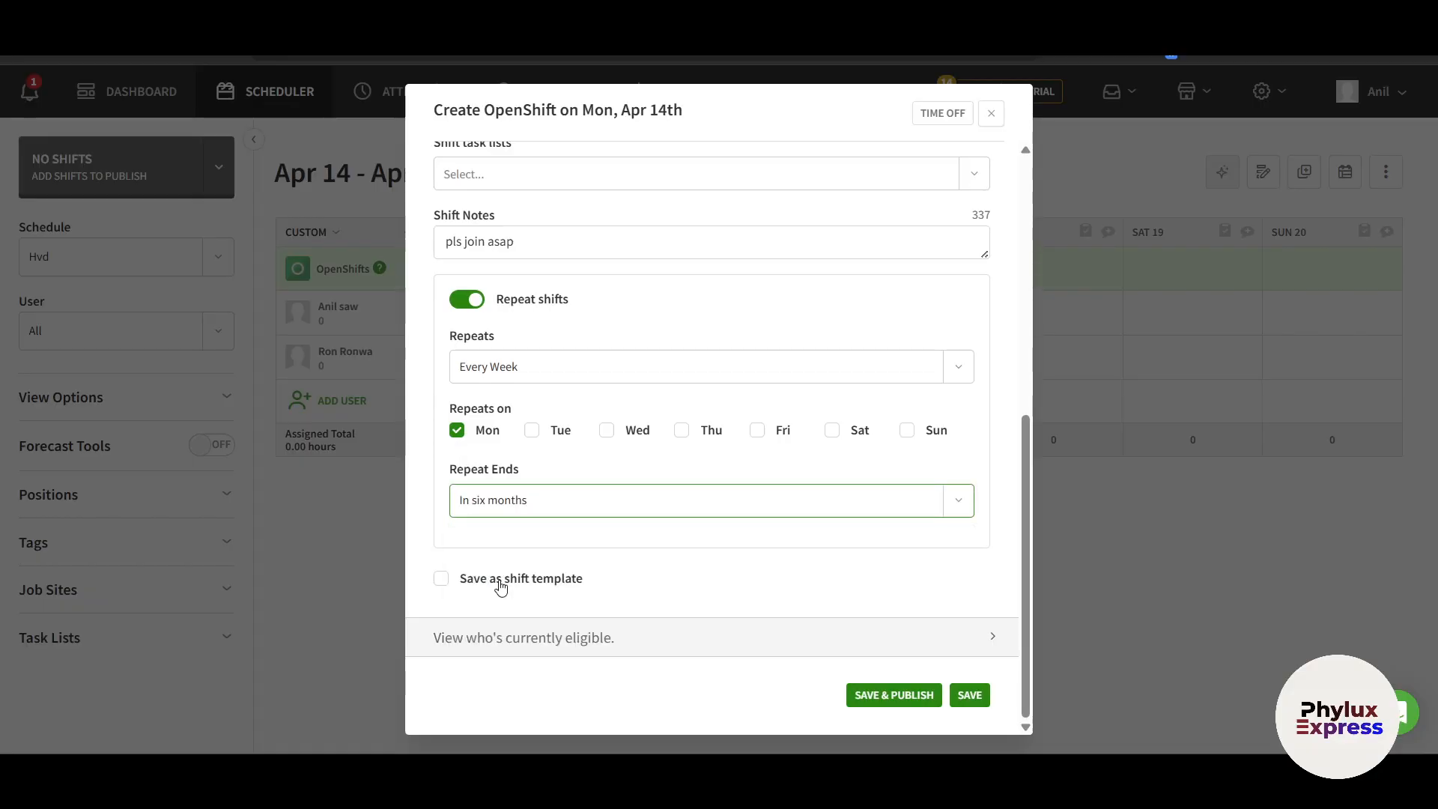
pyautogui.click(449, 580)
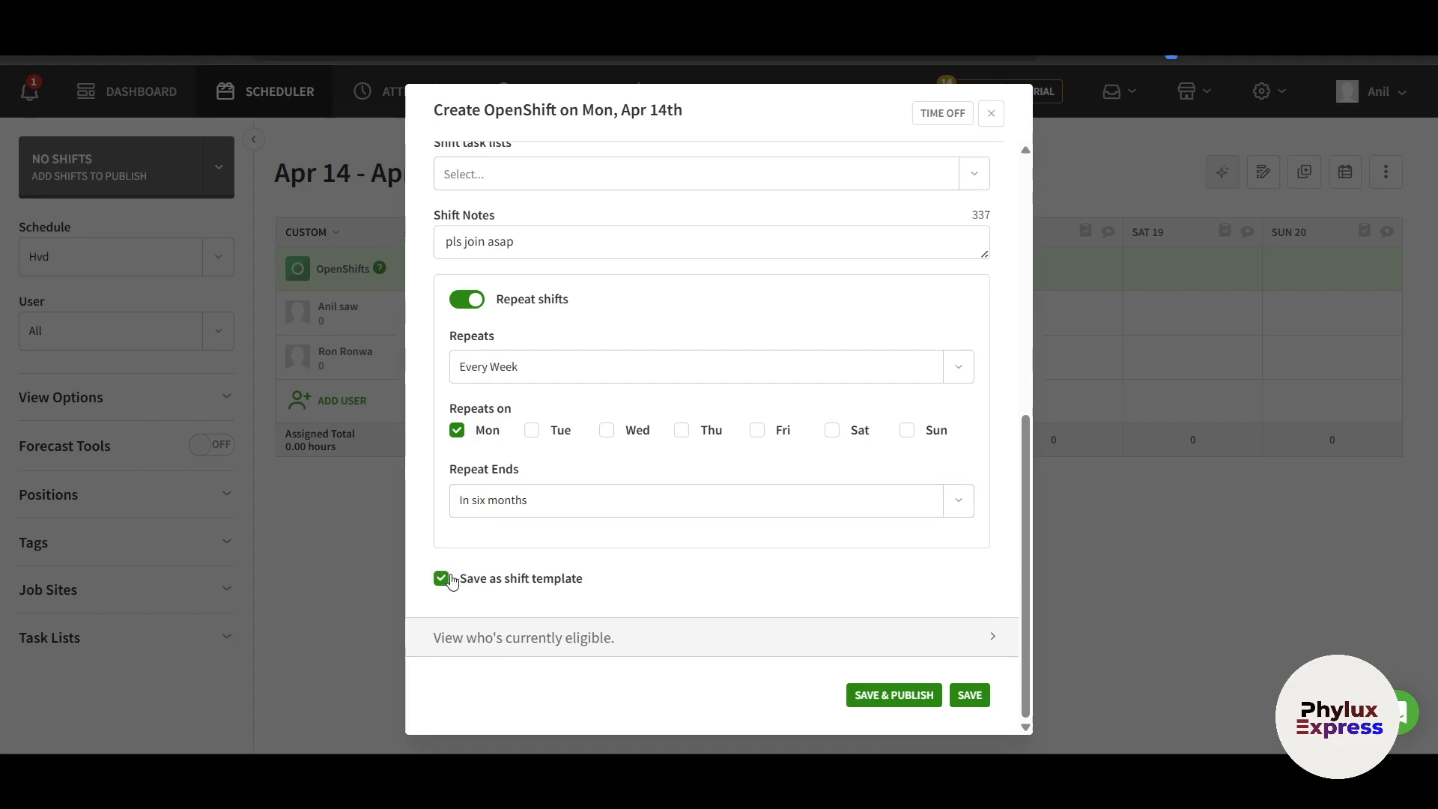
pyautogui.scroll(6, 748, 438)
pyautogui.scroll(1, 750, 438)
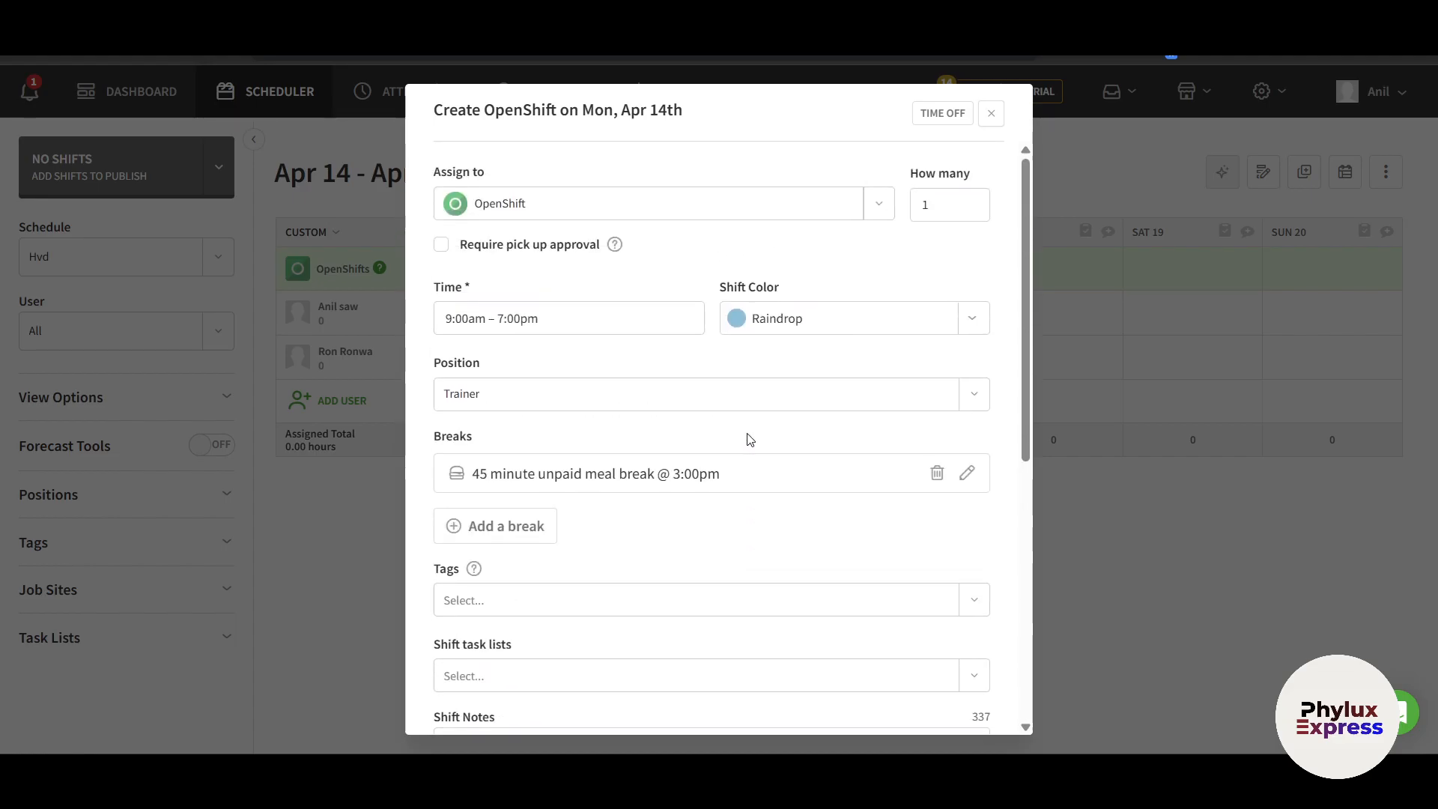
pyautogui.scroll(-7, 749, 439)
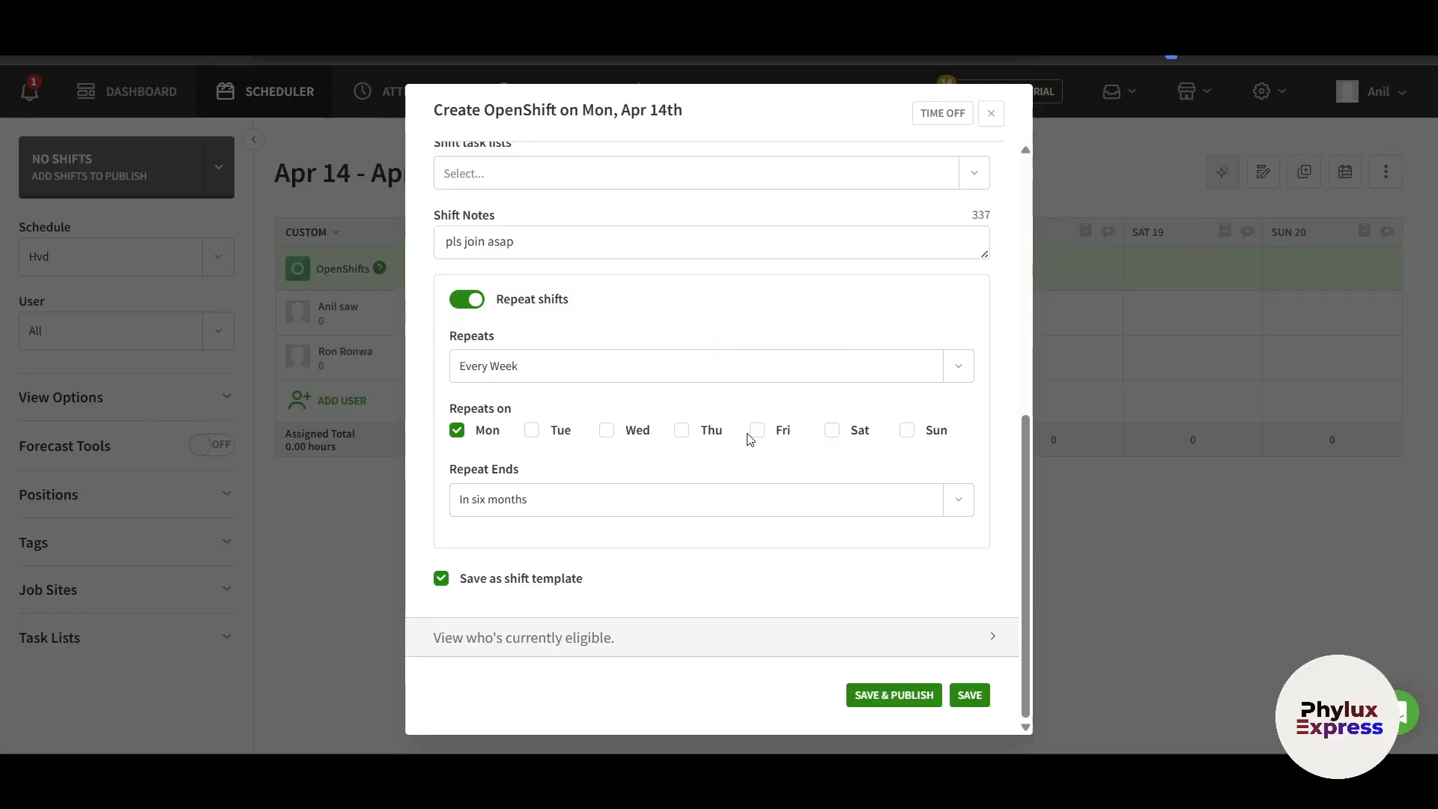
pyautogui.scroll(6, 749, 439)
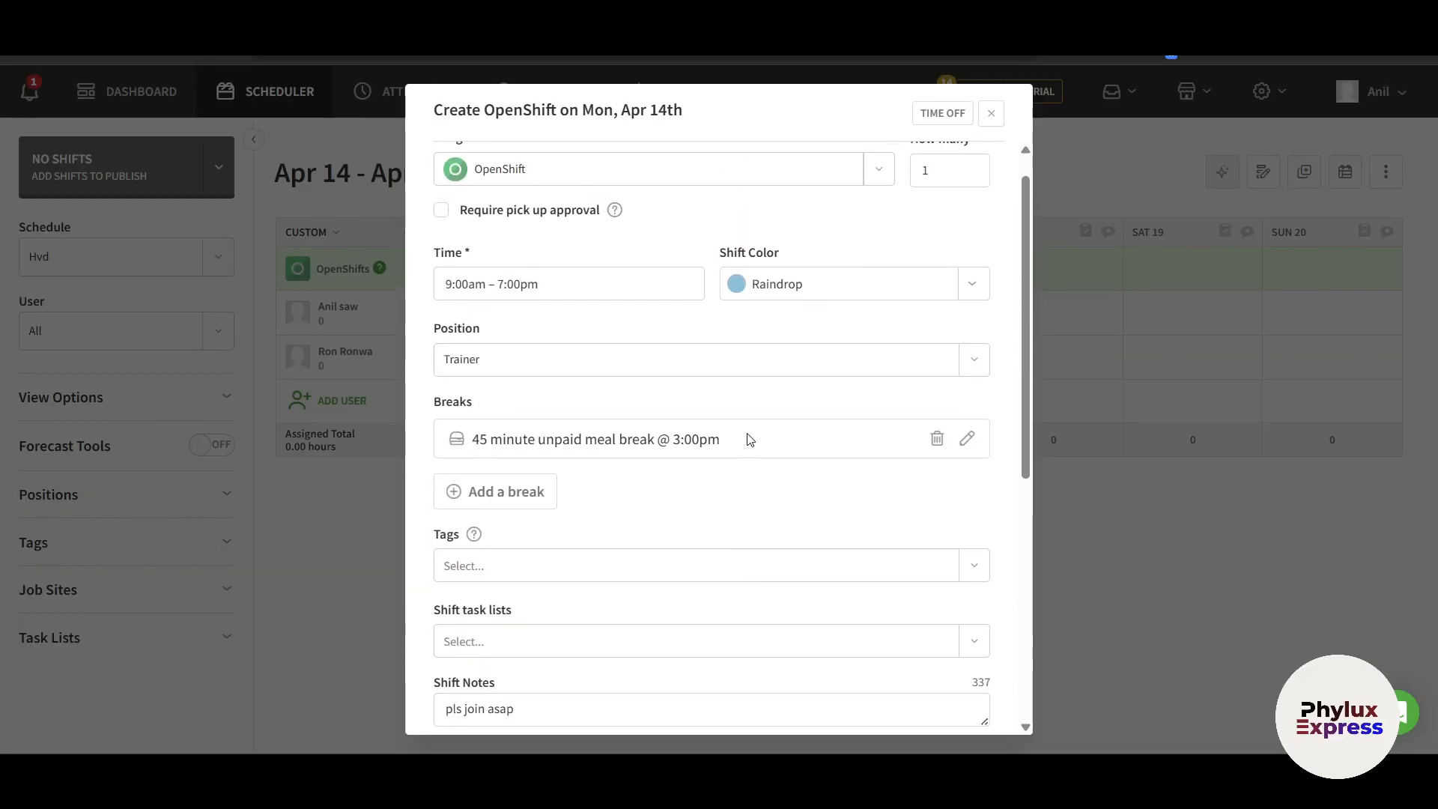
pyautogui.scroll(-6, 750, 438)
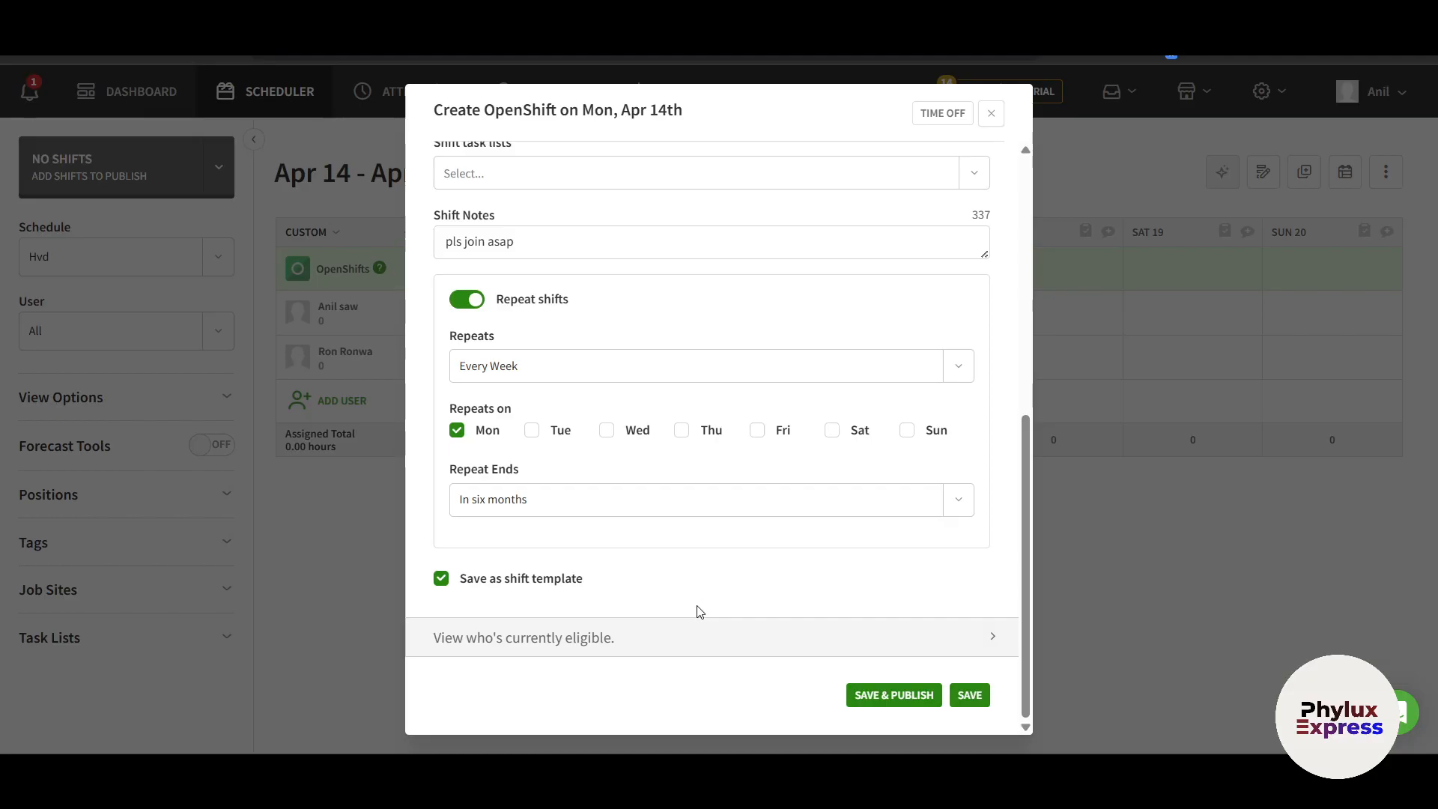
# Publish the open shift, reopen it and review its change history
pyautogui.click(889, 698)
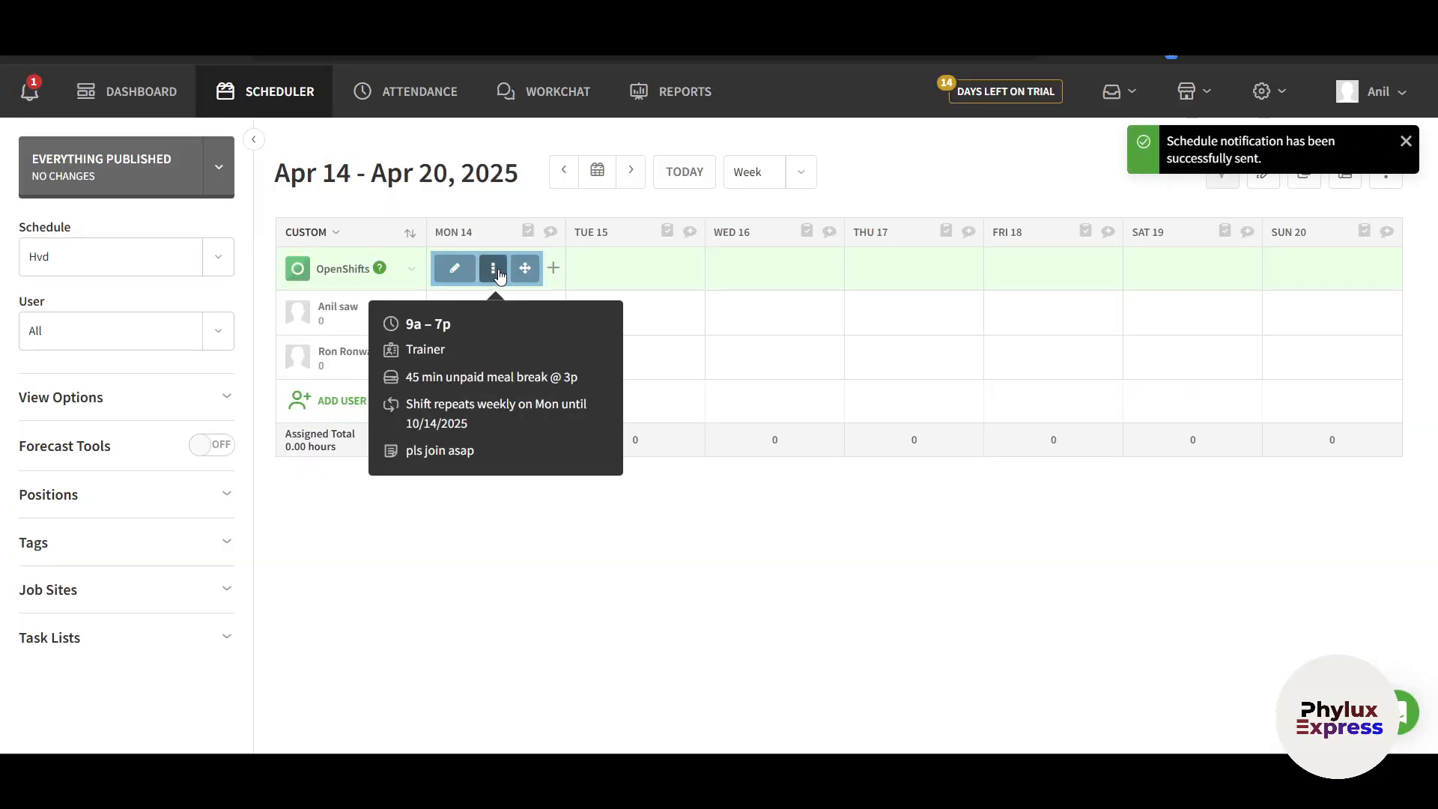
pyautogui.moveTo(462, 274)
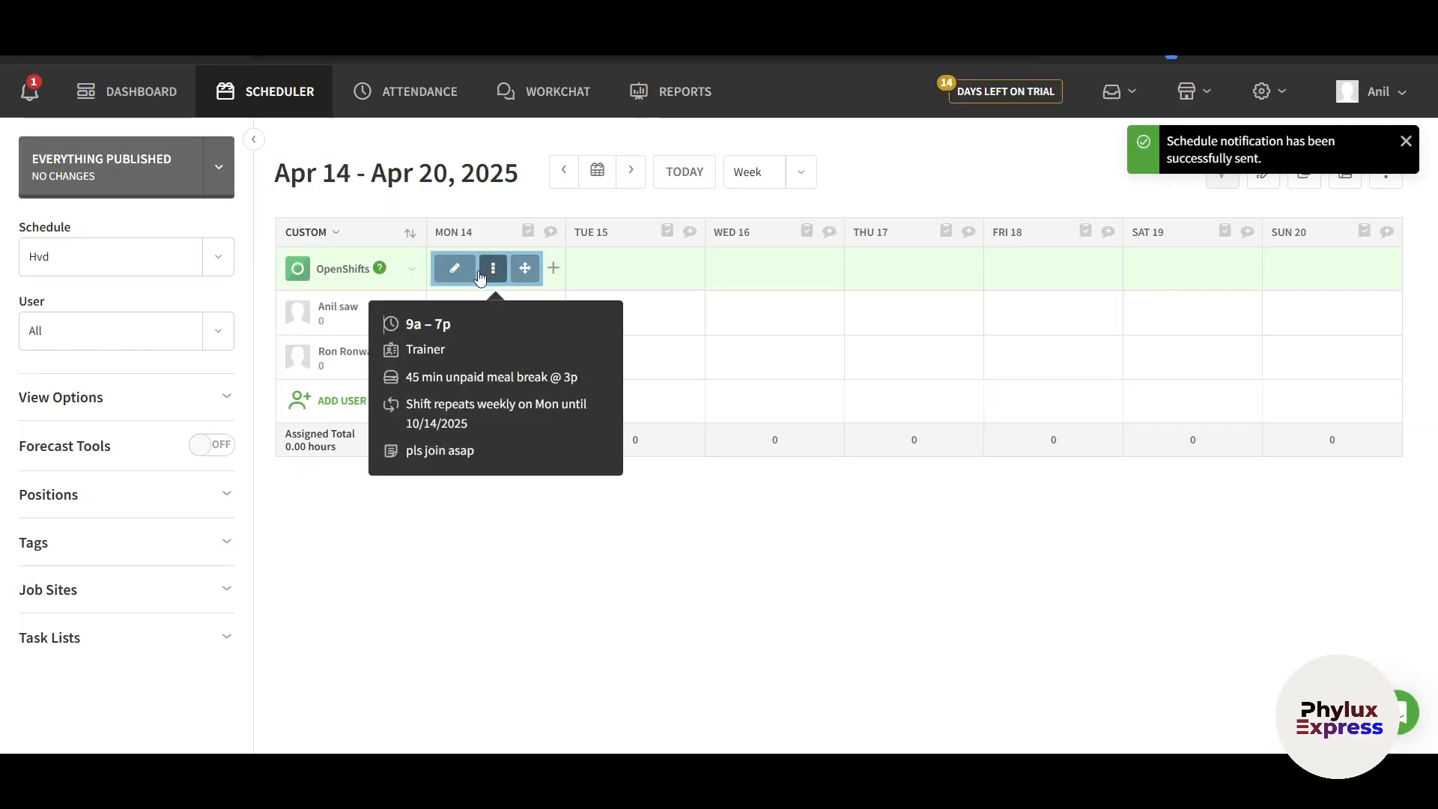
pyautogui.click(462, 274)
pyautogui.scroll(-5, 683, 458)
pyautogui.scroll(5, 685, 455)
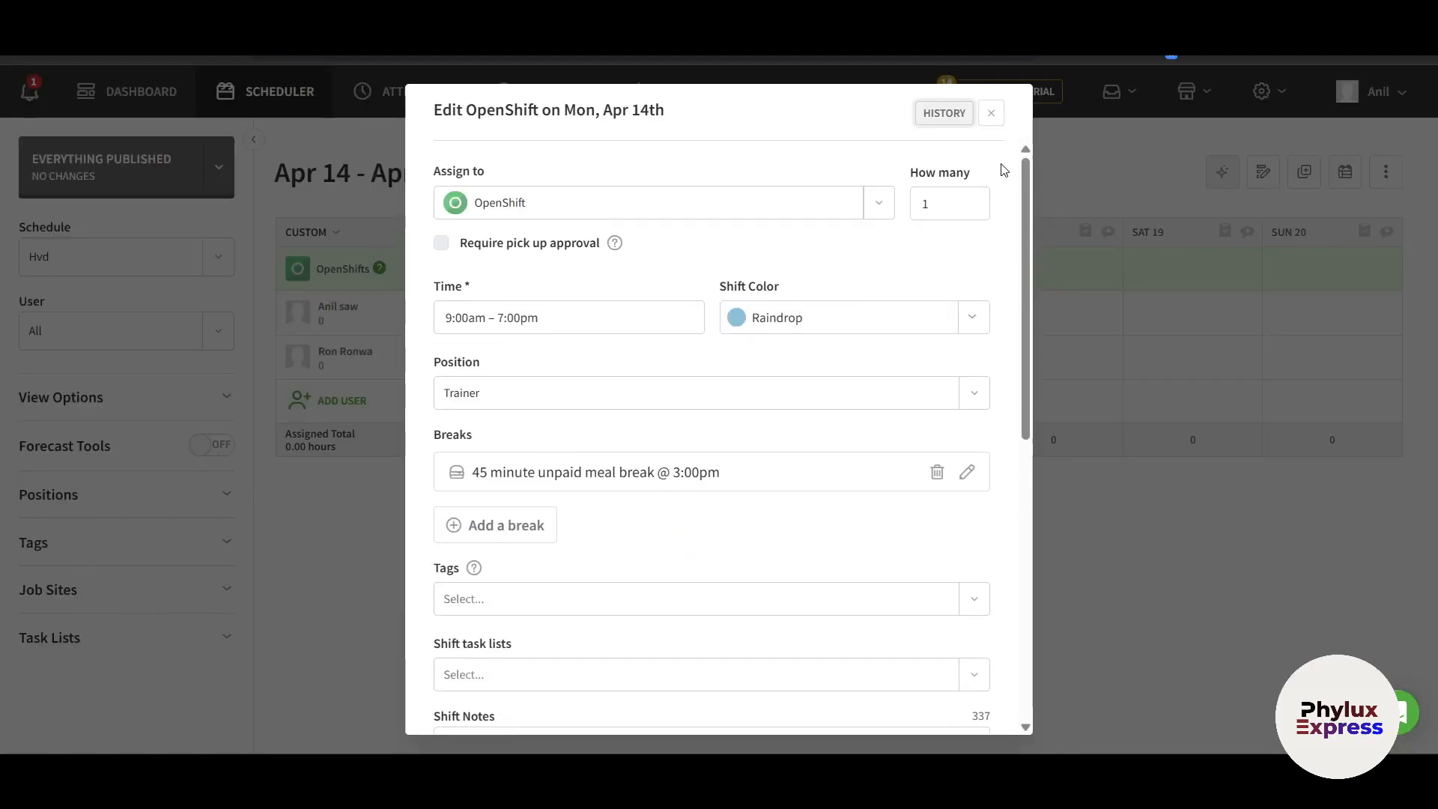
pyautogui.click(949, 117)
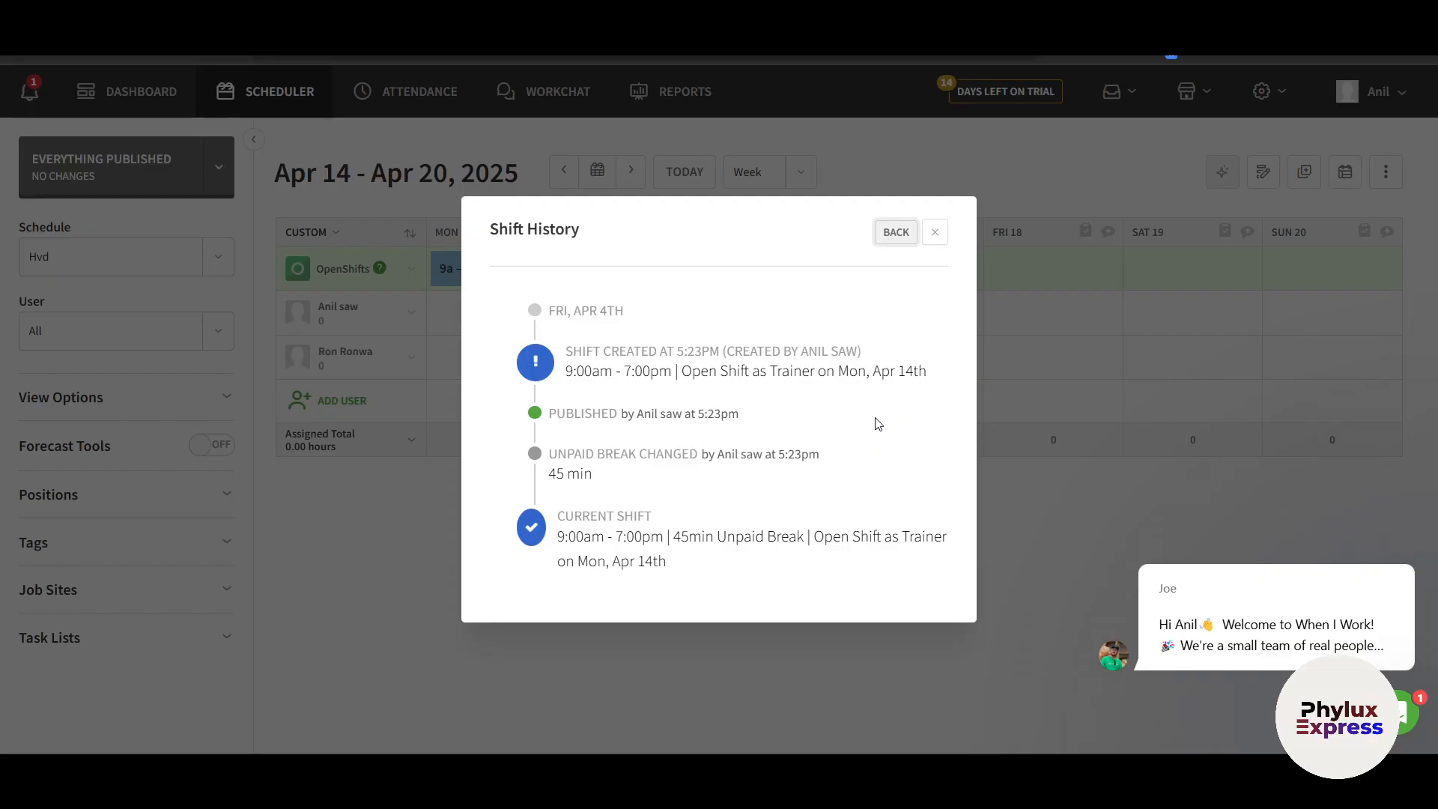
pyautogui.click(934, 245)
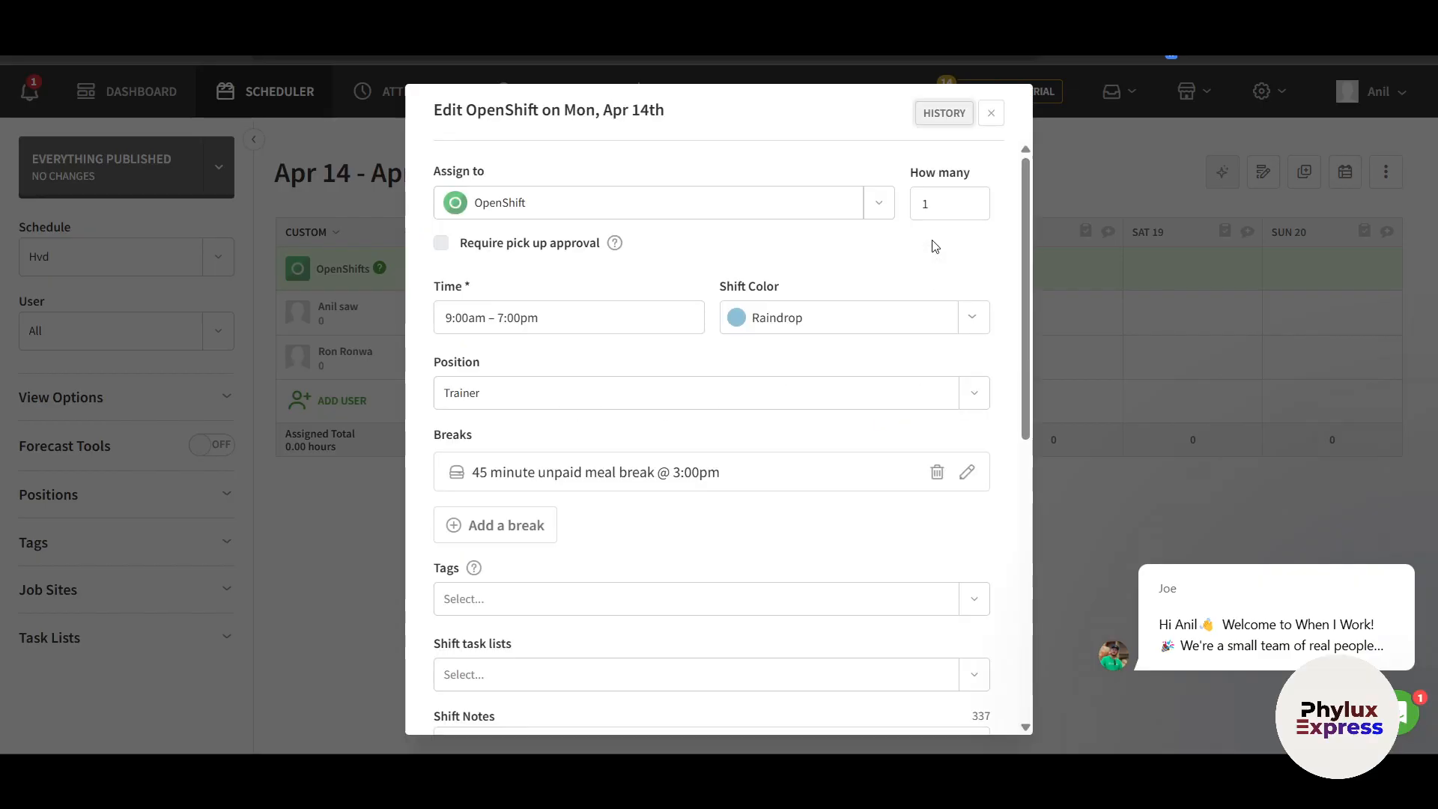
# Close the edit dialog and send a reminder about the Monday open shift
pyautogui.click(990, 114)
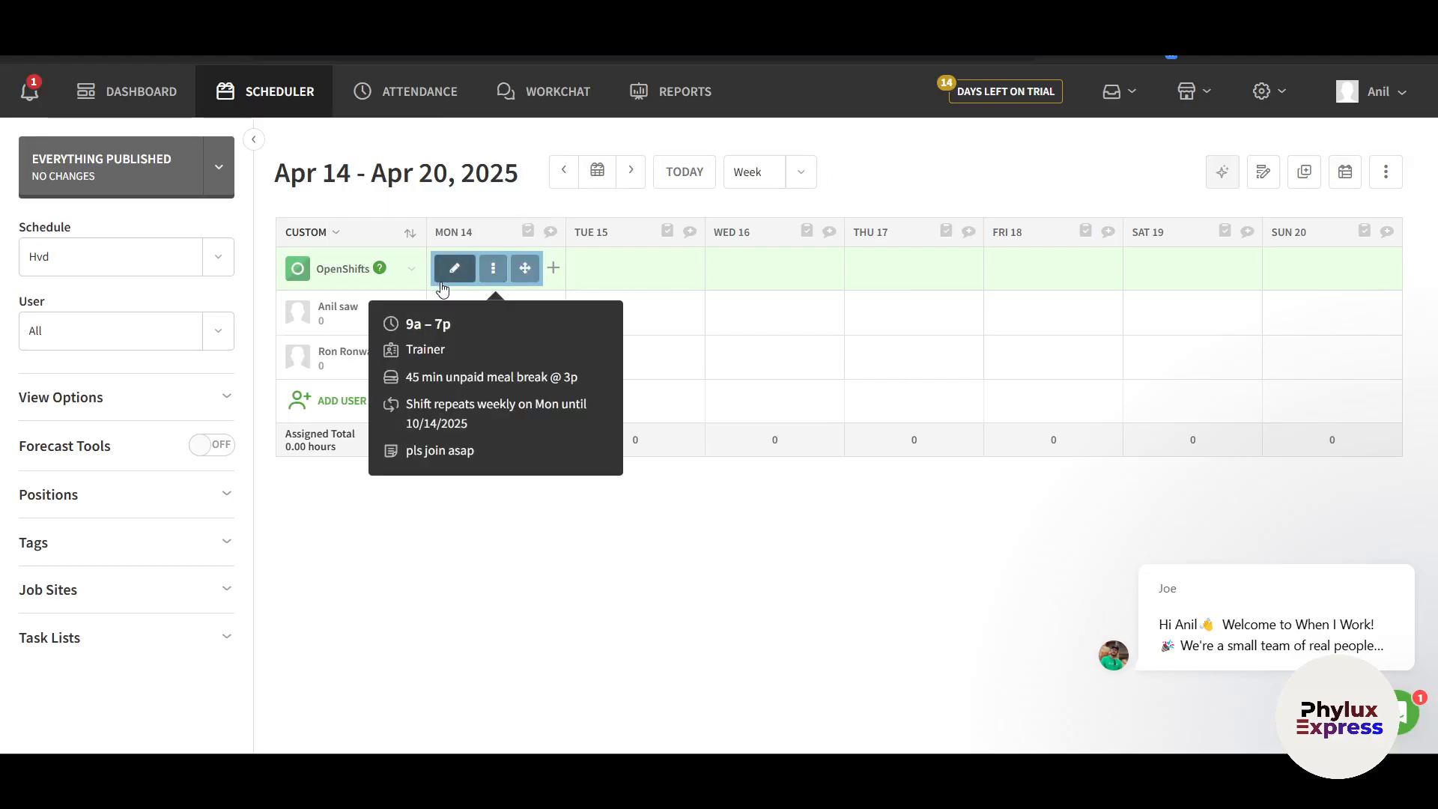
pyautogui.click(492, 273)
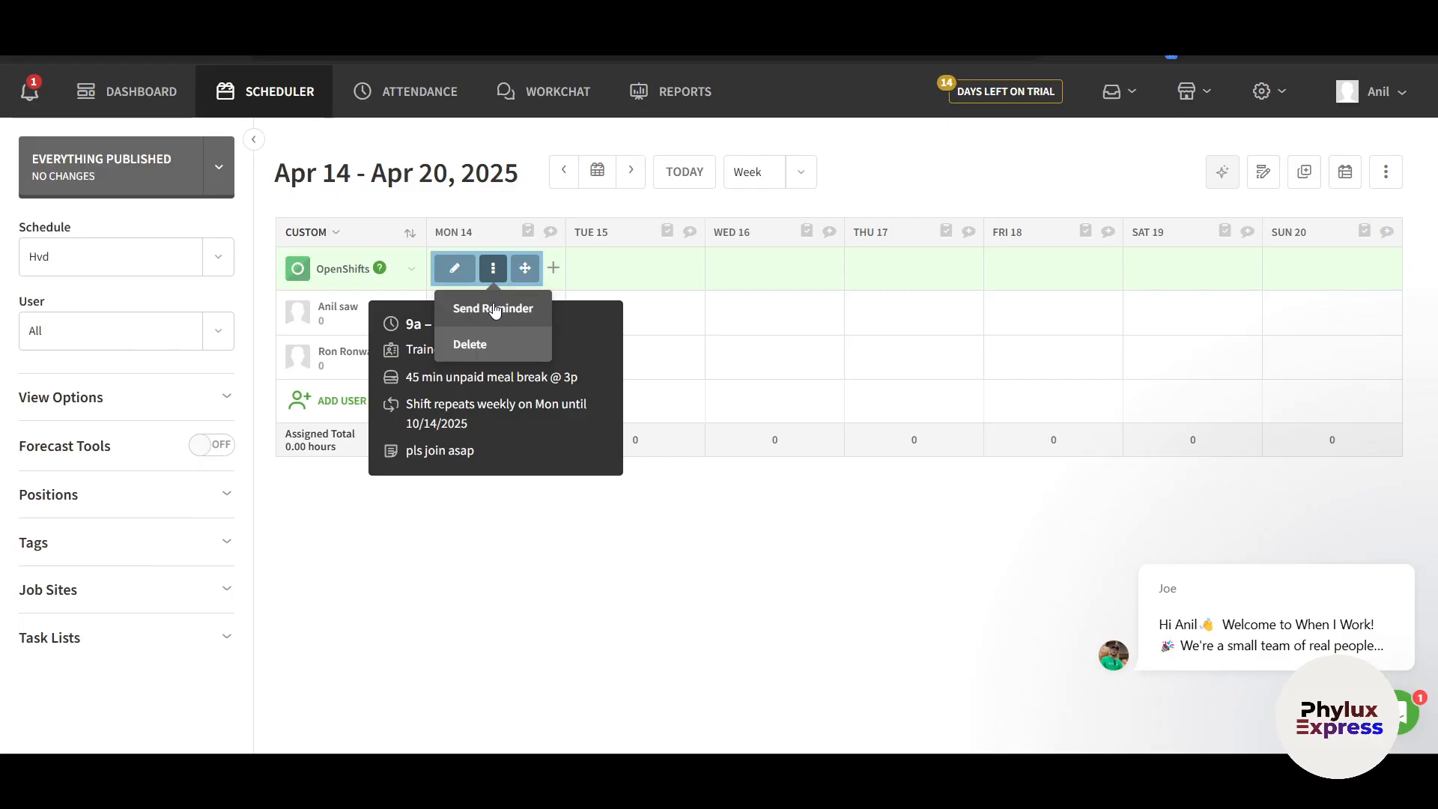
pyautogui.click(493, 308)
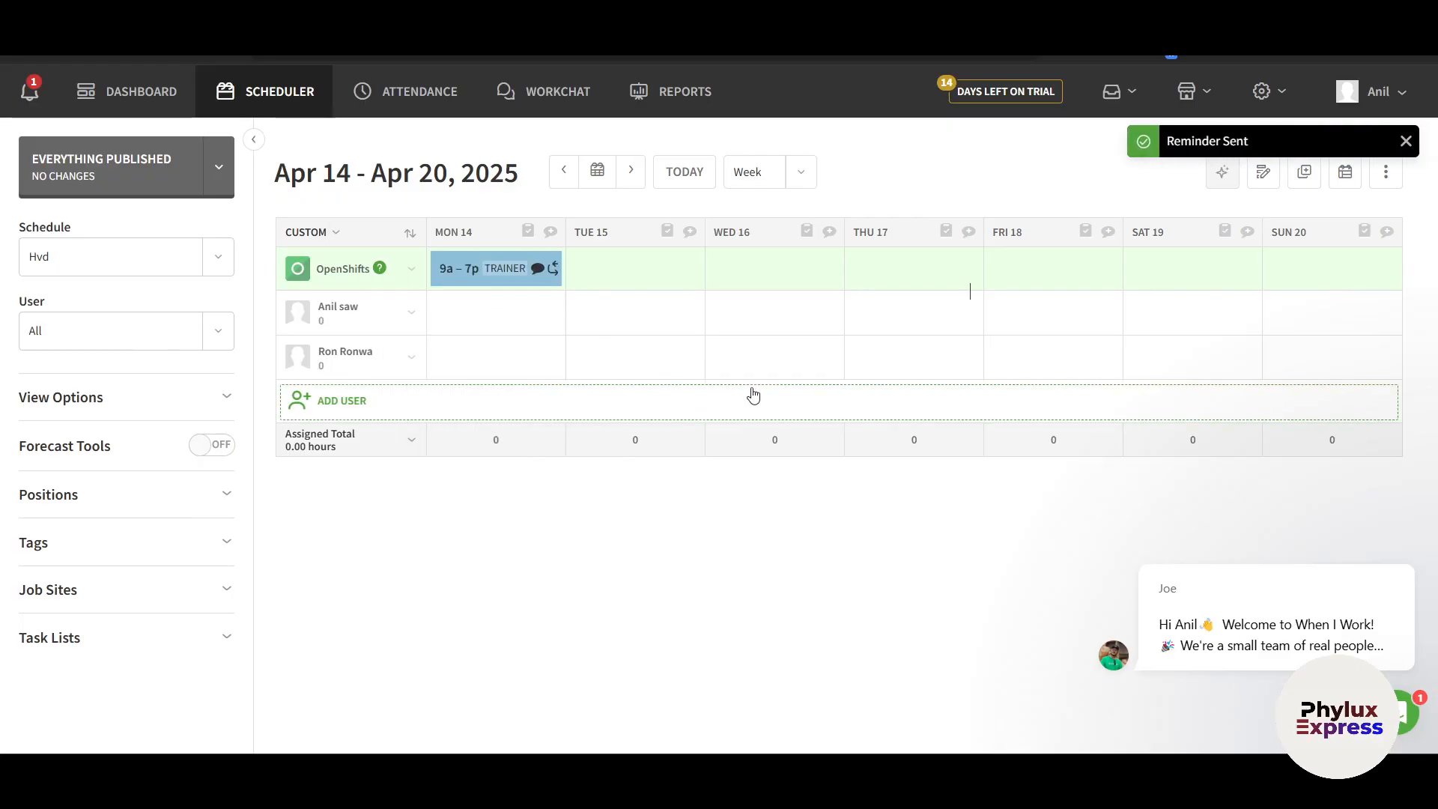
# Drag the Monday 9a–7p Trainer open shift onto the first employee's Mon 14 cell
pyautogui.moveTo(524, 270)
pyautogui.moveTo(524, 270); pyautogui.dragTo(528, 314)
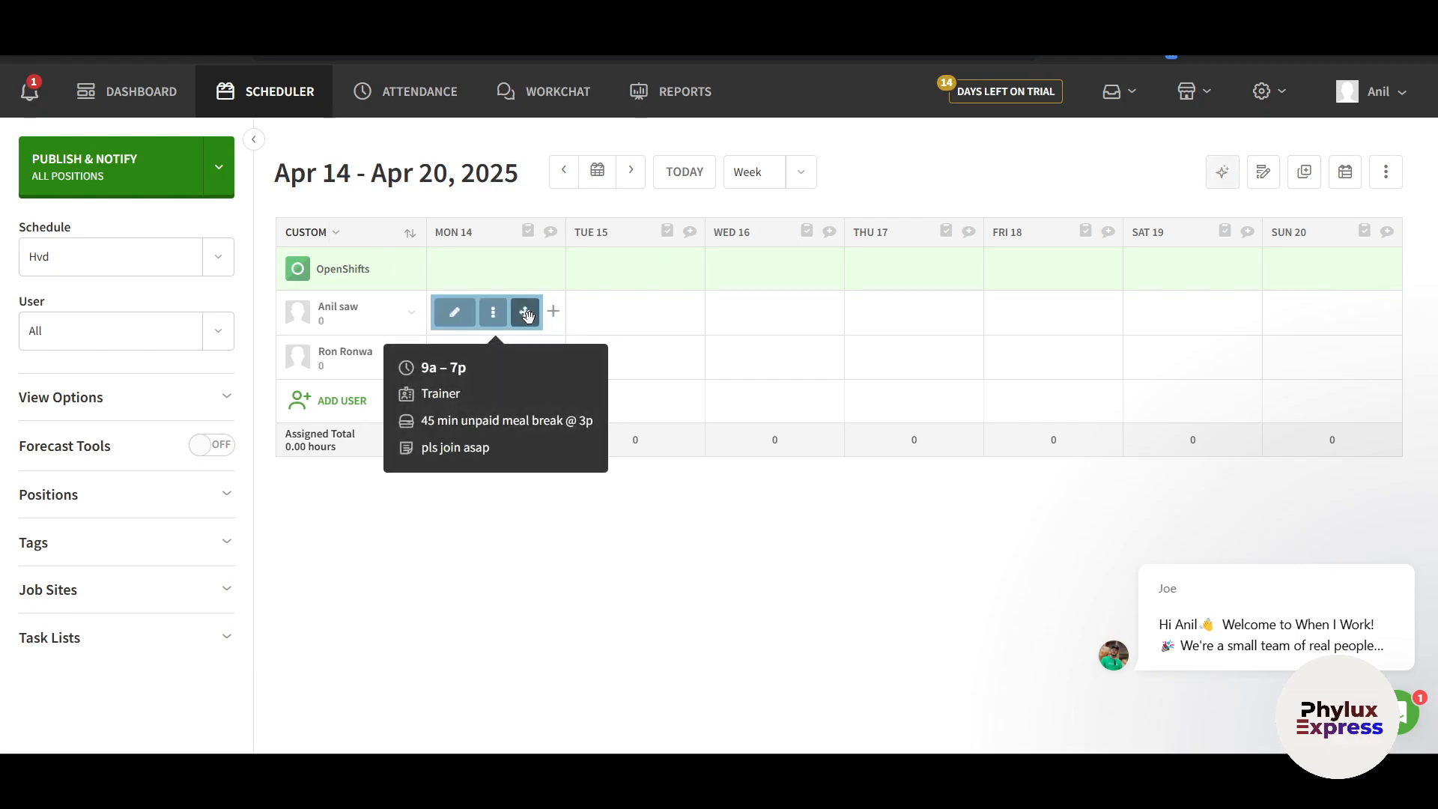
pyautogui.moveTo(336, 326)
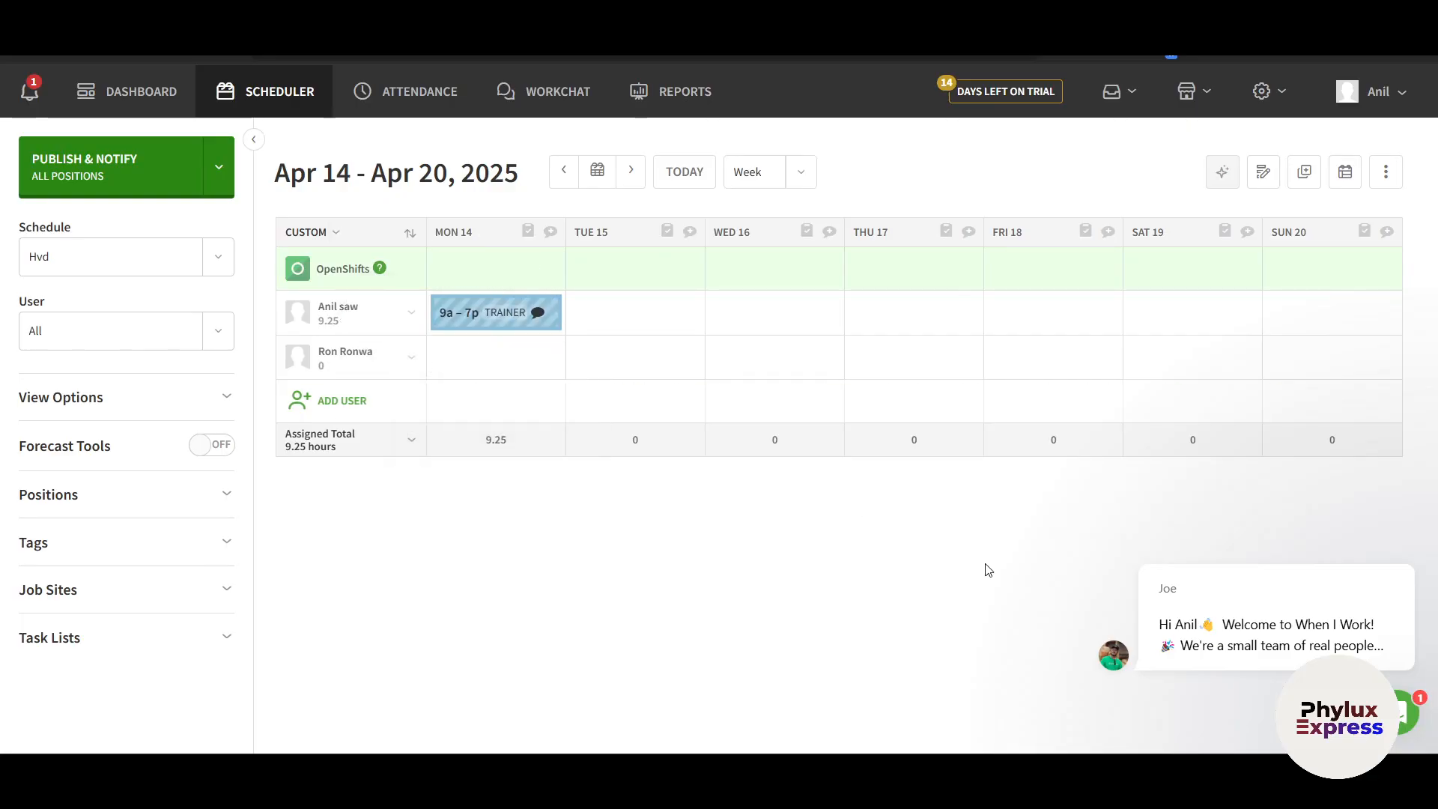
pyautogui.moveTo(499, 273)
pyautogui.moveTo(498, 313)
# Go to the dashboard and scroll through its setup checklist and snapshot sections
pyautogui.moveTo(462, 318)
pyautogui.click(135, 90)
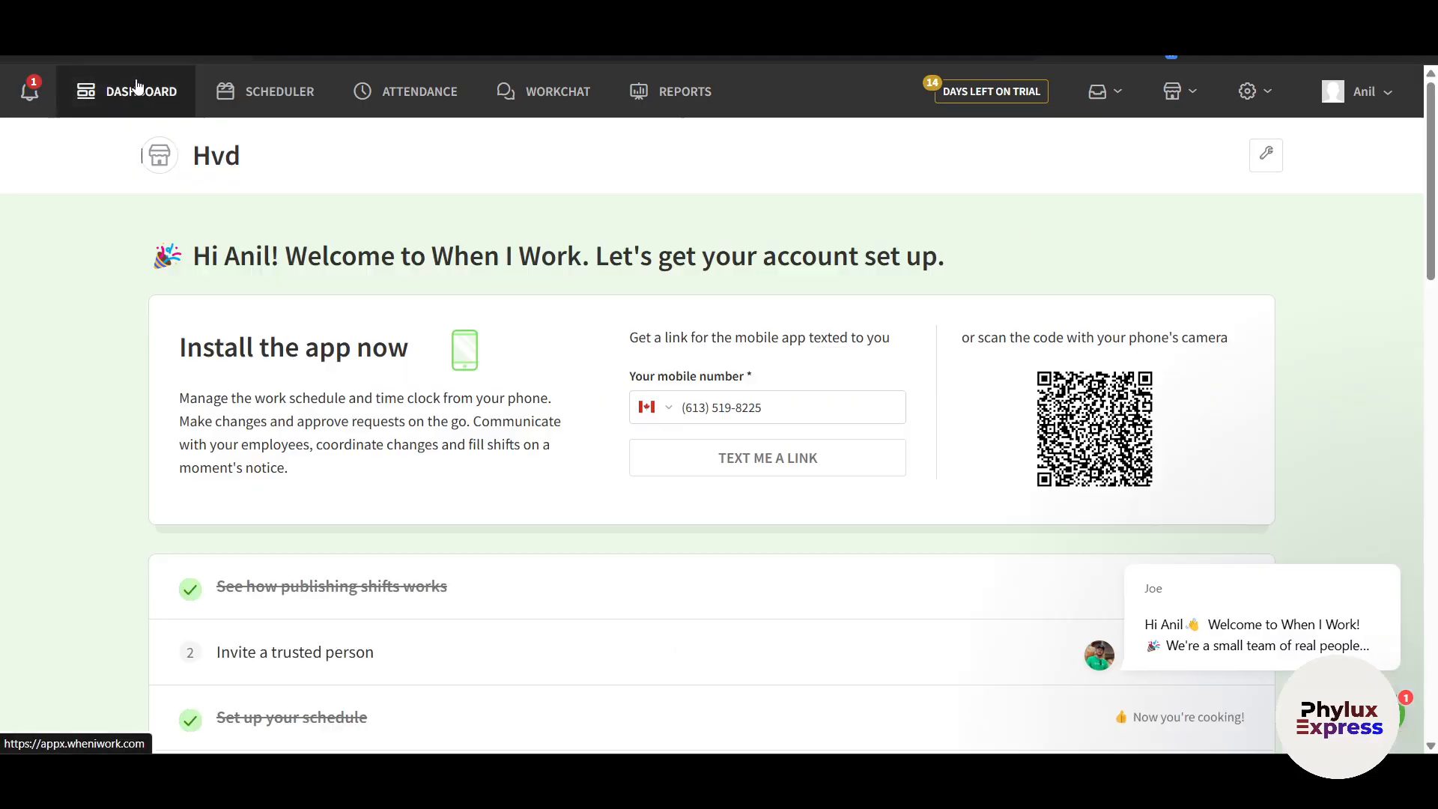
pyautogui.scroll(-5, 486, 441)
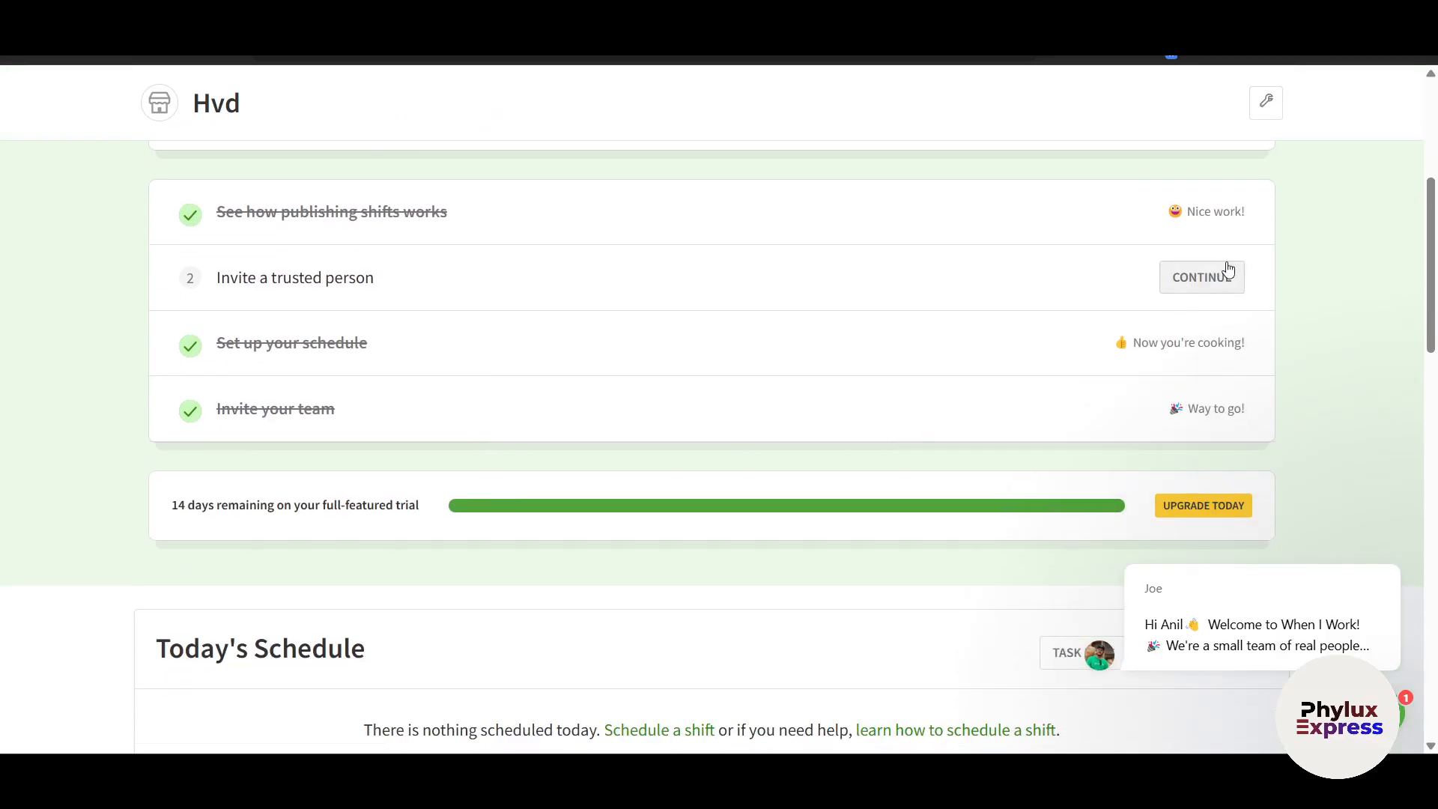
pyautogui.scroll(-6, 420, 407)
pyautogui.scroll(-3, 247, 308)
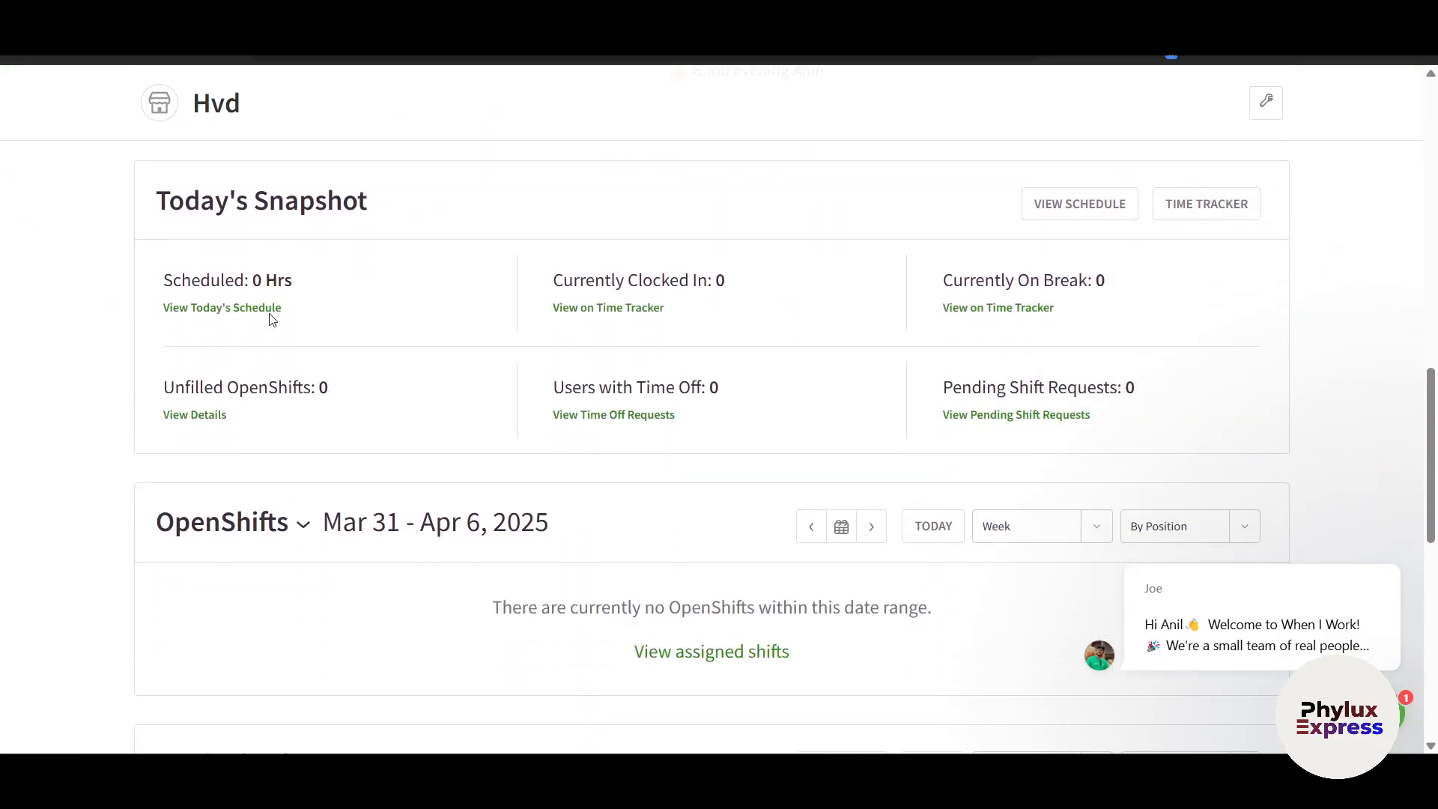
pyautogui.scroll(4, 188, 302)
pyautogui.scroll(-1, 189, 303)
pyautogui.scroll(4, 189, 303)
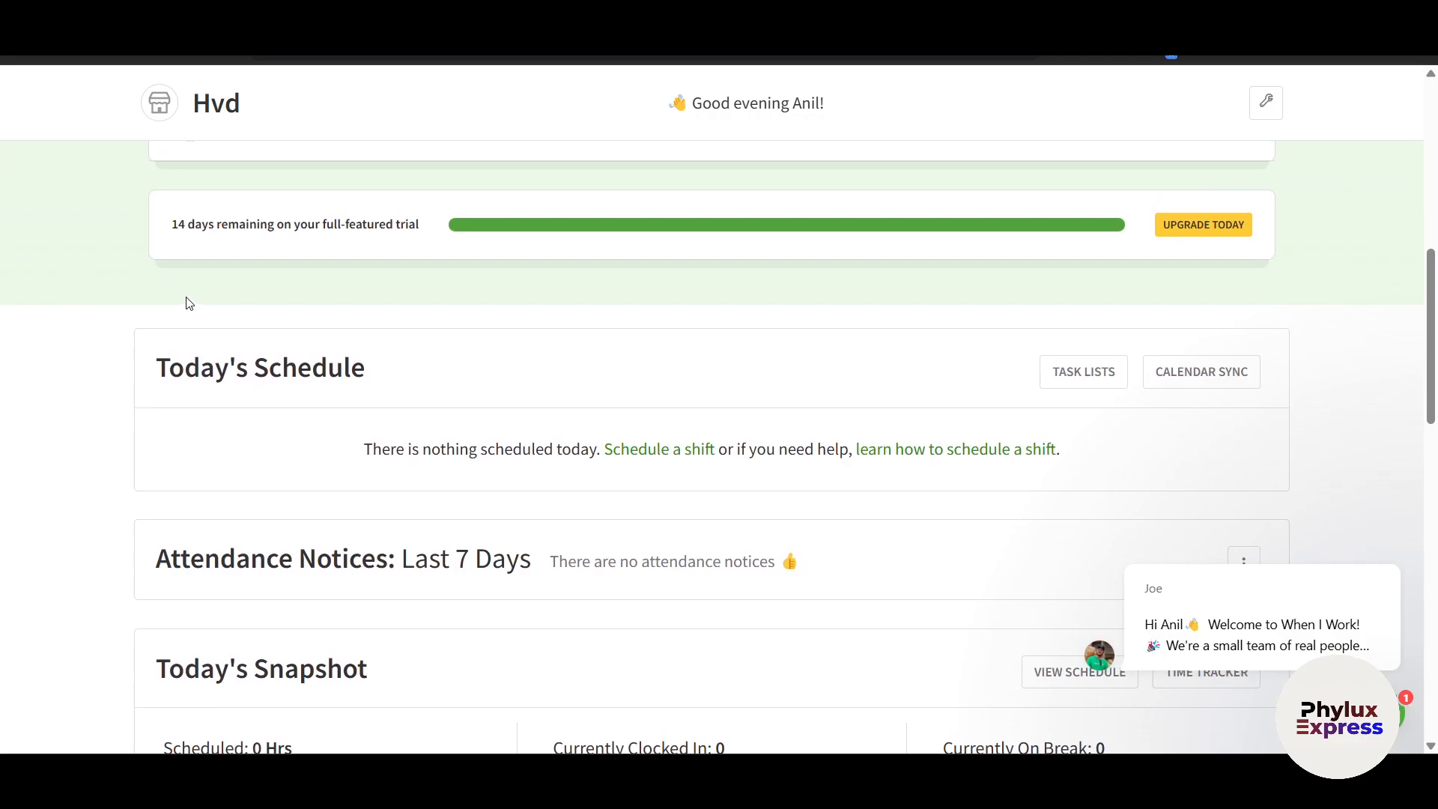
pyautogui.scroll(-2, 189, 303)
pyautogui.scroll(-1, 1418, 375)
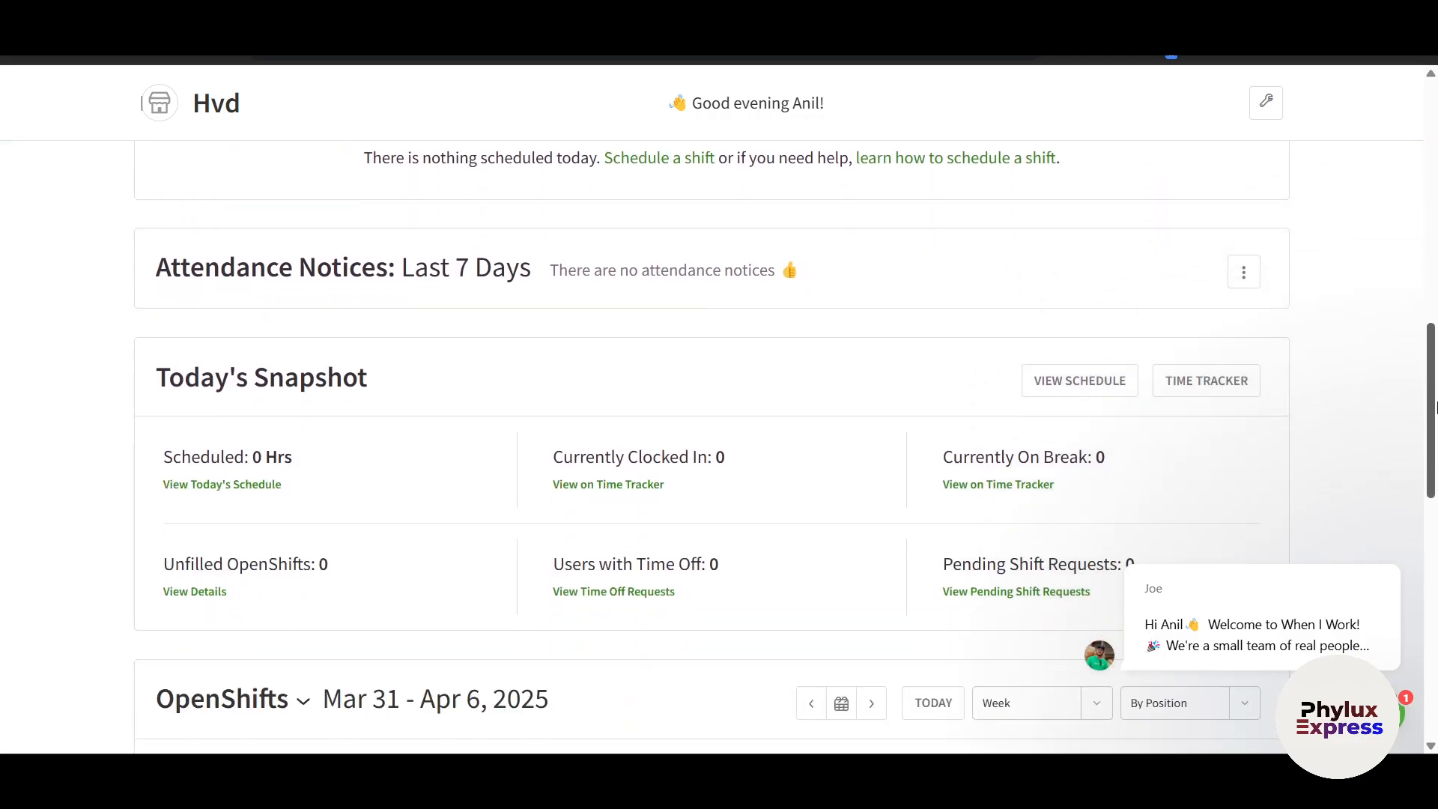
# Open and close the support chat, scroll to the pay period forecast, then back up
pyautogui.click(1399, 711)
pyautogui.click(1393, 719)
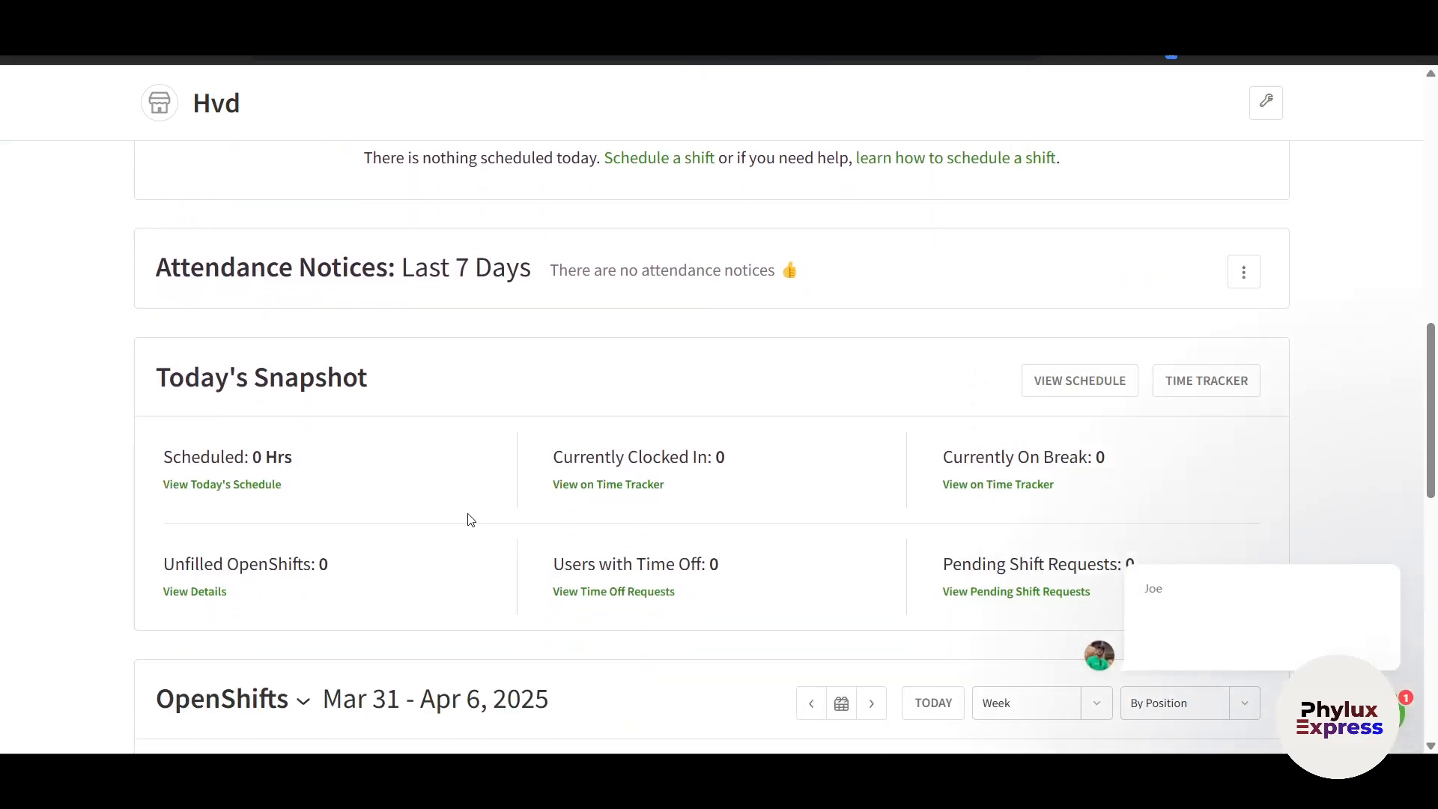
pyautogui.scroll(-1, 27, 519)
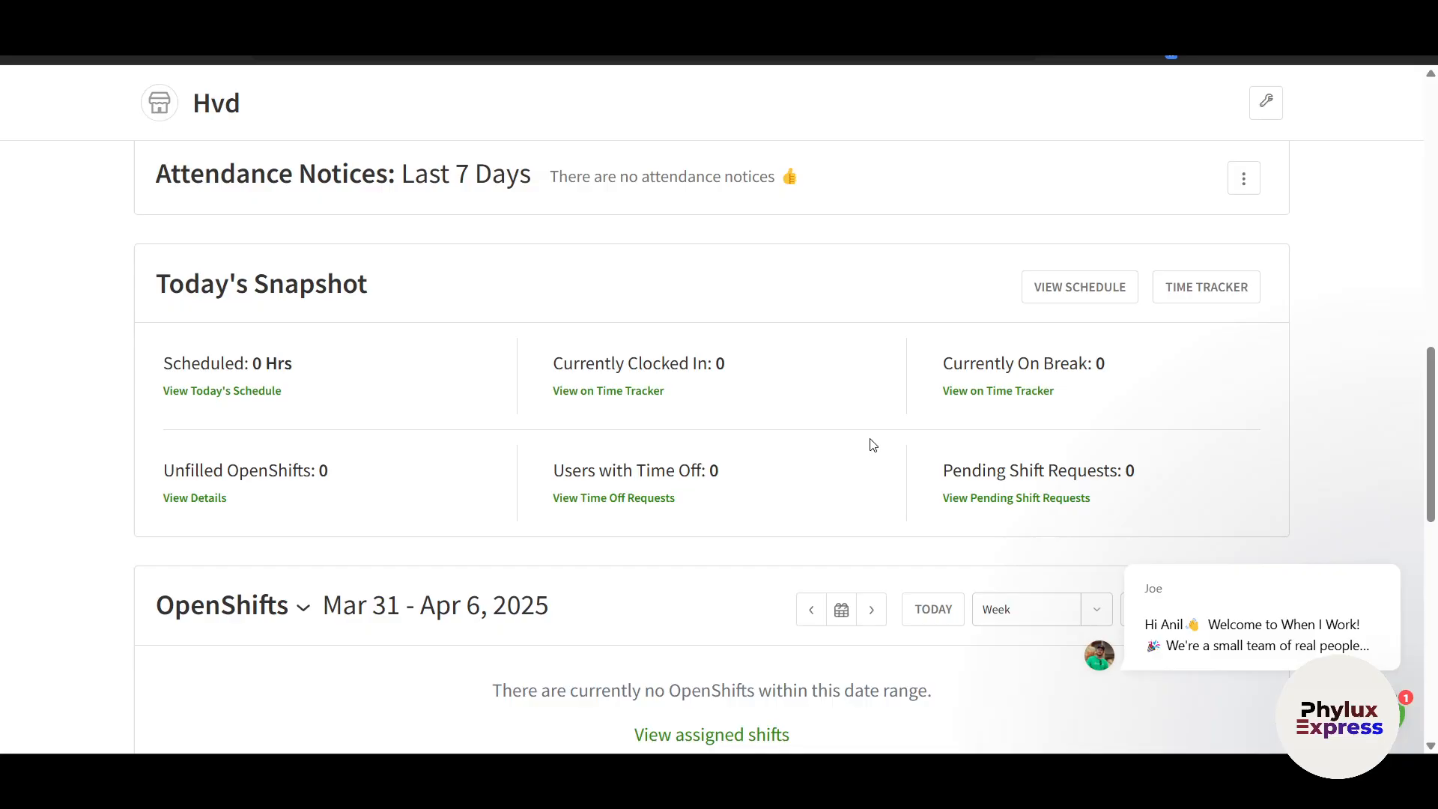
pyautogui.moveTo(1429, 466); pyautogui.dragTo(1436, 563)
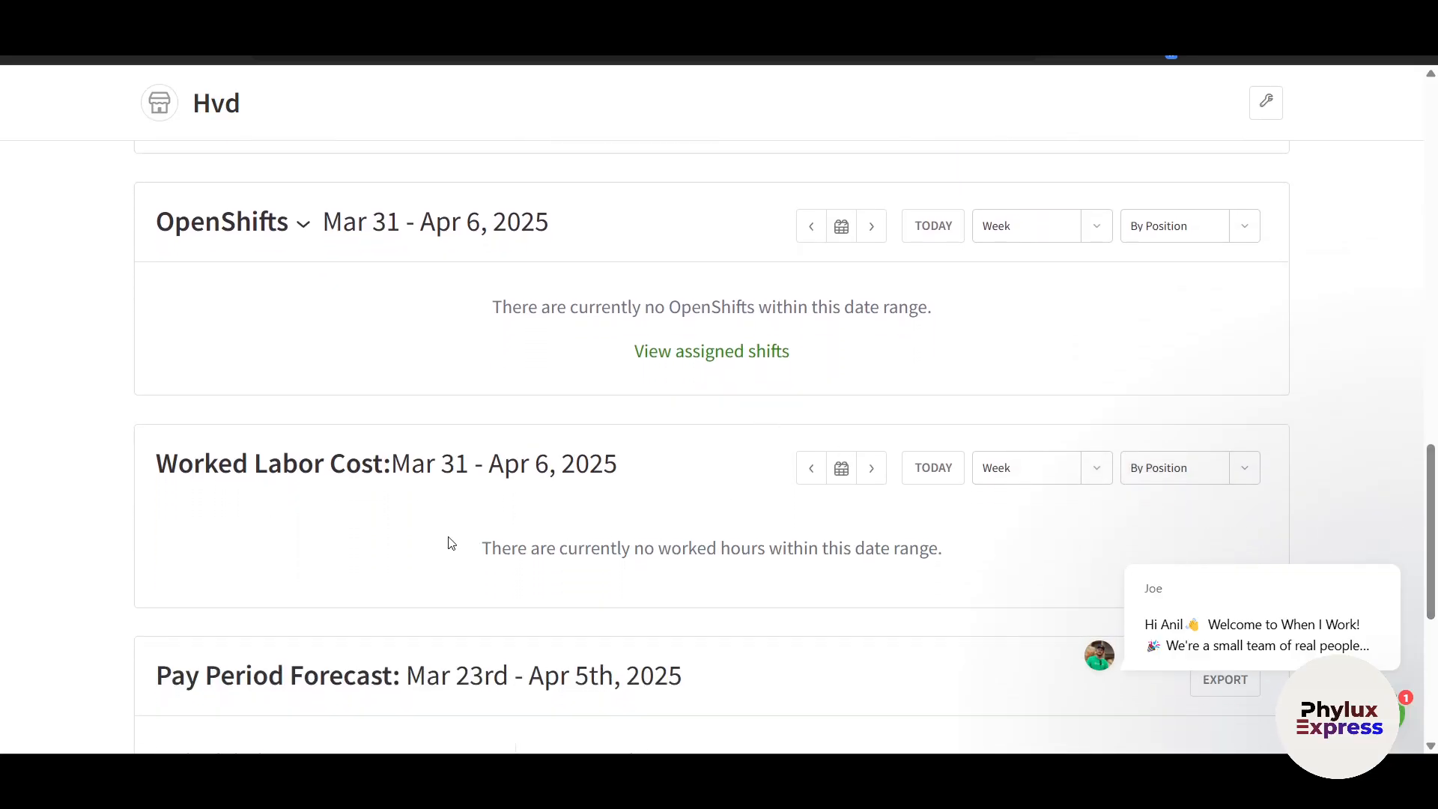
pyautogui.scroll(-1, 450, 542)
pyautogui.scroll(-4, 802, 477)
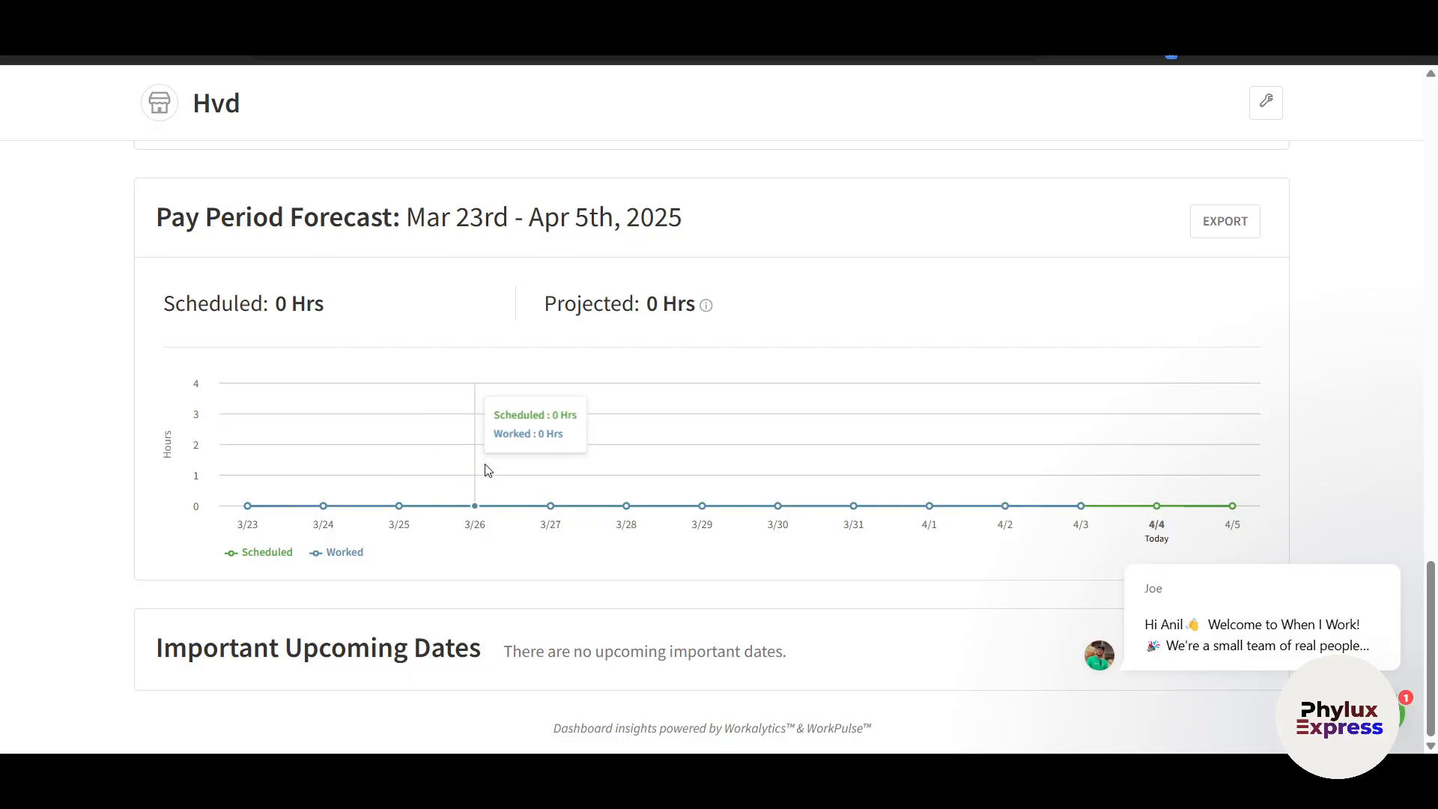
pyautogui.scroll(14, 484, 468)
pyautogui.scroll(8, 487, 470)
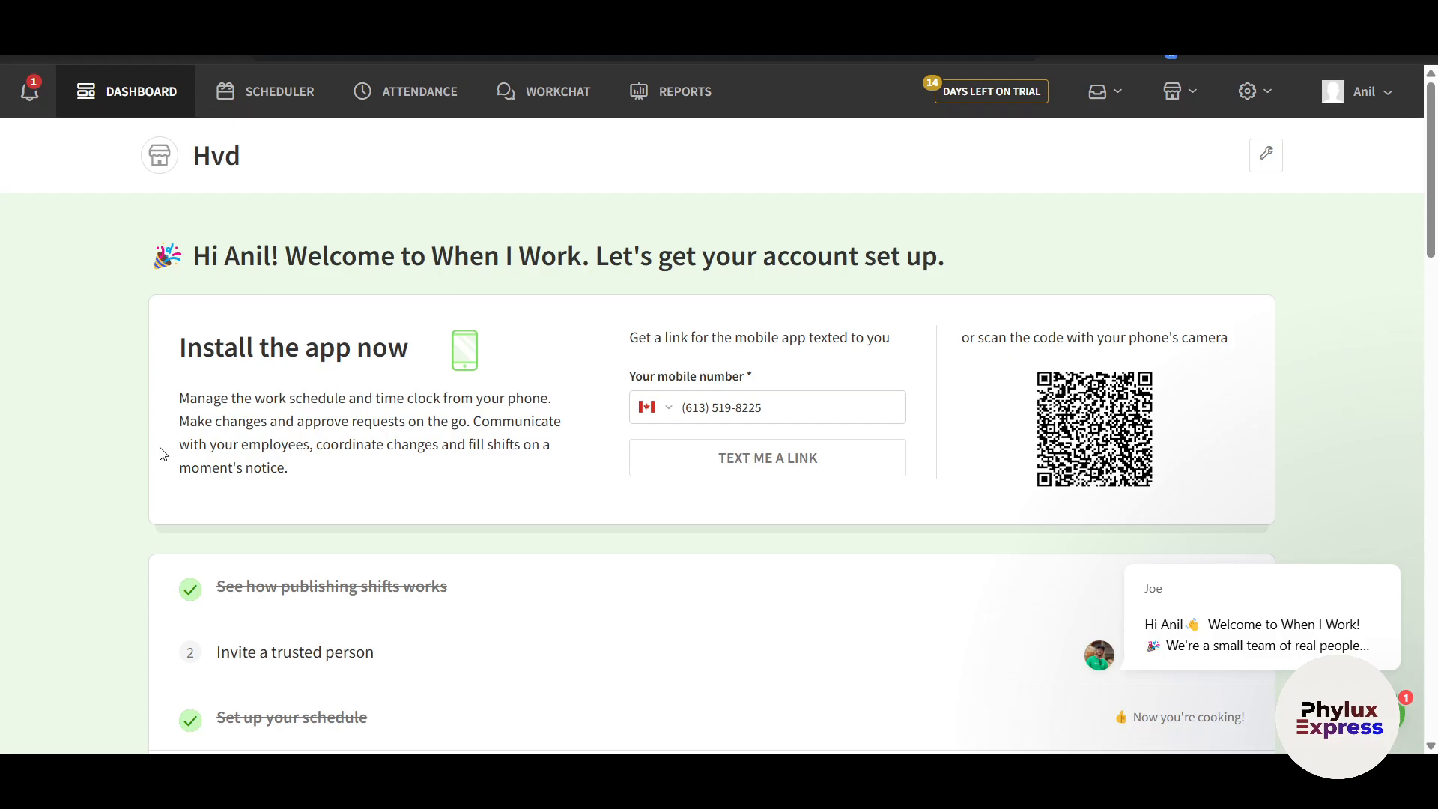
pyautogui.click(274, 99)
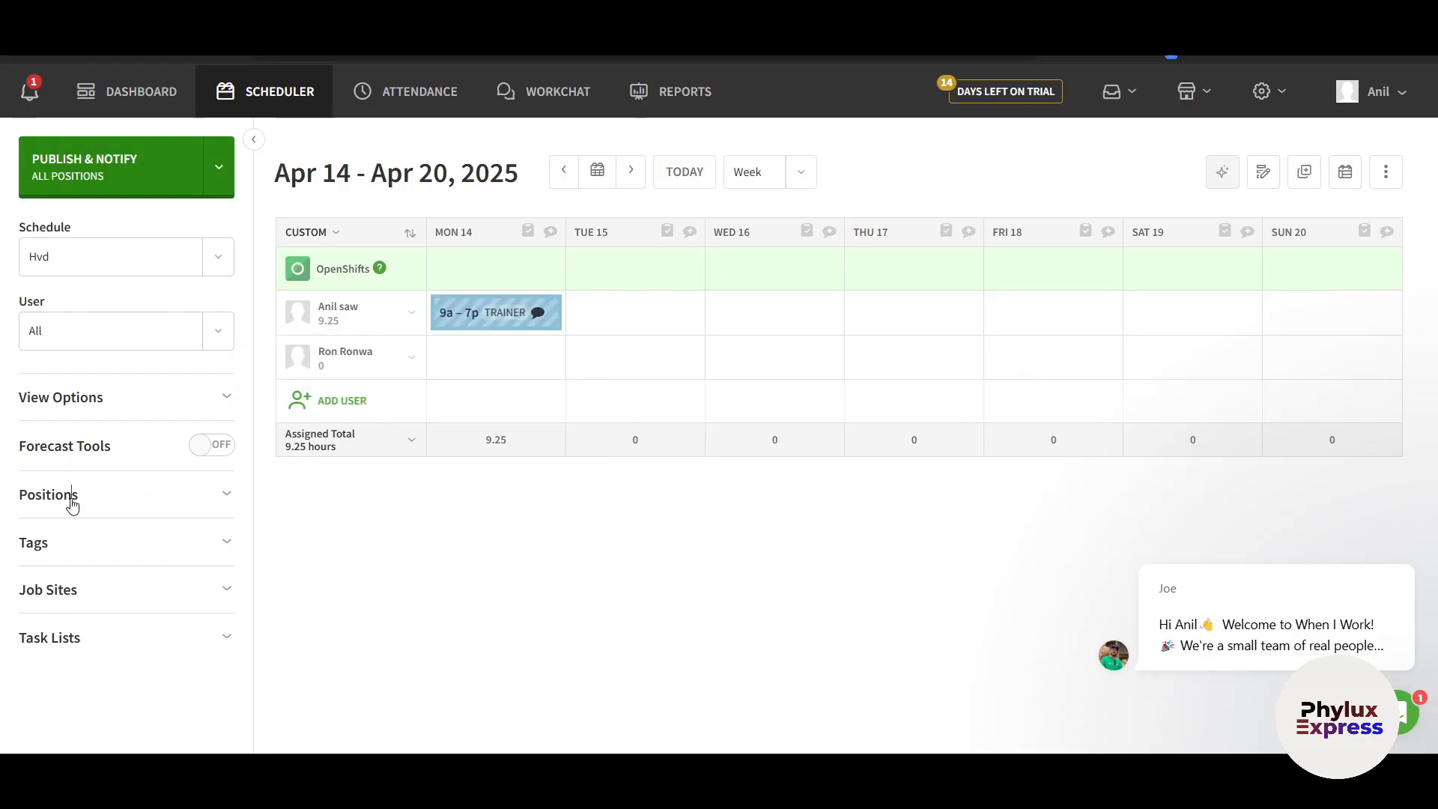
pyautogui.click(210, 267)
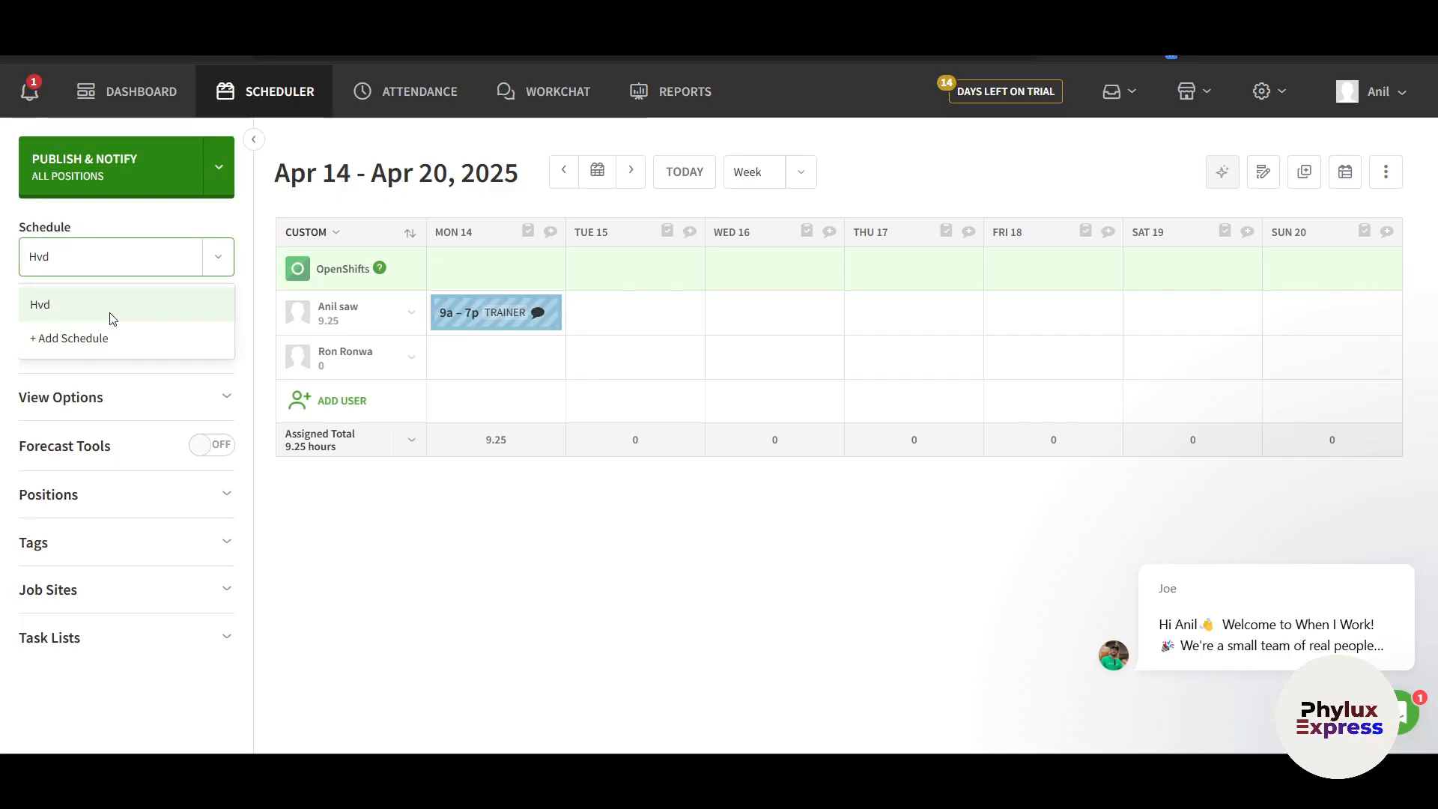
pyautogui.click(385, 571)
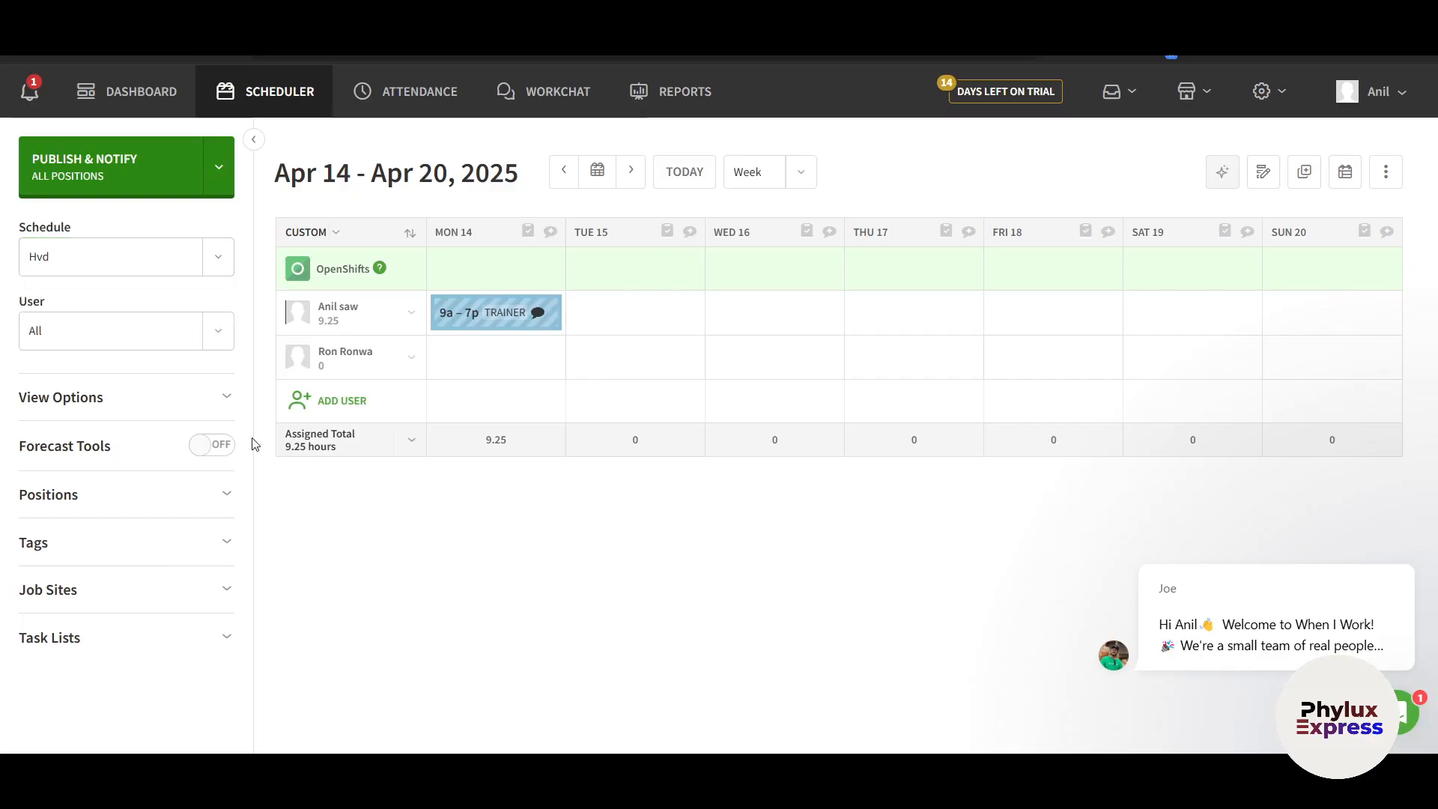
pyautogui.click(218, 331)
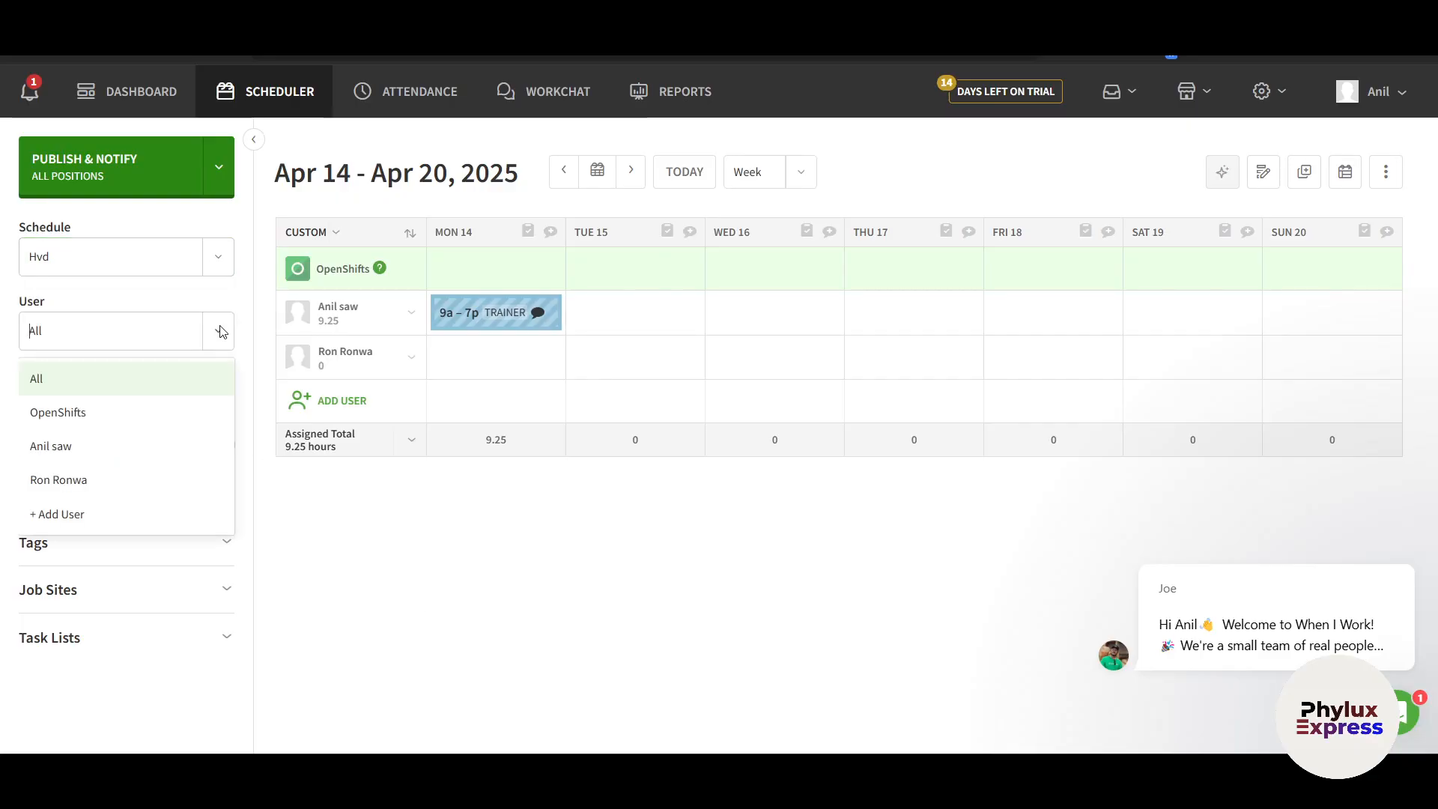
pyautogui.click(80, 451)
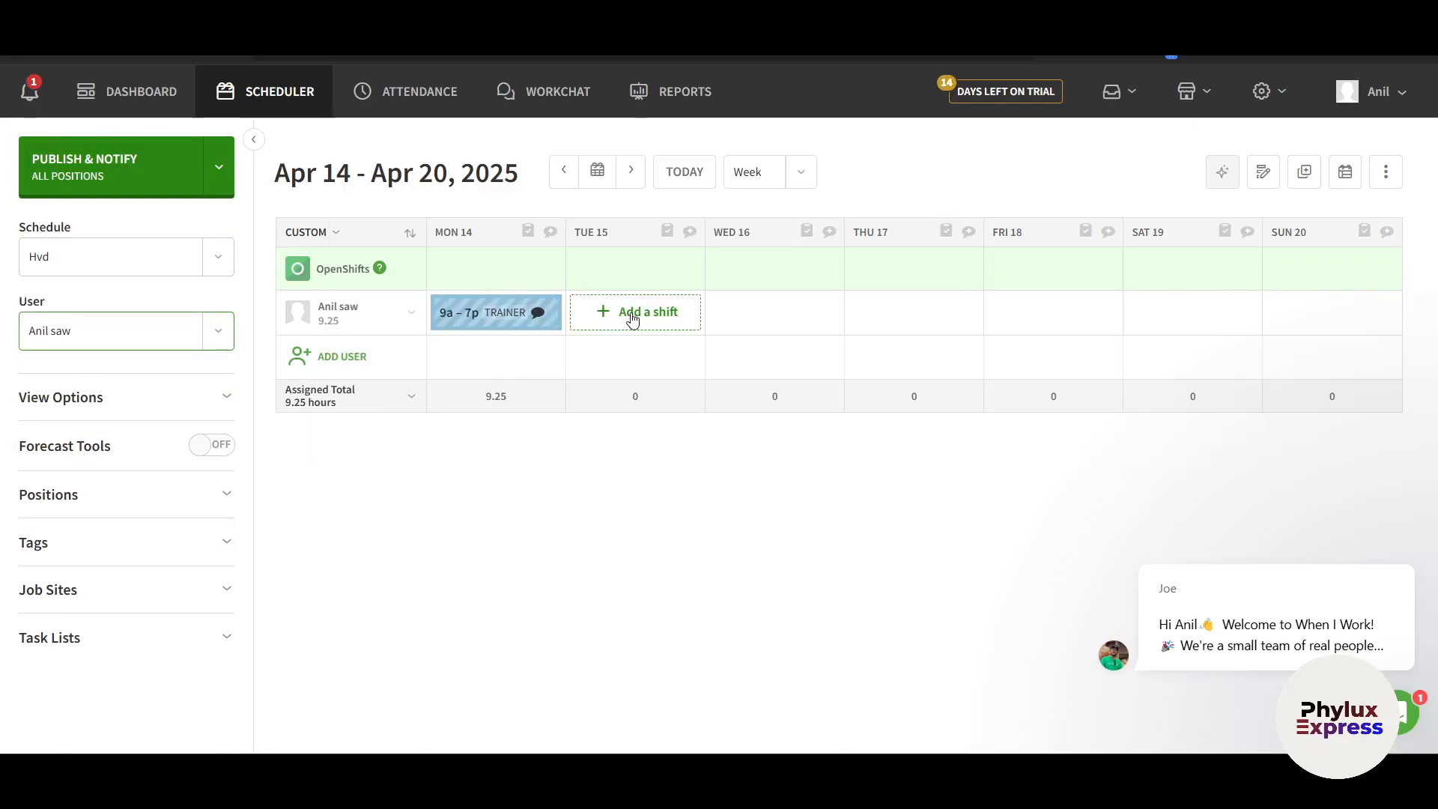
pyautogui.click(563, 173)
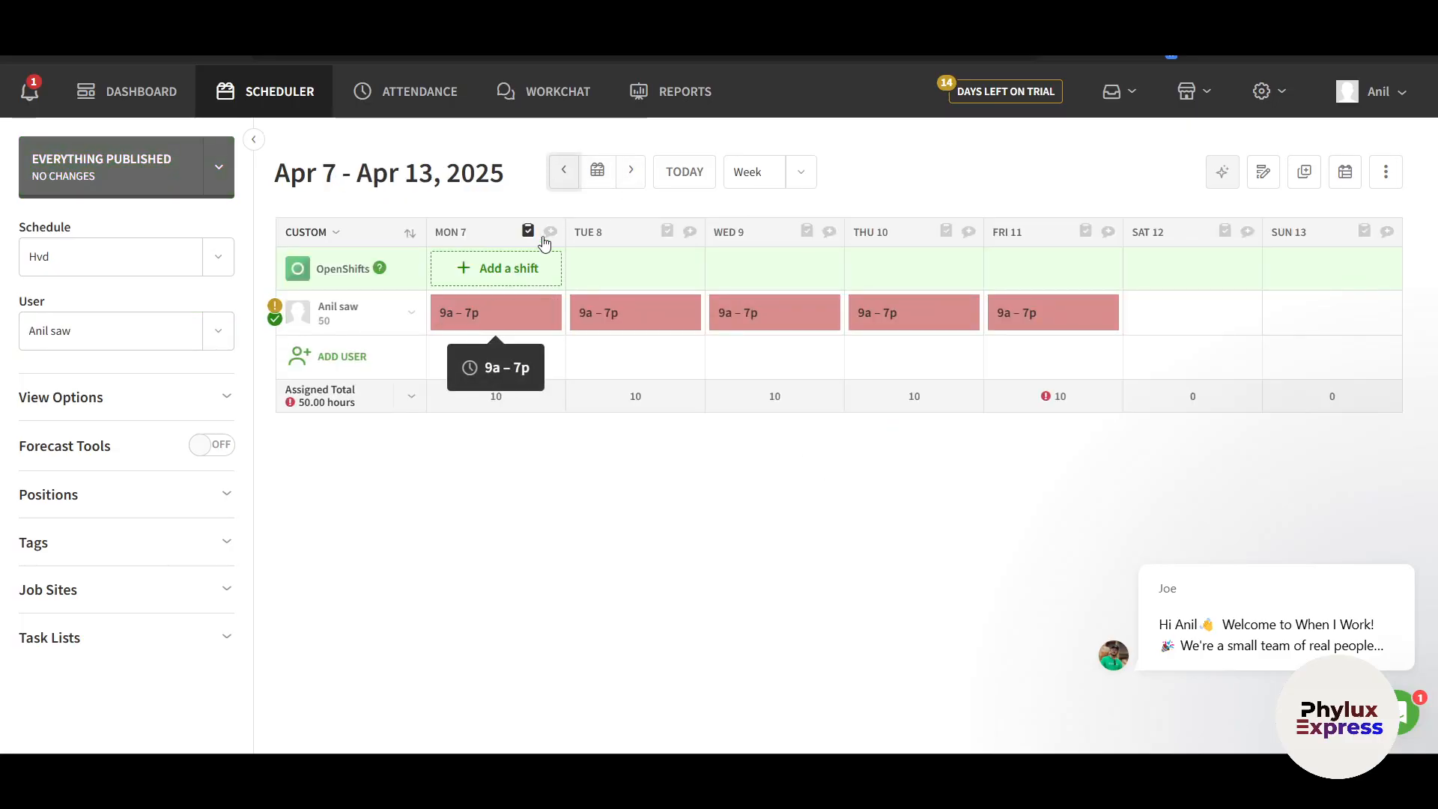
pyautogui.click(630, 171)
pyautogui.click(226, 335)
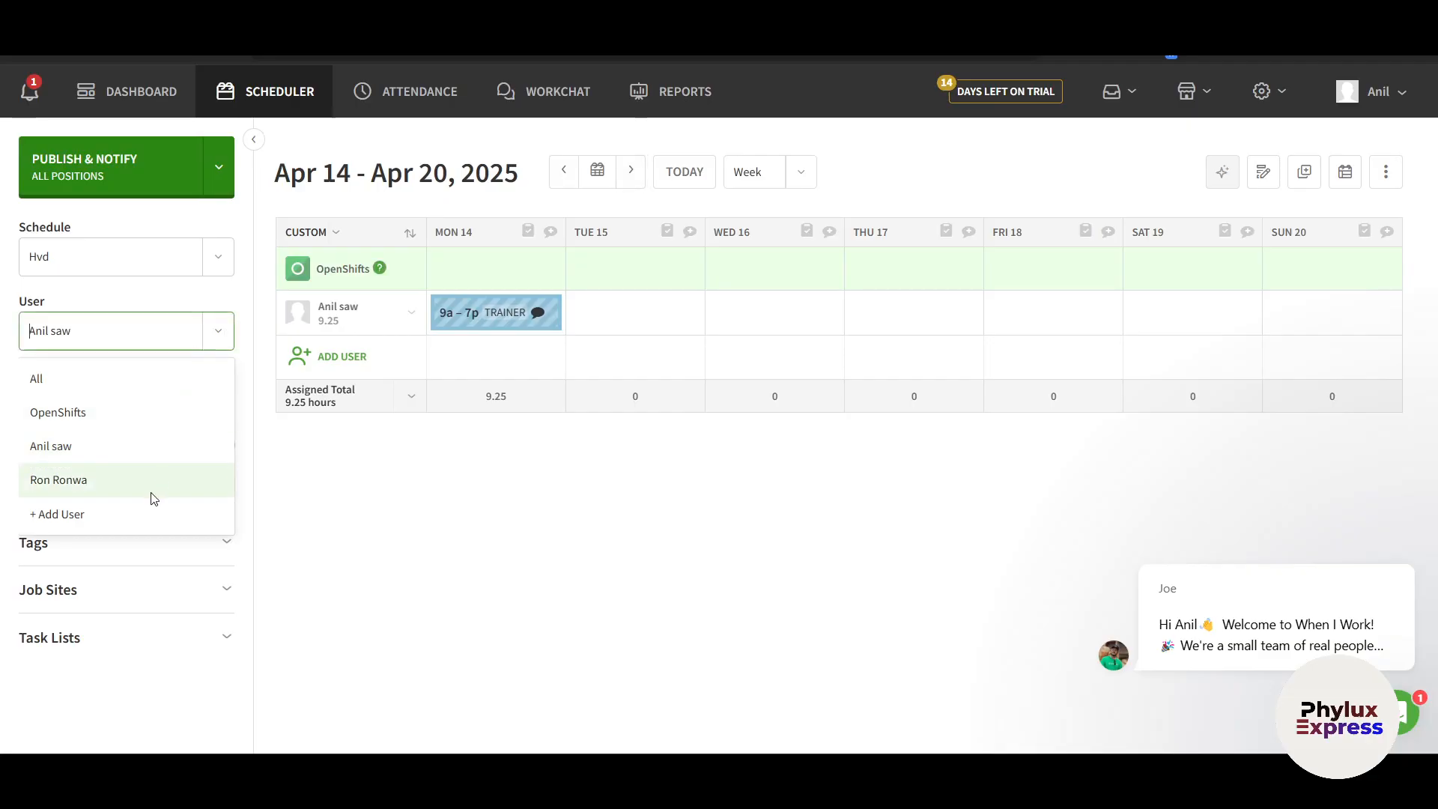
pyautogui.click(128, 382)
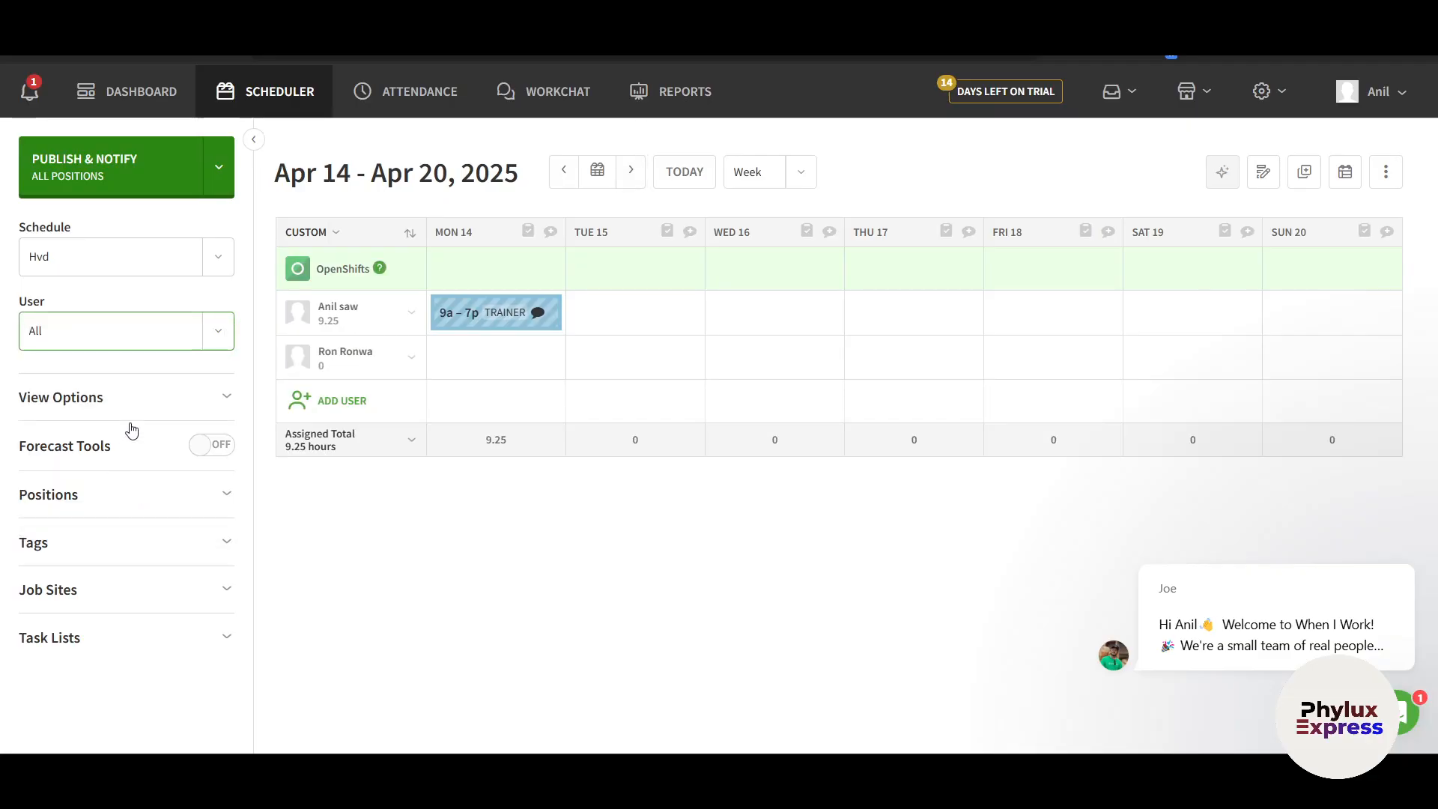
pyautogui.click(139, 404)
pyautogui.scroll(-1, 137, 448)
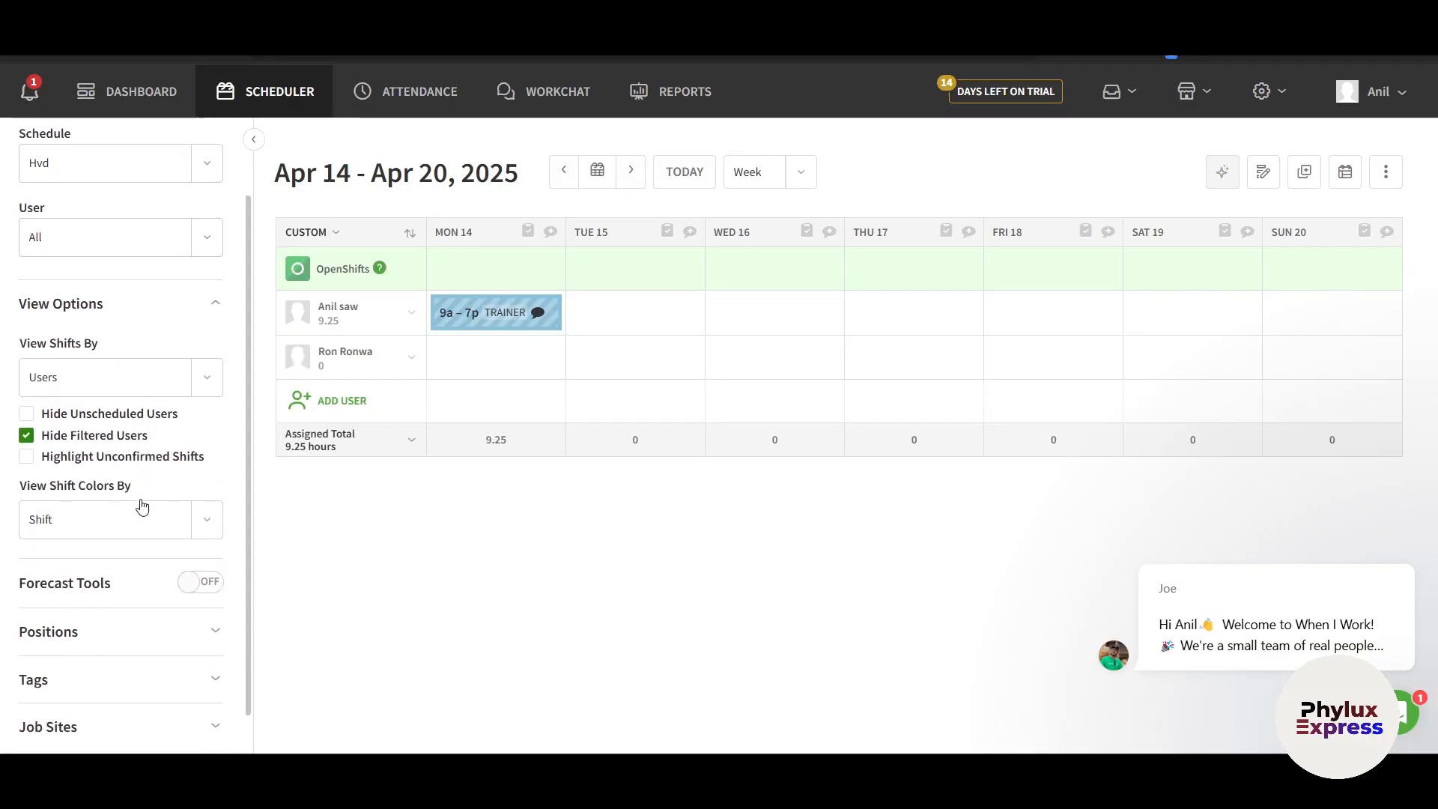
pyautogui.click(196, 378)
pyautogui.click(367, 609)
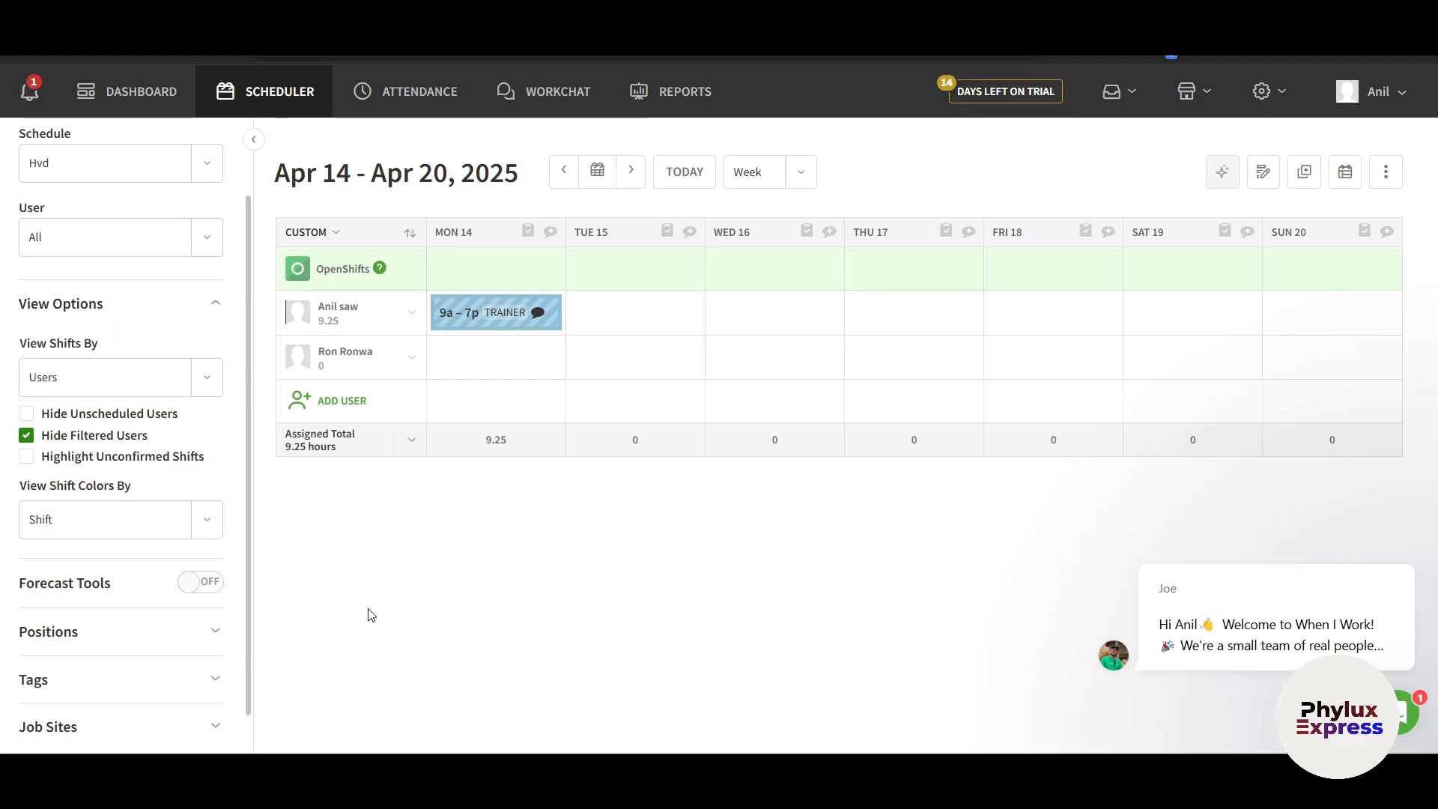
pyautogui.scroll(-1, 128, 617)
pyautogui.scroll(2, 128, 616)
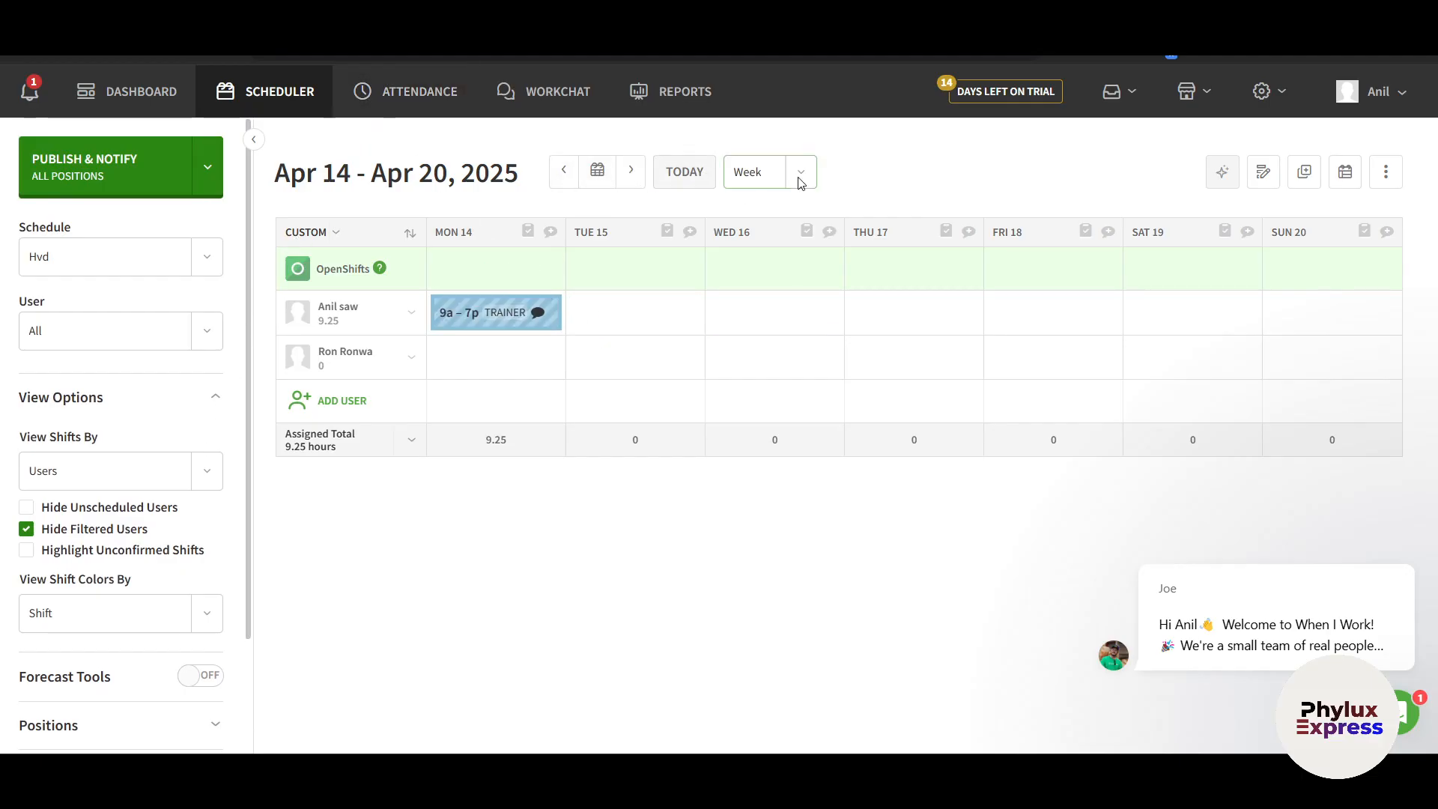
pyautogui.moveTo(372, 172); pyautogui.dragTo(910, 196)
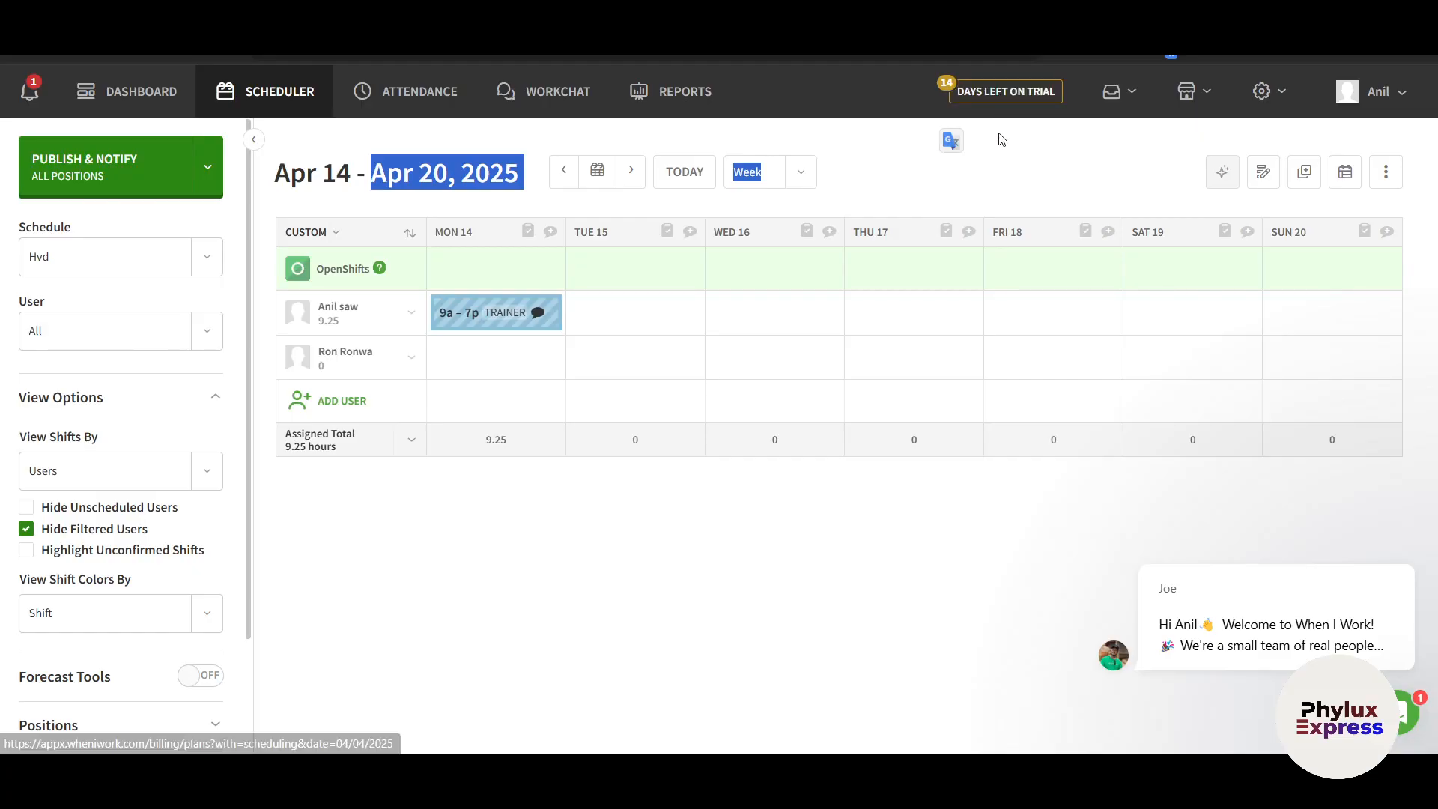
pyautogui.click(1118, 99)
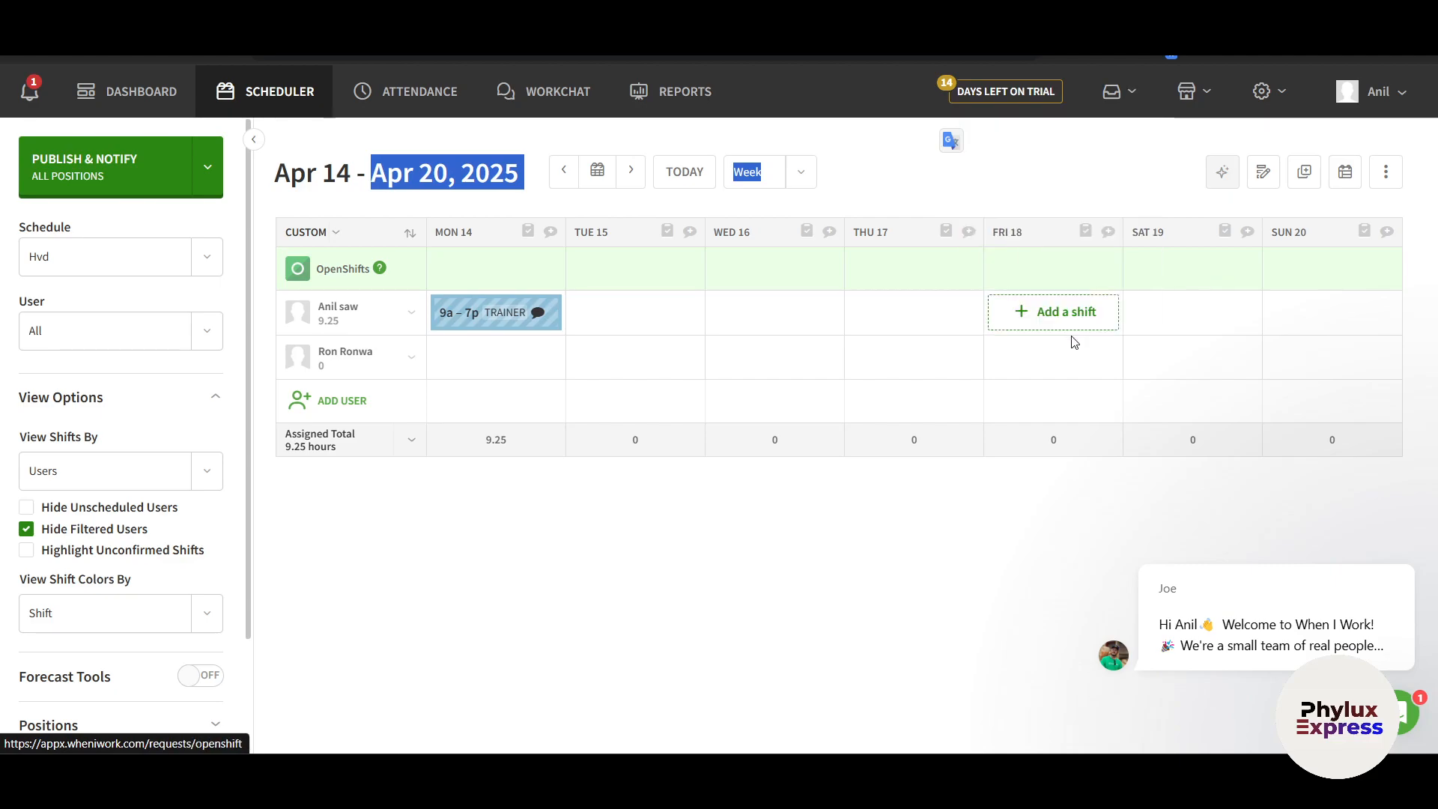
pyautogui.moveTo(1119, 99)
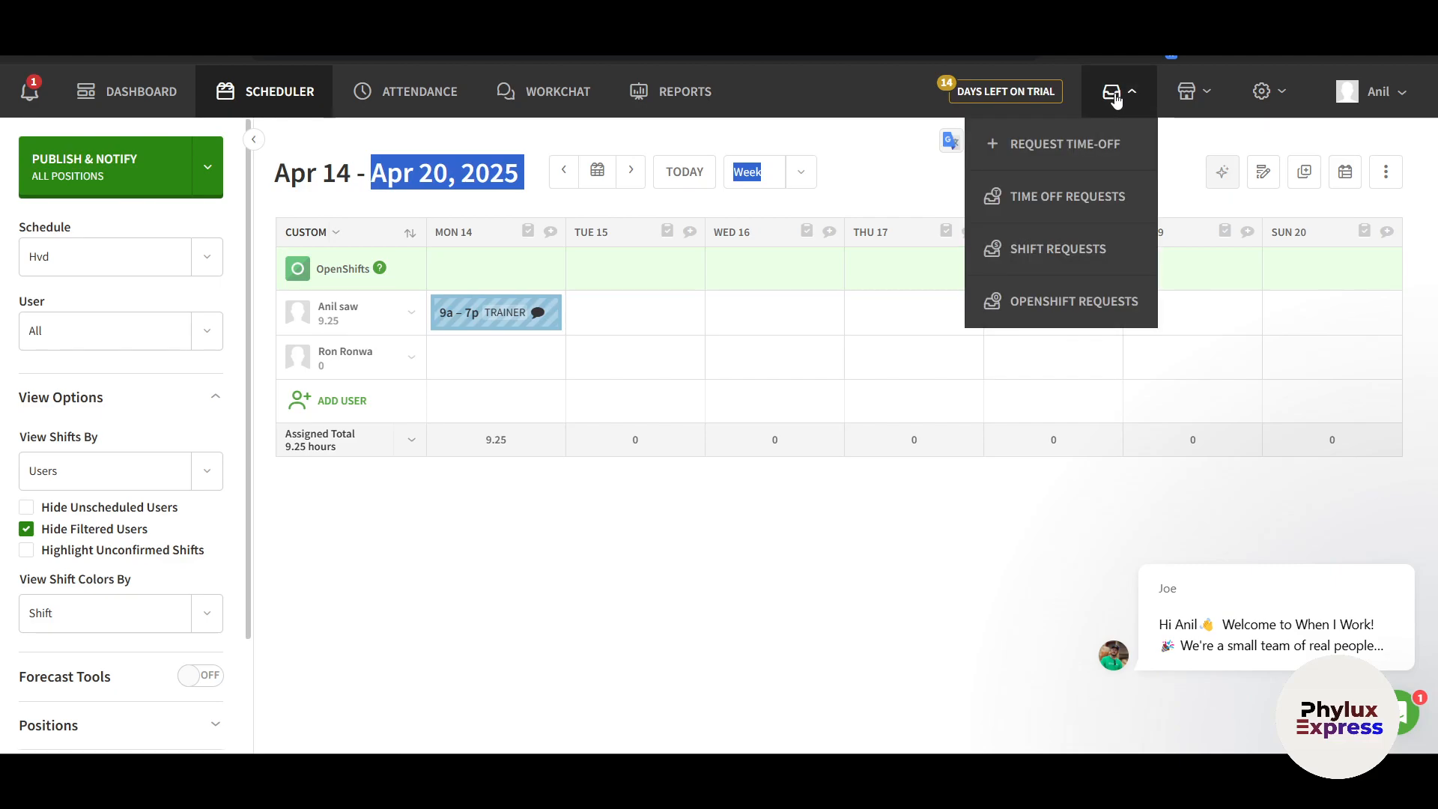
# Start a new time-off request and settle which employee it is for
pyautogui.click(1056, 164)
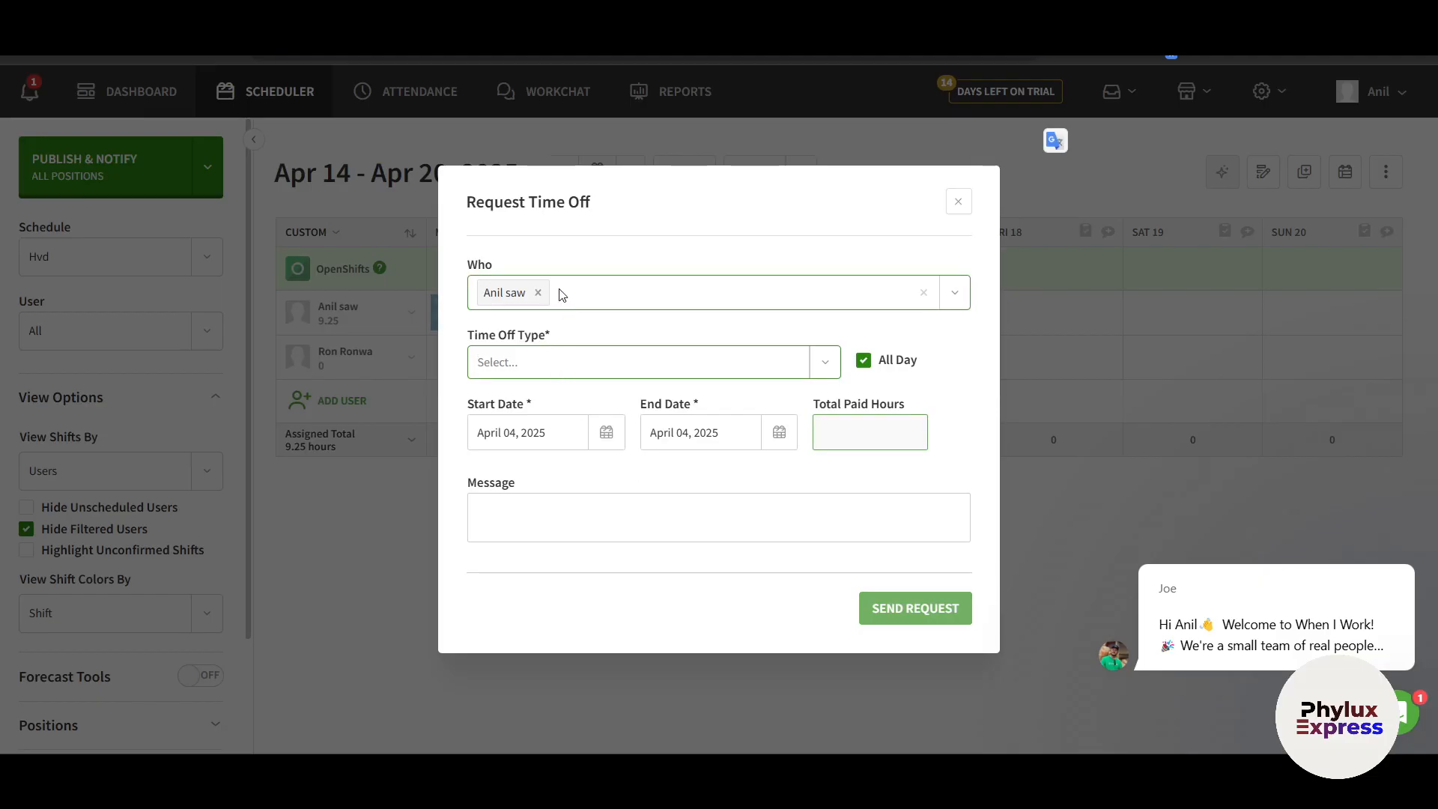
pyautogui.click(612, 284)
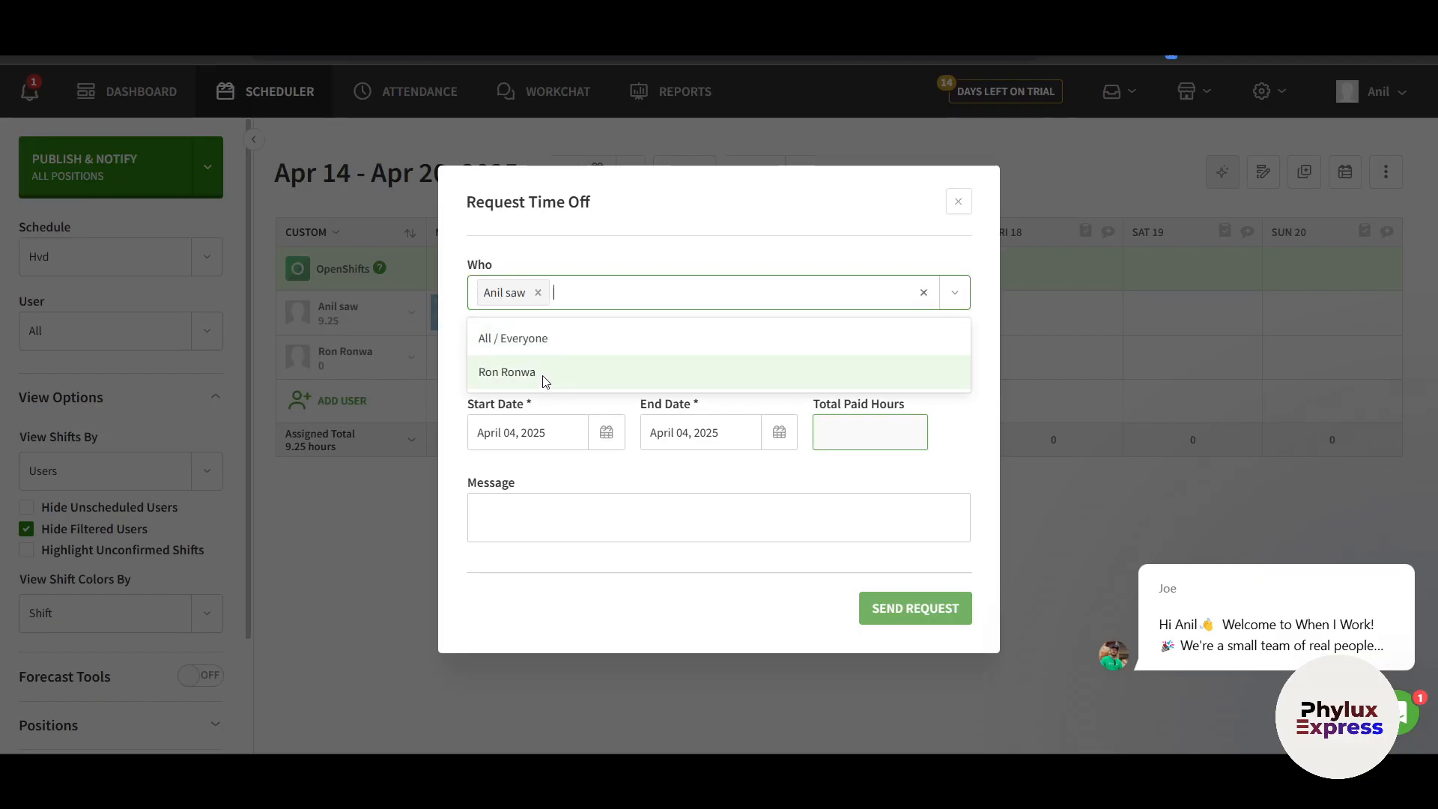
pyautogui.click(545, 377)
pyautogui.click(629, 292)
pyautogui.click(645, 374)
pyautogui.click(663, 302)
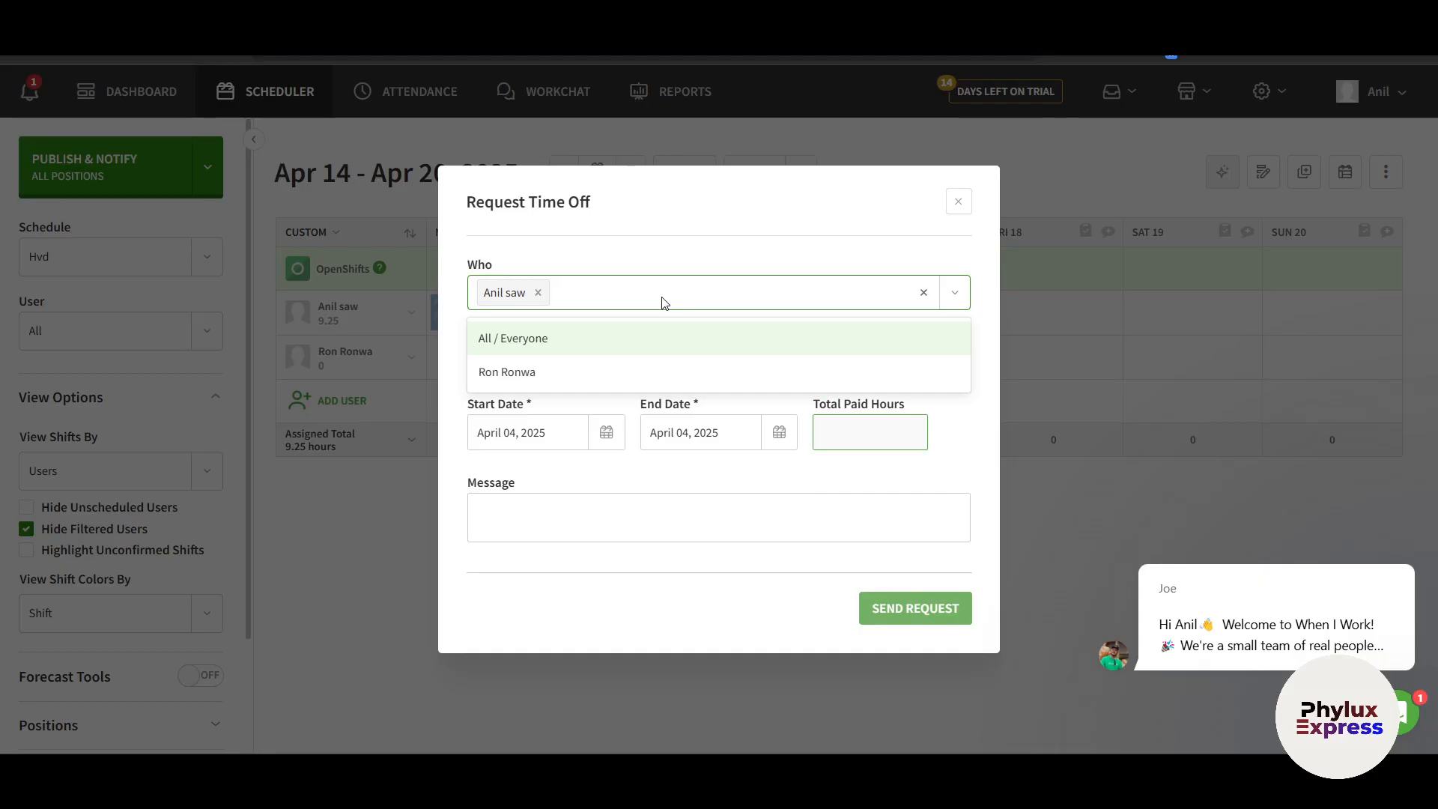
pyautogui.click(667, 266)
# Make the request a Holiday, kept All Day, dated April 14, 2025
pyautogui.click(548, 367)
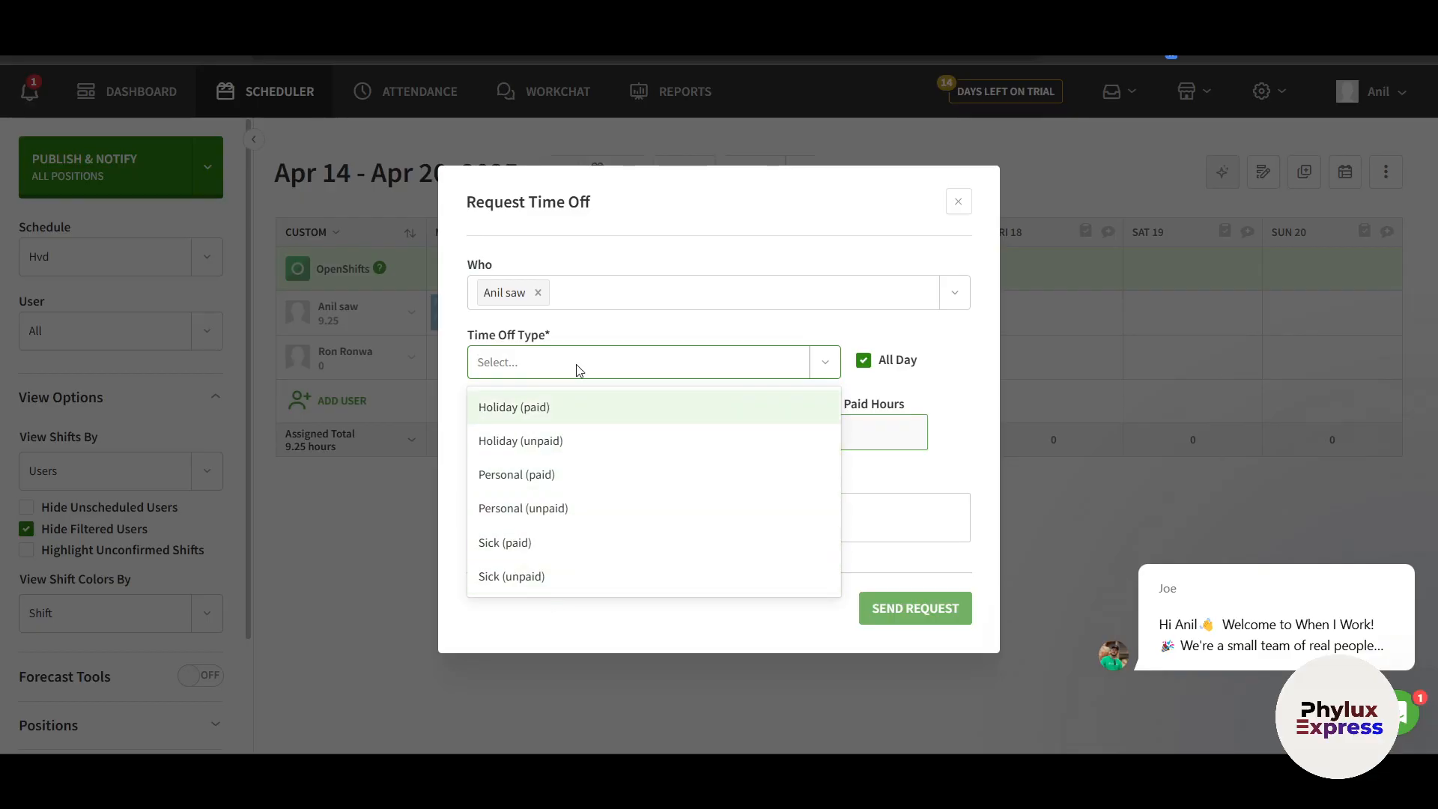
pyautogui.click(552, 407)
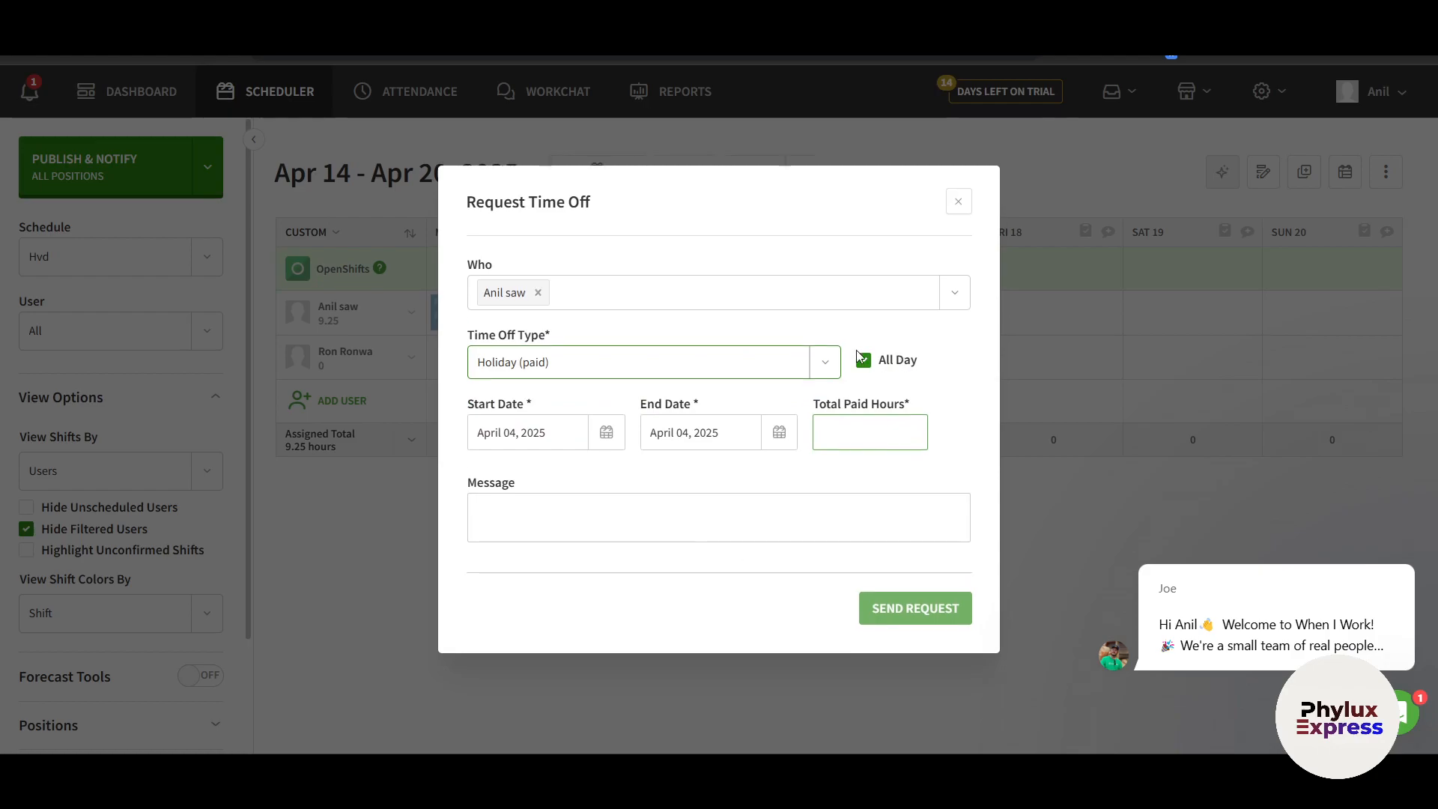
pyautogui.click(876, 367)
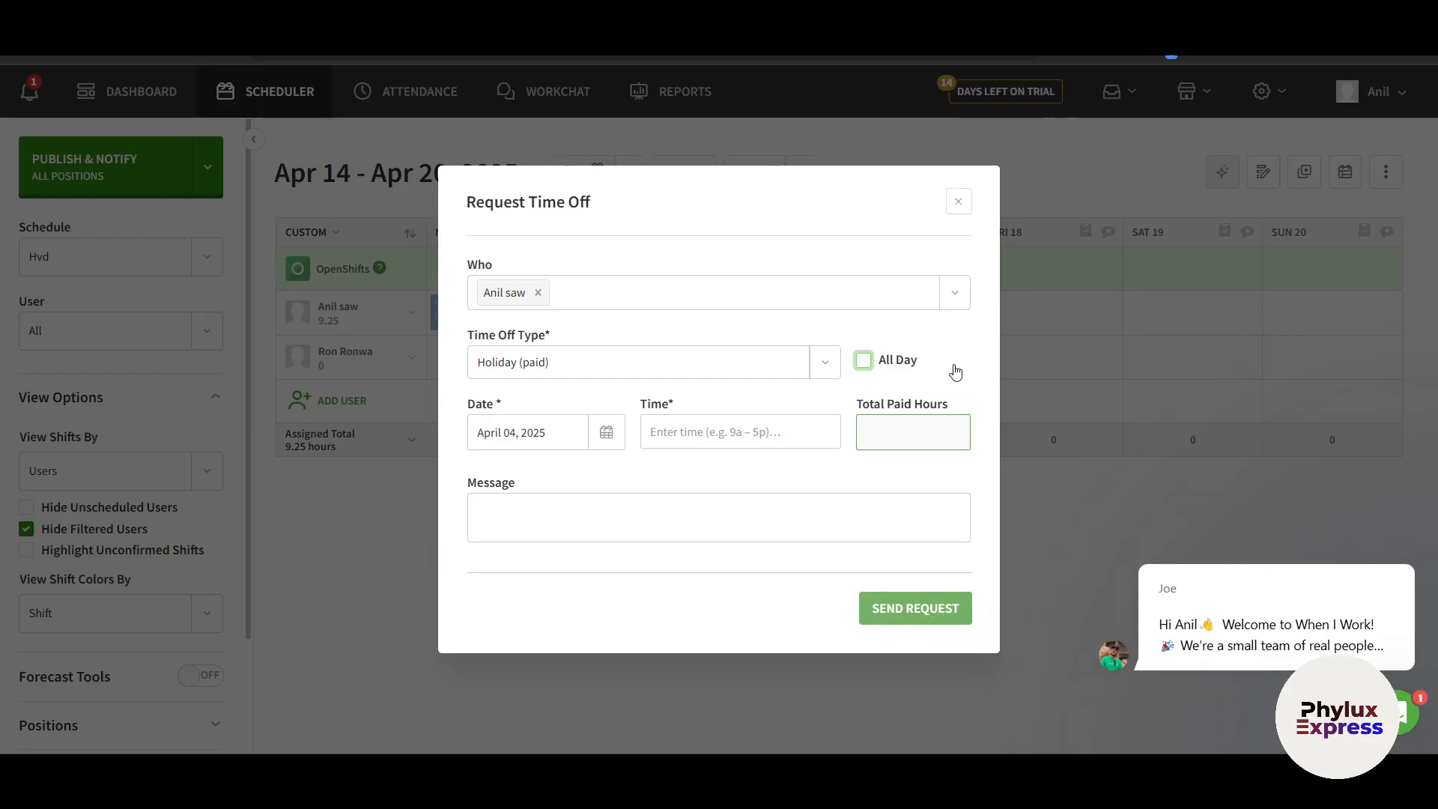
pyautogui.click(864, 360)
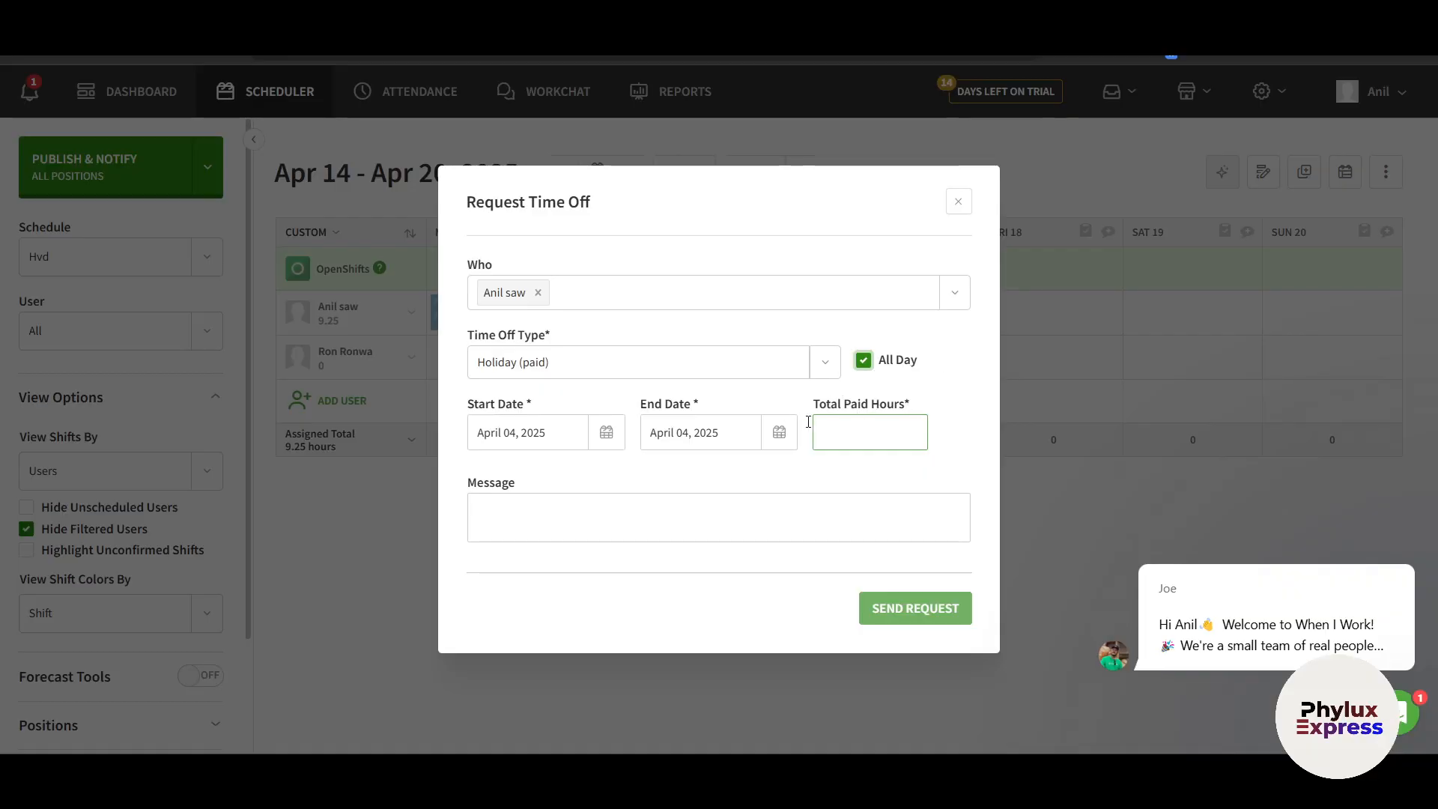
pyautogui.click(549, 433)
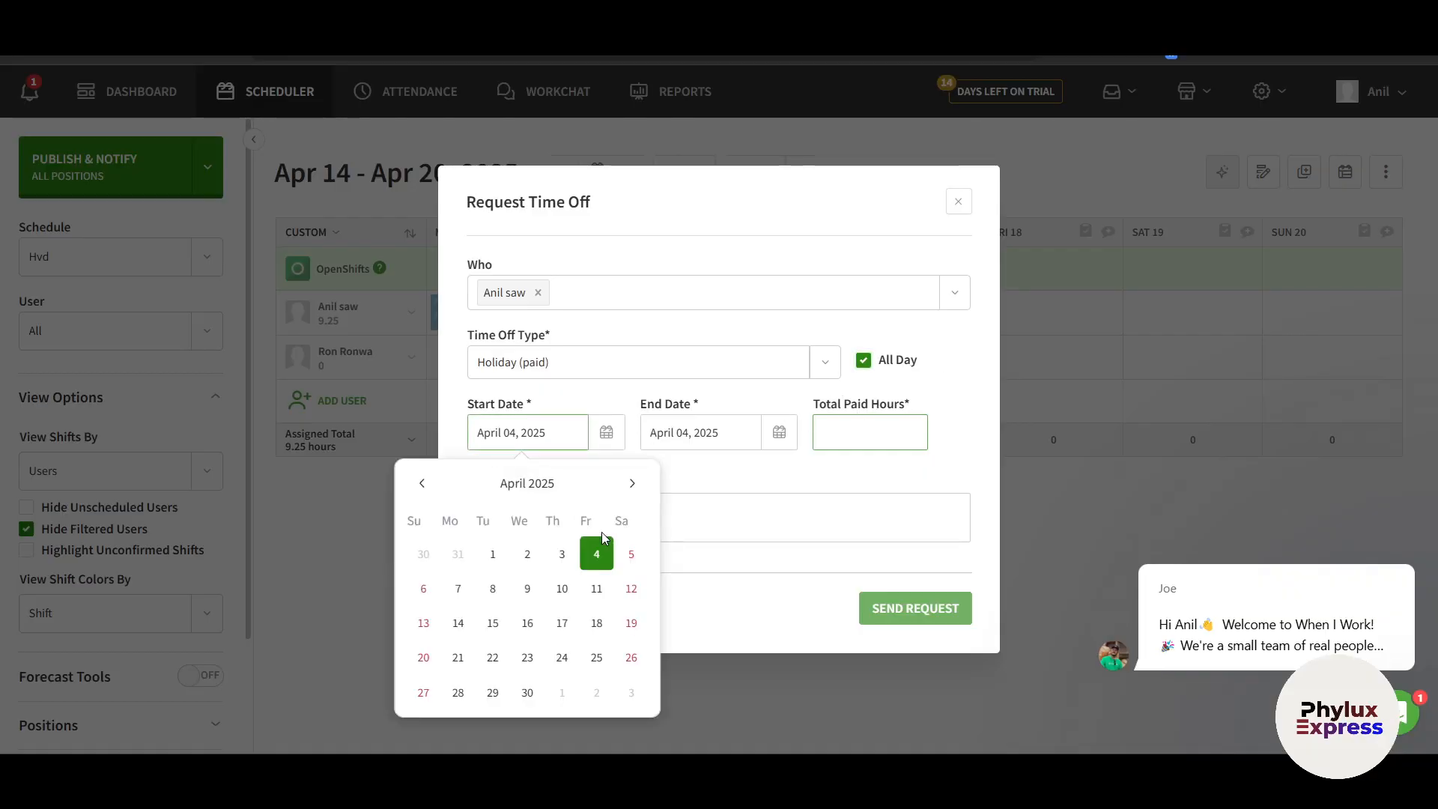
pyautogui.click(632, 483)
pyautogui.click(423, 486)
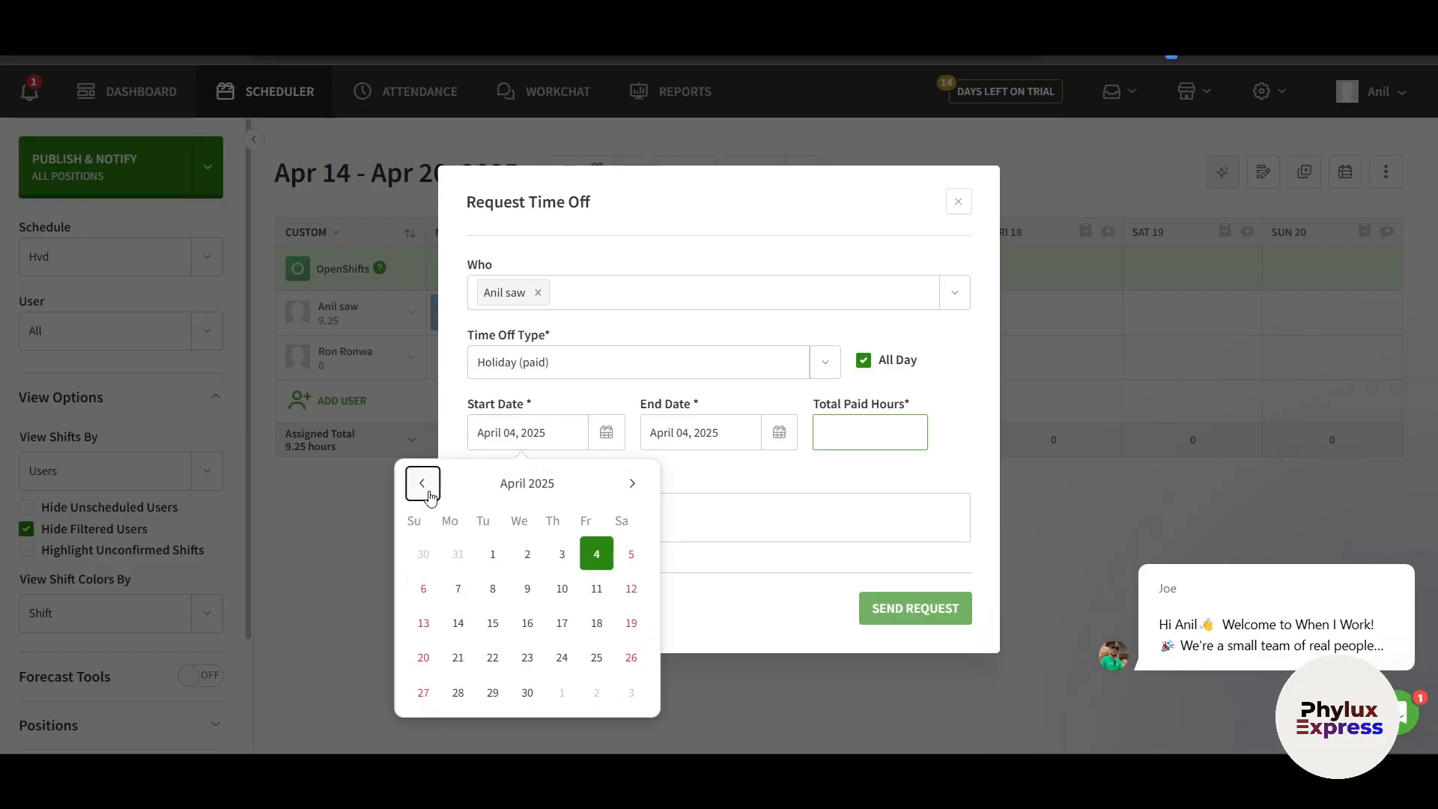
pyautogui.click(459, 623)
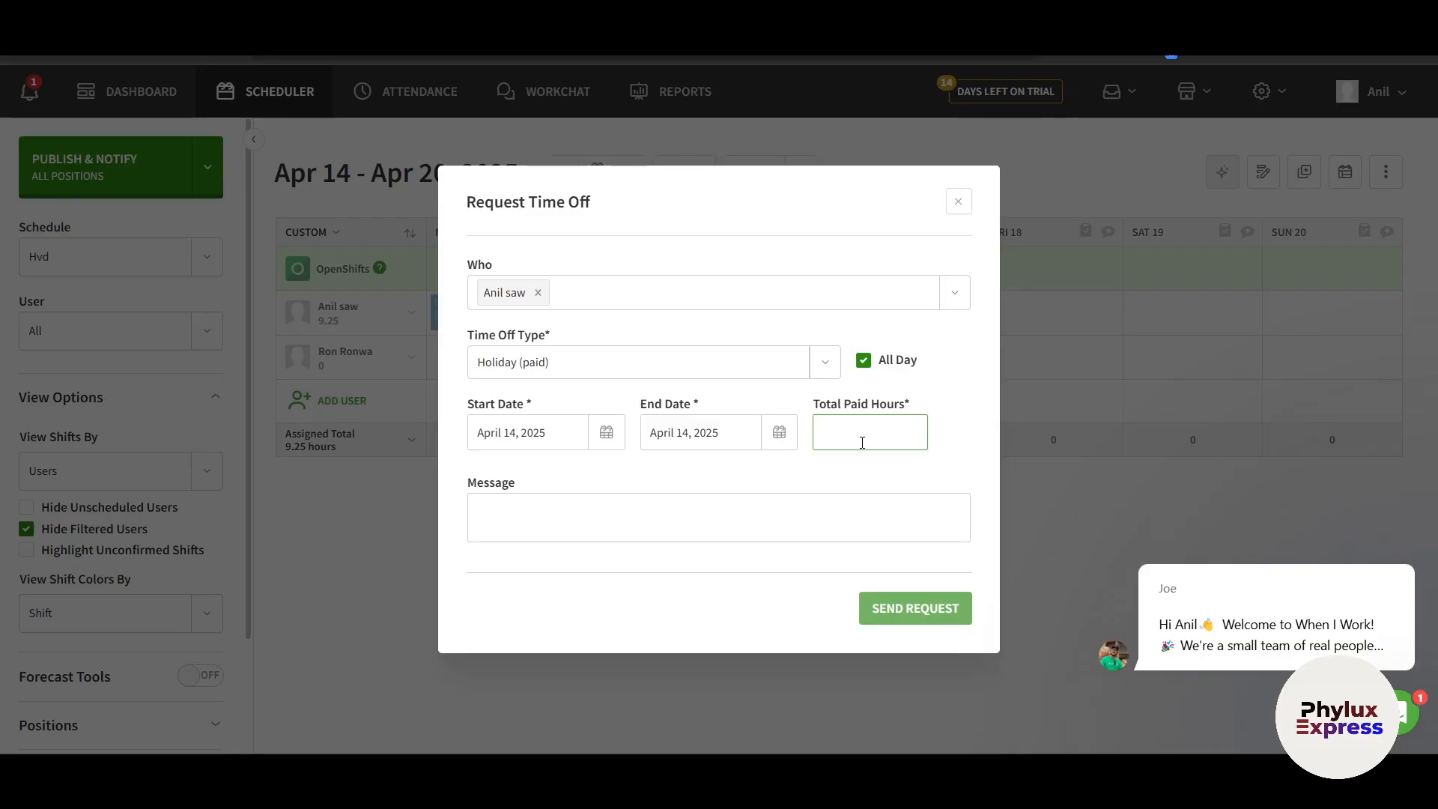
# Switch the type to Holiday (unpaid), add a personal-reasons message, and send the request
pyautogui.click(655, 369)
pyautogui.click(610, 439)
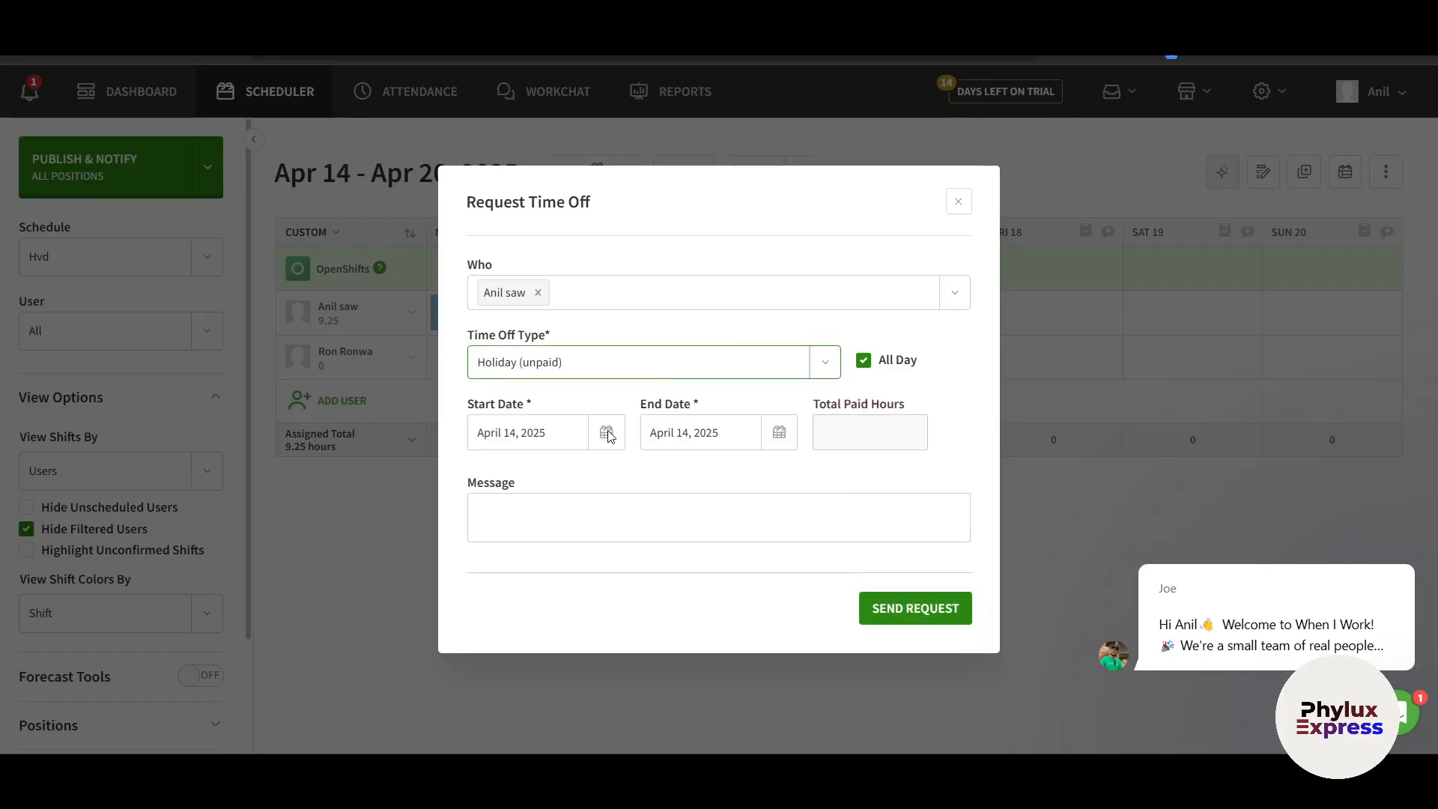
pyautogui.click(850, 438)
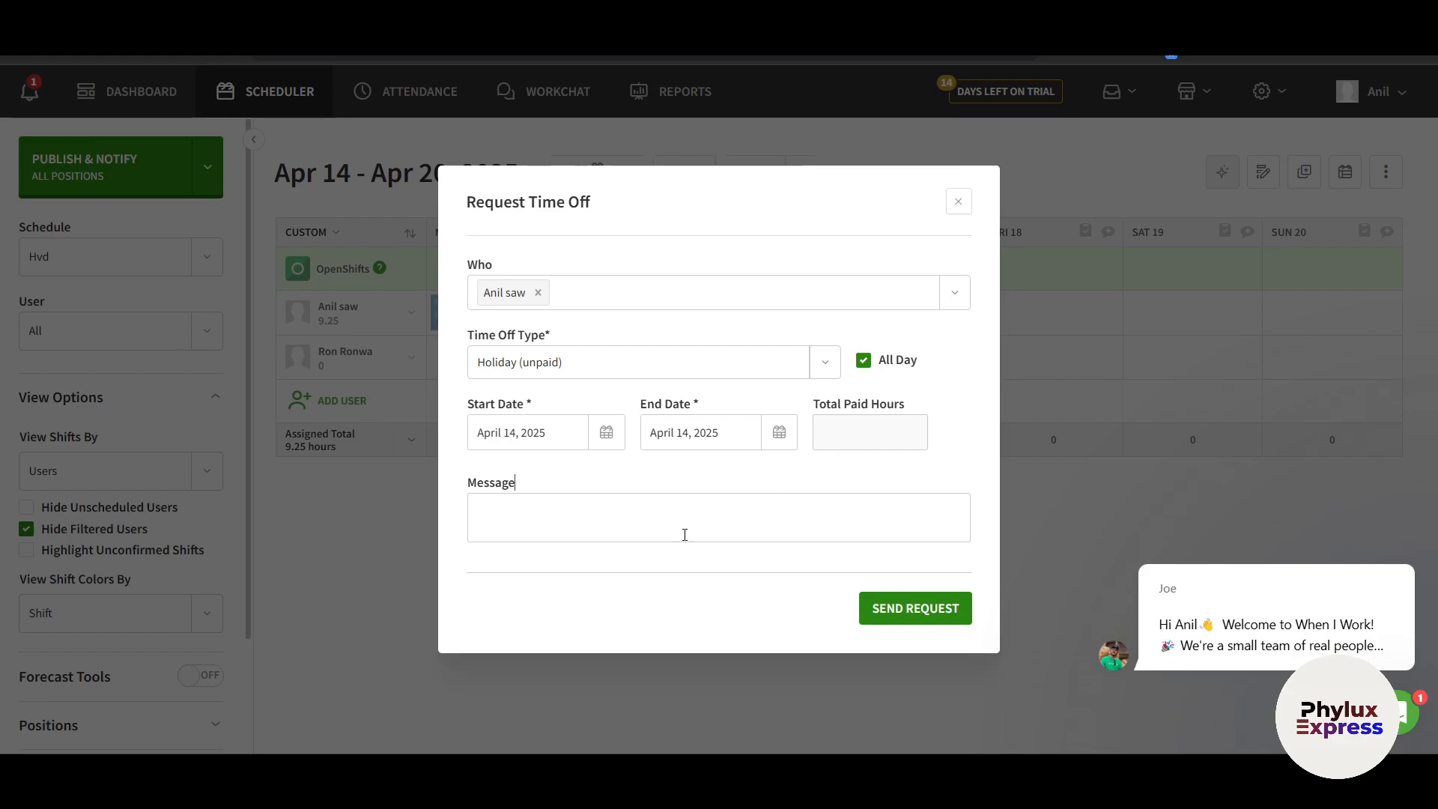
pyautogui.click(535, 515)
pyautogui.write('i want a')
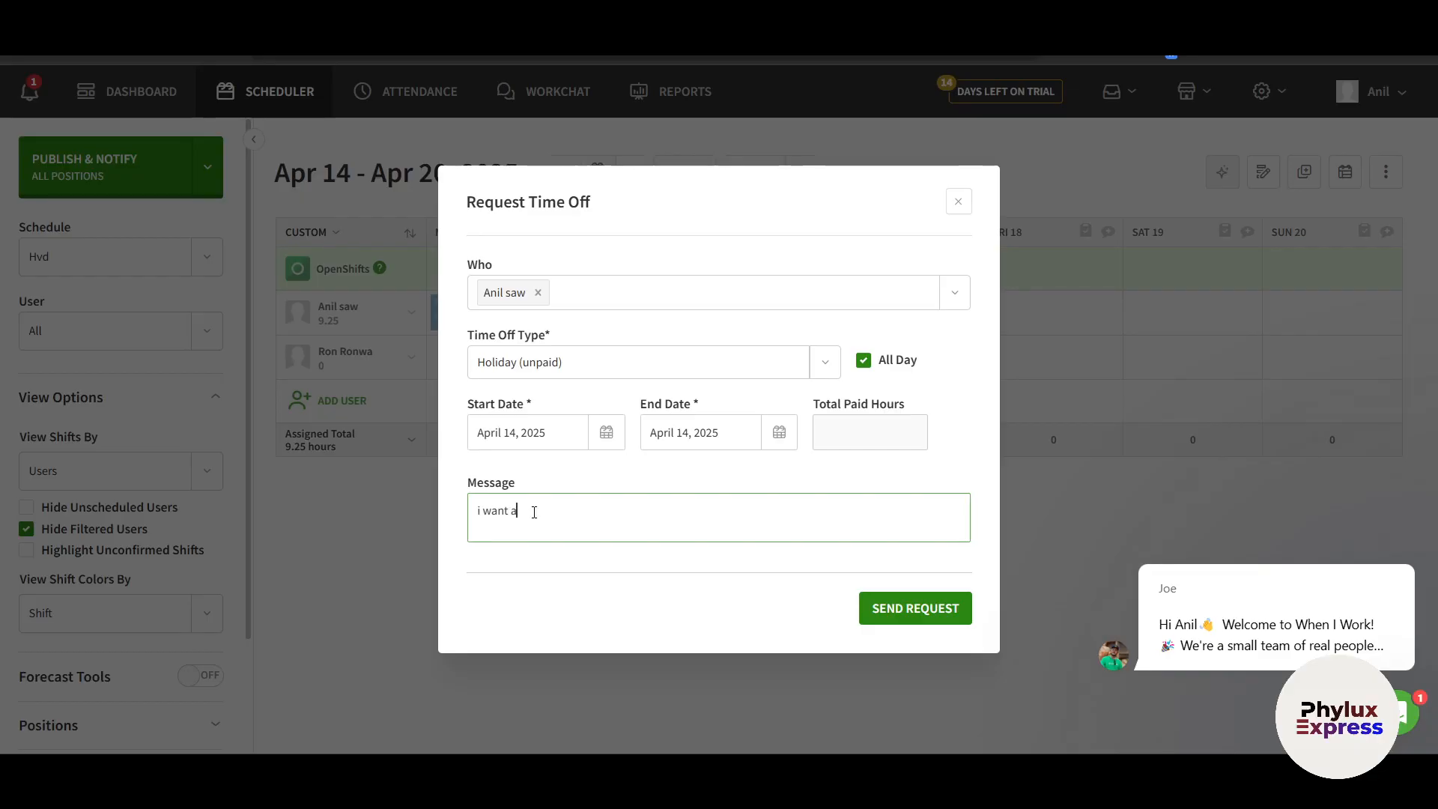
pyautogui.write(' leave on 14th of april due to my personal reasons')
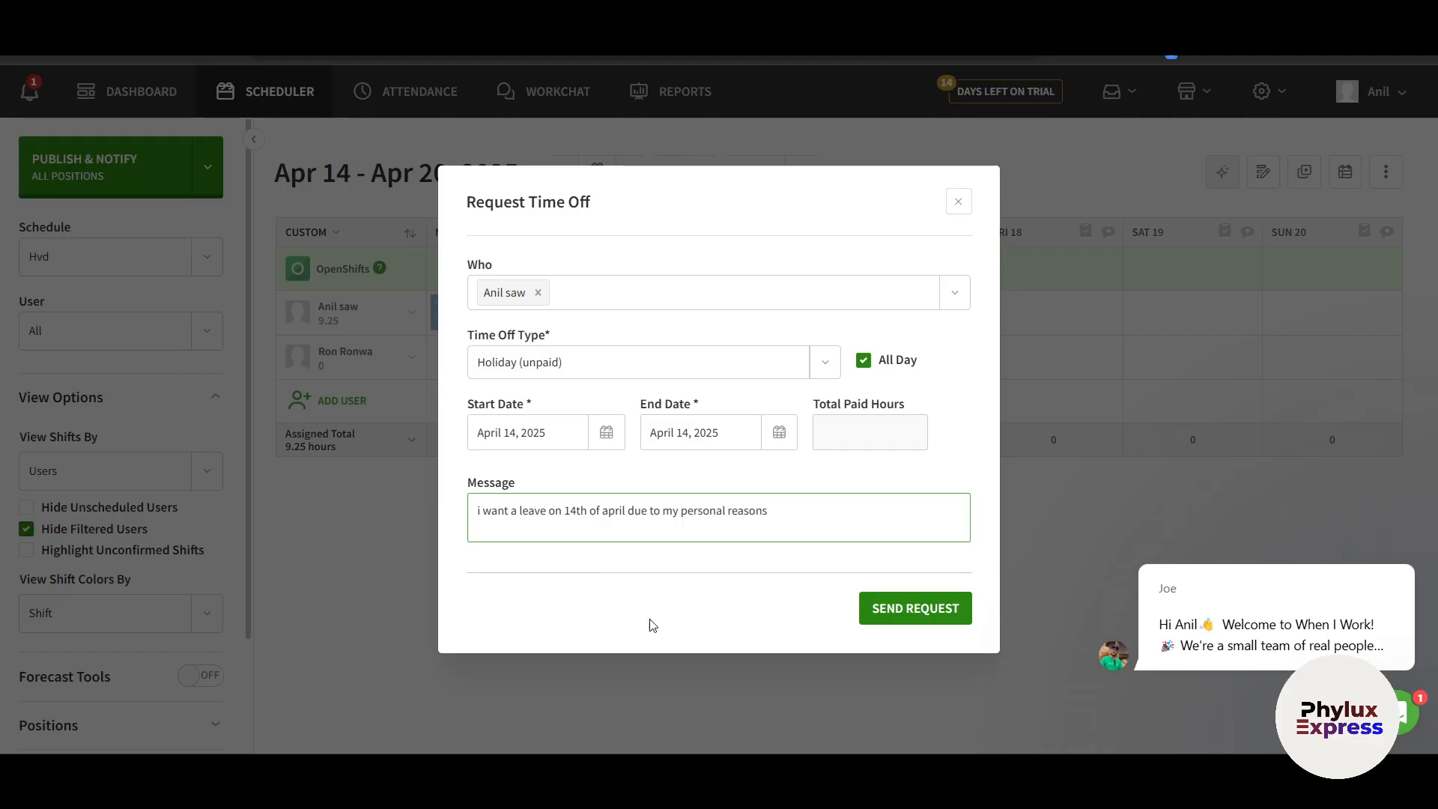
pyautogui.click(918, 609)
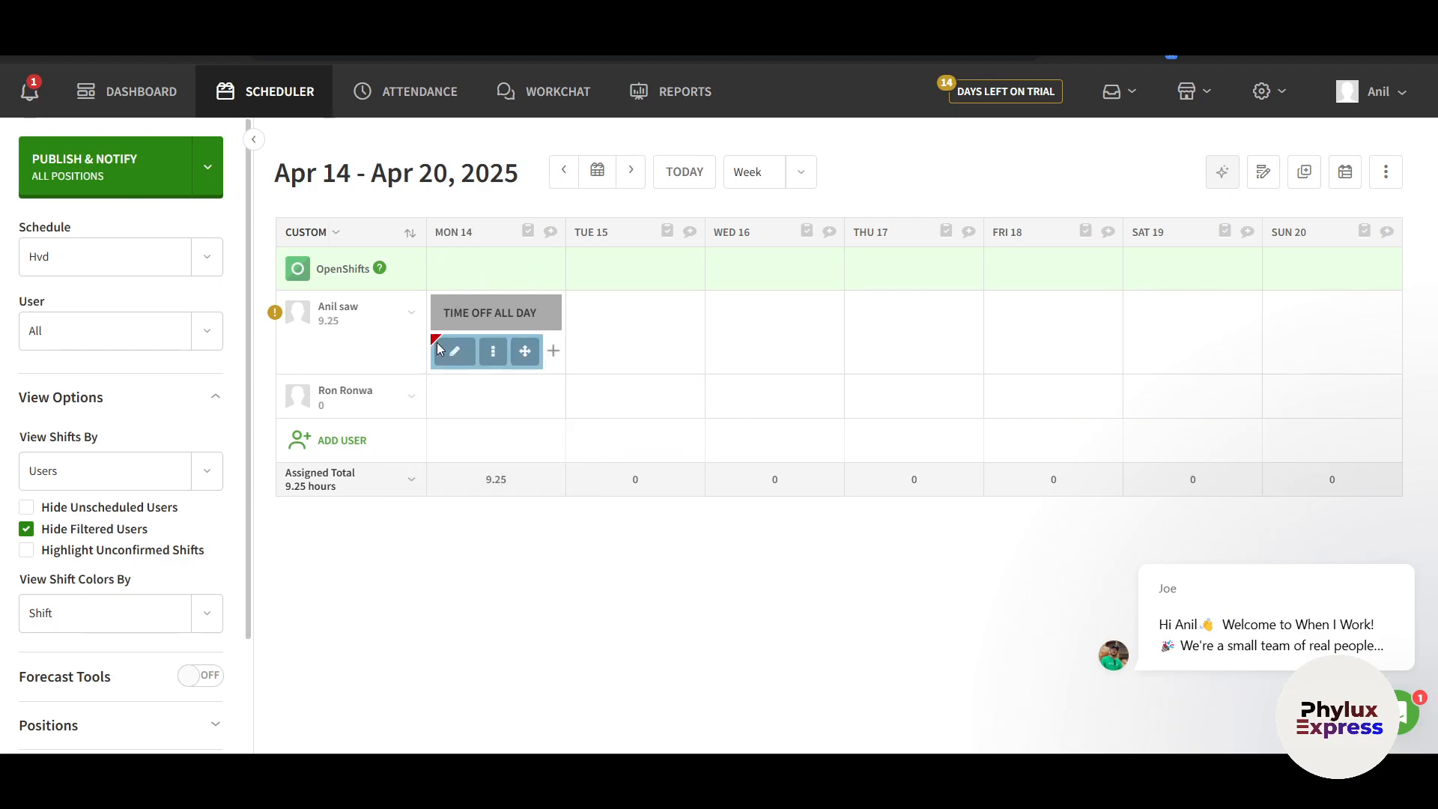
# Move the Monday 9a–7p Trainer shift onto the second employee's row and open the request menu
pyautogui.moveTo(439, 346)
pyautogui.moveTo(492, 353)
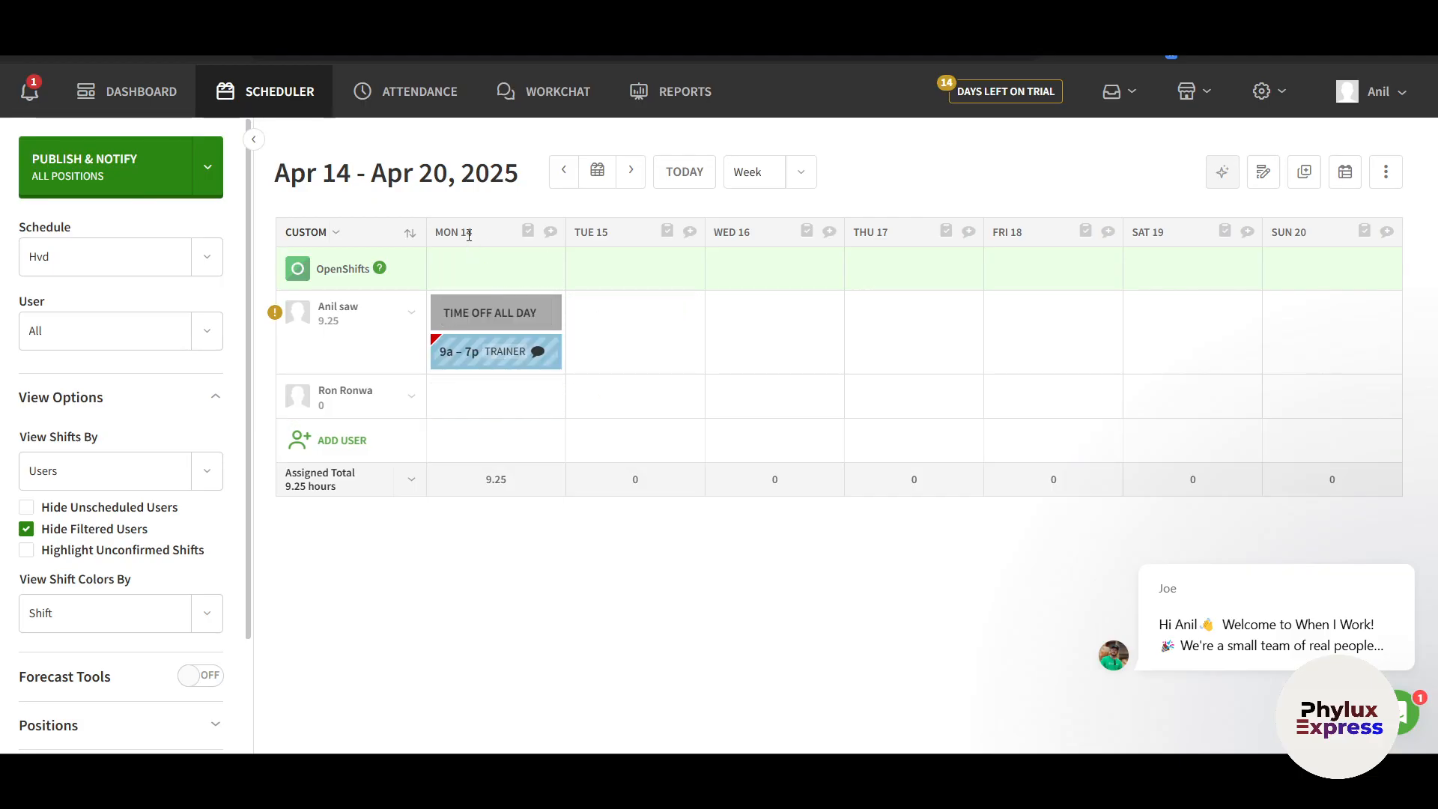
pyautogui.moveTo(517, 351)
pyautogui.mouseDown()
pyautogui.moveTo(521, 386)
pyautogui.moveTo(521, 356)
pyautogui.mouseUp()
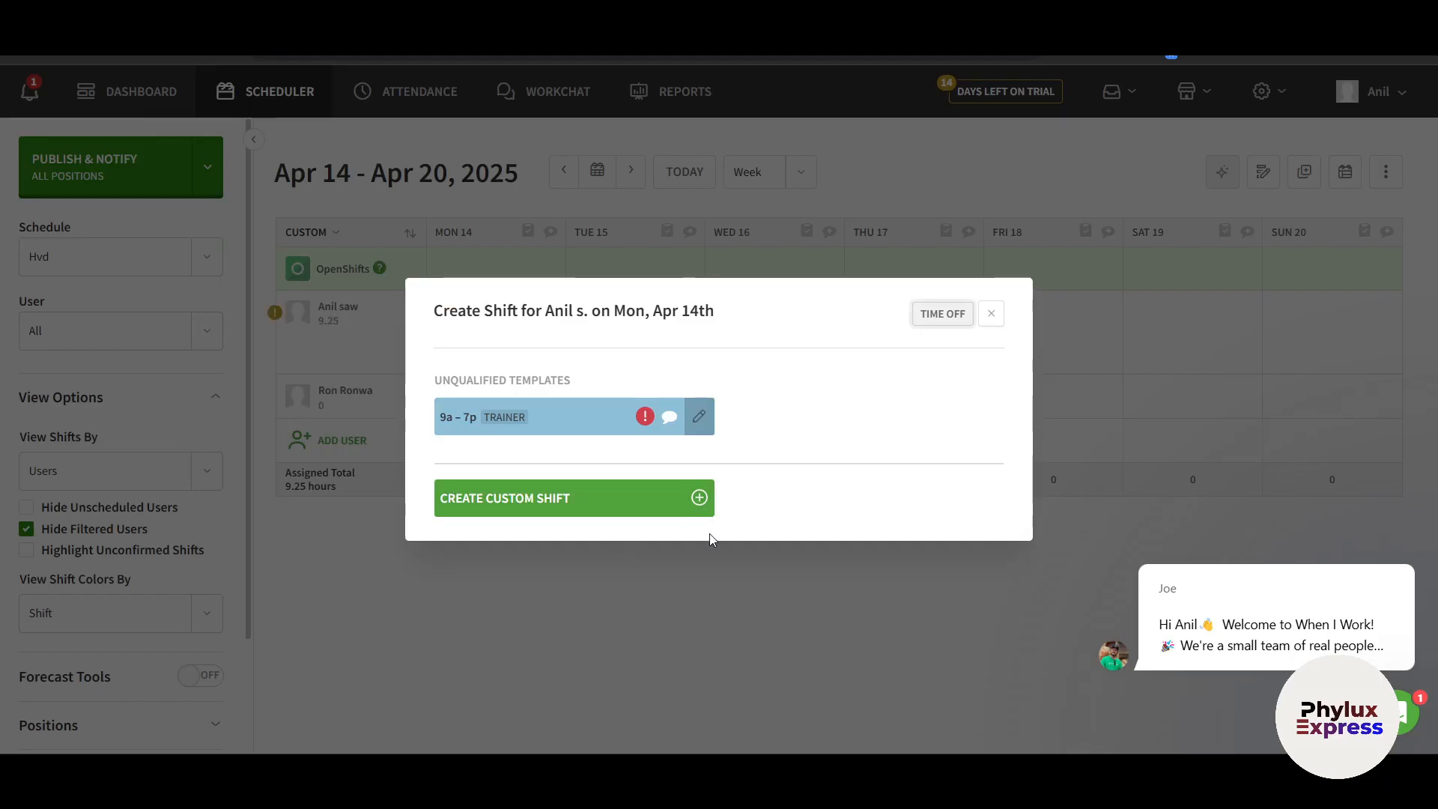
pyautogui.click(689, 619)
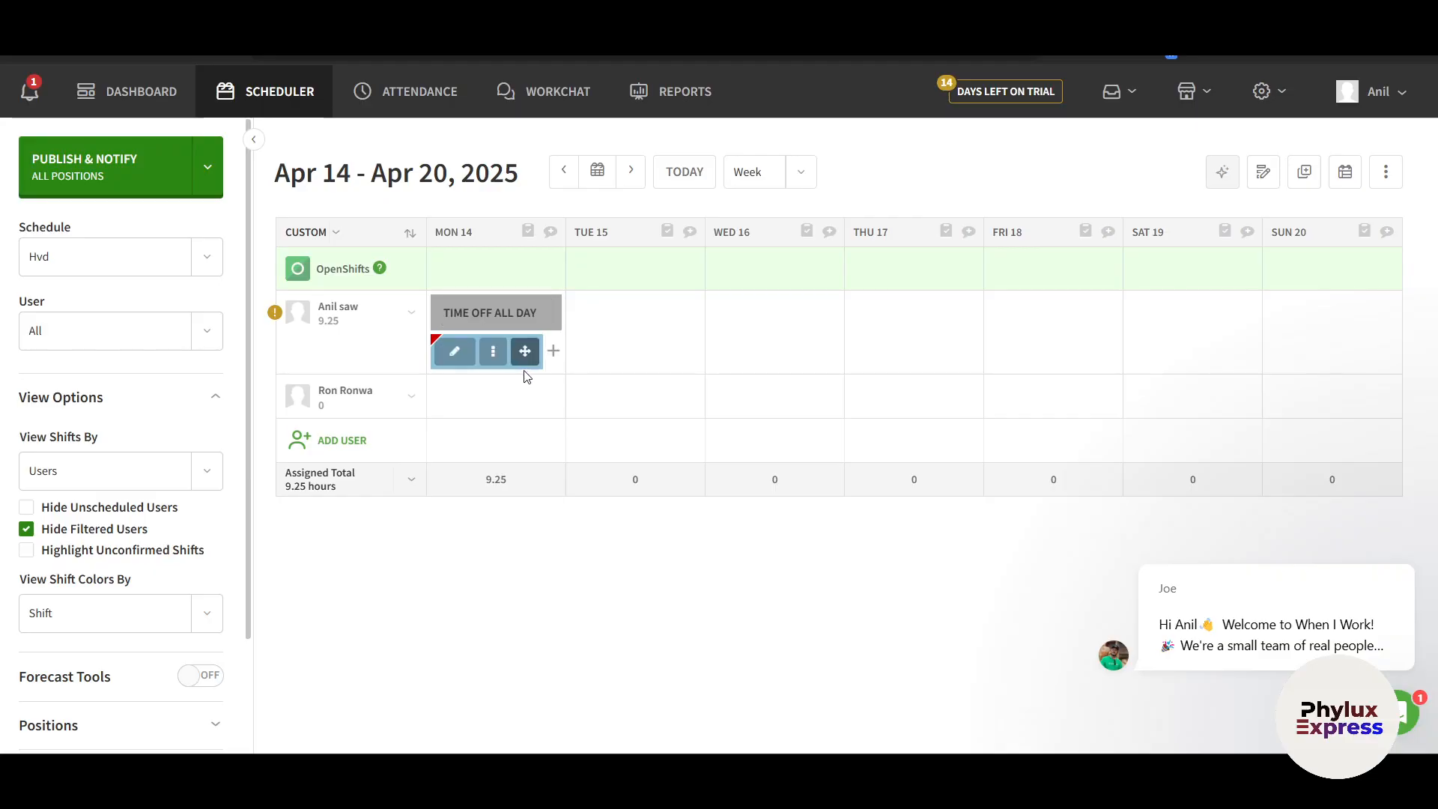
pyautogui.moveTo(526, 356)
pyautogui.moveTo(527, 351); pyautogui.dragTo(536, 408)
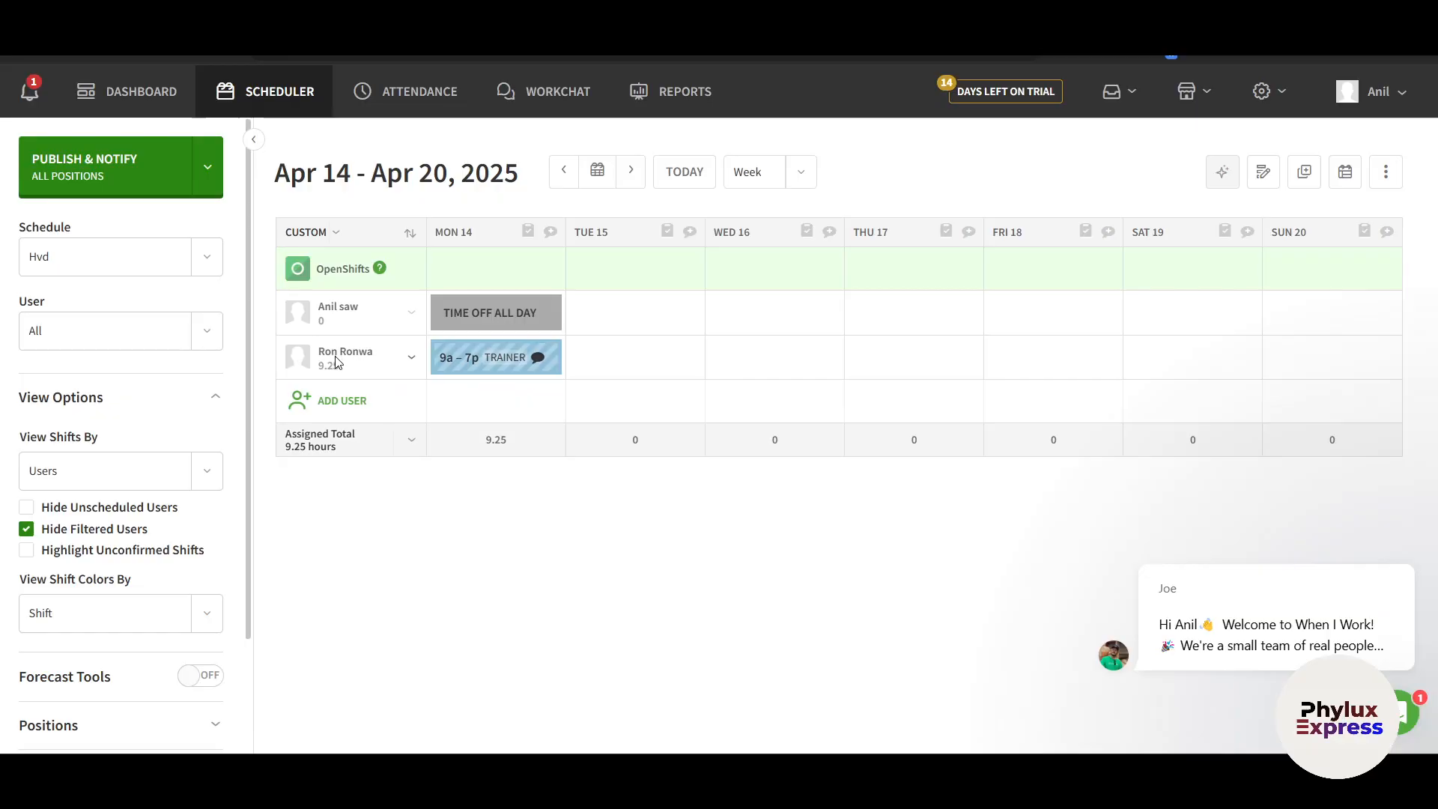
pyautogui.moveTo(476, 350)
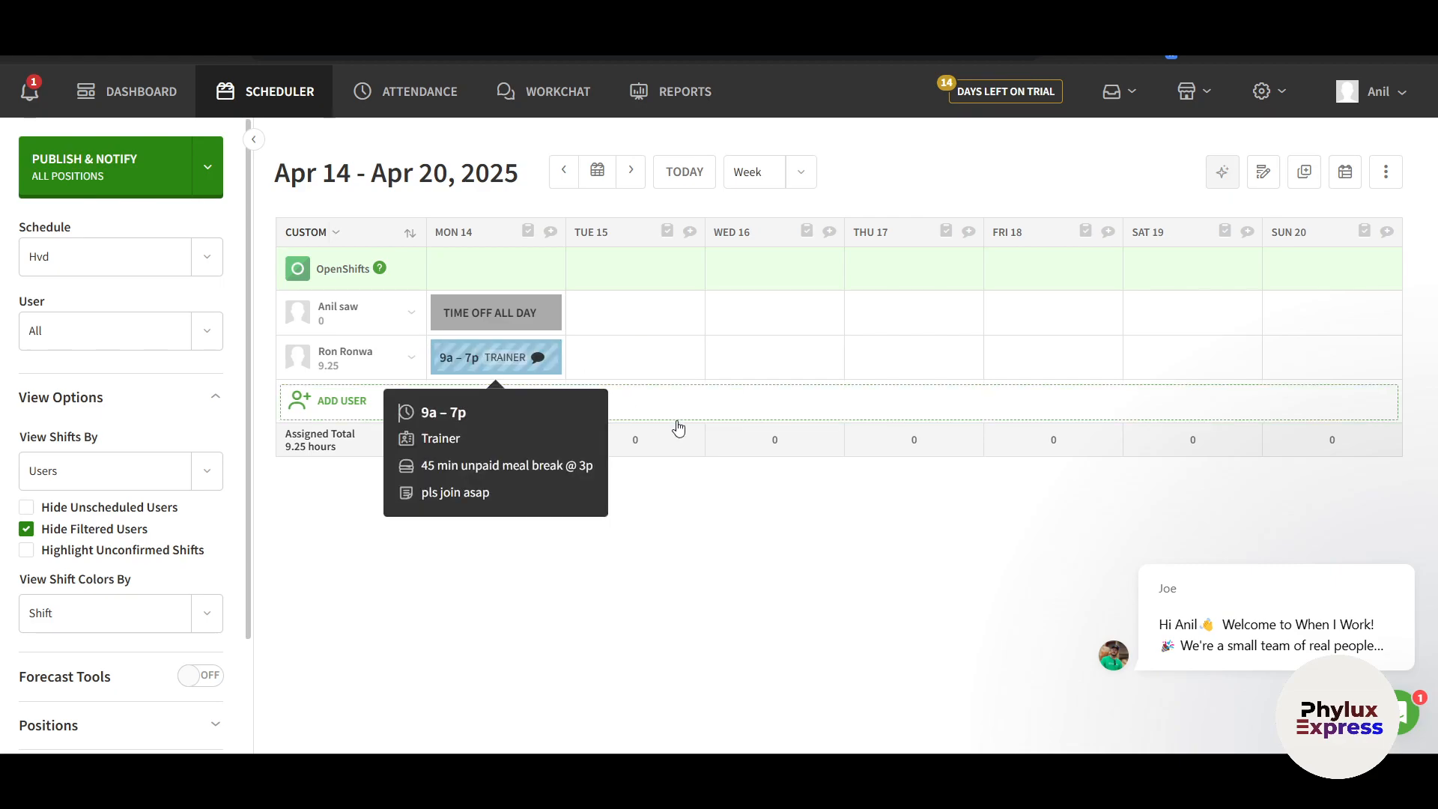
pyautogui.click(1134, 98)
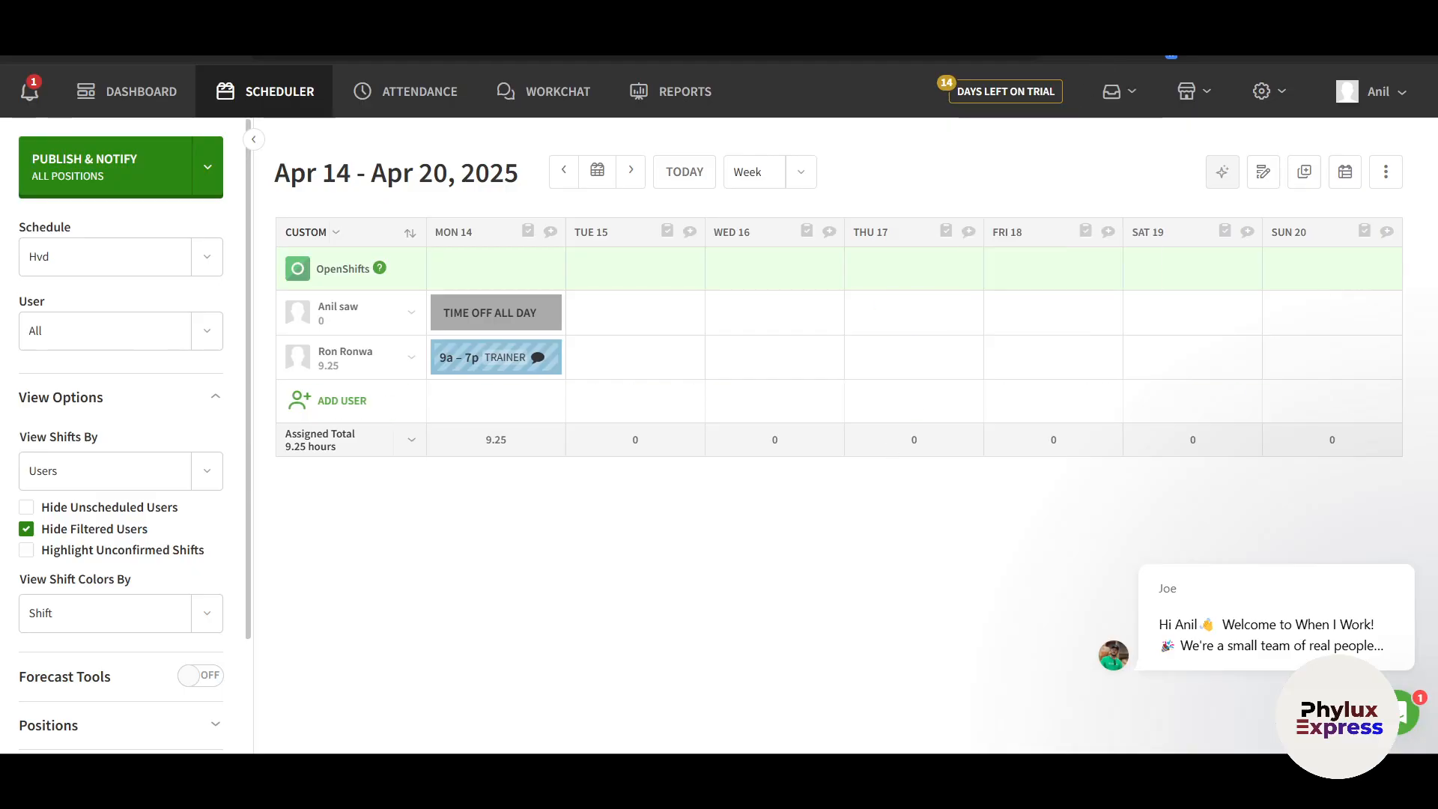
pyautogui.moveTo(1145, 112)
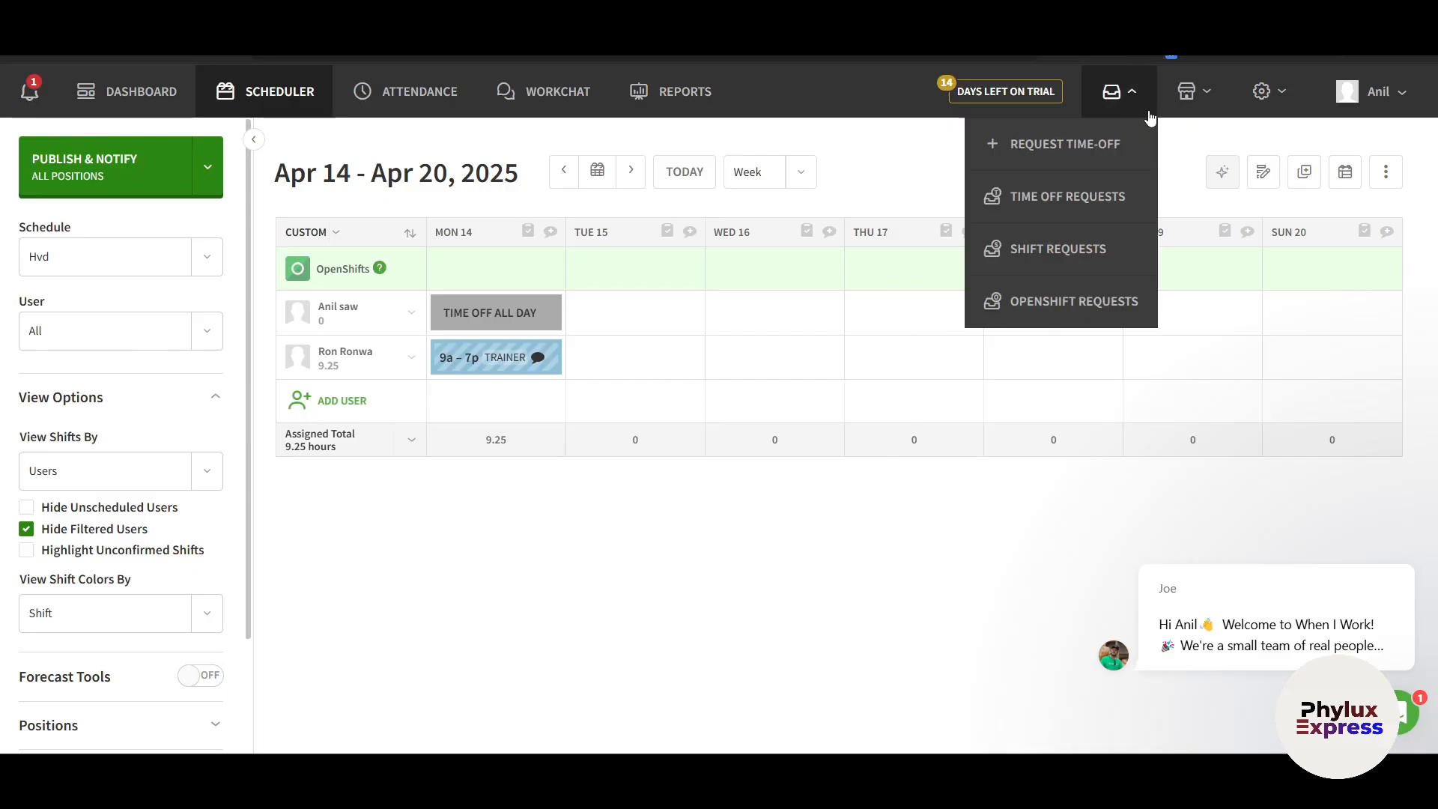
# Review the time-off requests list, filtering by my requests, all requests, and awaiting approval
pyautogui.click(1058, 202)
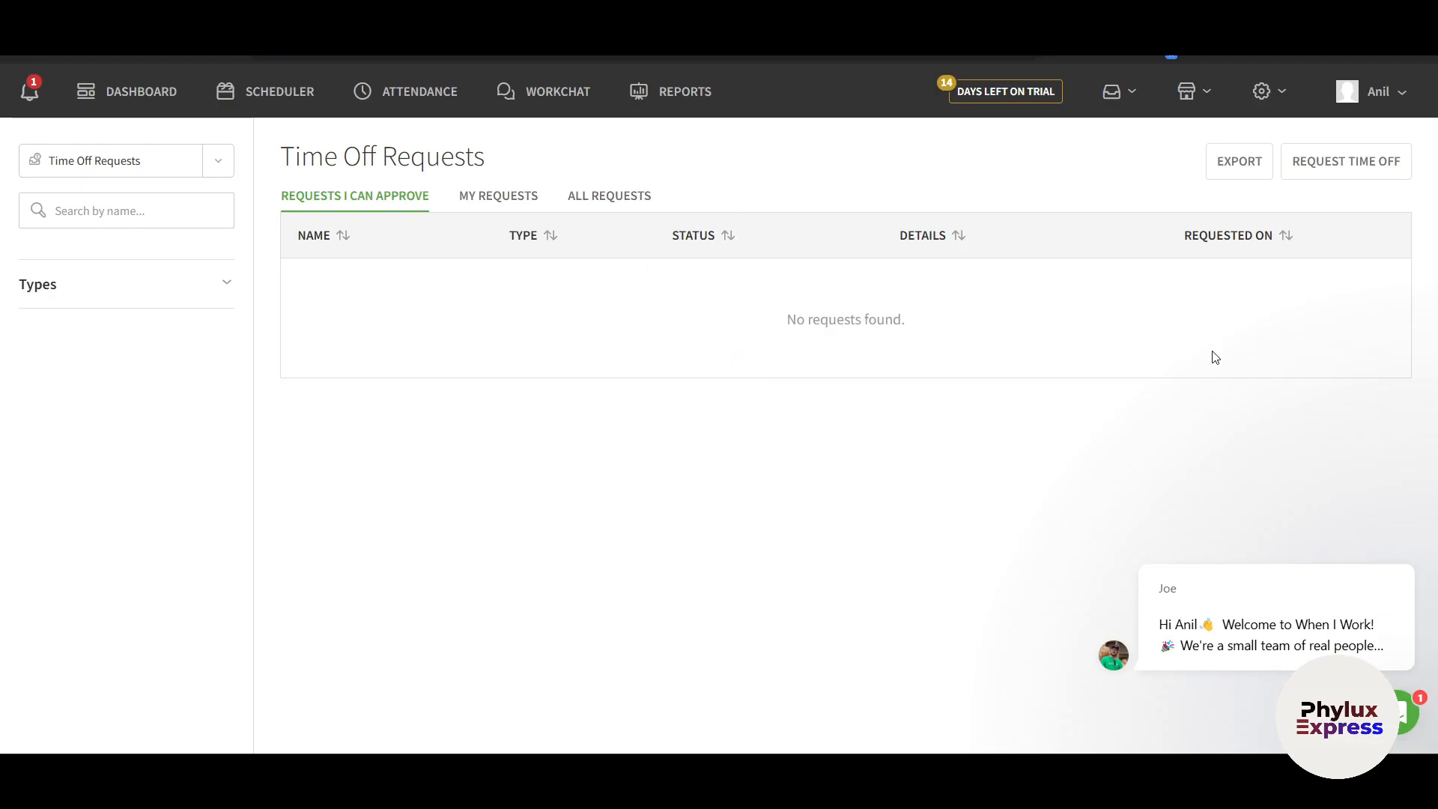
pyautogui.click(476, 199)
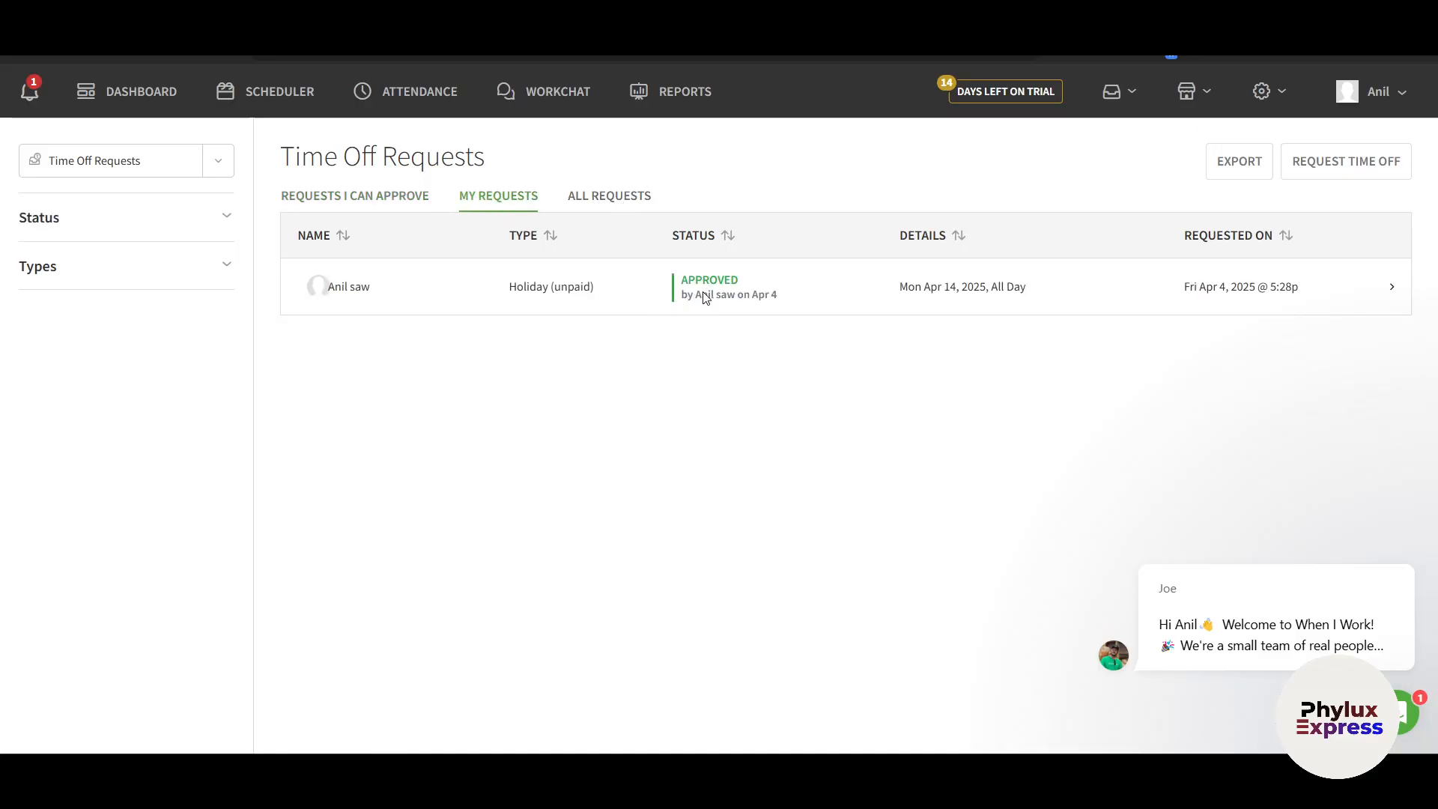
pyautogui.click(623, 198)
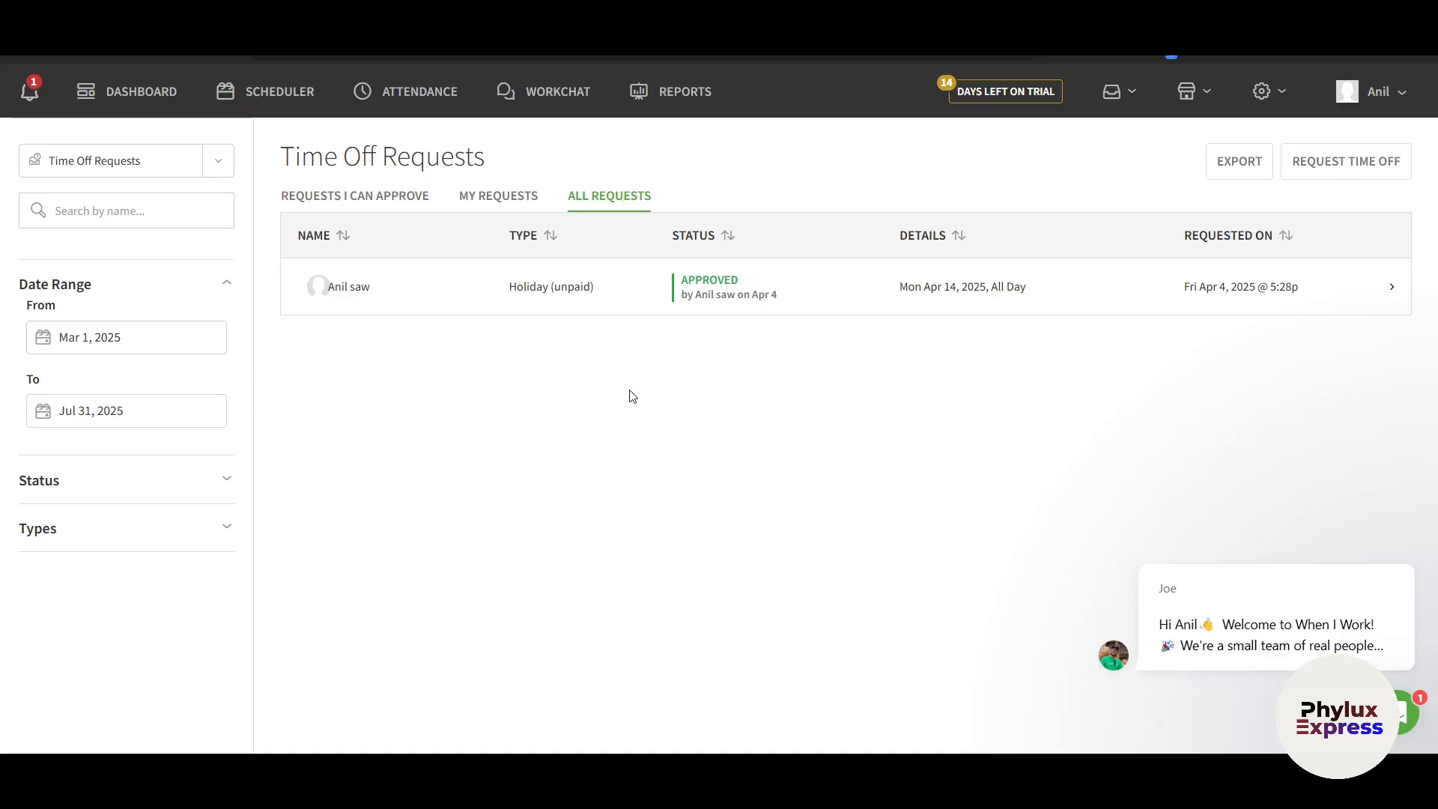
pyautogui.click(348, 208)
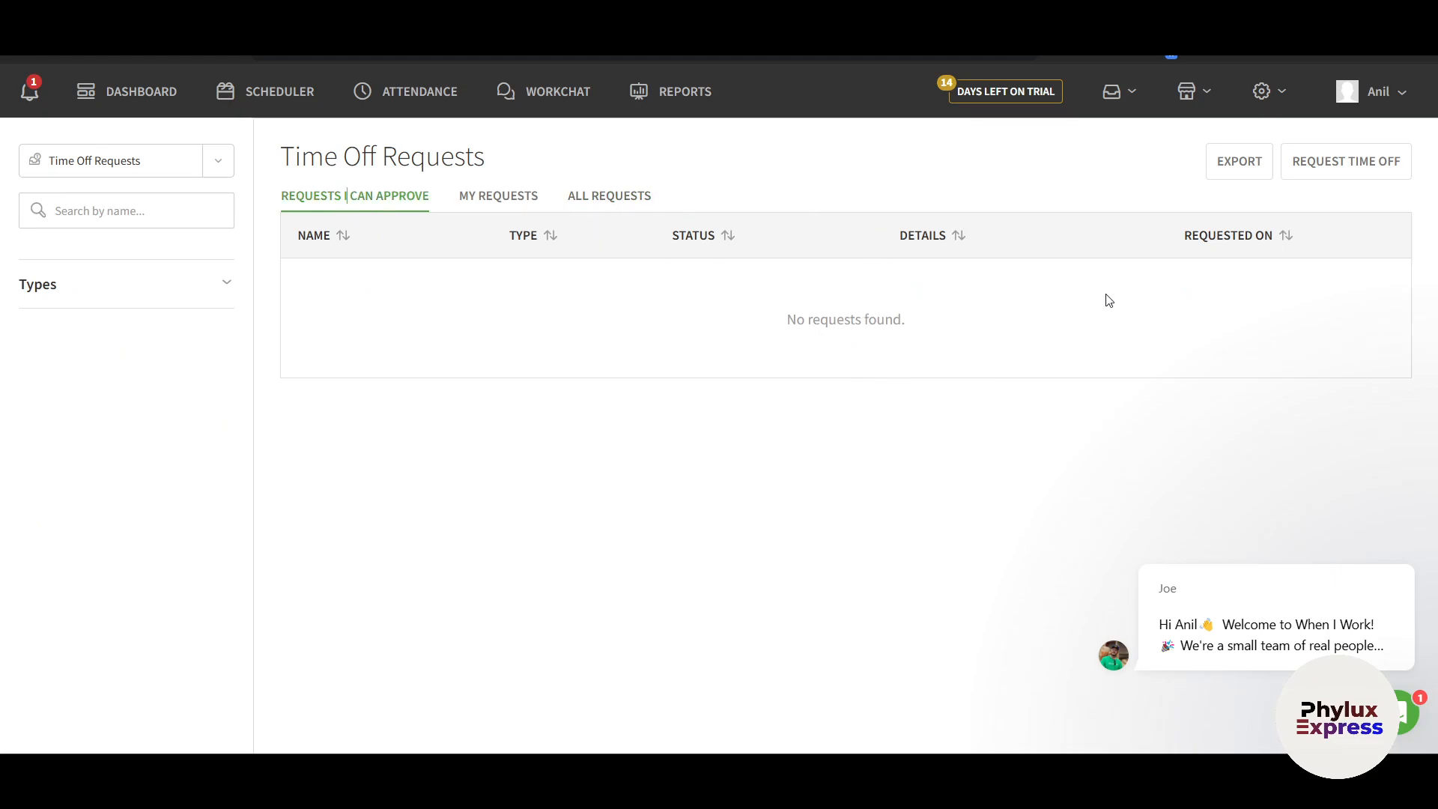
# Check Shift Requests, then view OpenShift Requests, which has none awaiting approval
pyautogui.click(1138, 87)
pyautogui.click(1090, 267)
pyautogui.click(1132, 93)
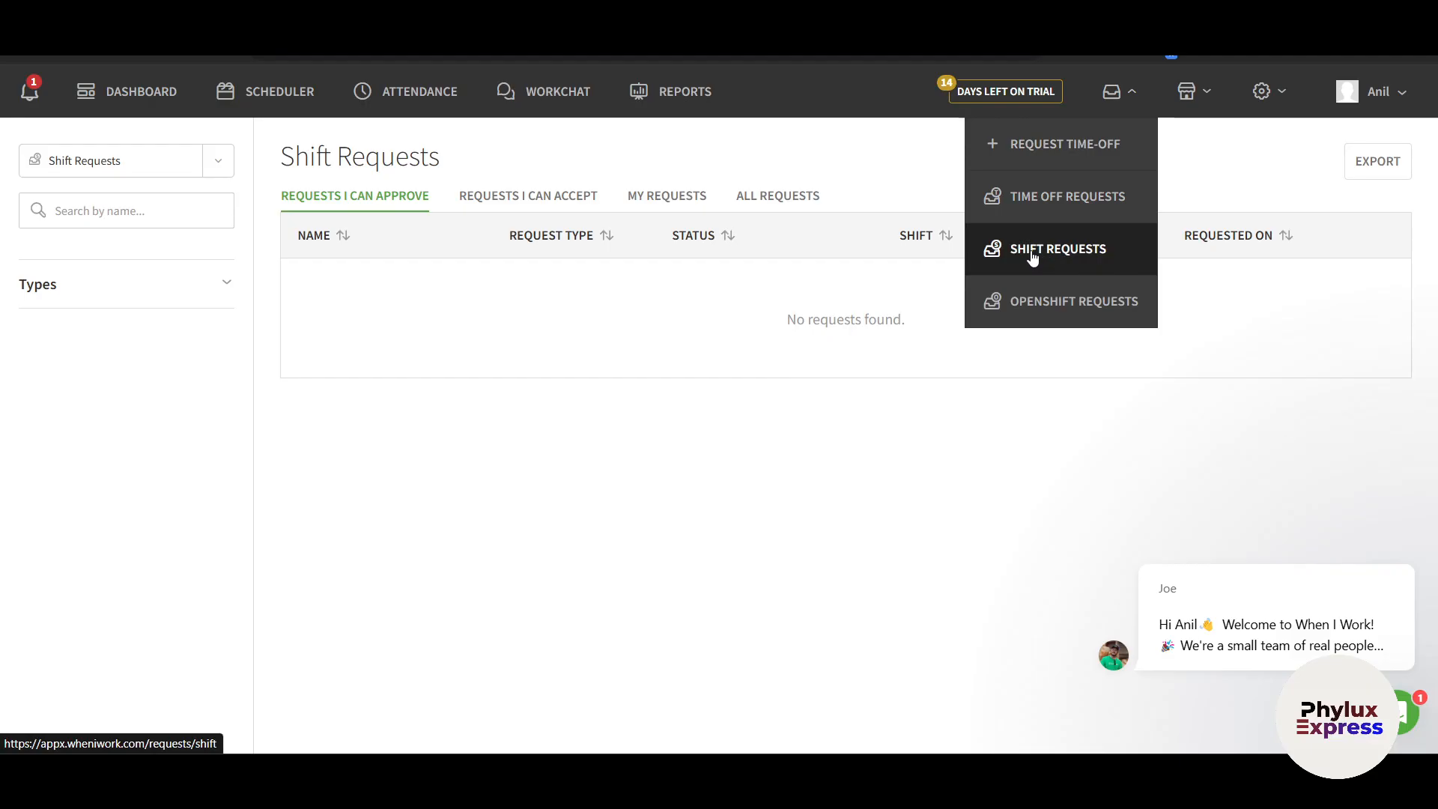
pyautogui.click(1064, 309)
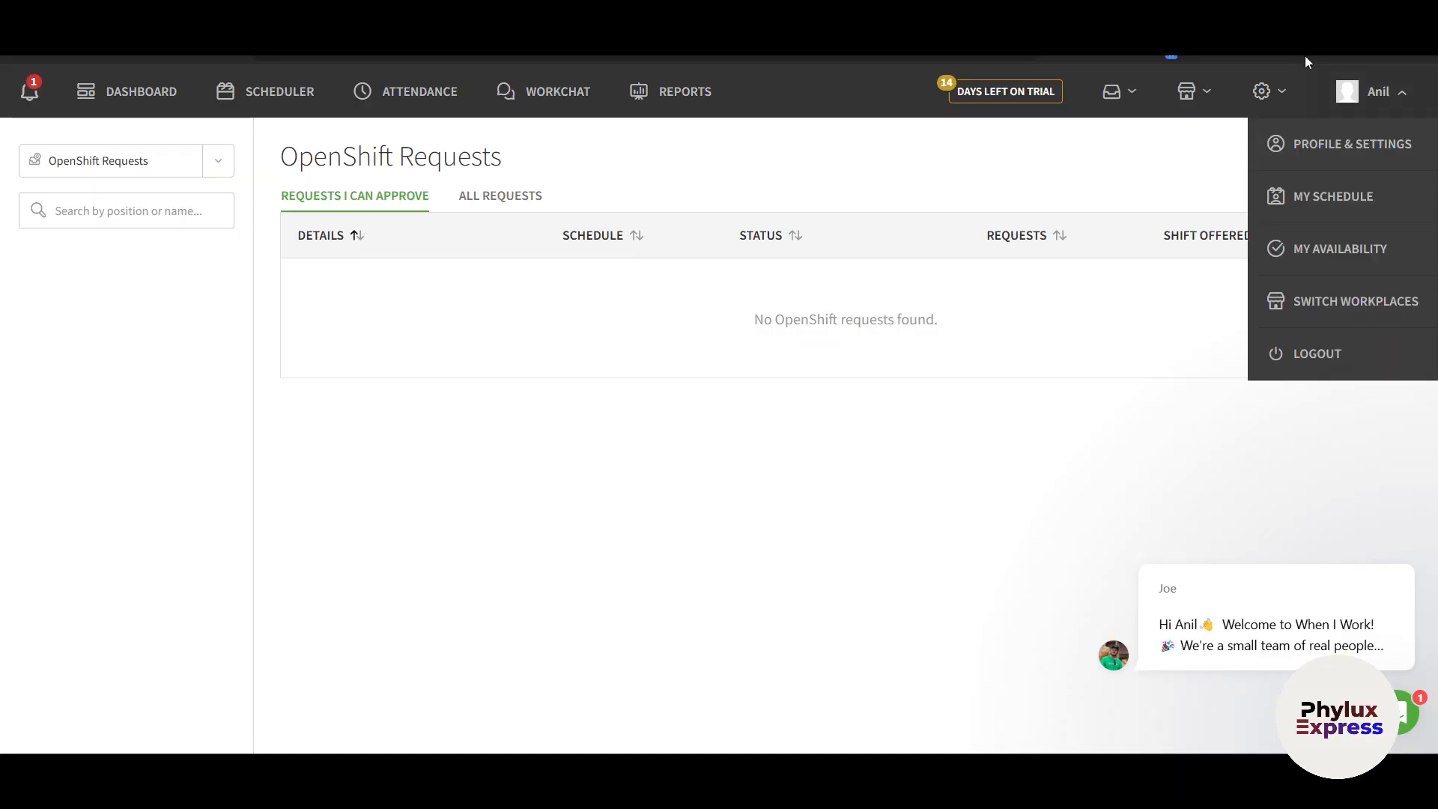
pyautogui.moveTo(1197, 97)
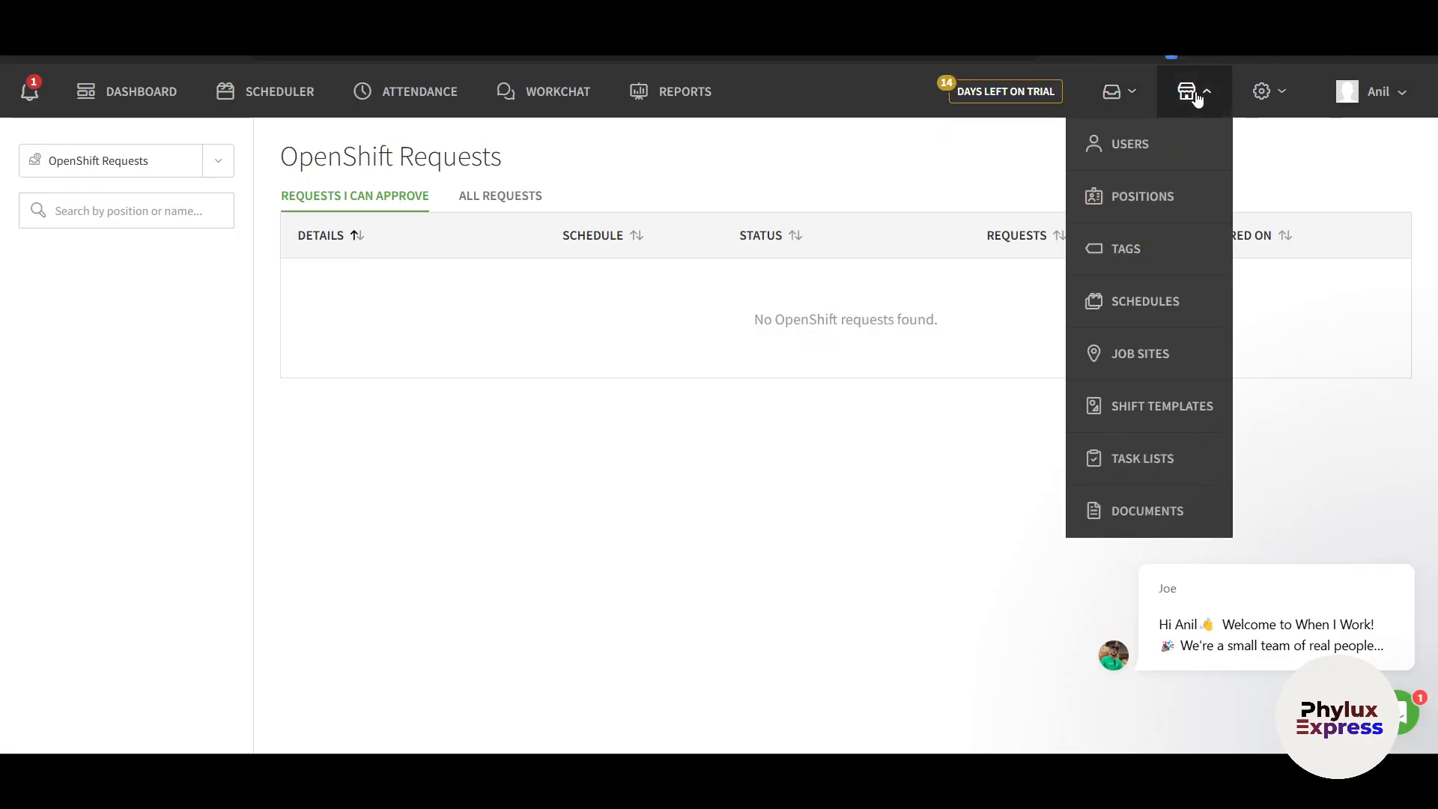
# Browse the Users and Positions lists, then go to the Tags page
pyautogui.click(1172, 155)
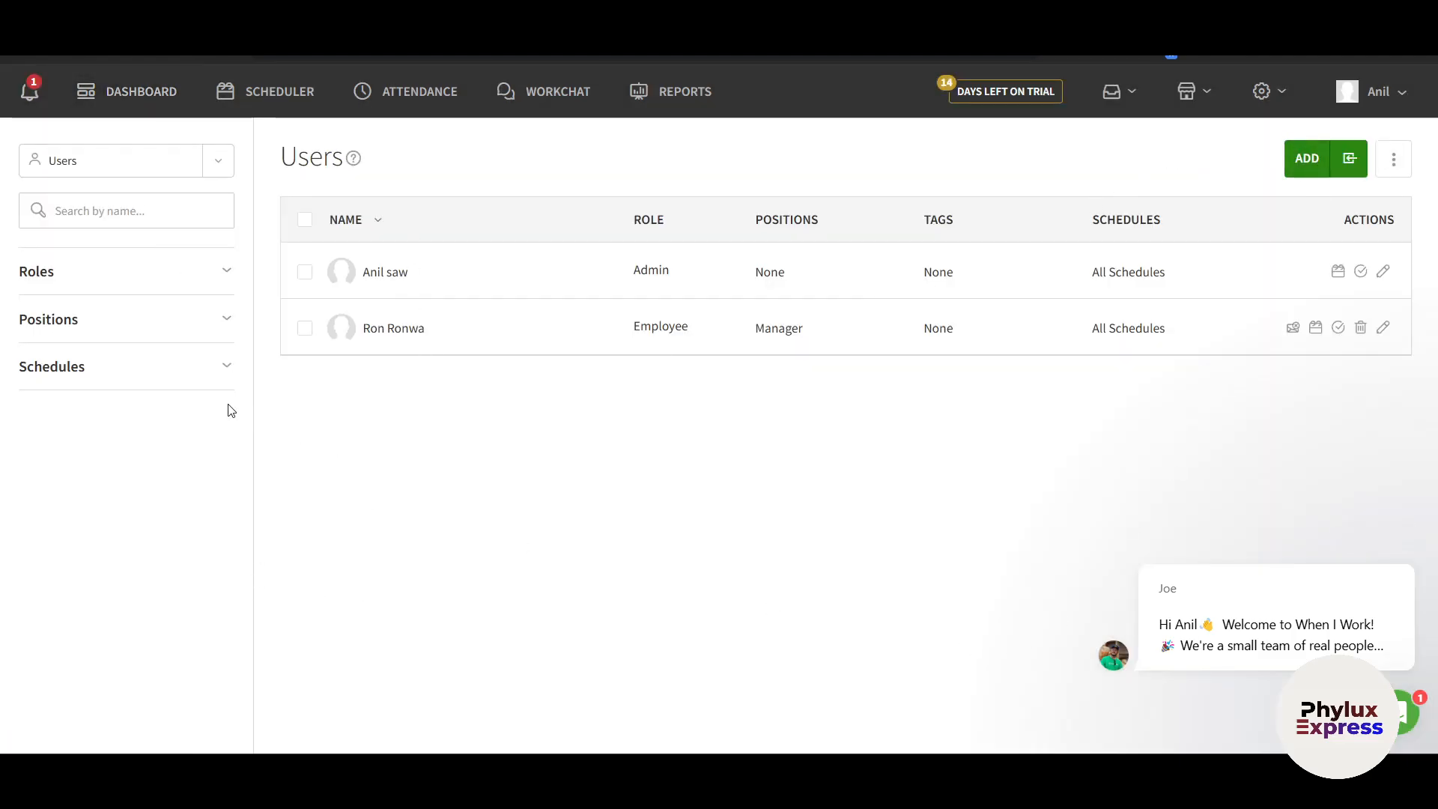
pyautogui.moveTo(1197, 98)
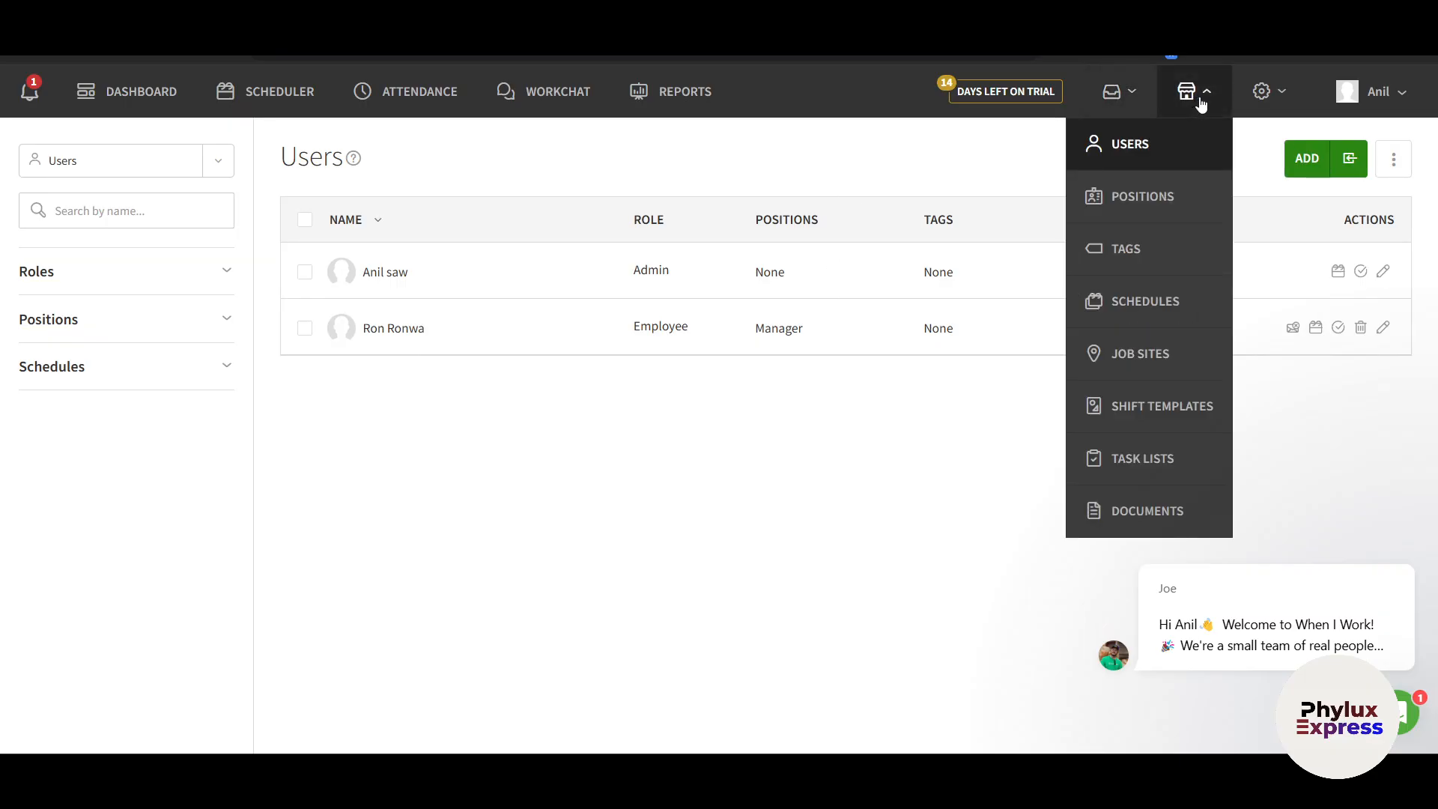
pyautogui.click(1166, 189)
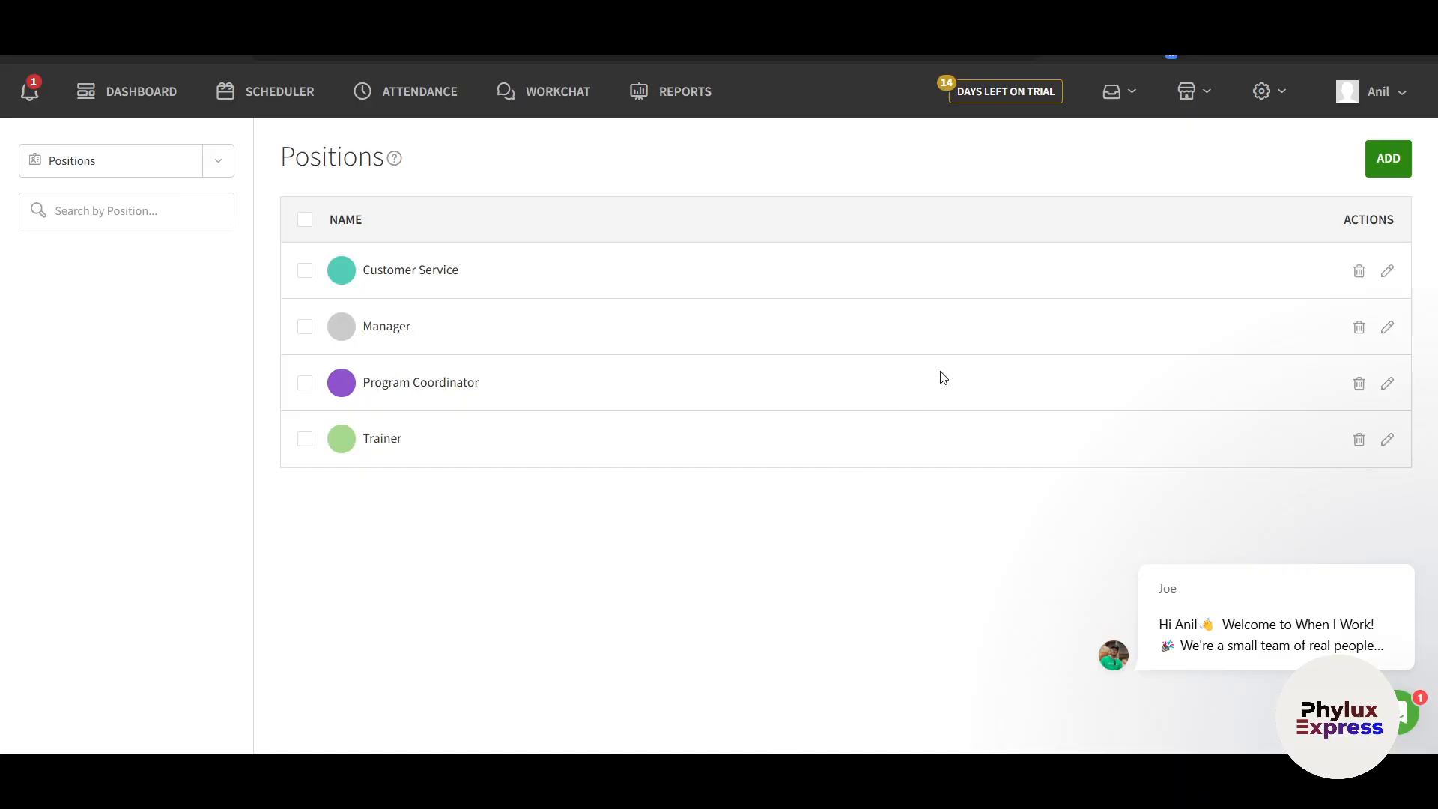
pyautogui.moveTo(1198, 94)
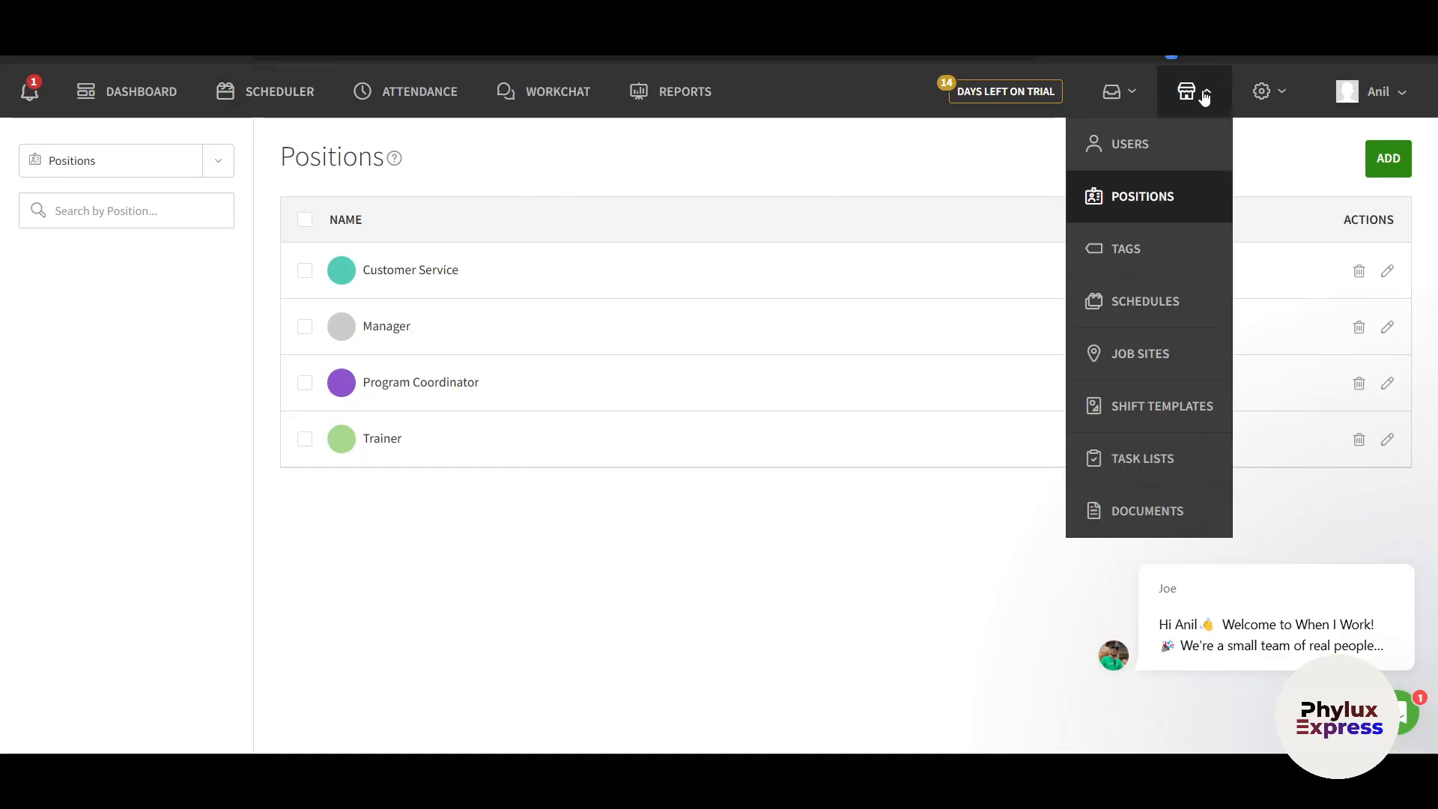
pyautogui.click(1159, 250)
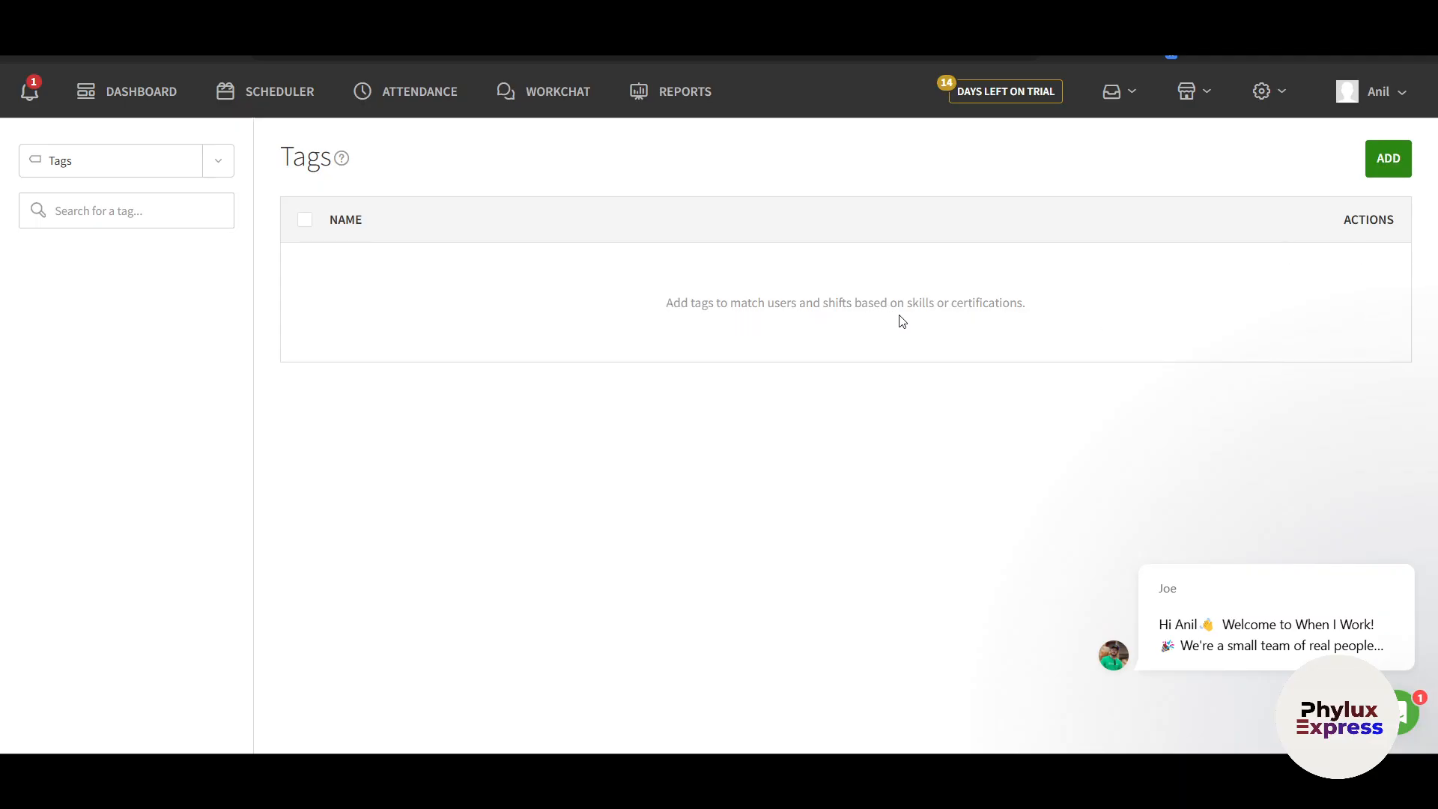
# Add a new tag named Expert and save it
pyautogui.click(1386, 160)
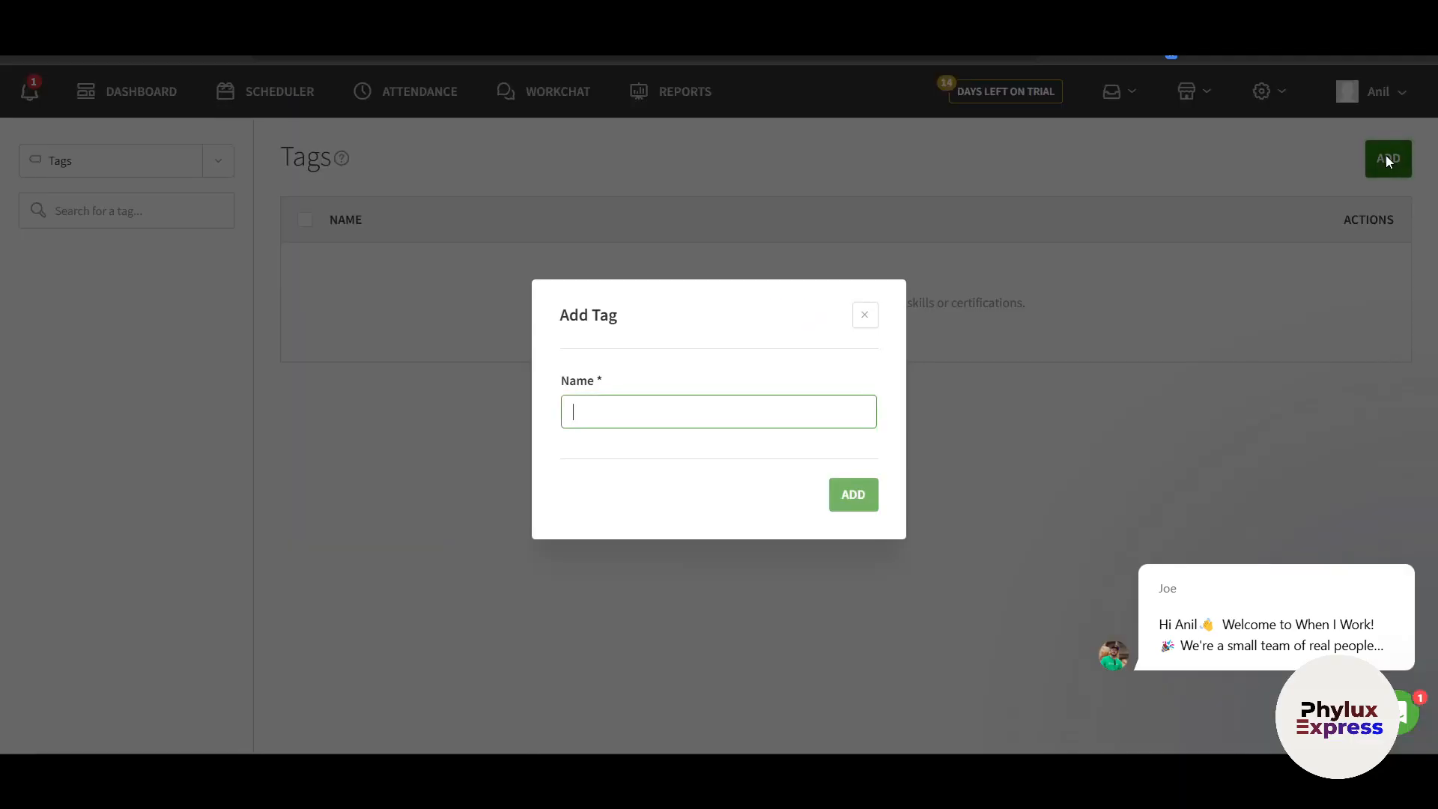
pyautogui.press('Return')
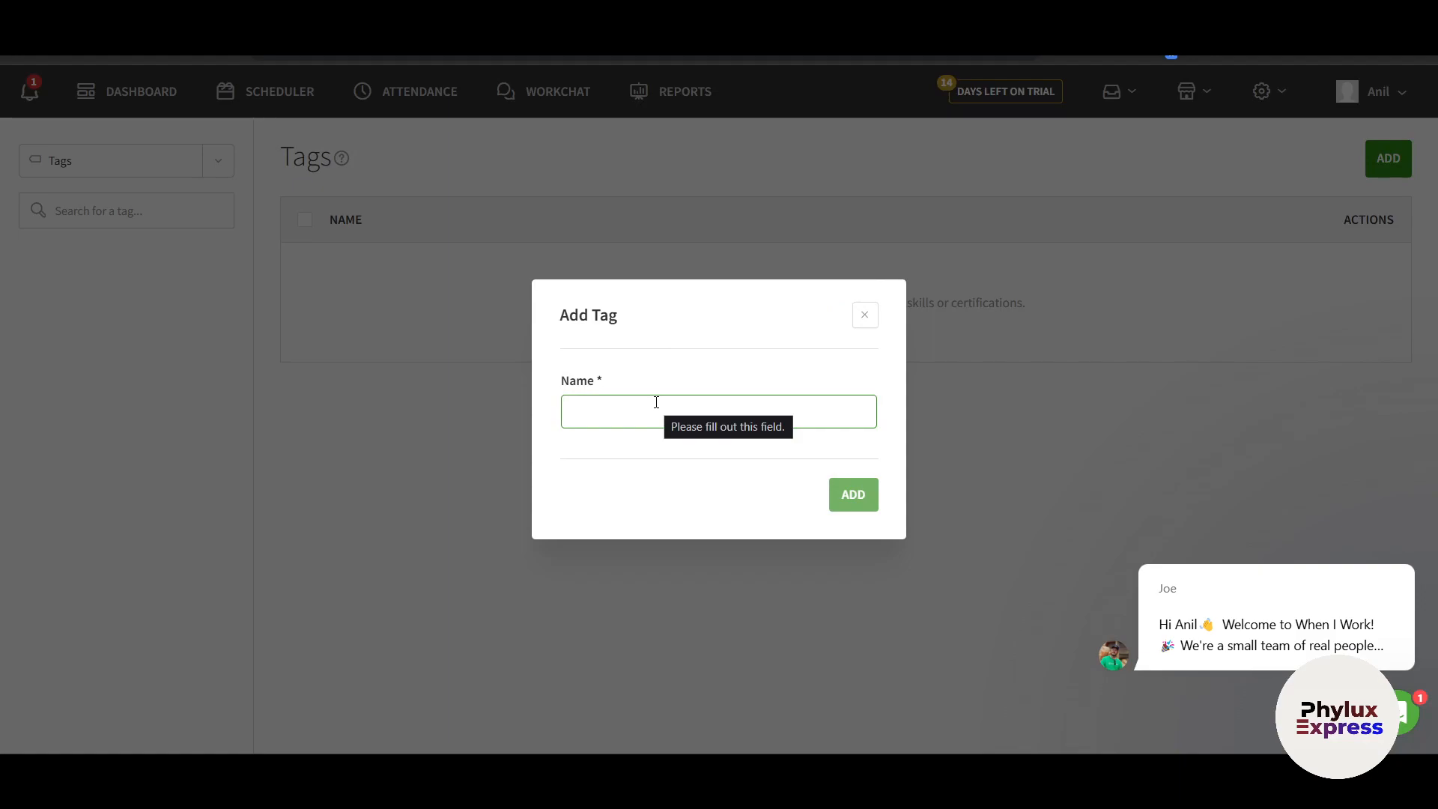
pyautogui.write('Expert')
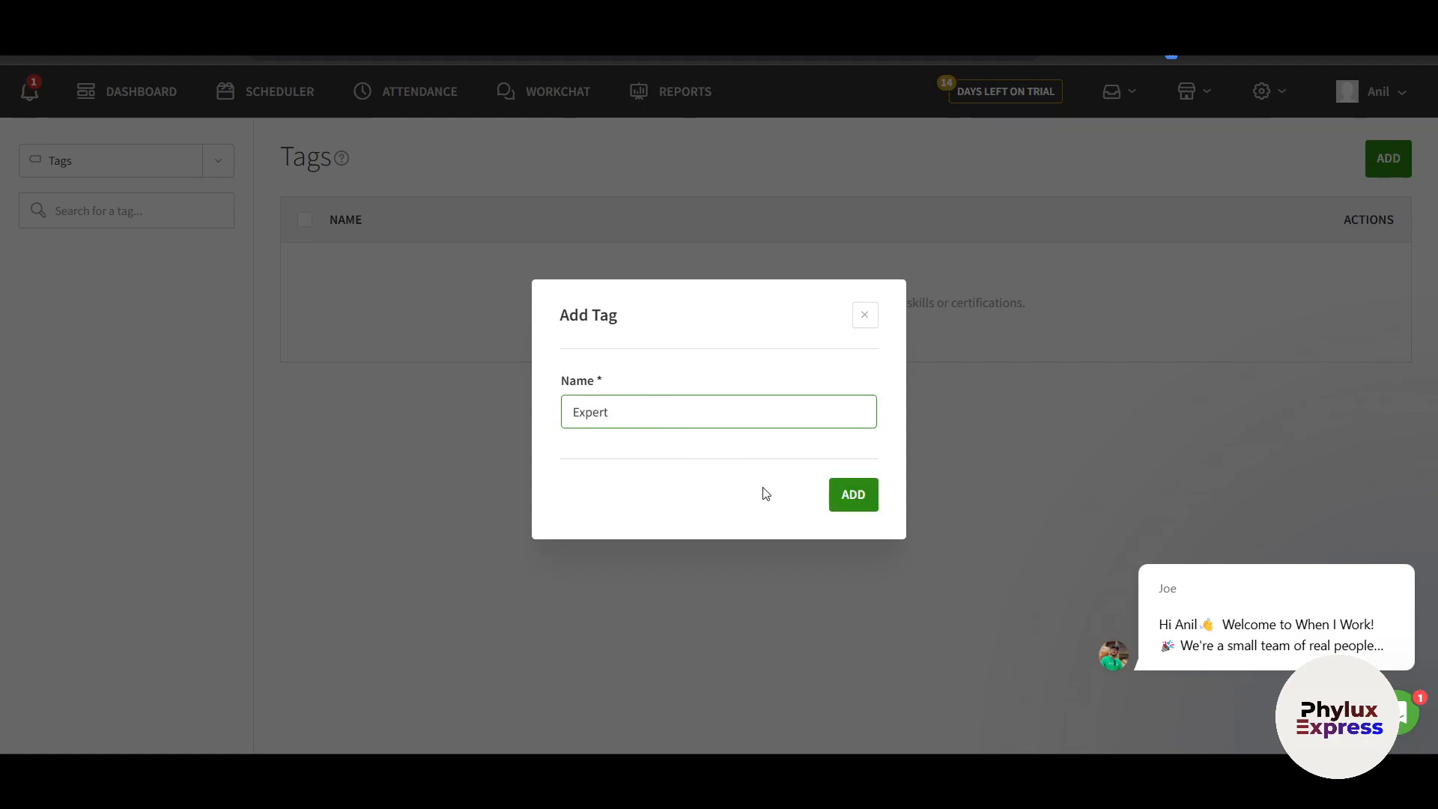
pyautogui.click(852, 498)
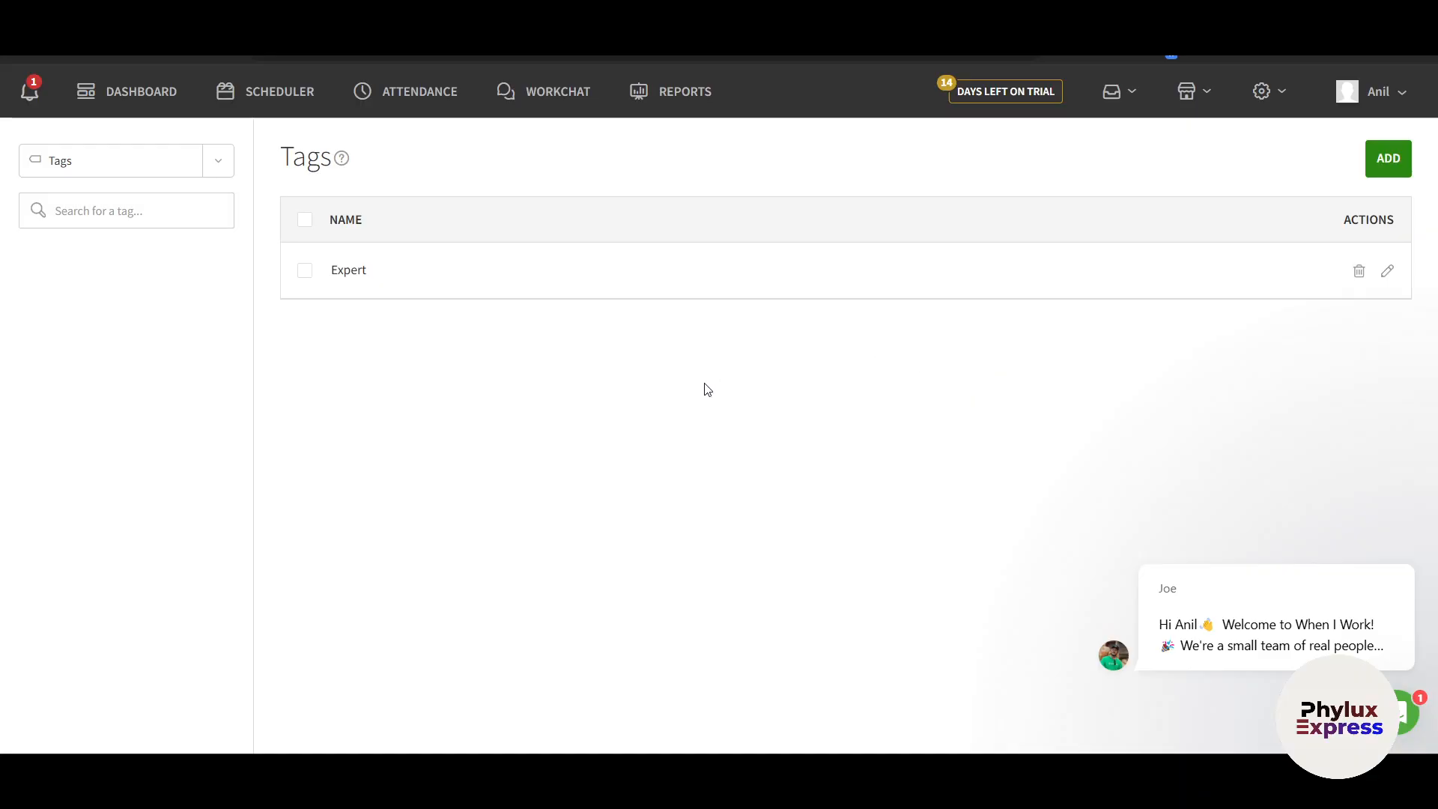
pyautogui.click(1121, 93)
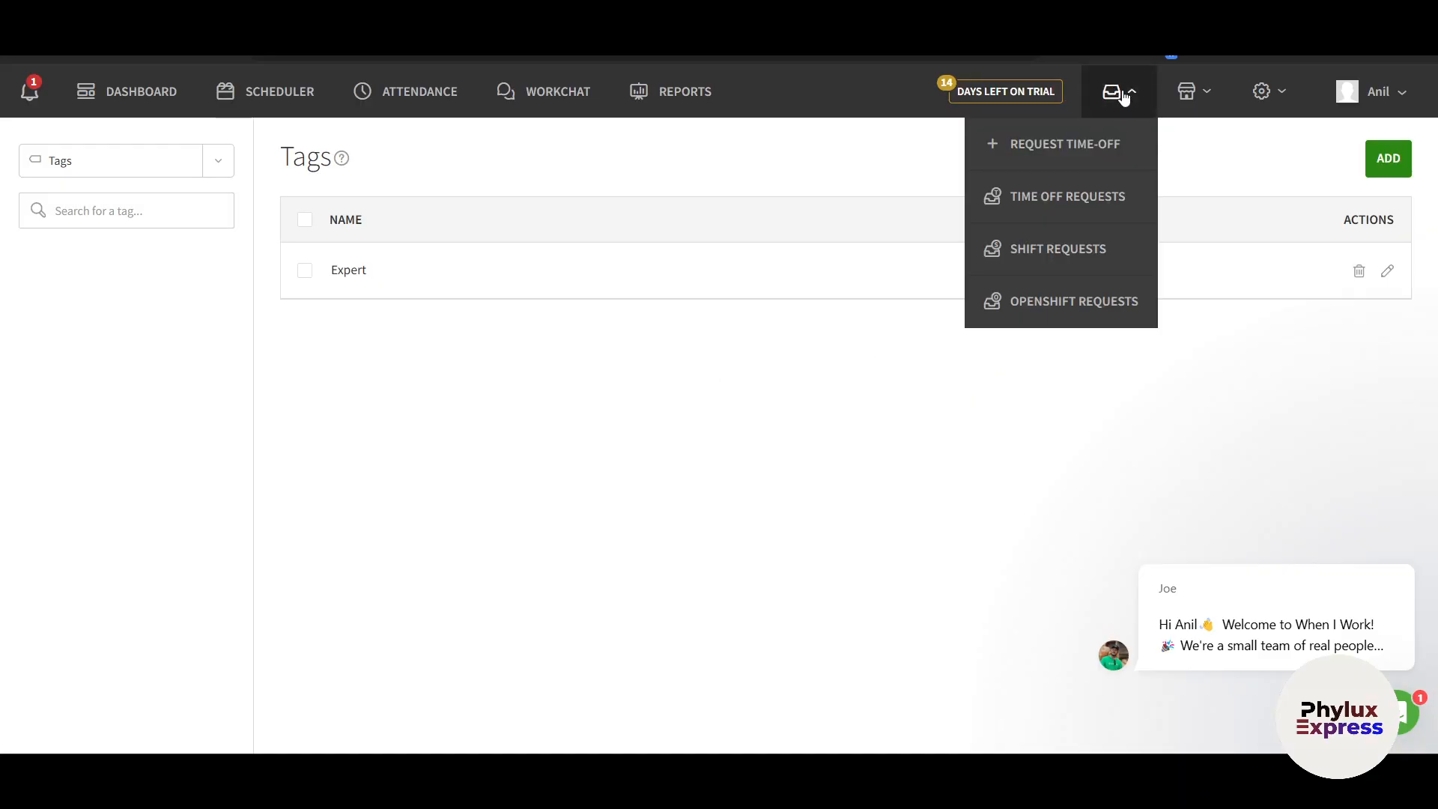
pyautogui.click(695, 374)
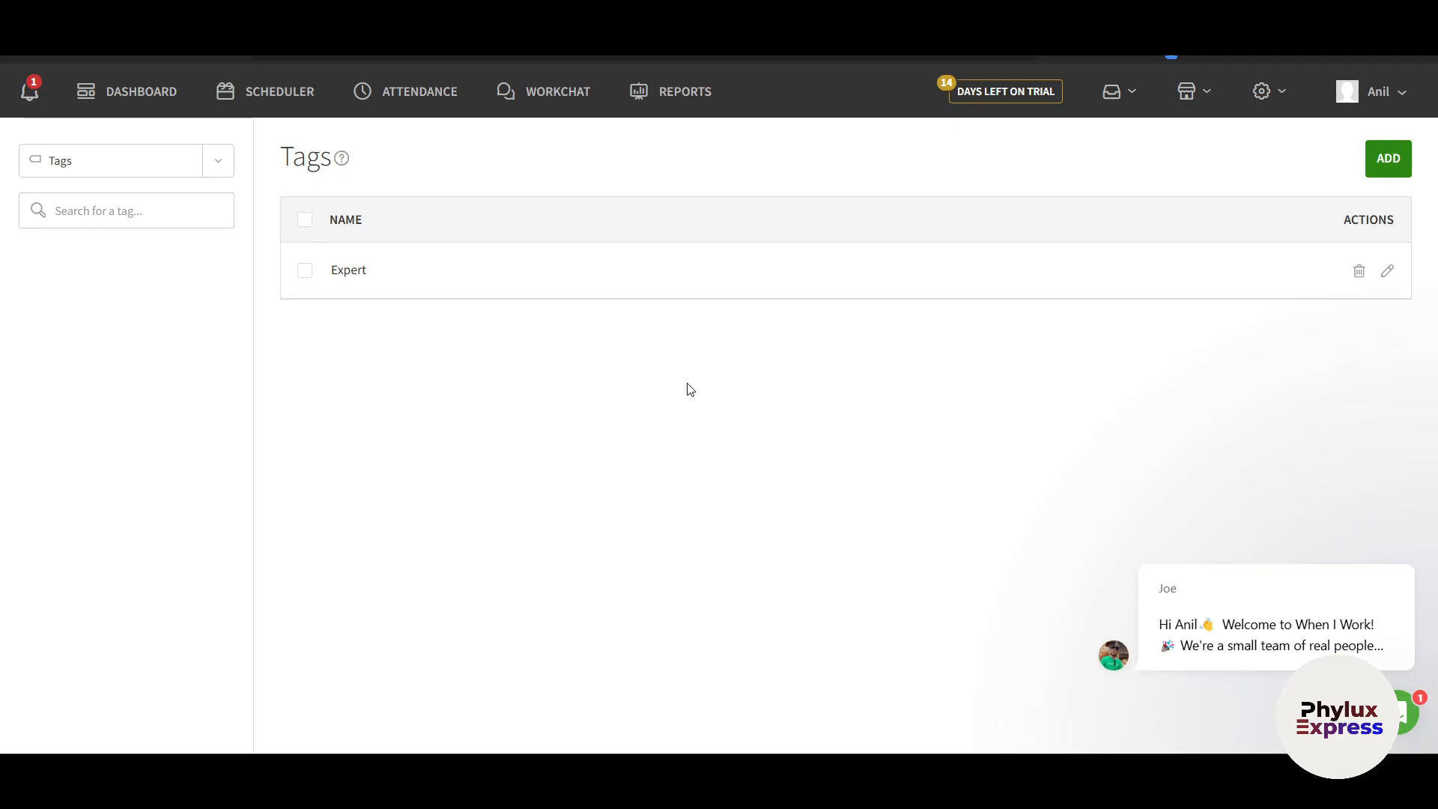
pyautogui.click(1188, 93)
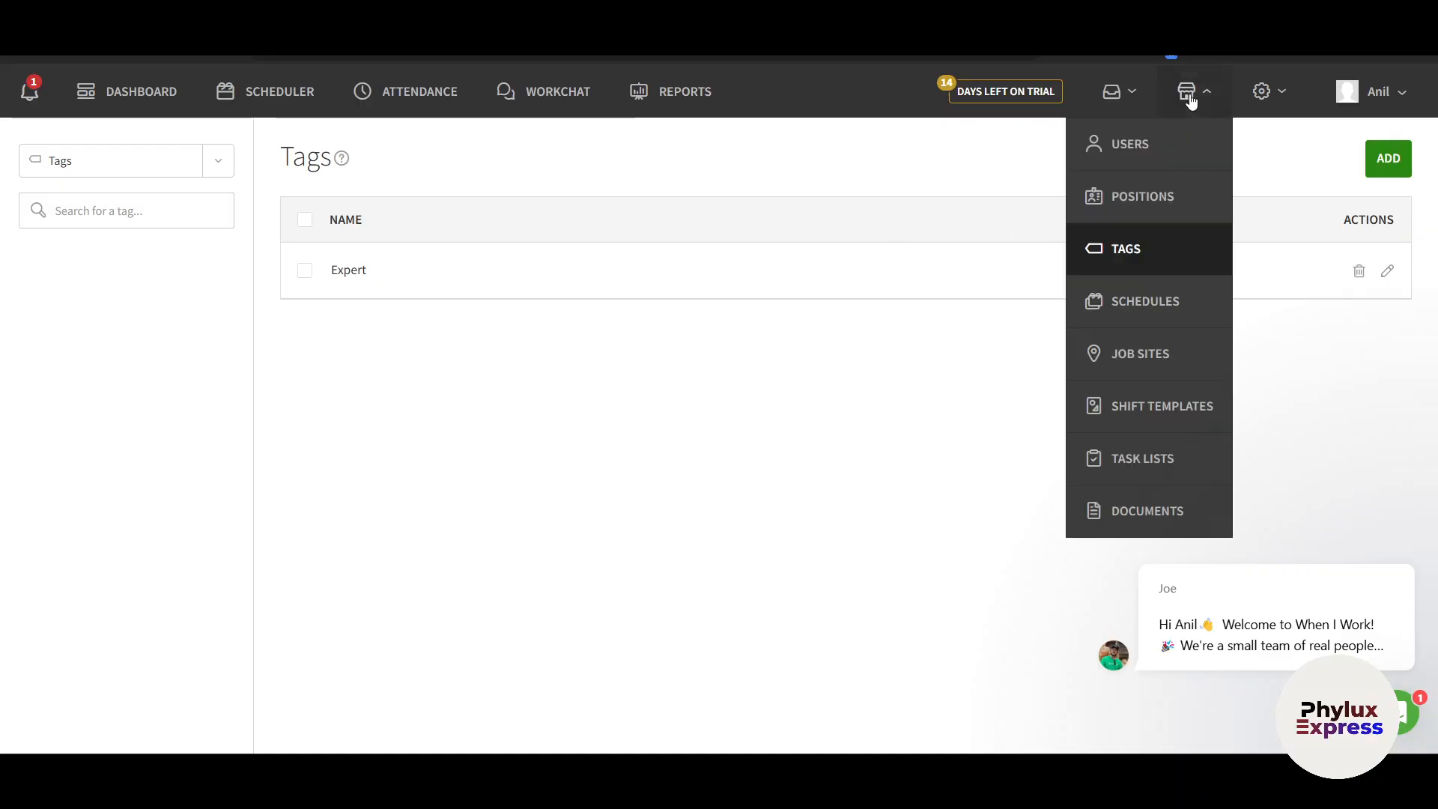
# Look over the Schedules list, then go to the still-empty Job Sites page
pyautogui.click(1162, 299)
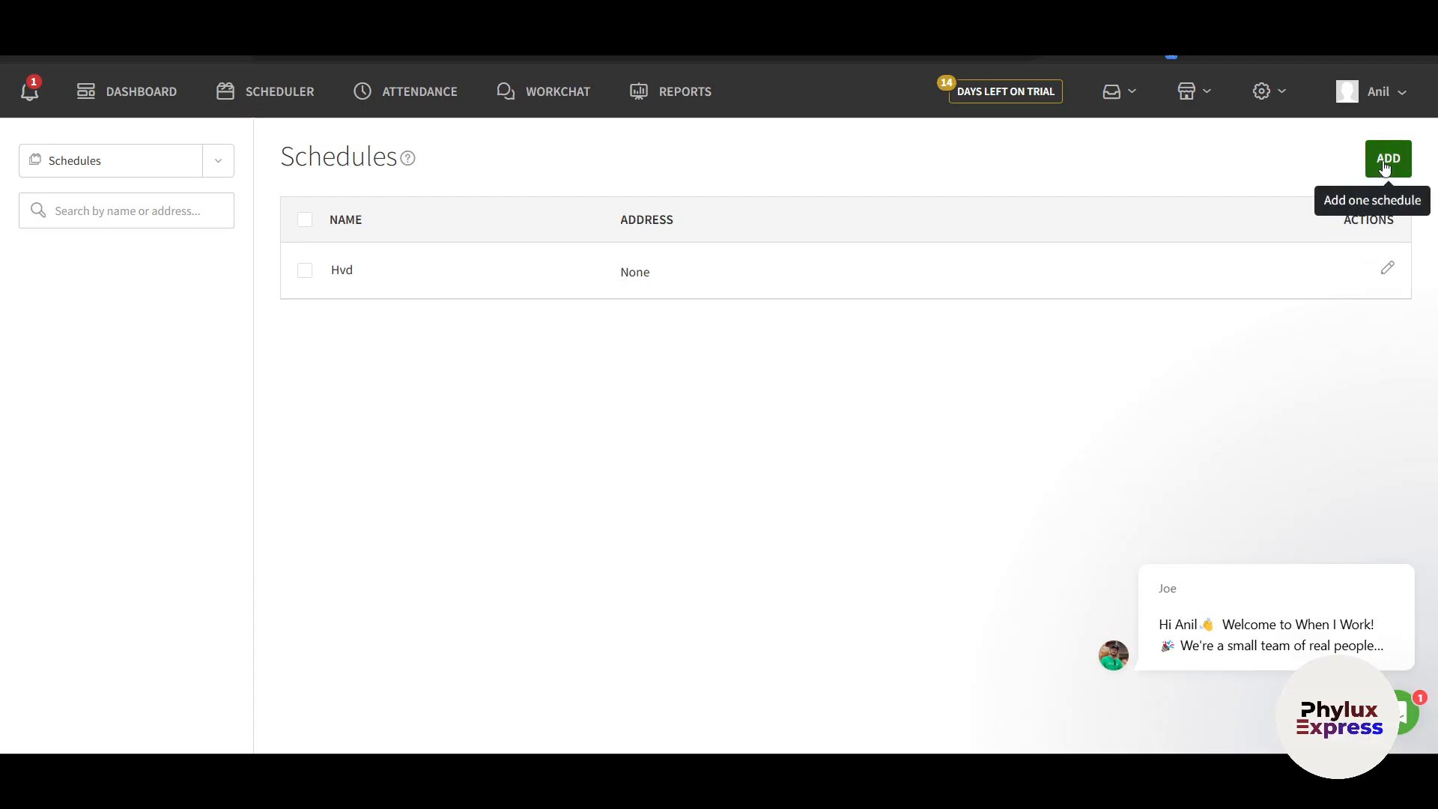
pyautogui.moveTo(1200, 104)
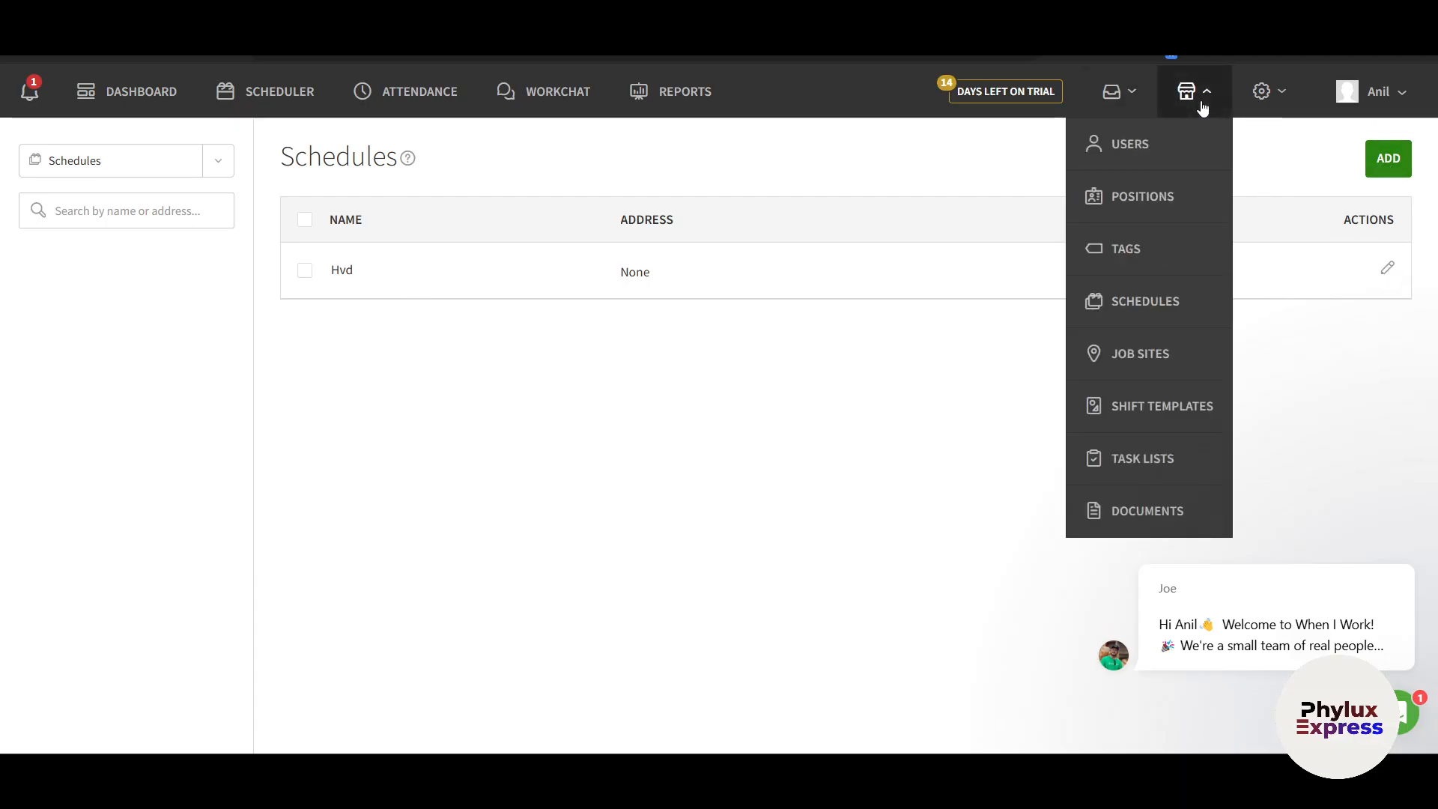
pyautogui.click(1126, 352)
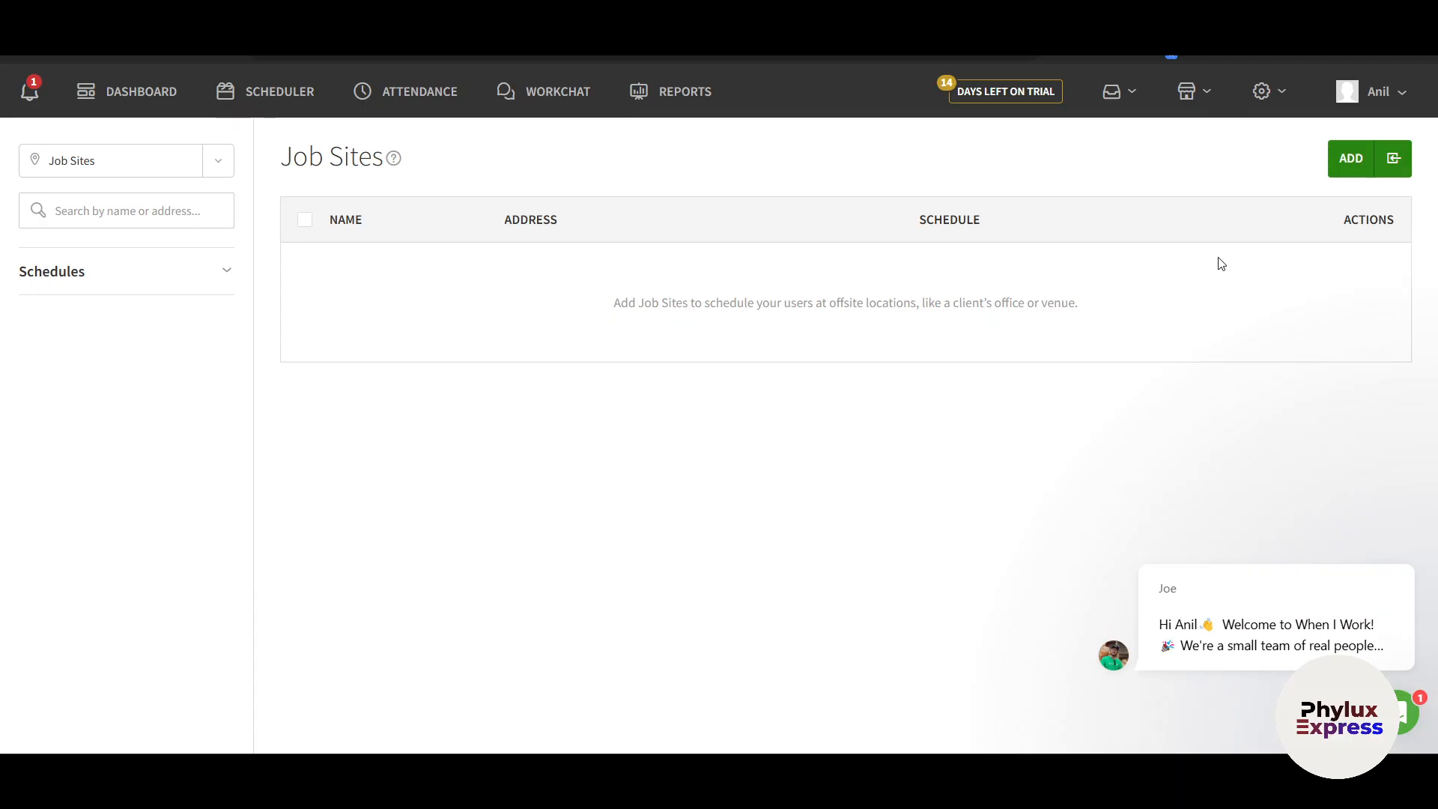
# Create a job site named Harry assigned to the Hvd schedule and save it
pyautogui.click(1346, 171)
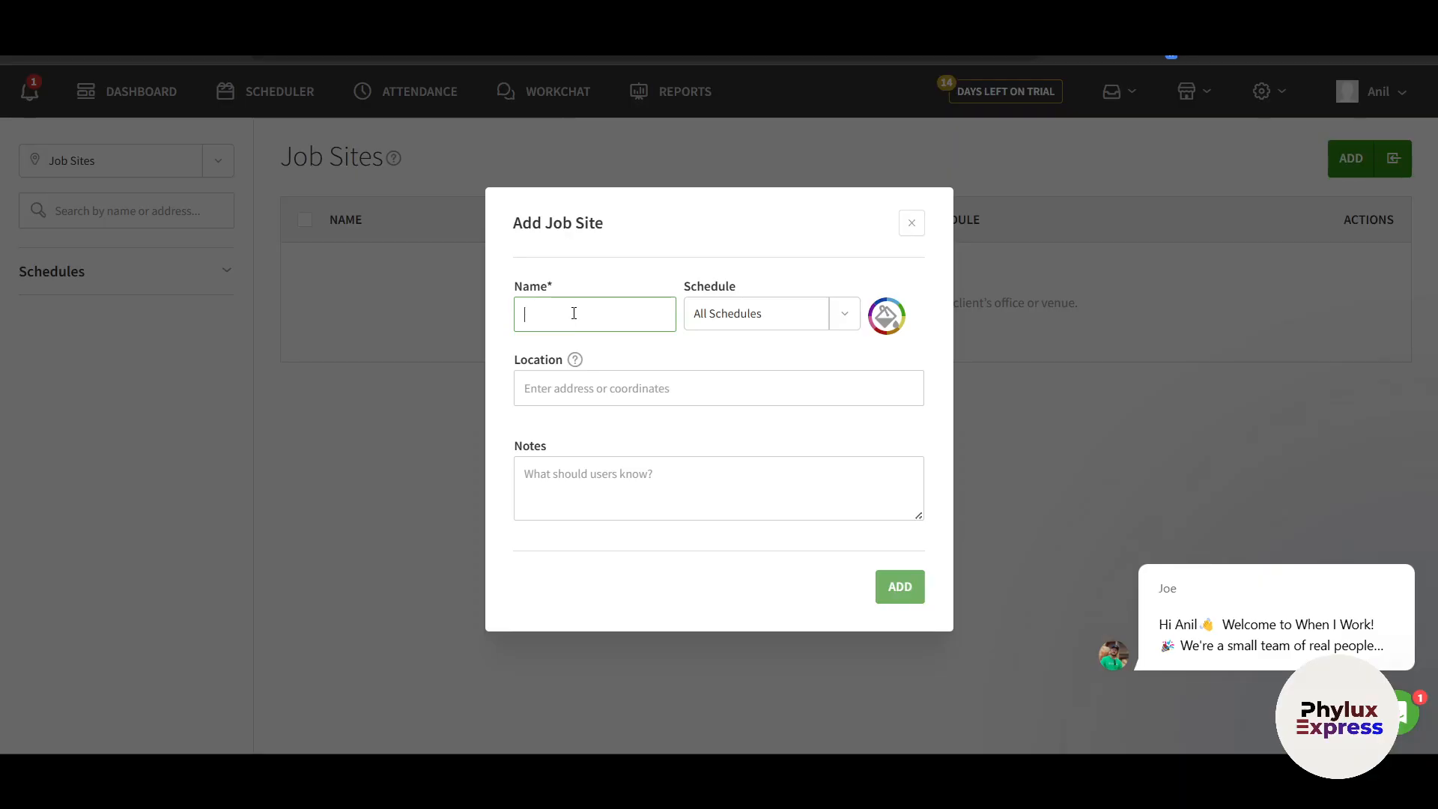
pyautogui.write('Harry')
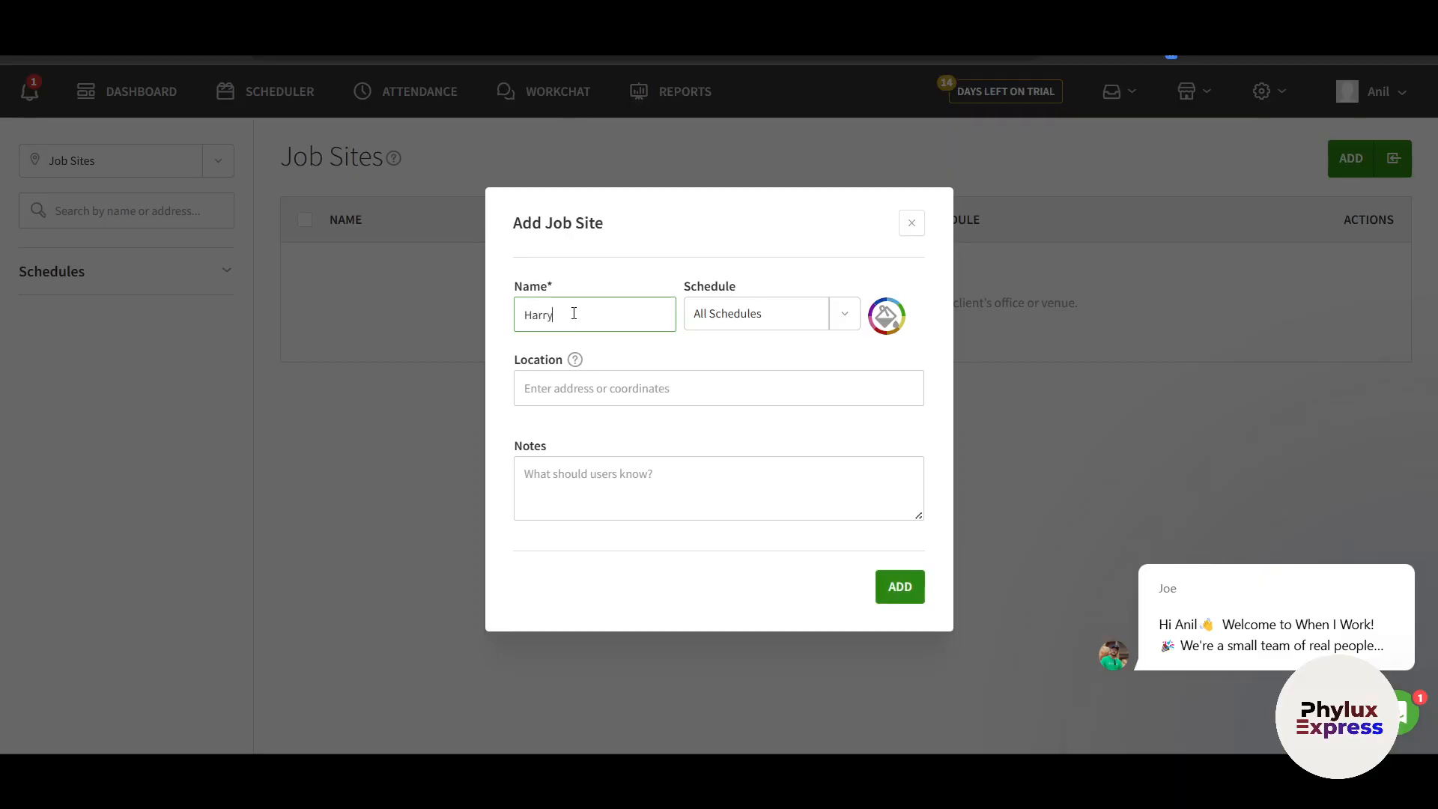
pyautogui.click(746, 319)
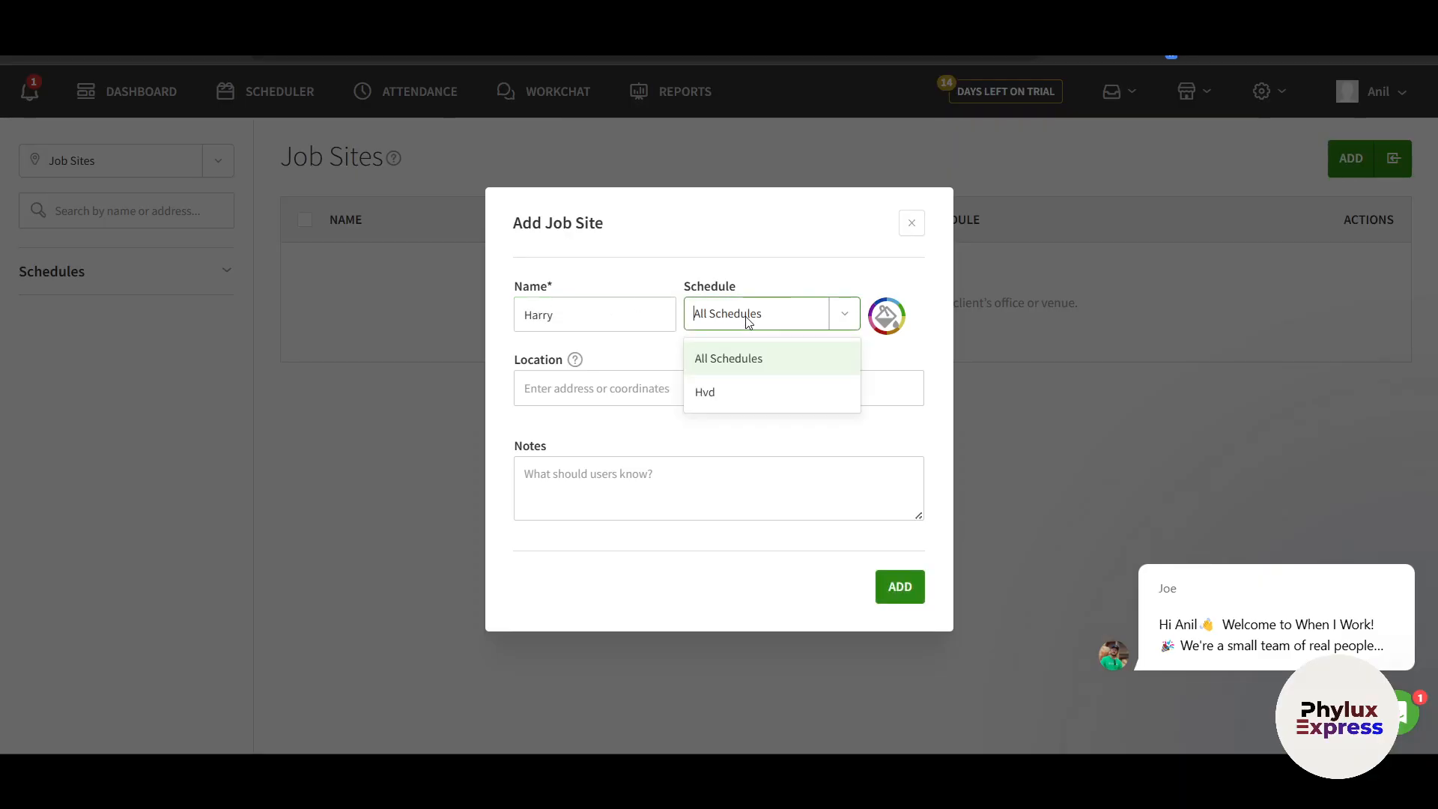
pyautogui.click(737, 358)
pyautogui.click(758, 324)
pyautogui.click(738, 397)
pyautogui.click(643, 397)
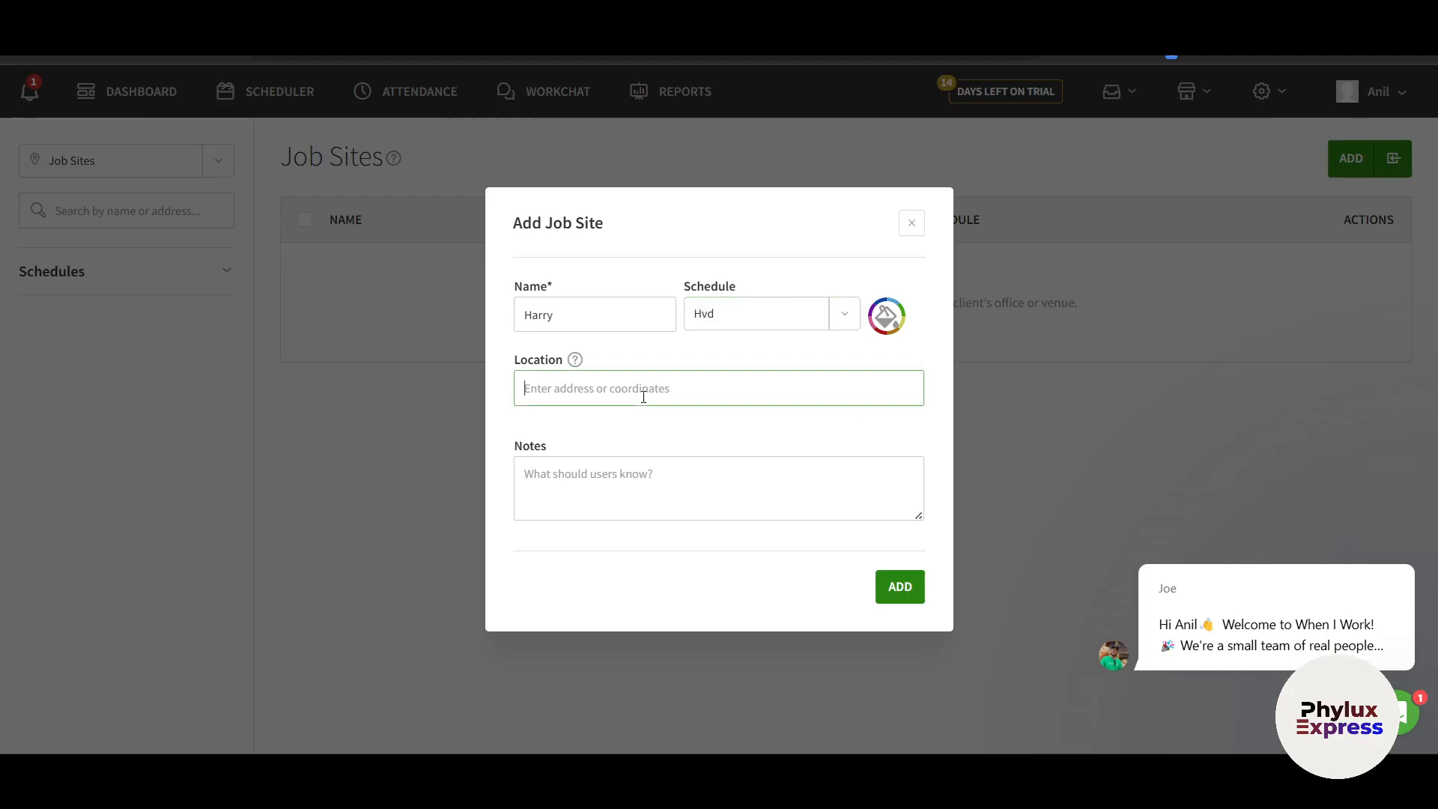
pyautogui.click(891, 592)
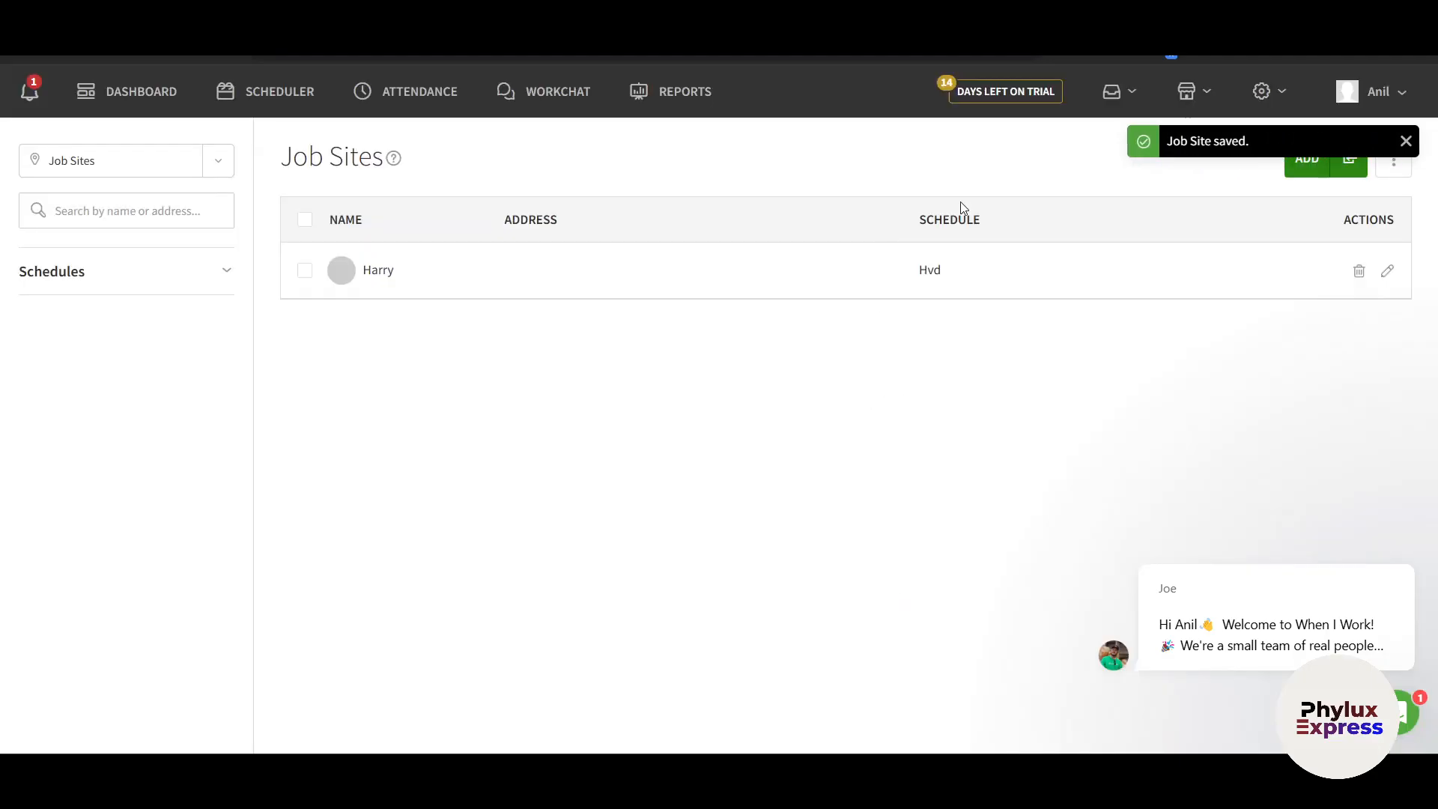
pyautogui.click(1189, 91)
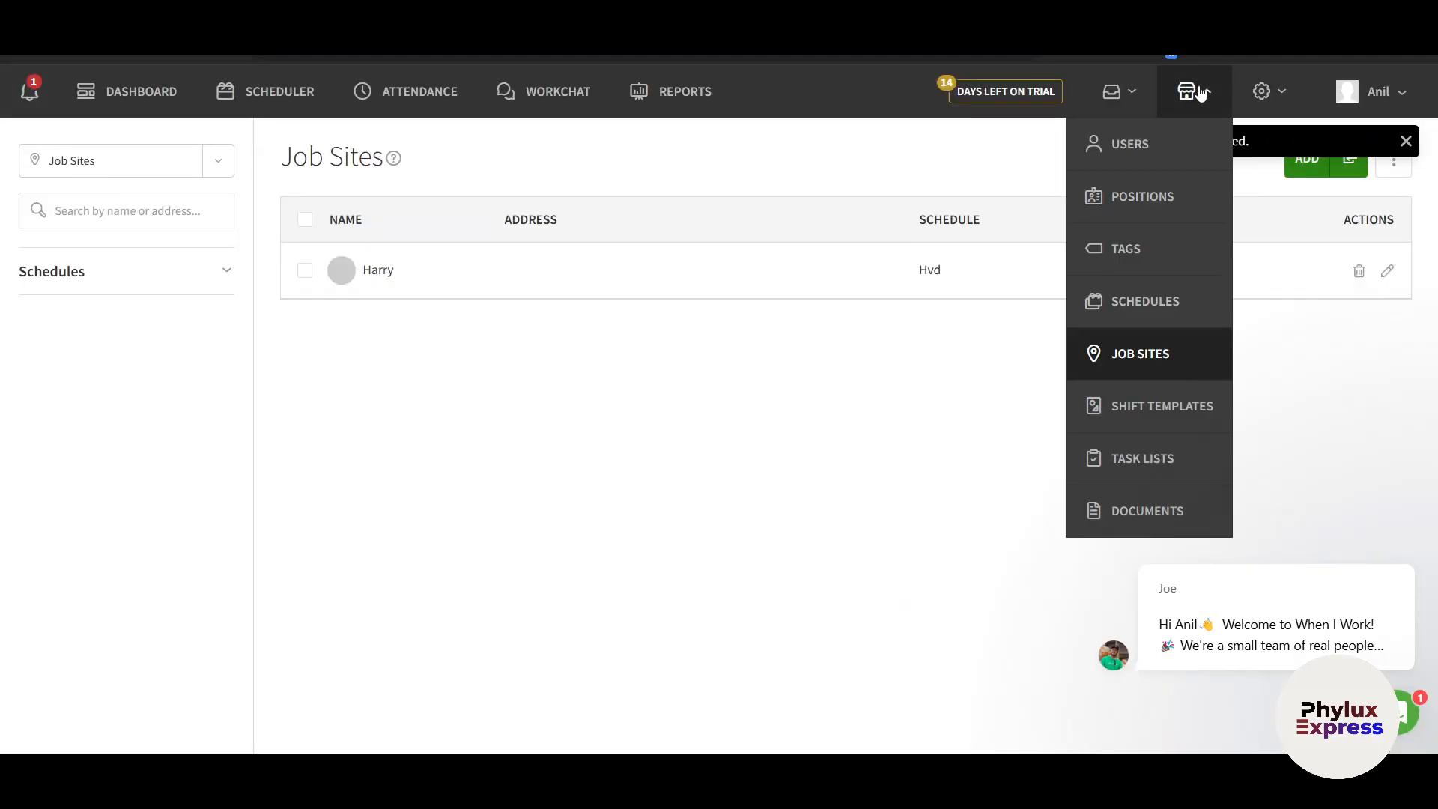
# View the Shift Templates page, starting a new template but closing it without saving
pyautogui.click(1150, 411)
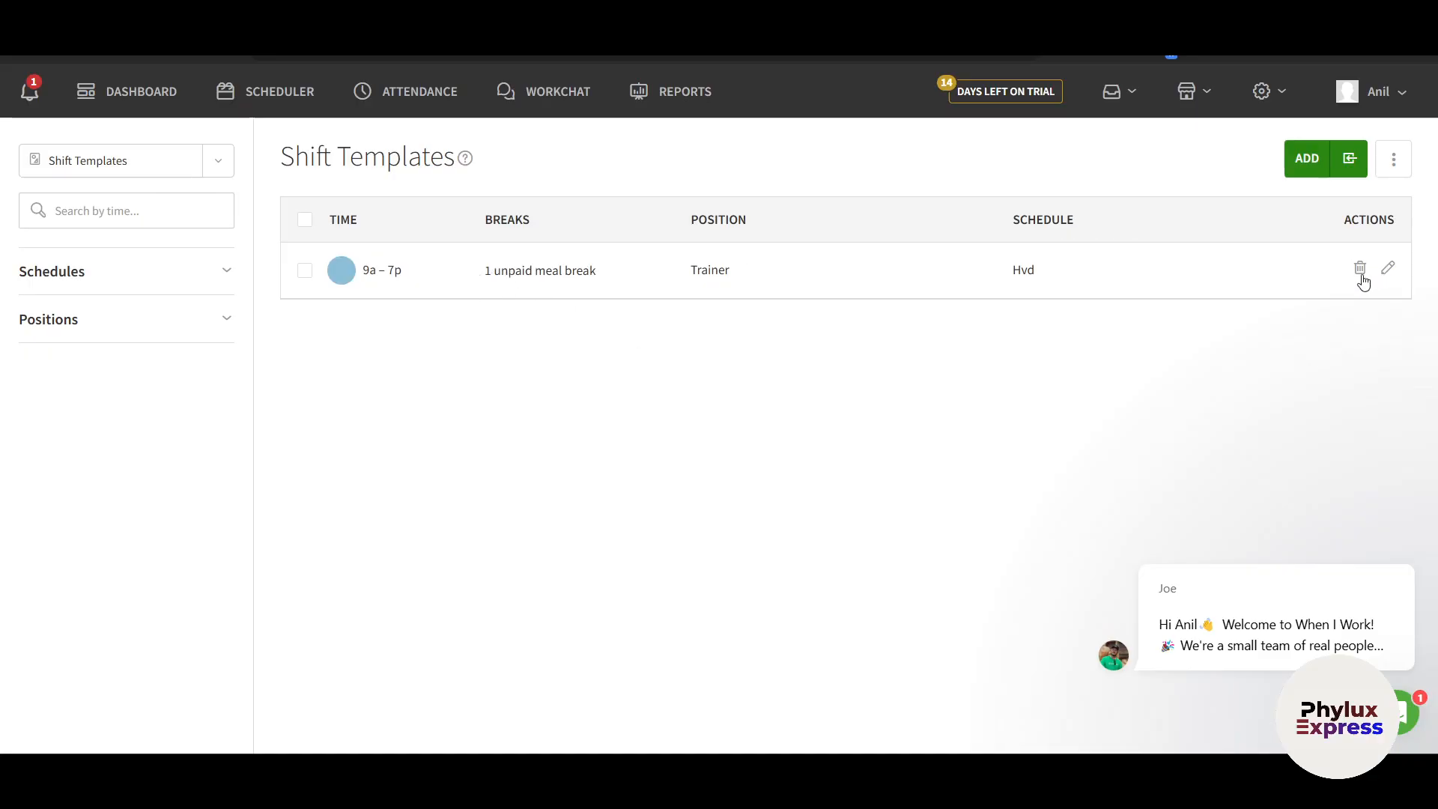
pyautogui.click(1318, 167)
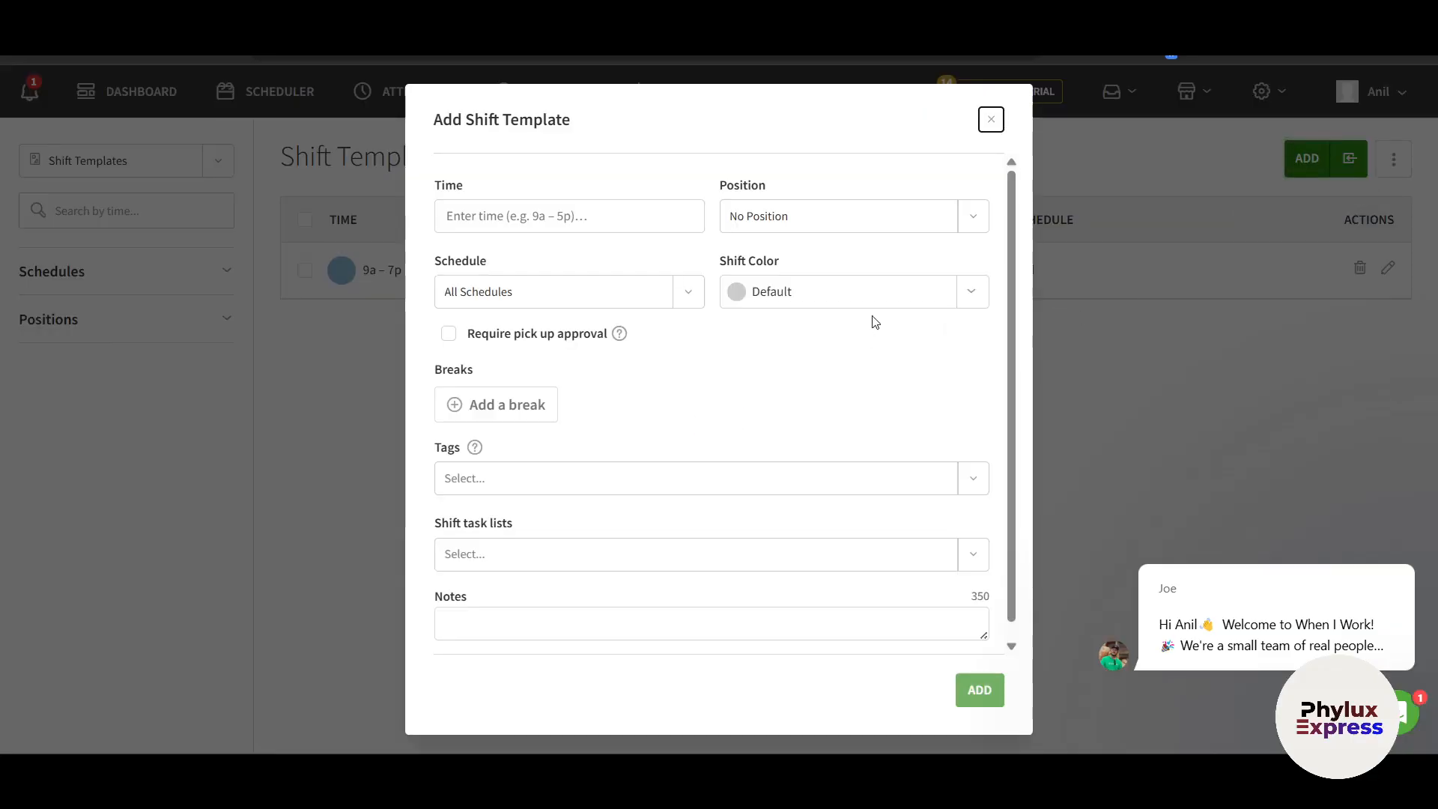
pyautogui.click(991, 120)
# Visit the Task Lists page, then go to the empty Documents page
pyautogui.click(1198, 91)
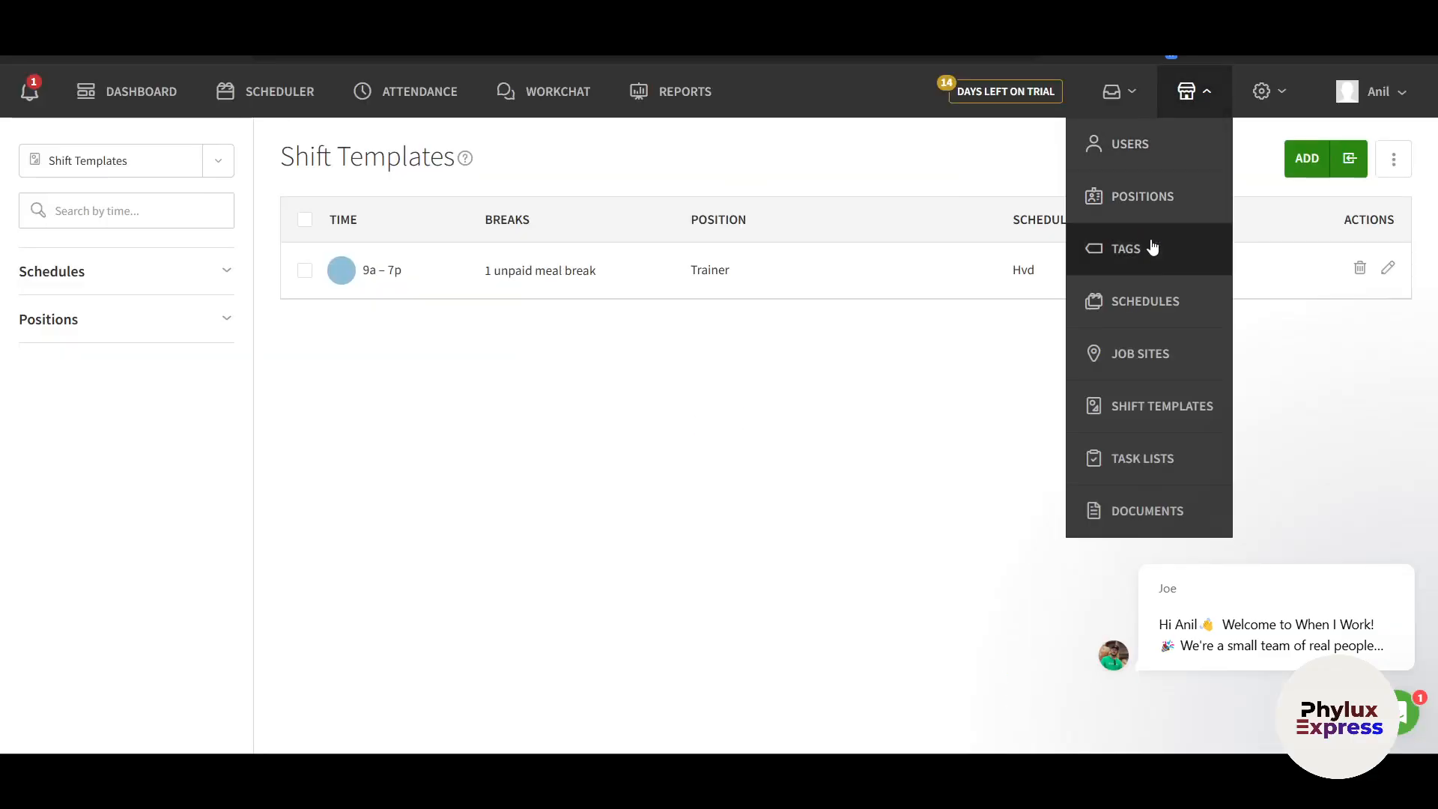
pyautogui.click(1161, 473)
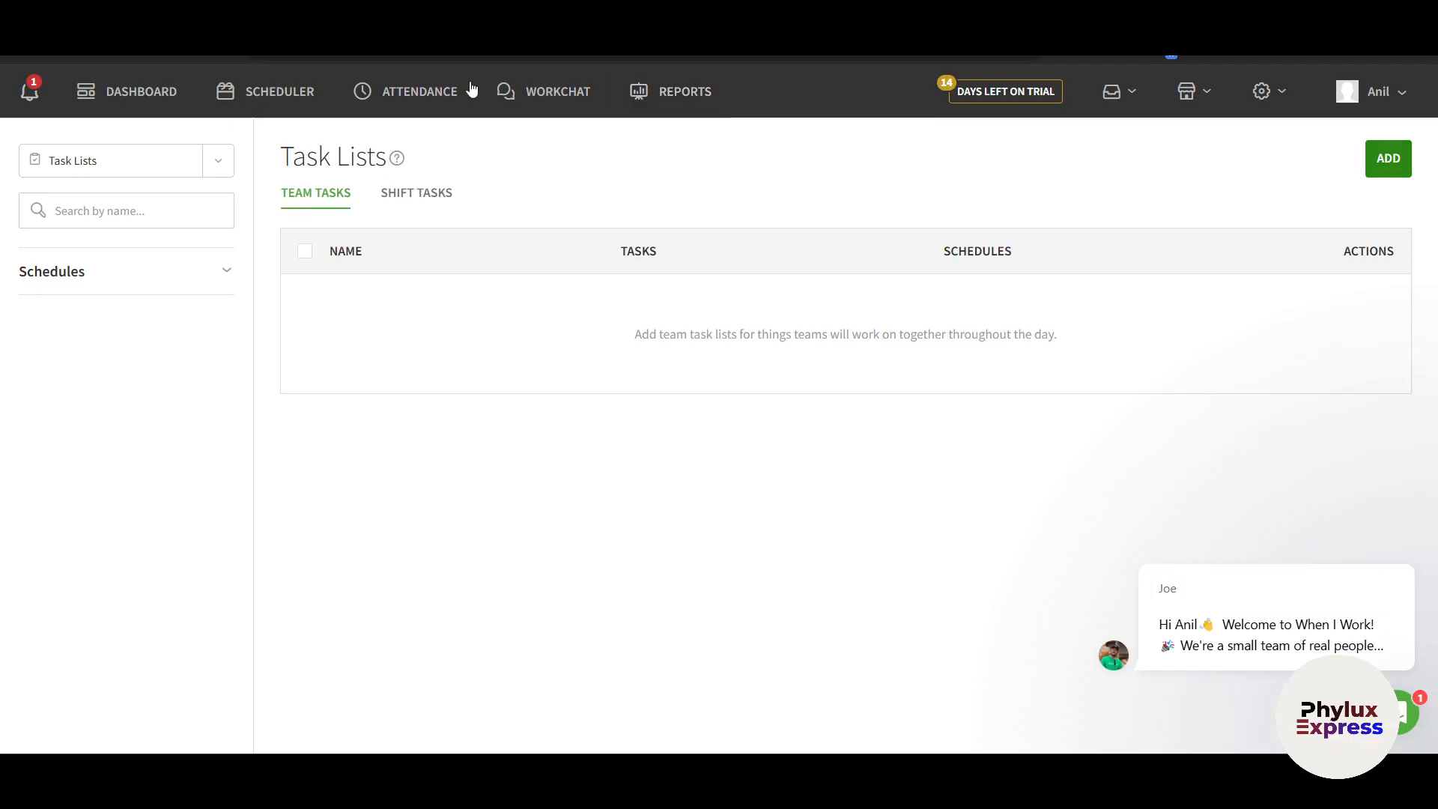
pyautogui.click(1136, 98)
pyautogui.click(1179, 92)
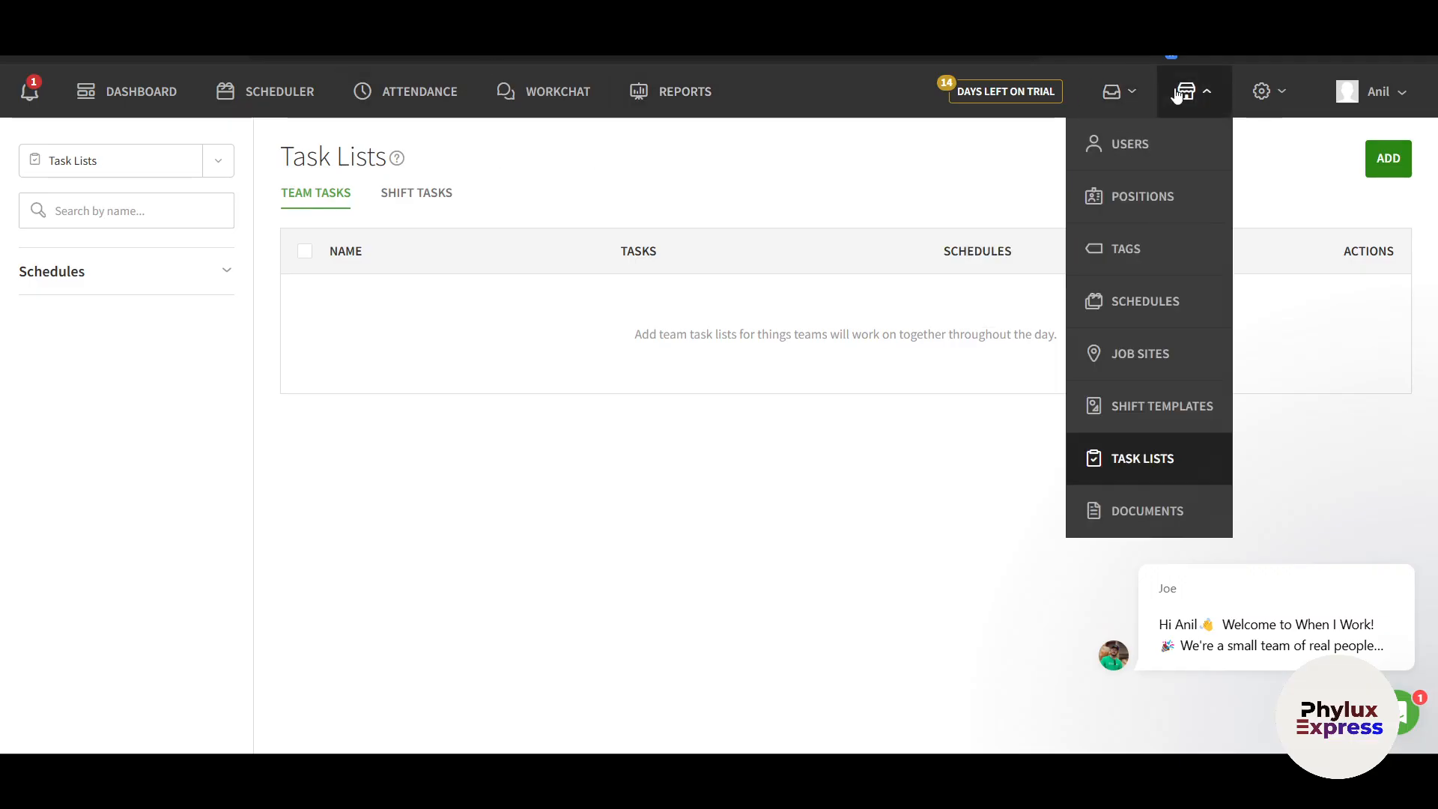
pyautogui.click(1112, 93)
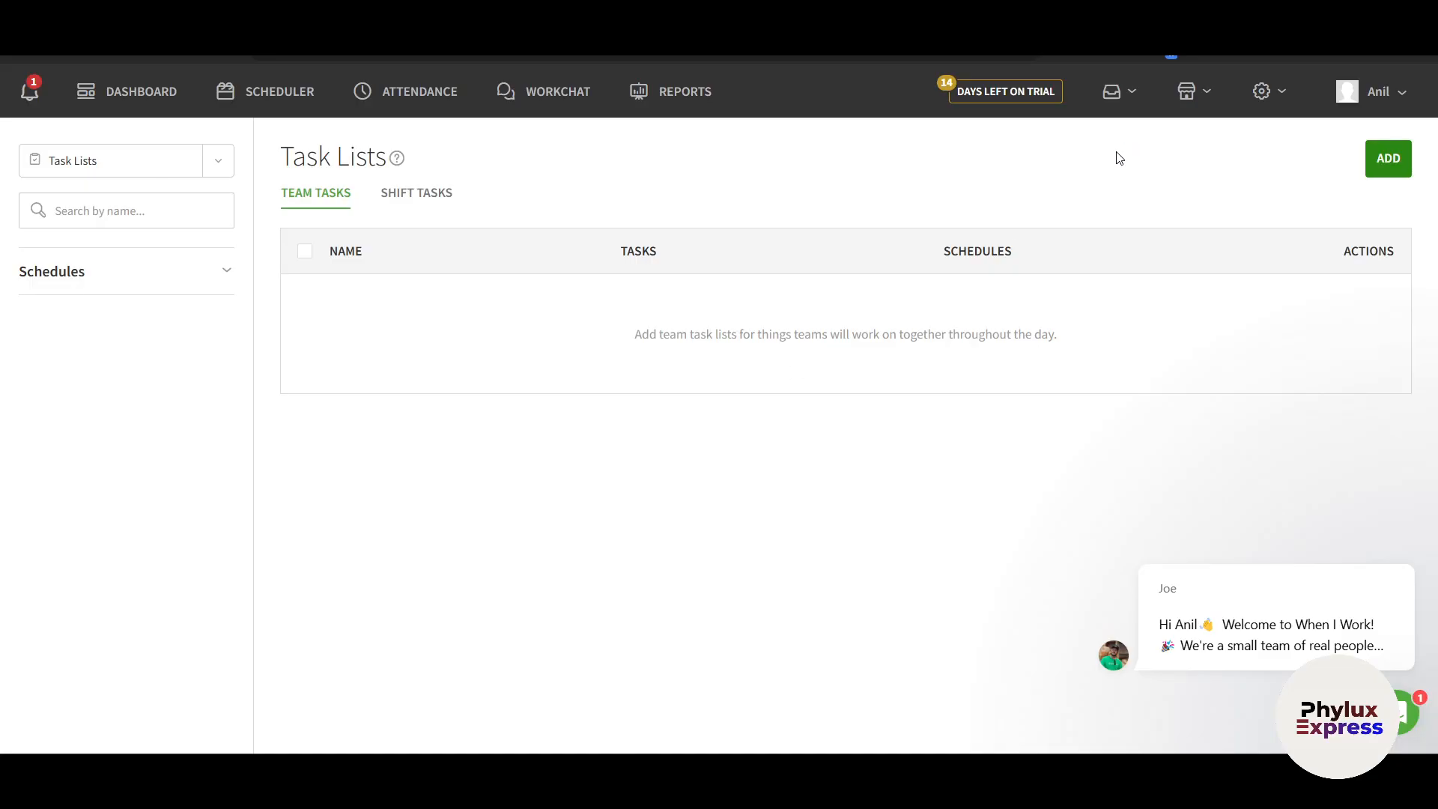
pyautogui.click(1196, 93)
pyautogui.click(1170, 507)
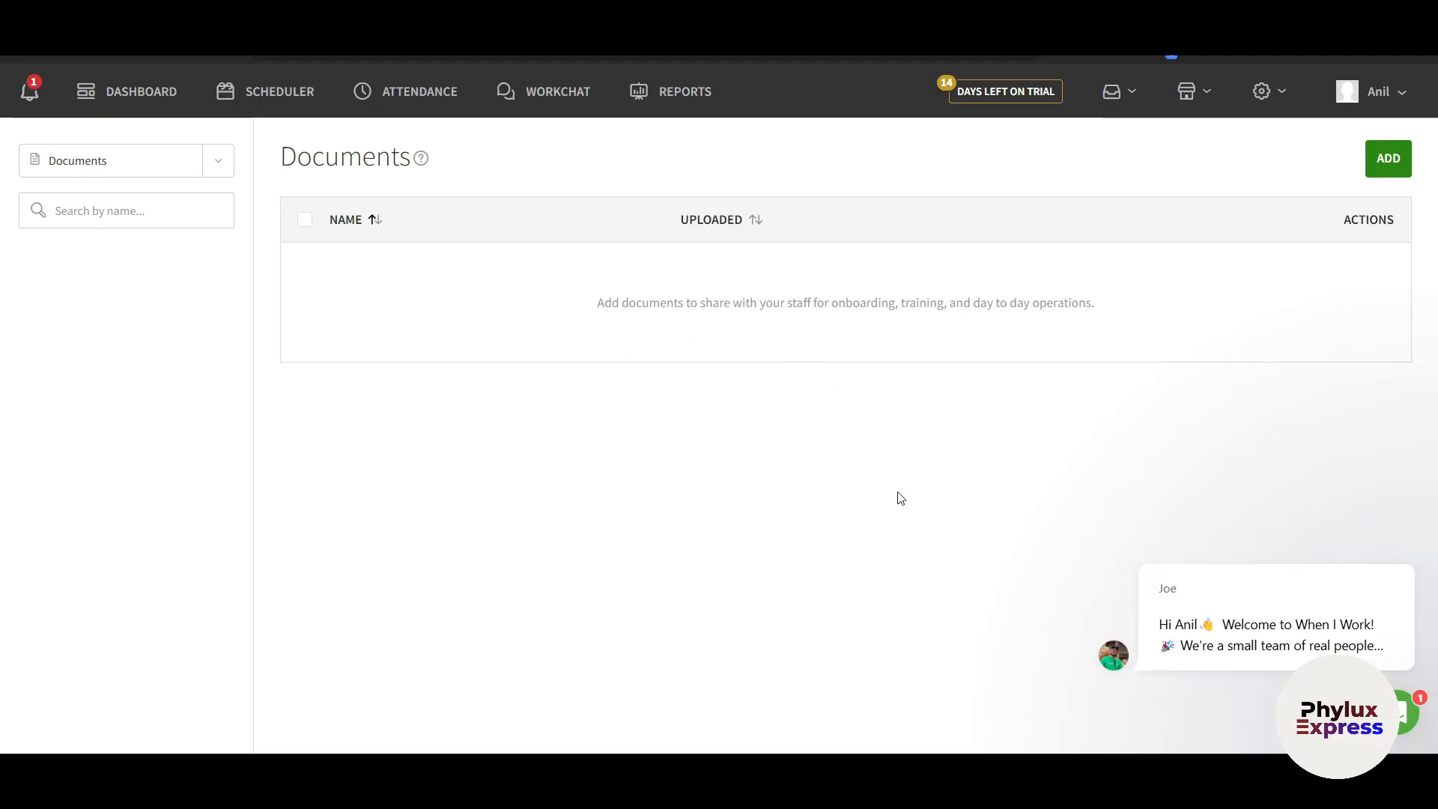
# Go to General Settings and scroll through the App Settings, including New Delhi time zone and 40-hour overtime
pyautogui.click(1198, 101)
pyautogui.moveTo(1193, 96)
pyautogui.moveTo(1271, 105)
pyautogui.click(1236, 161)
pyautogui.scroll(-3, 835, 513)
pyautogui.scroll(2, 836, 517)
pyautogui.scroll(-5, 796, 620)
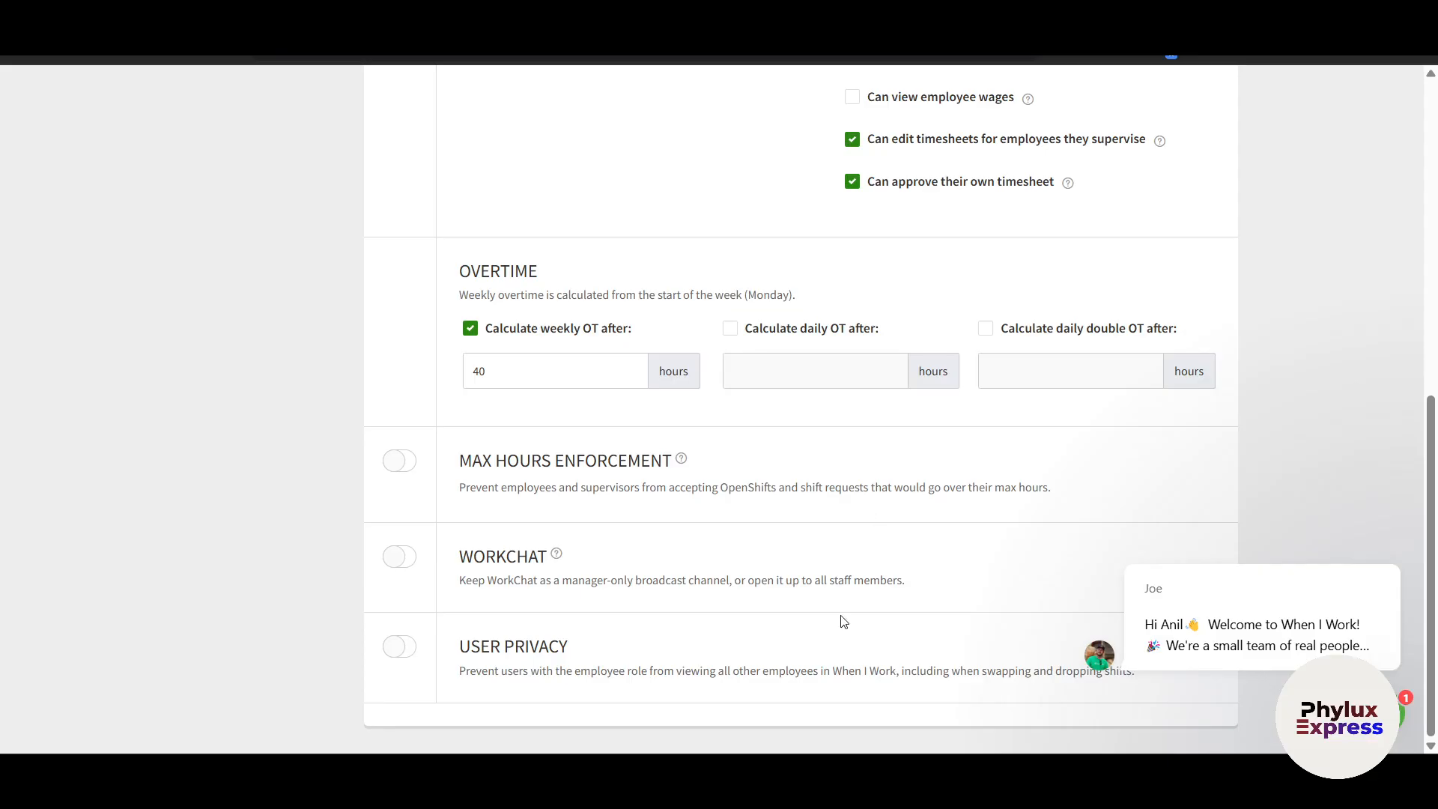
pyautogui.scroll(4, 843, 621)
pyautogui.scroll(4, 843, 621)
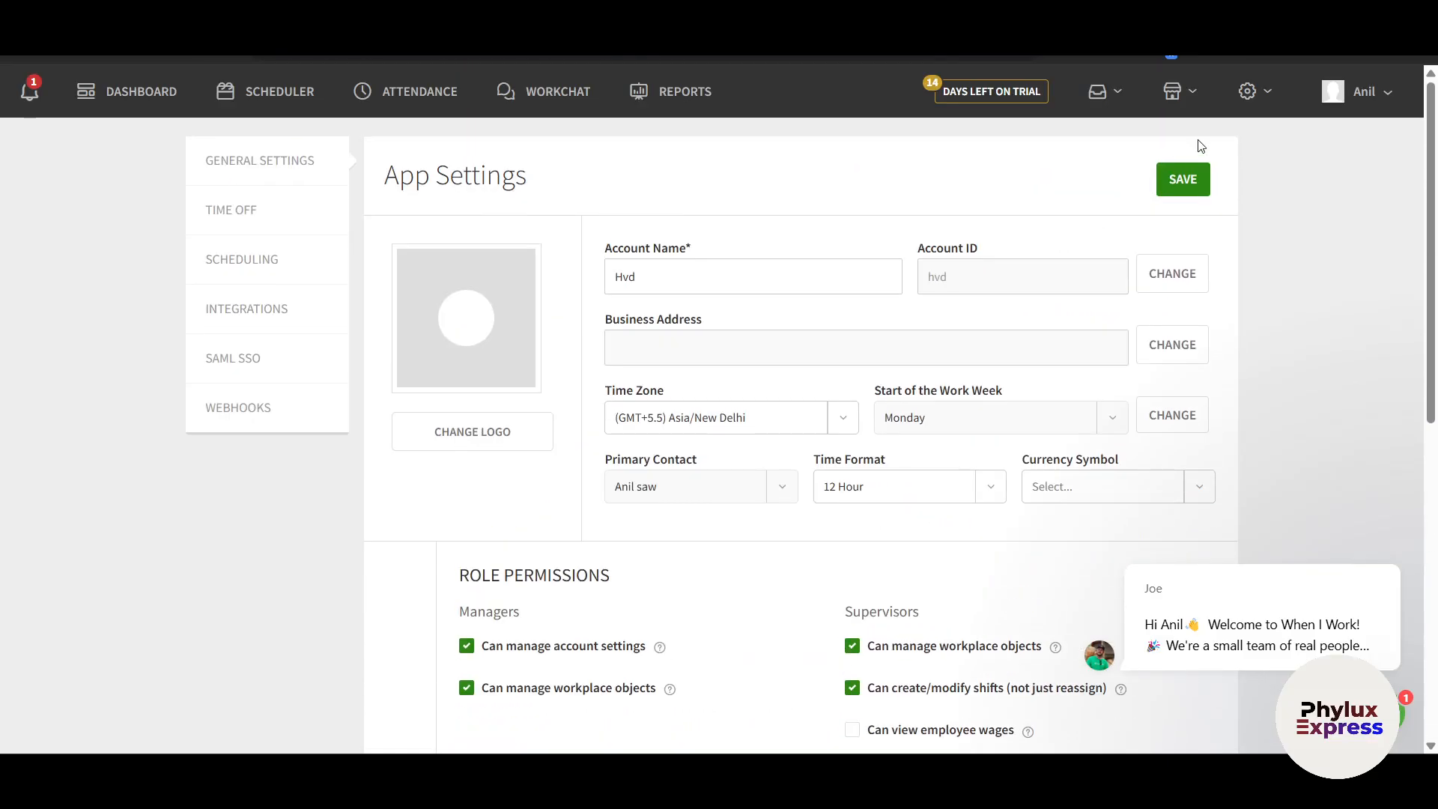
pyautogui.click(1261, 101)
# Go to Time Off Settings and scroll through its options
pyautogui.click(1221, 187)
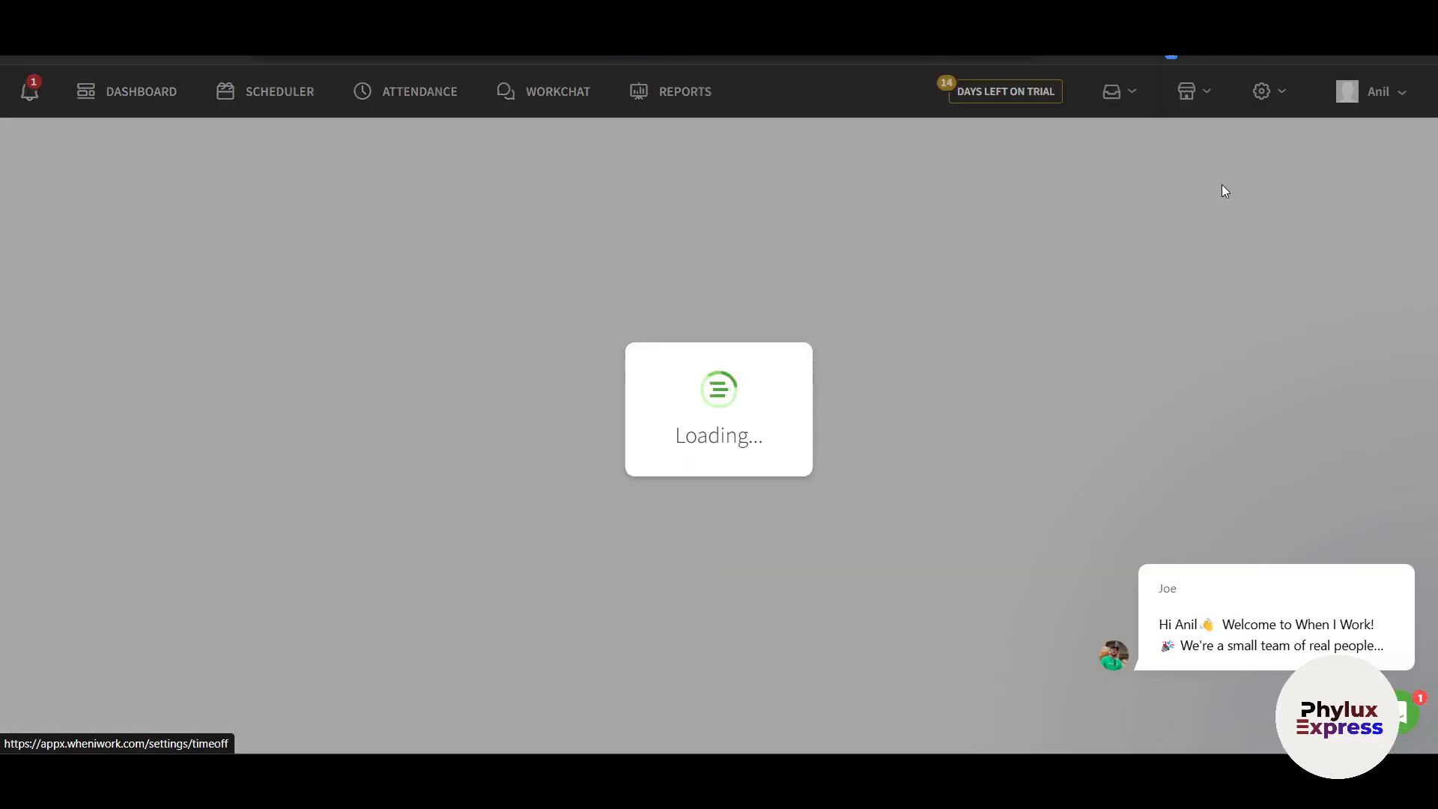
pyautogui.scroll(-3, 909, 537)
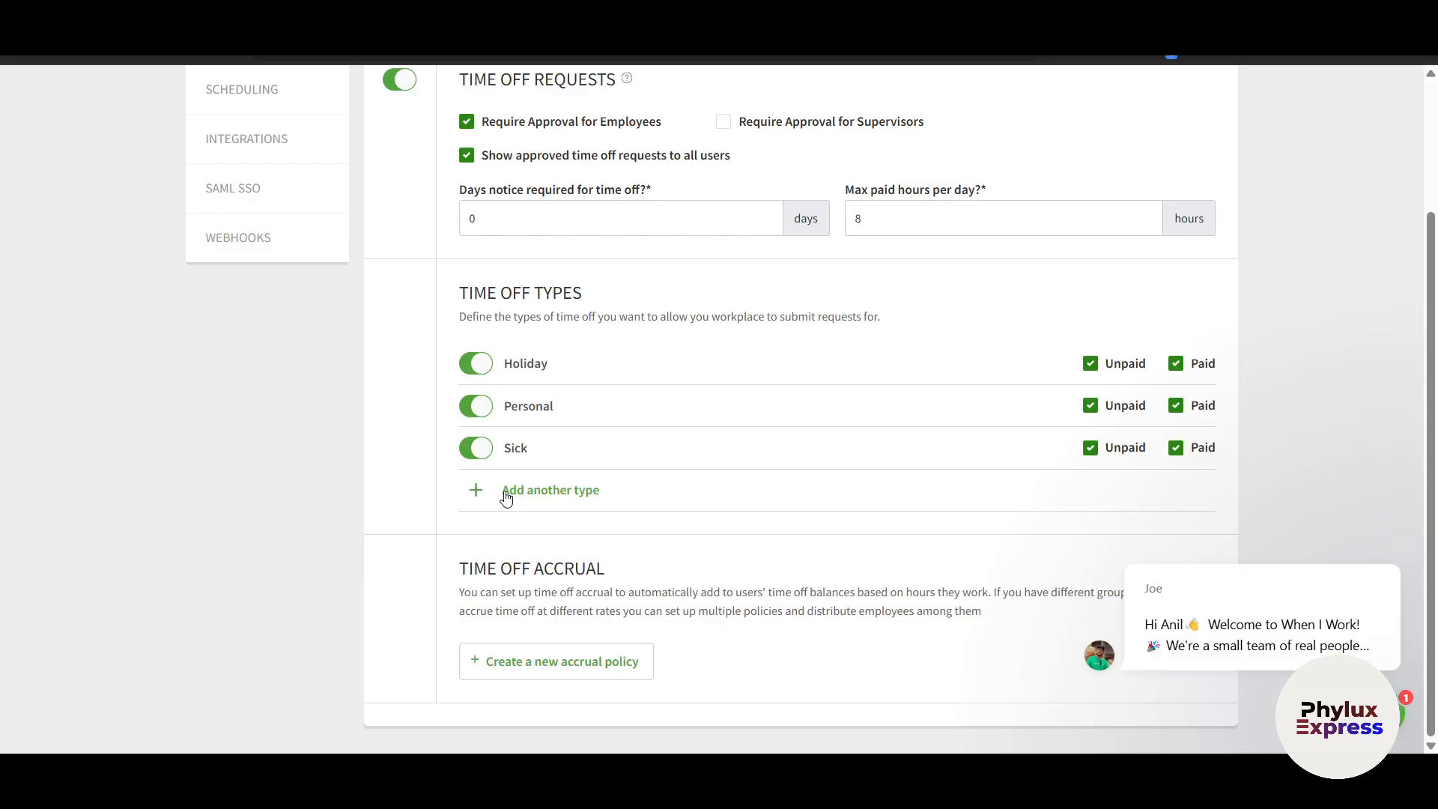
pyautogui.scroll(3, 1119, 487)
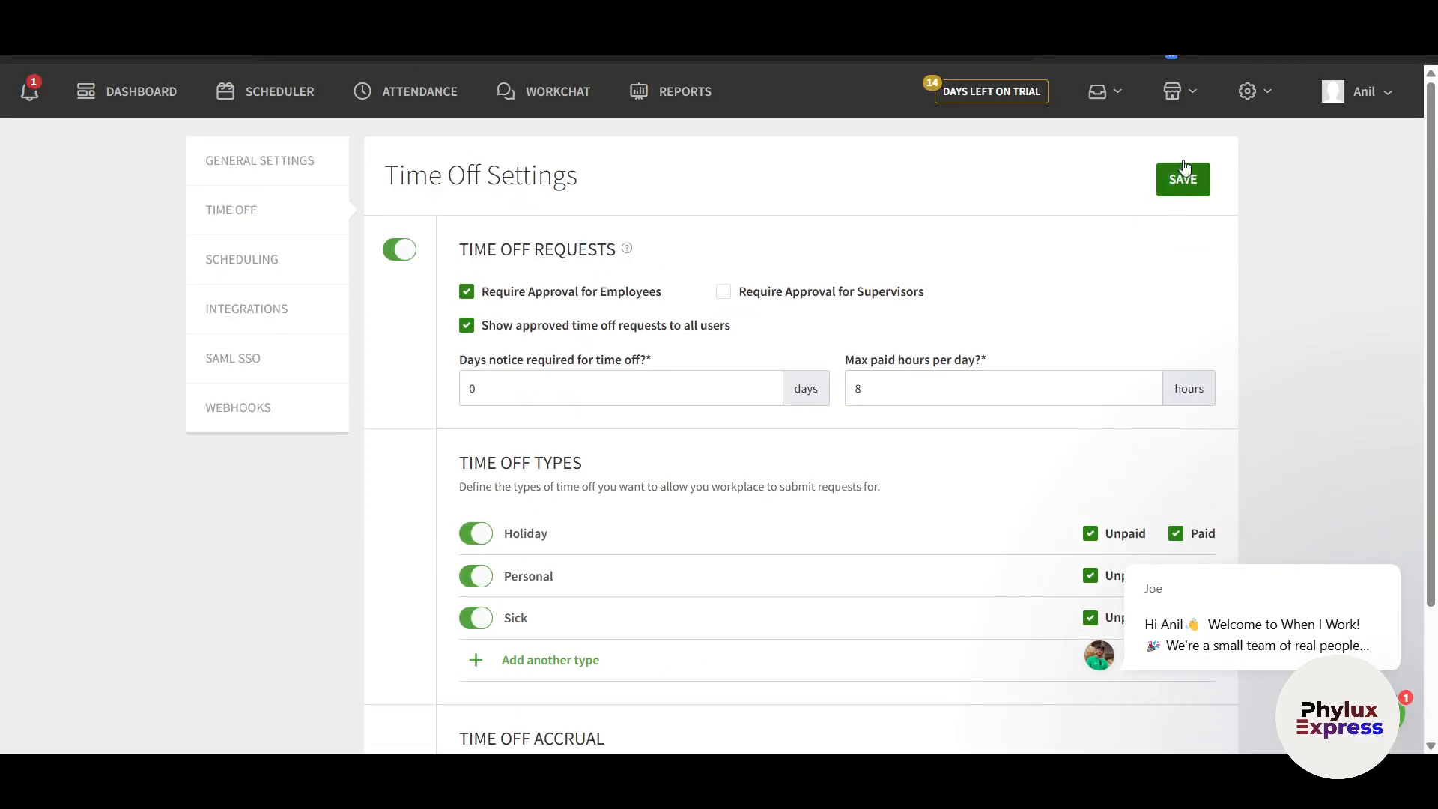
# Review Scheduling Settings, where shift dropping, swapping and manager review of swaps are enabled
pyautogui.click(1247, 90)
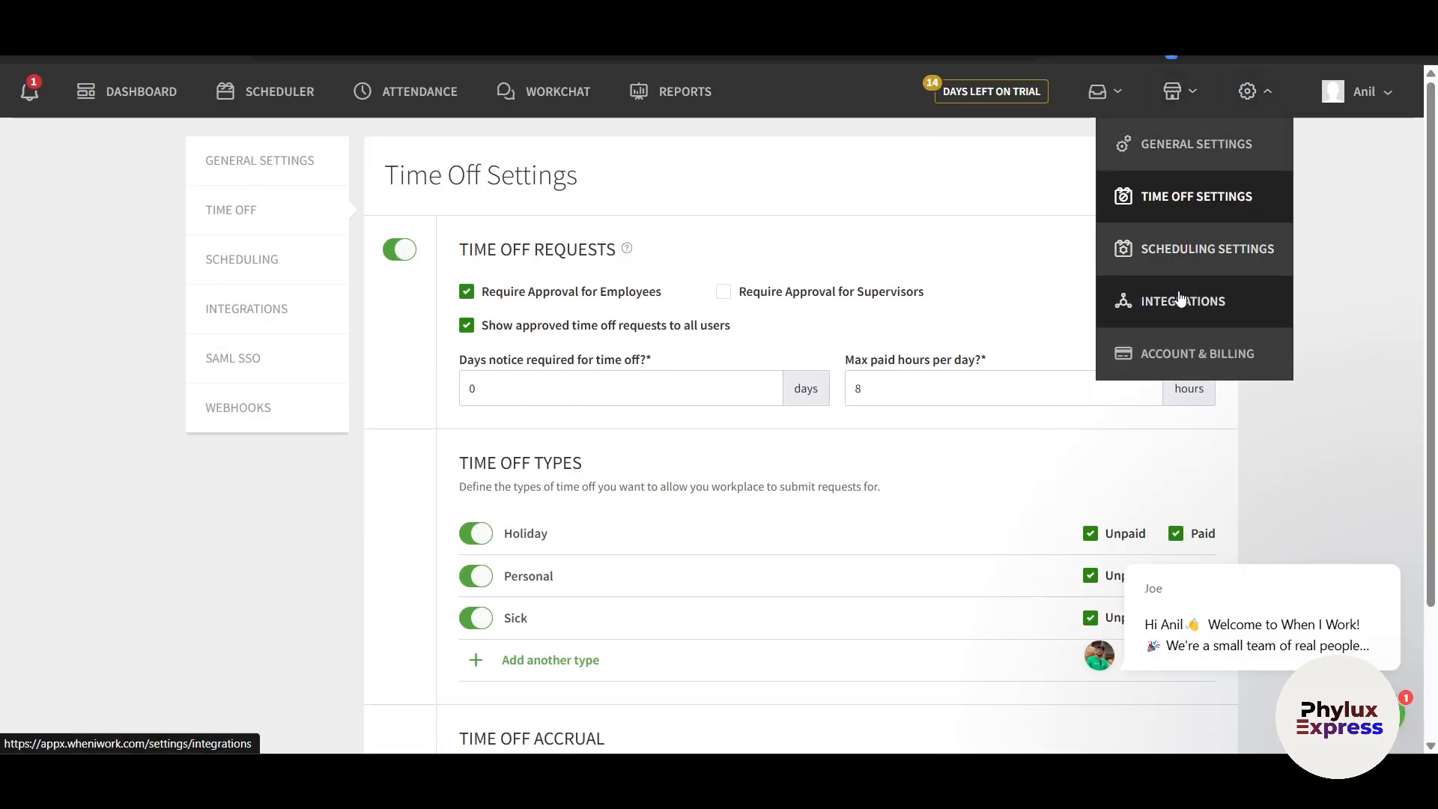
pyautogui.click(1182, 251)
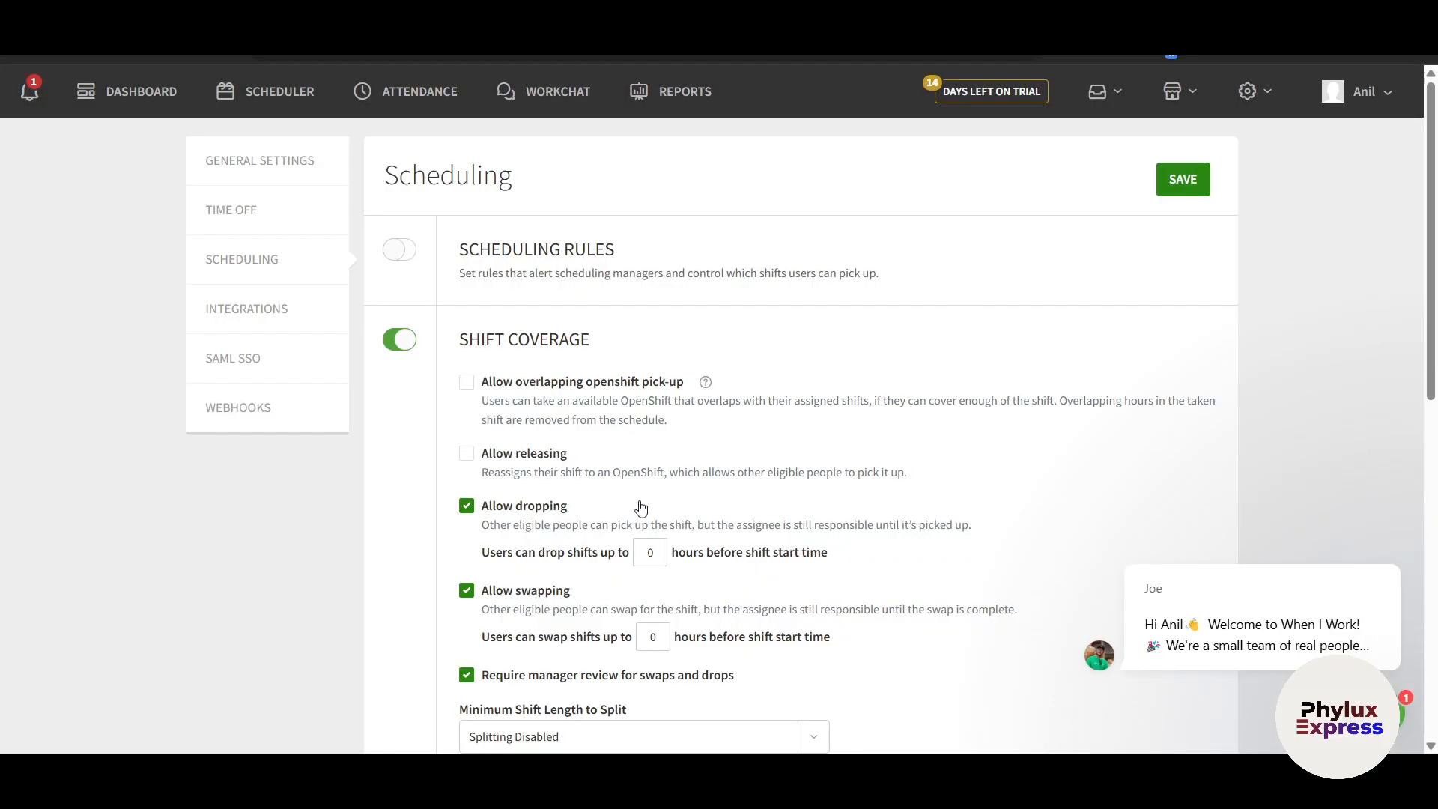
pyautogui.scroll(-2, 645, 574)
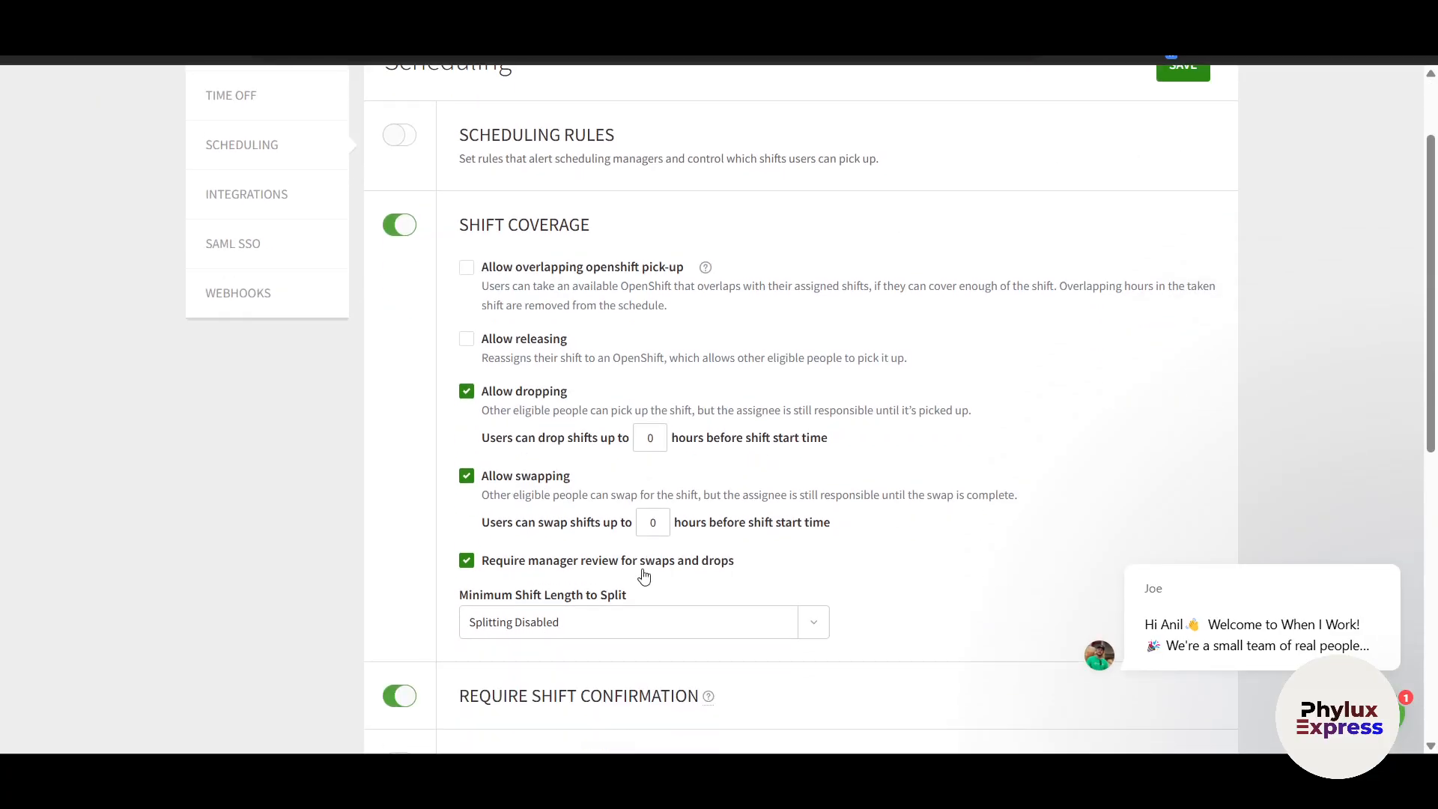
pyautogui.scroll(-10, 643, 574)
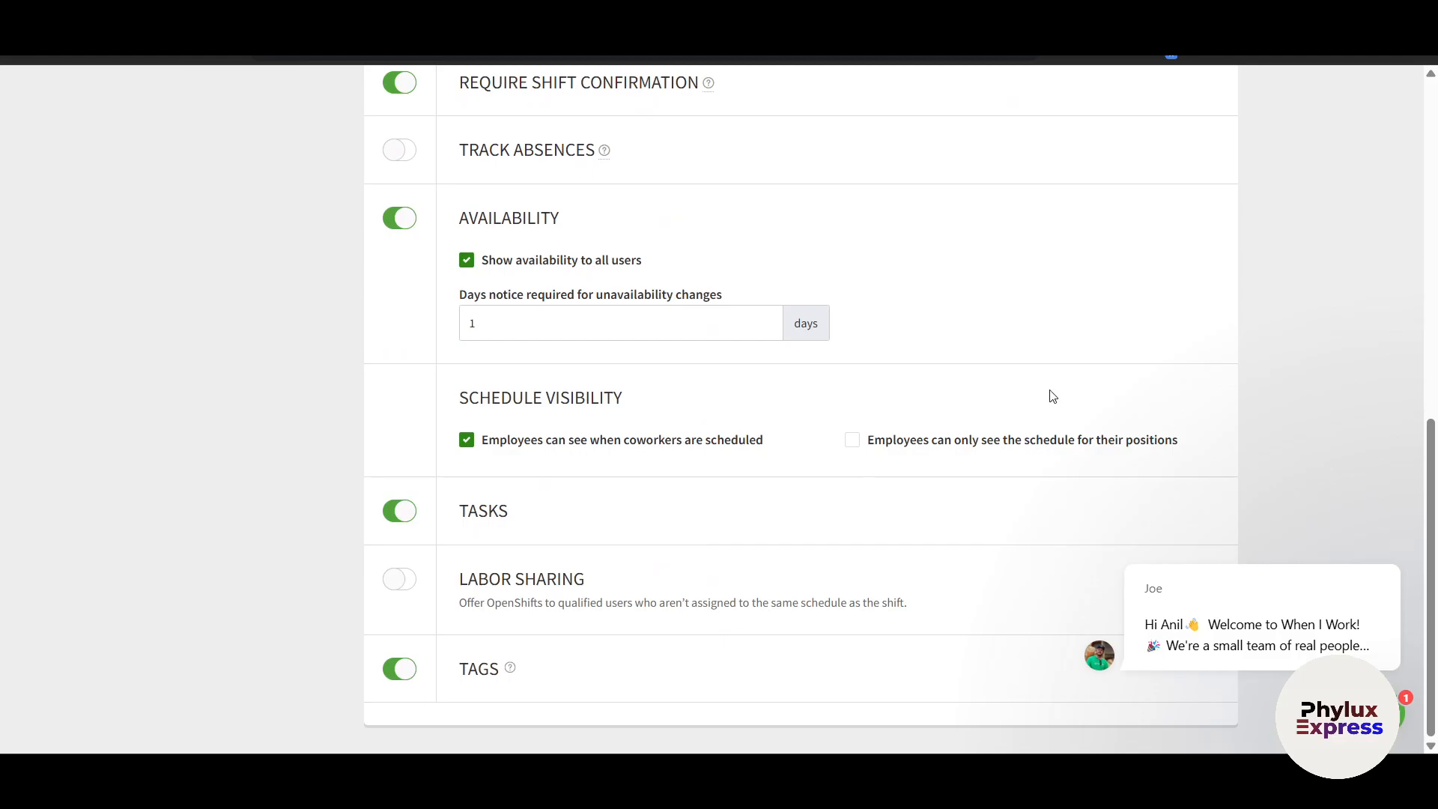
pyautogui.scroll(10, 1053, 396)
pyautogui.click(1252, 93)
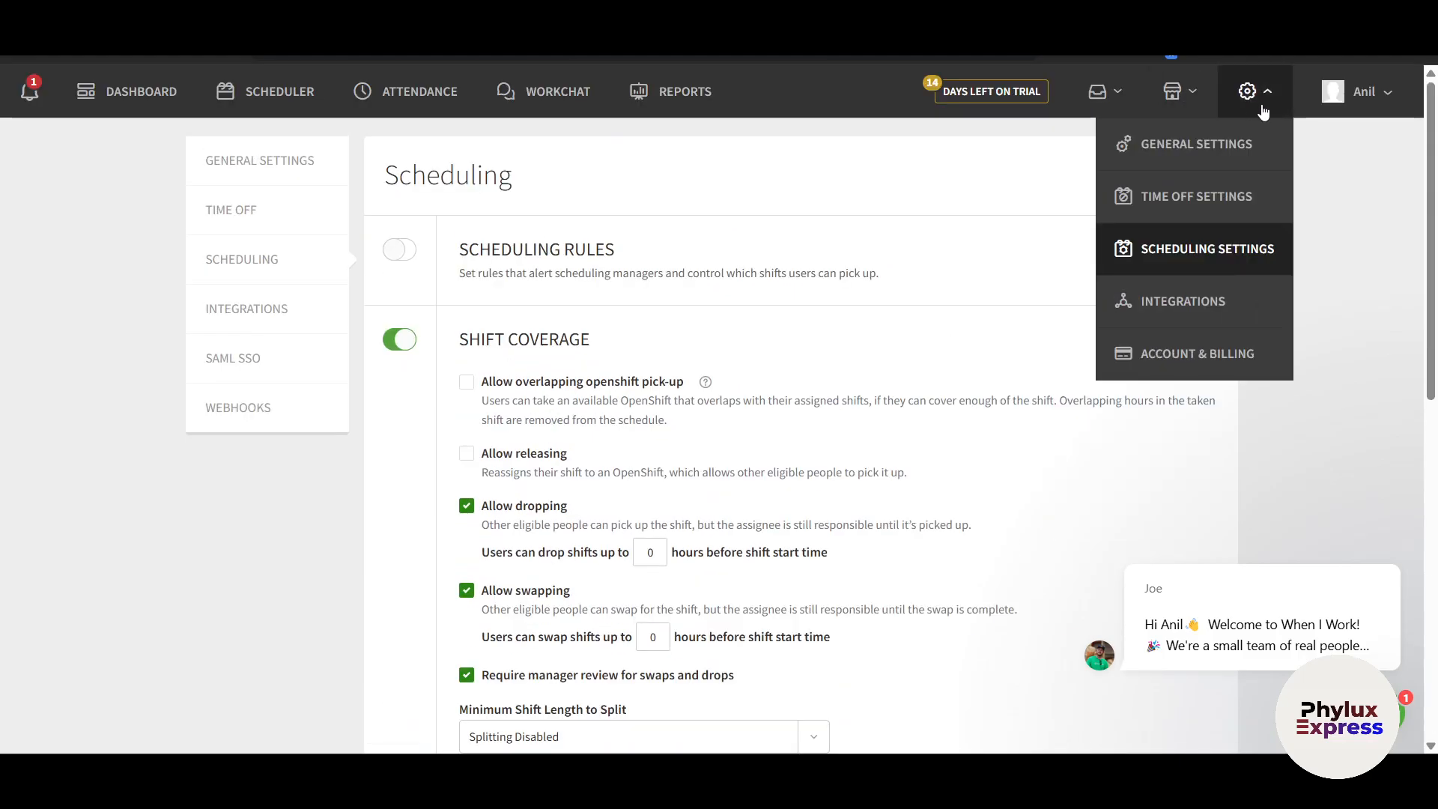
# Scroll through the Integrations Marketplace, then go to Account & Billing's Change your plan page
pyautogui.click(1169, 310)
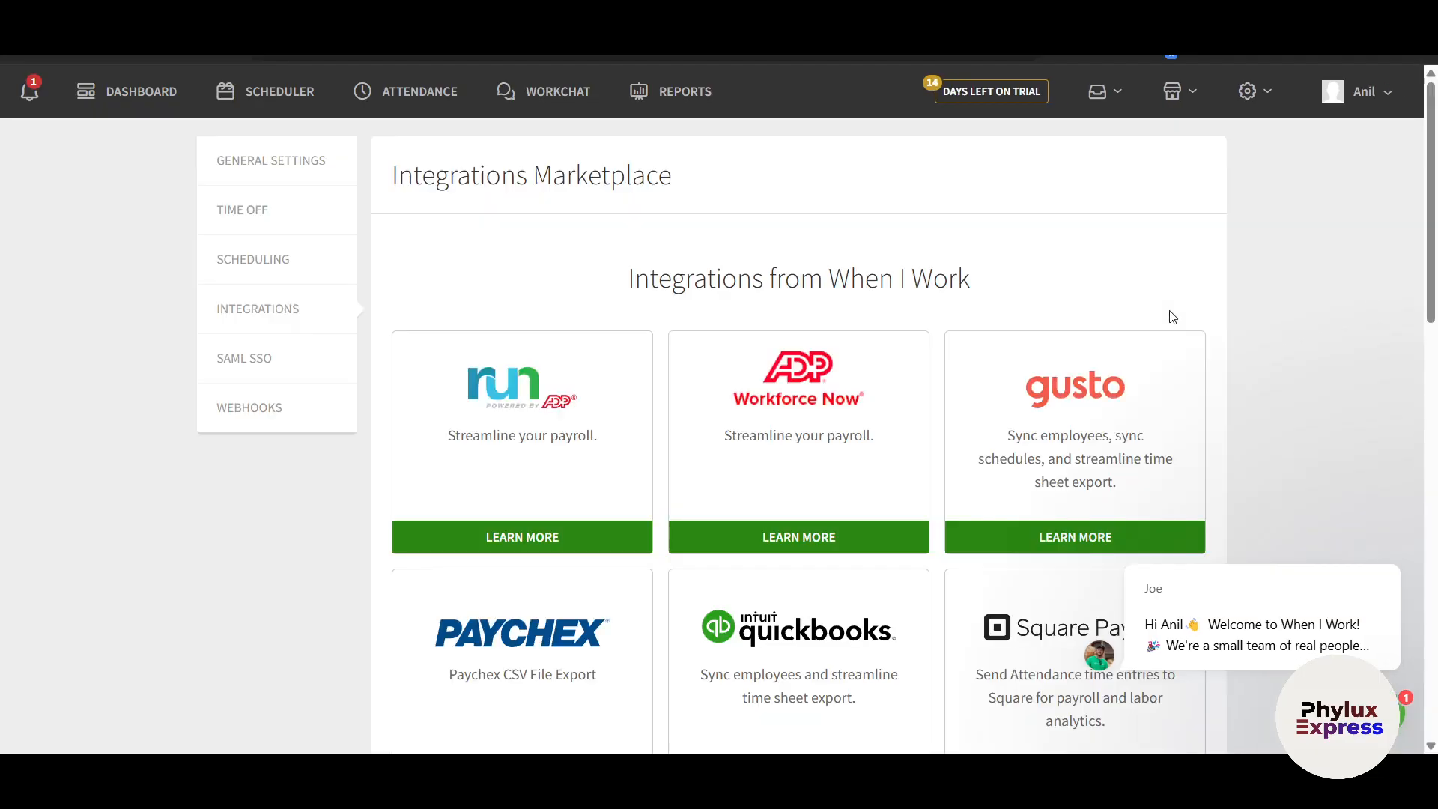
pyautogui.scroll(-2, 1203, 469)
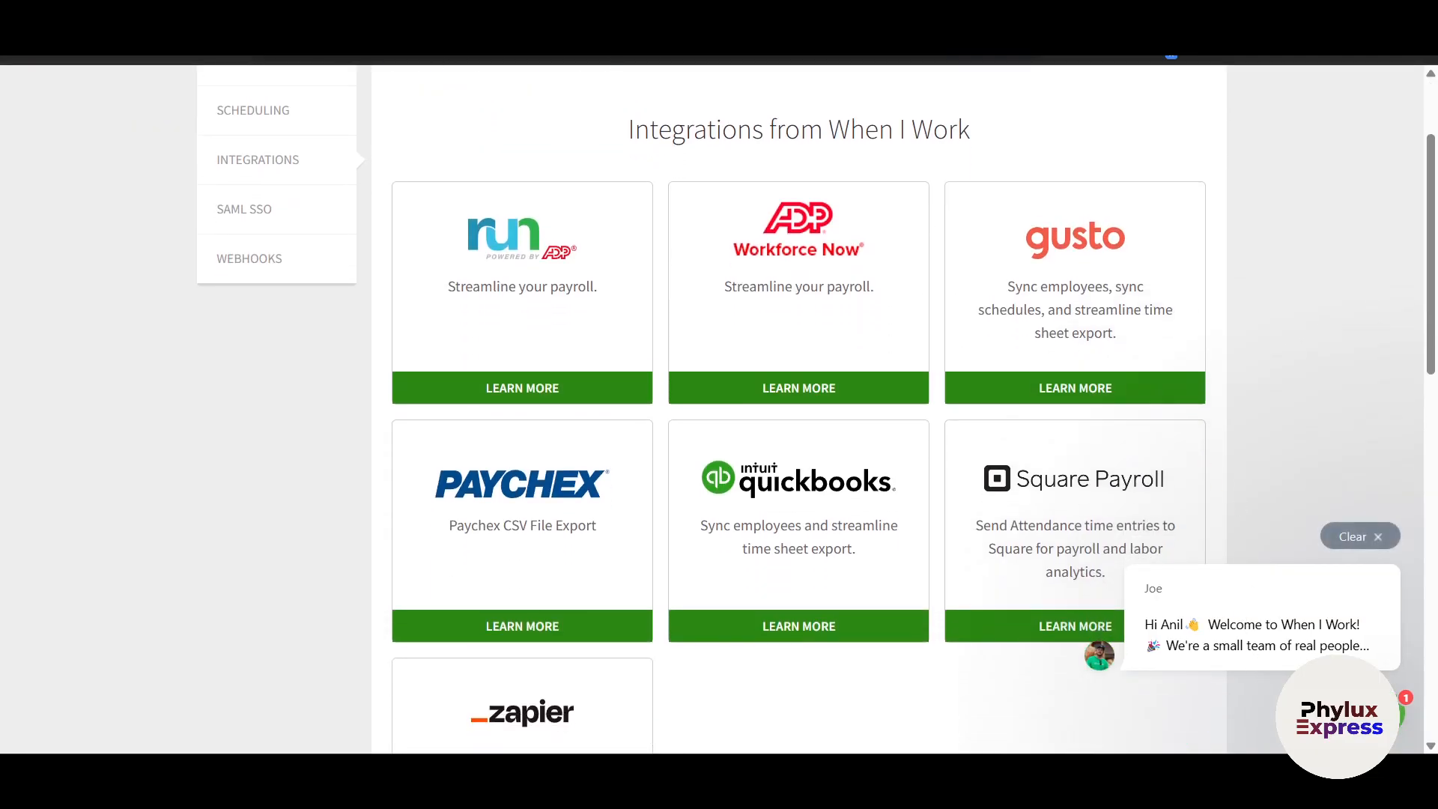
pyautogui.scroll(-1, 1333, 458)
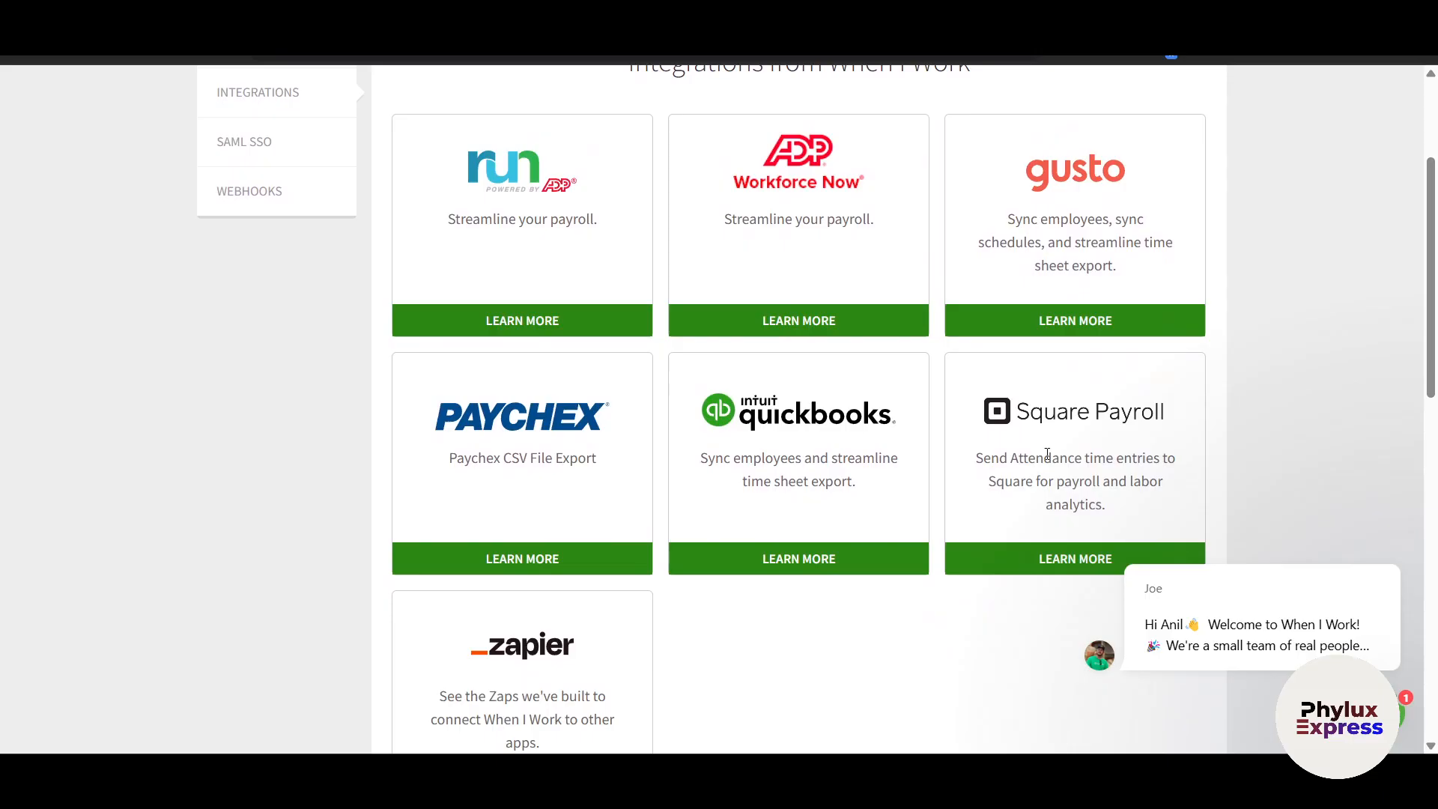
pyautogui.scroll(-1, 861, 594)
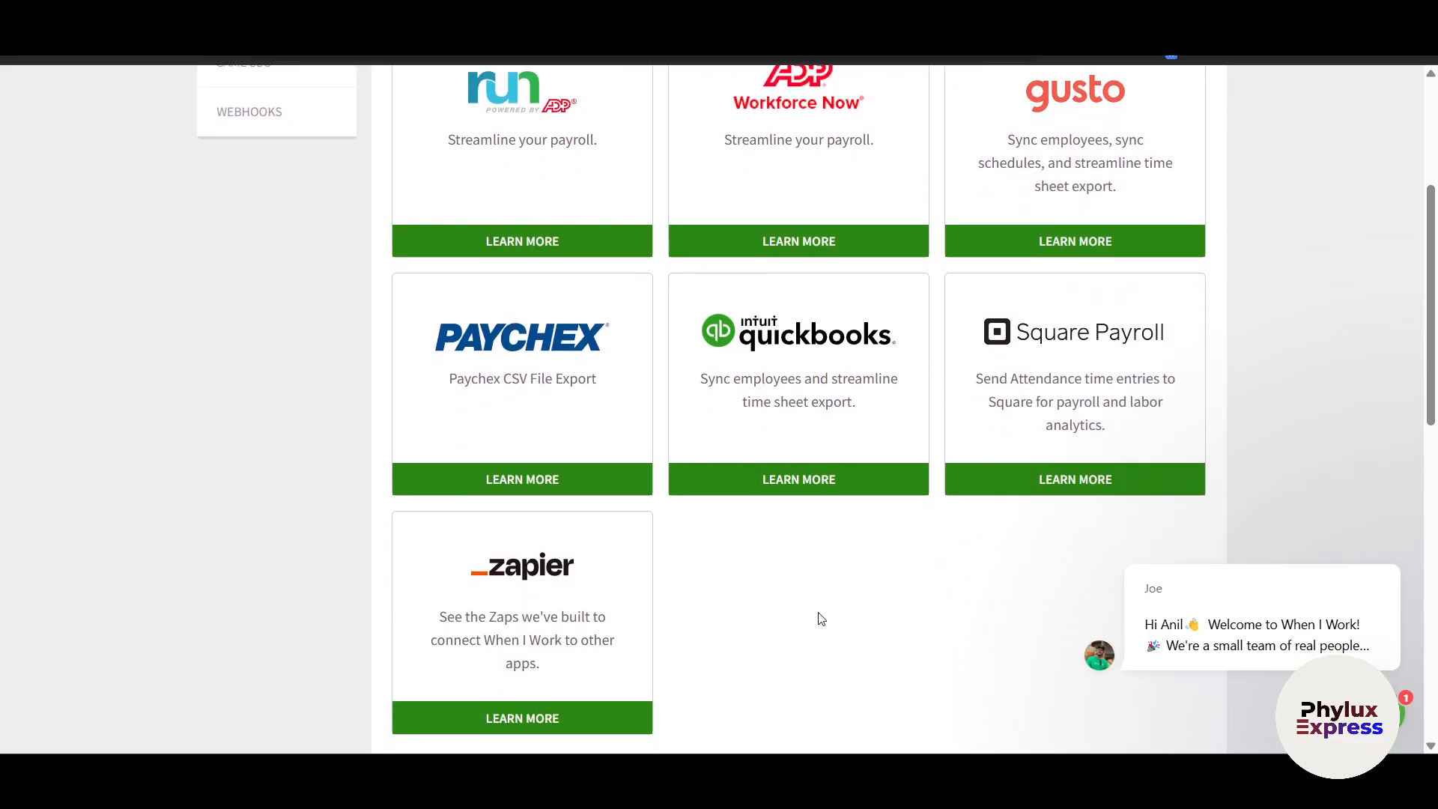
pyautogui.scroll(-8, 818, 616)
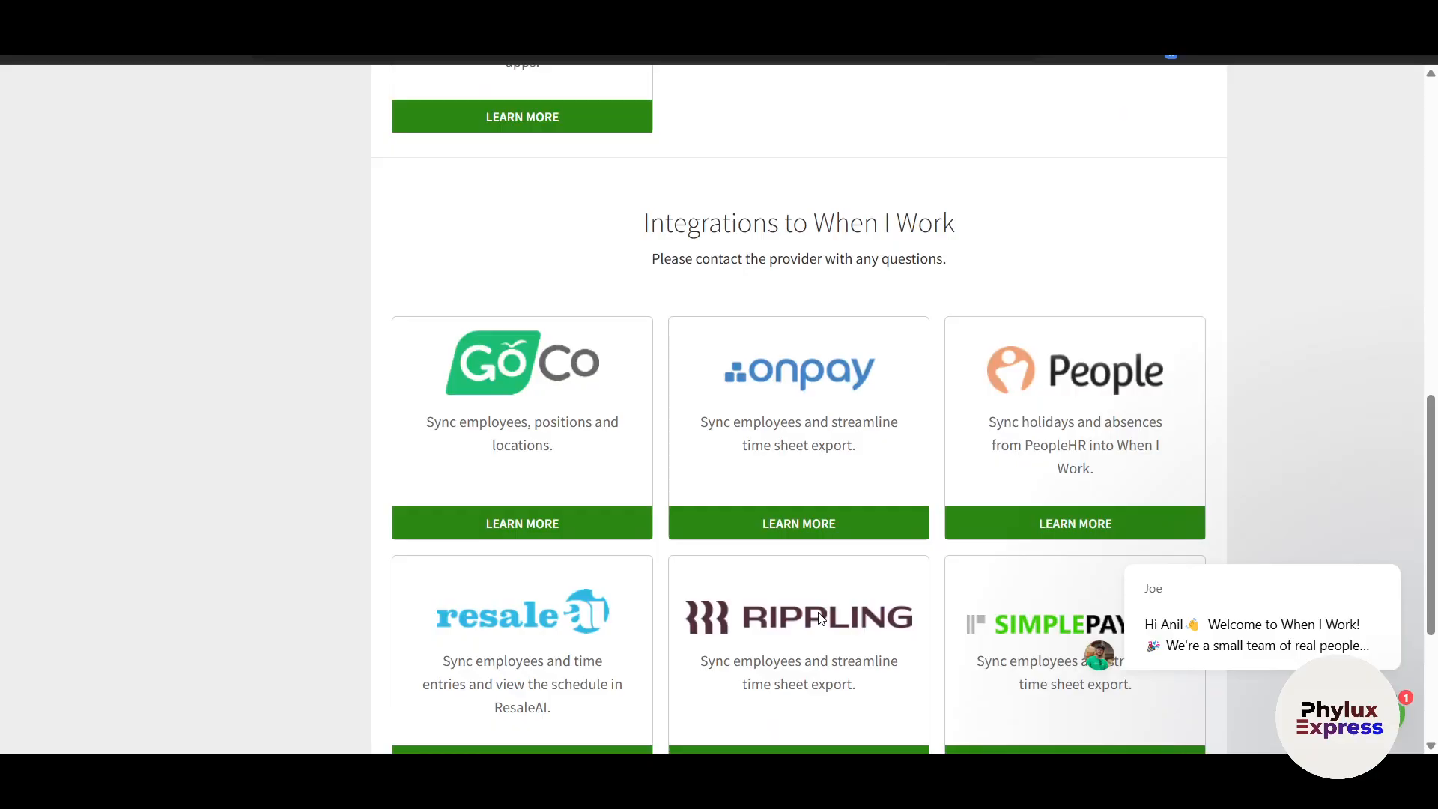
pyautogui.scroll(-4, 820, 617)
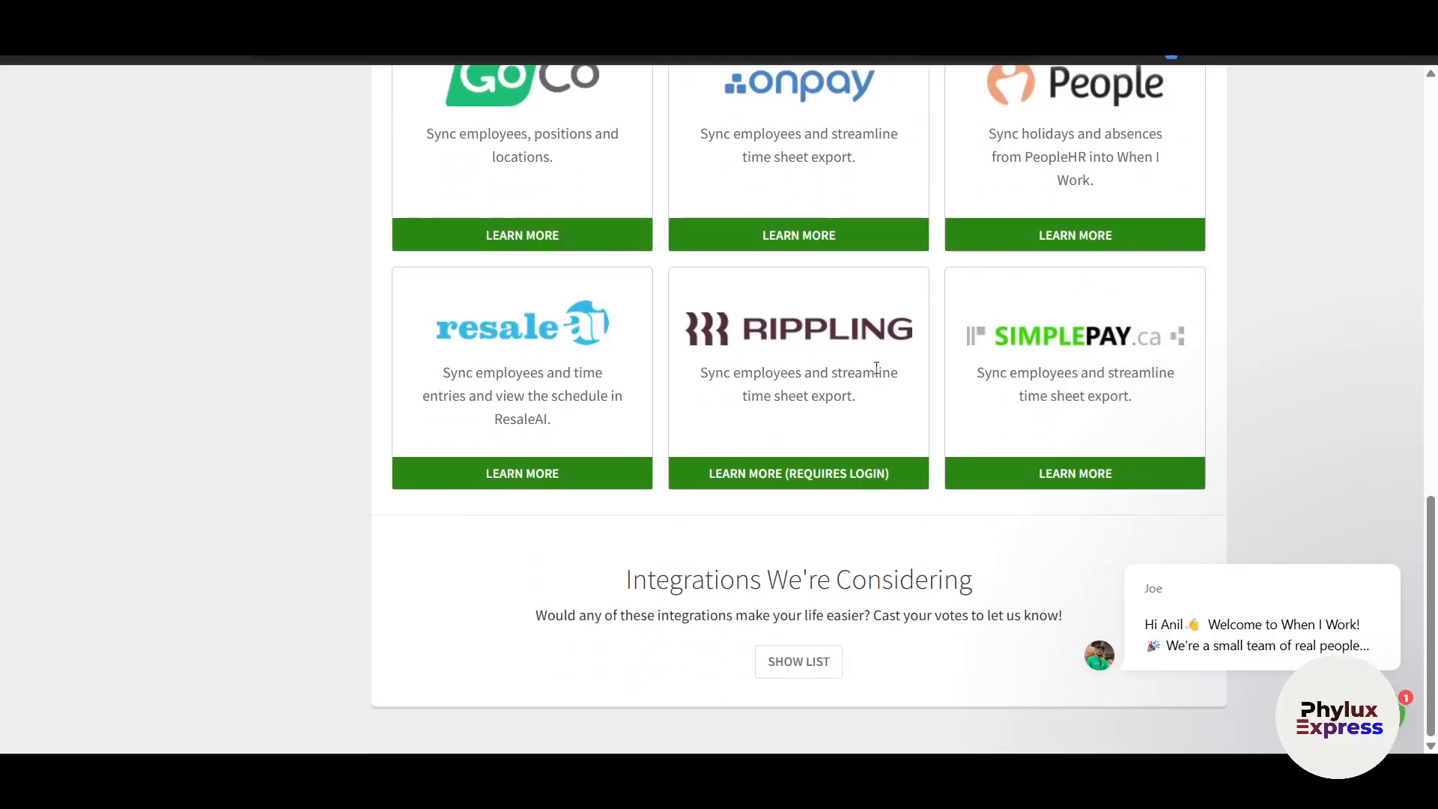
pyautogui.scroll(12, 932, 420)
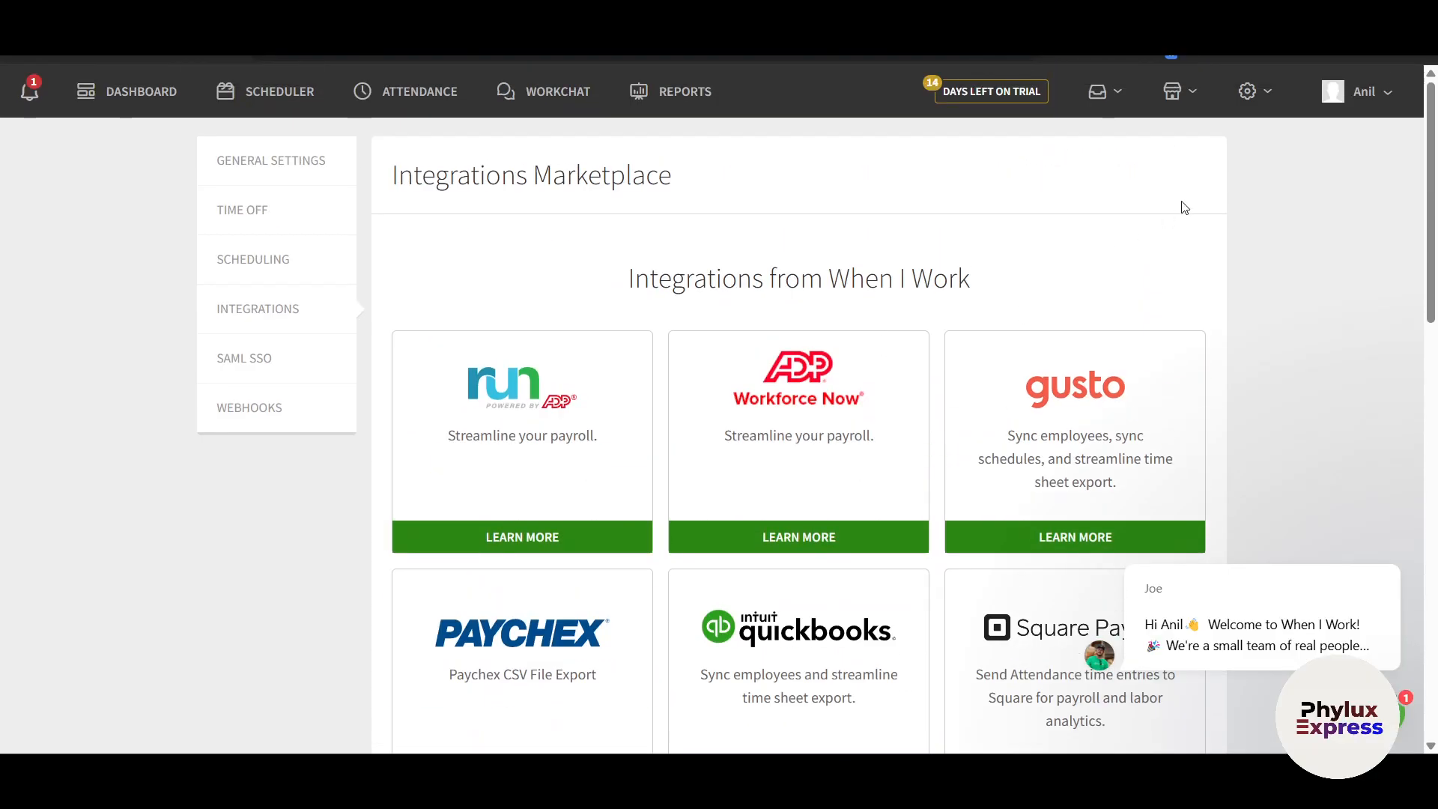
pyautogui.click(1247, 90)
pyautogui.click(1202, 359)
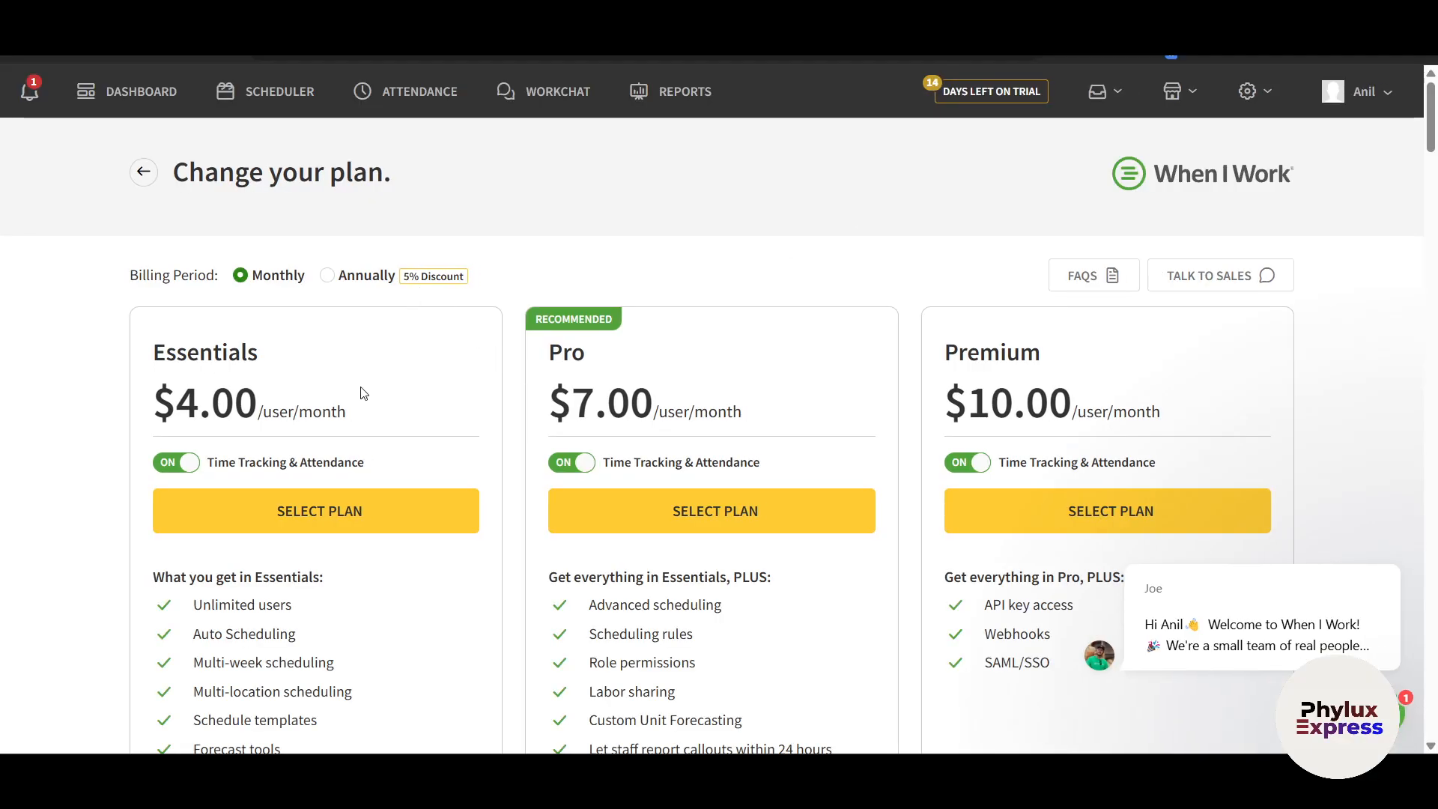
# Toggle Time Tracking & Attendance off and back on, keeping plans at $4, $7 and $10 per user
pyautogui.scroll(-2, 382, 414)
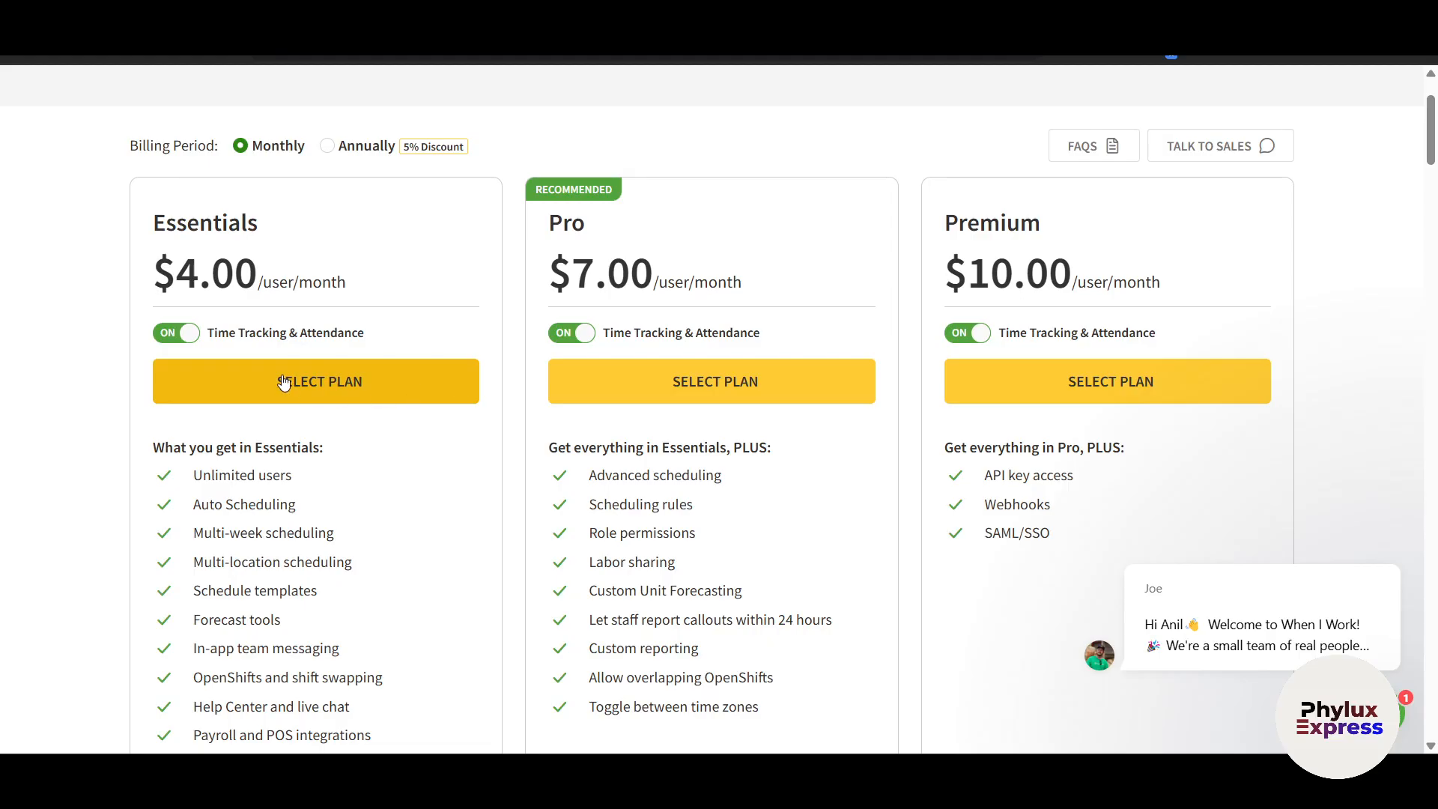
pyautogui.click(182, 343)
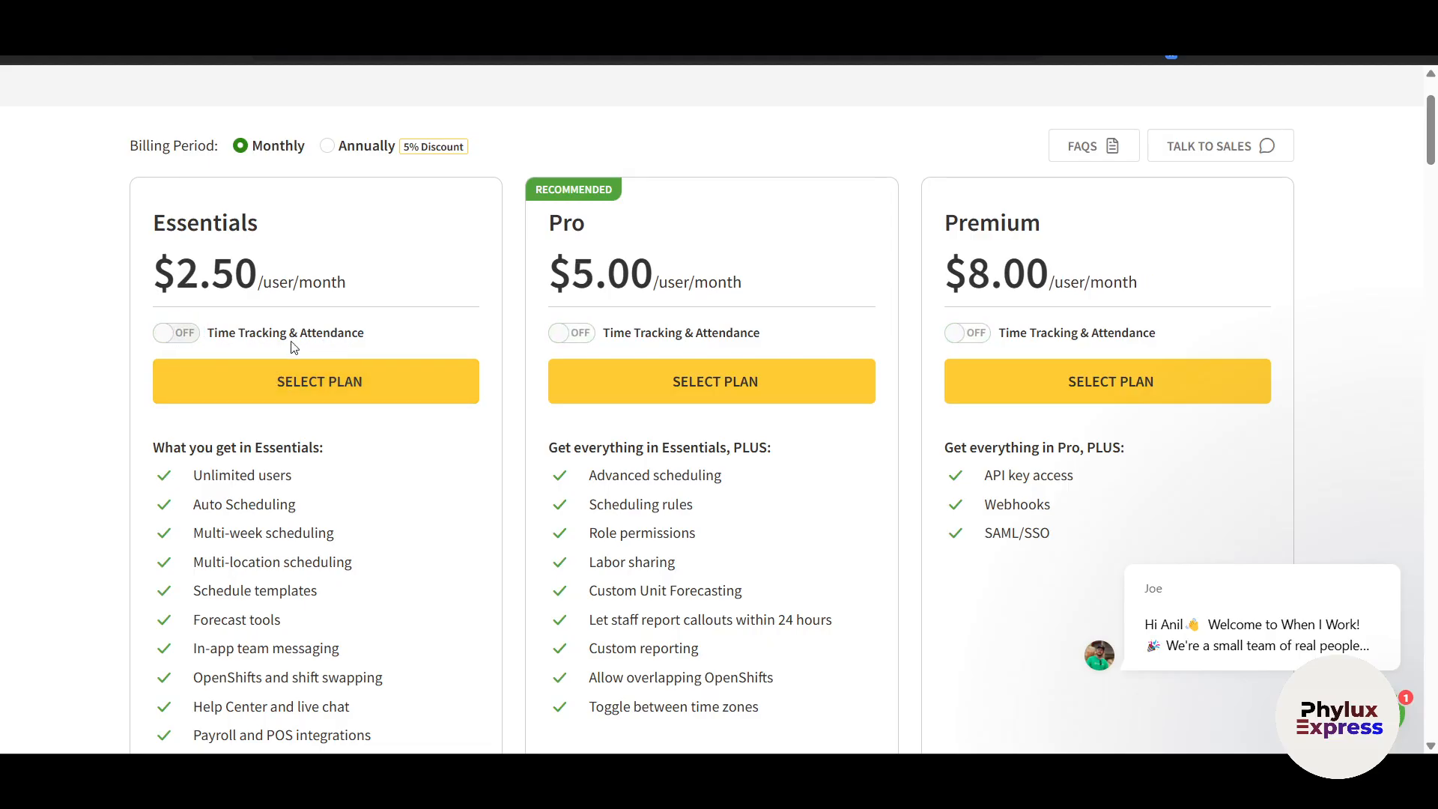
pyautogui.click(176, 338)
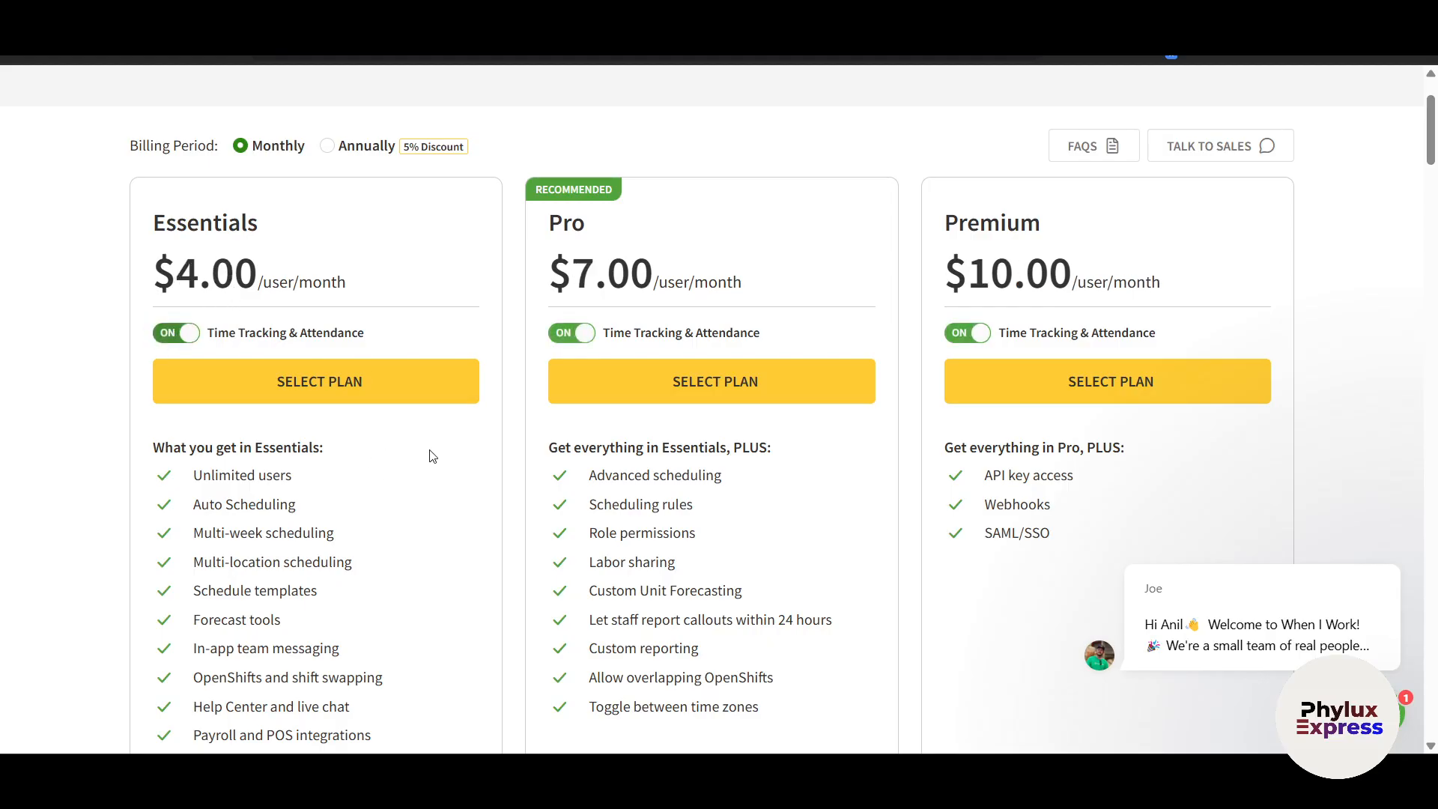
pyautogui.scroll(-3, 432, 456)
pyautogui.scroll(2, 432, 456)
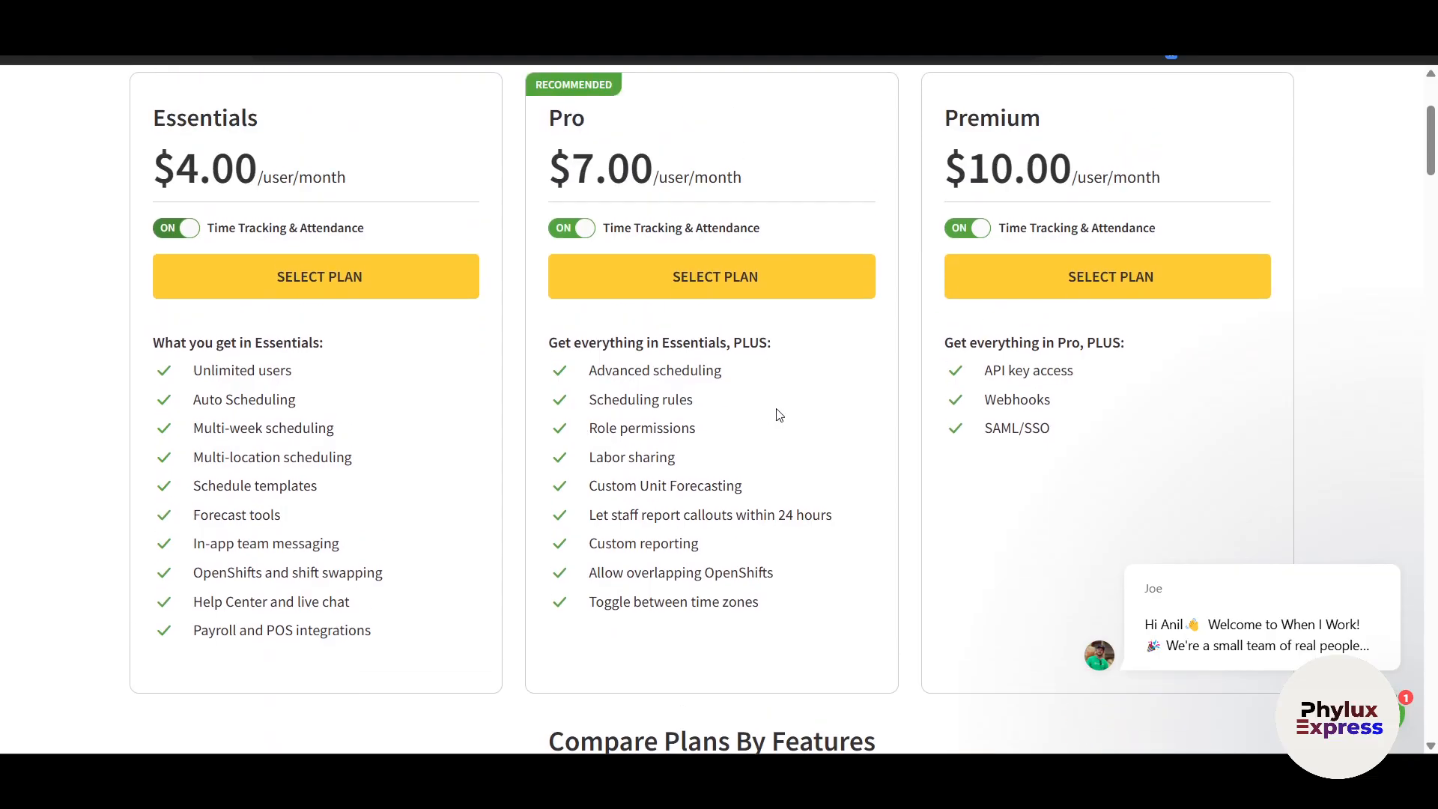